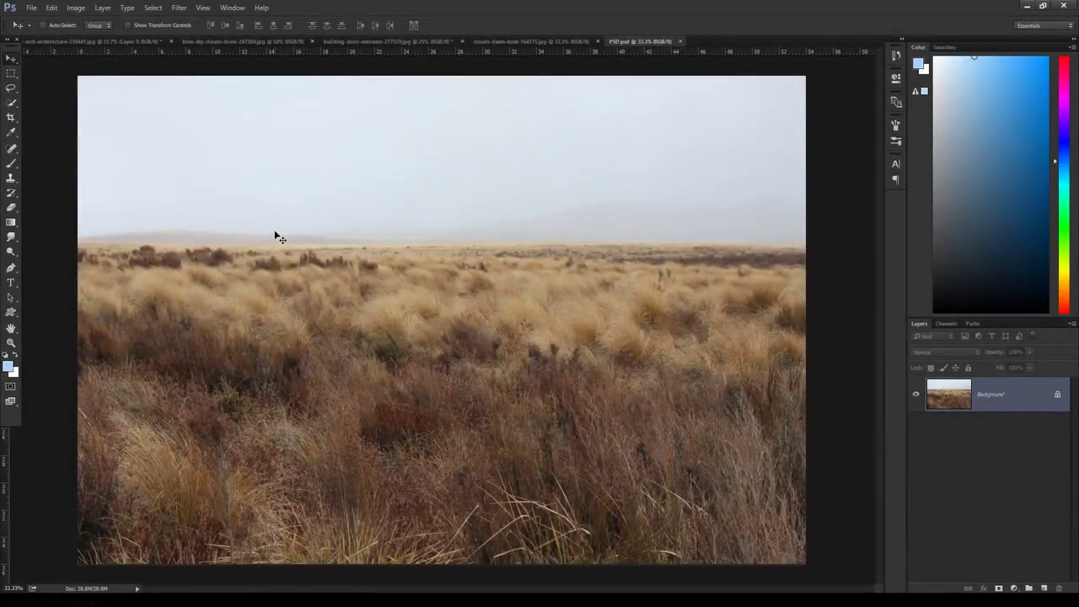
# Add a #0d3656 navy Solid Color fill layer and unlock the grass Background as Layer 0
pyautogui.click(1012, 588)
pyautogui.click(973, 344)
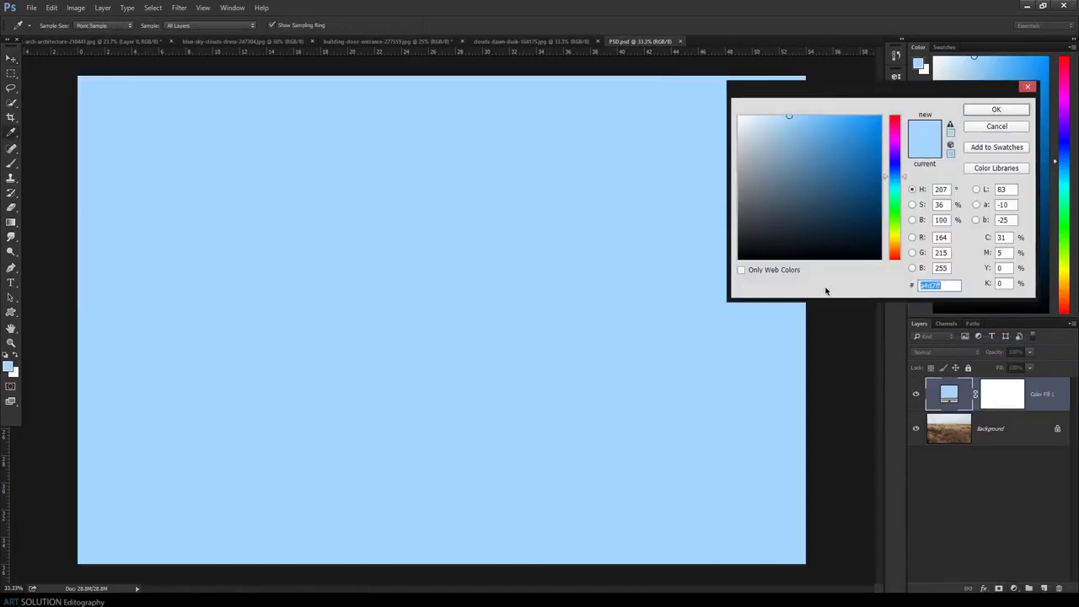
pyautogui.click(864, 199)
pyautogui.click(861, 210)
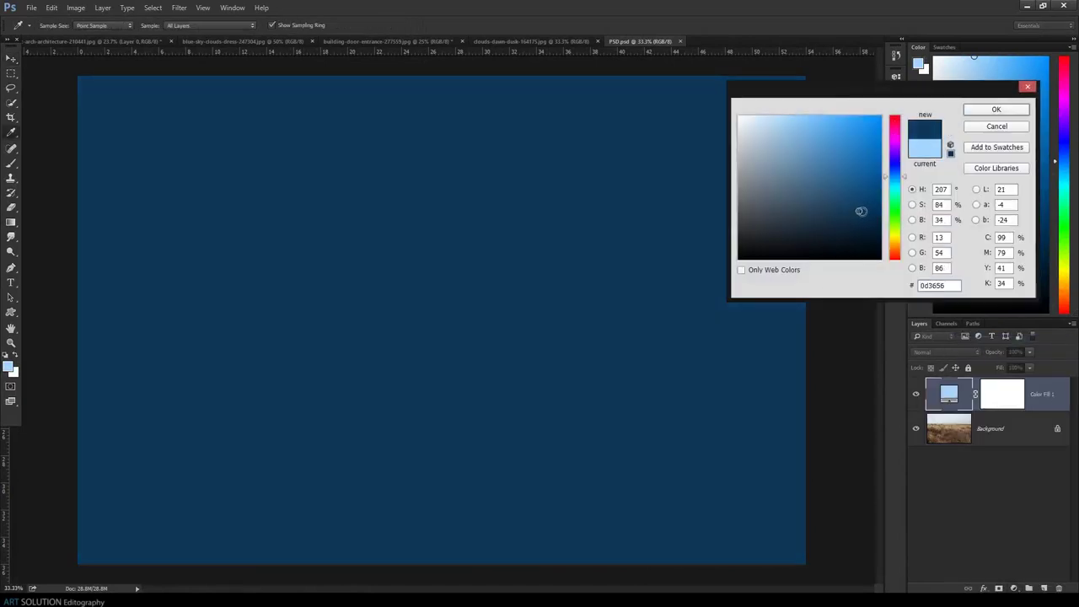
pyautogui.click(978, 110)
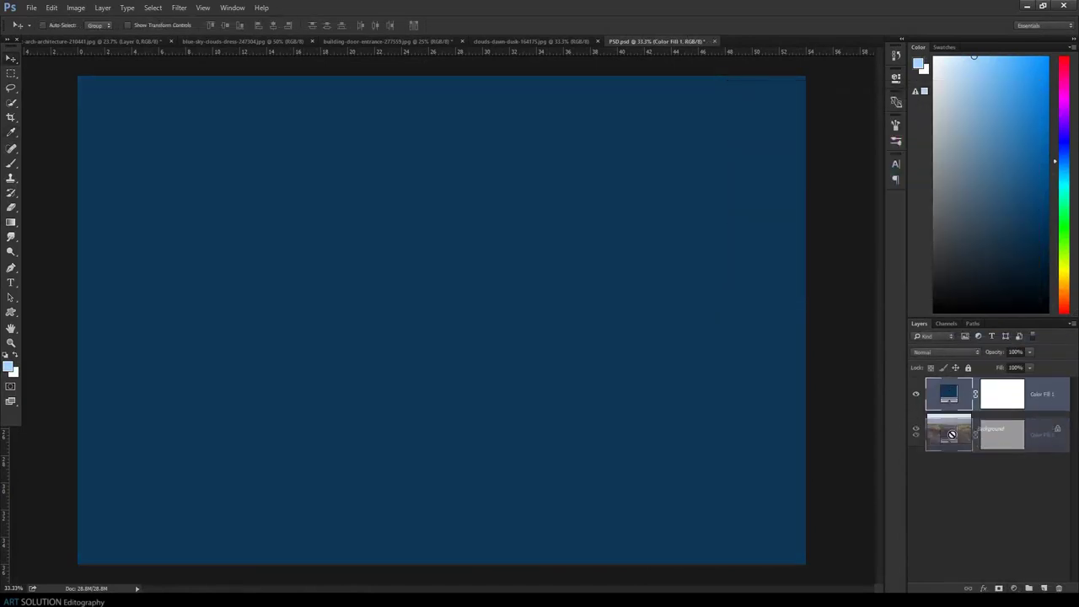
pyautogui.click(1058, 431)
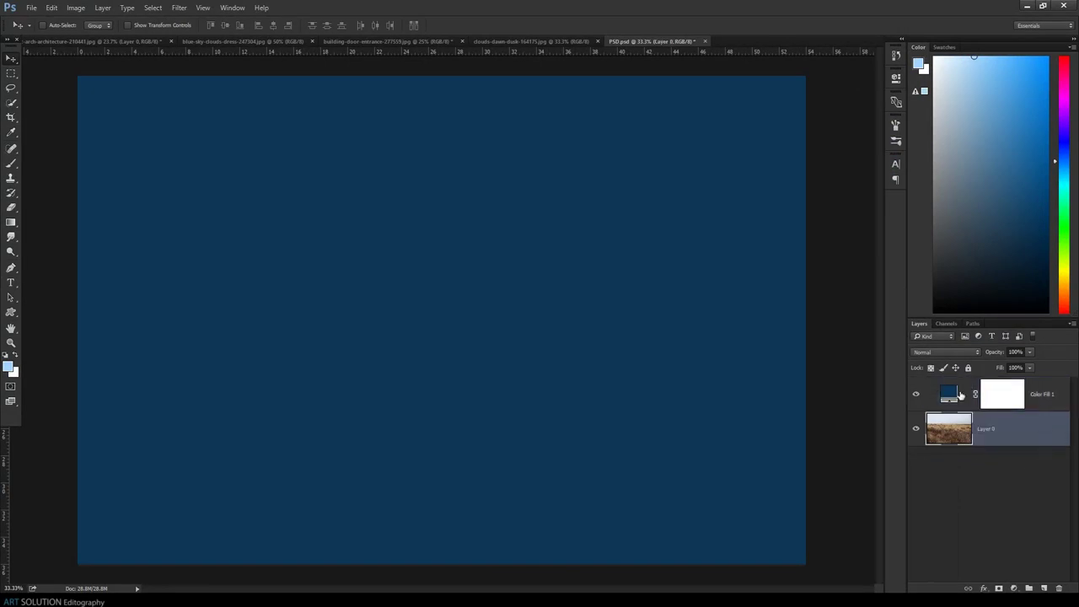
# Move Layer 0 above the navy fill and Free Transform the grass photo down from the top
pyautogui.moveTo(948, 394); pyautogui.dragTo(951, 466)
pyautogui.click(1003, 401)
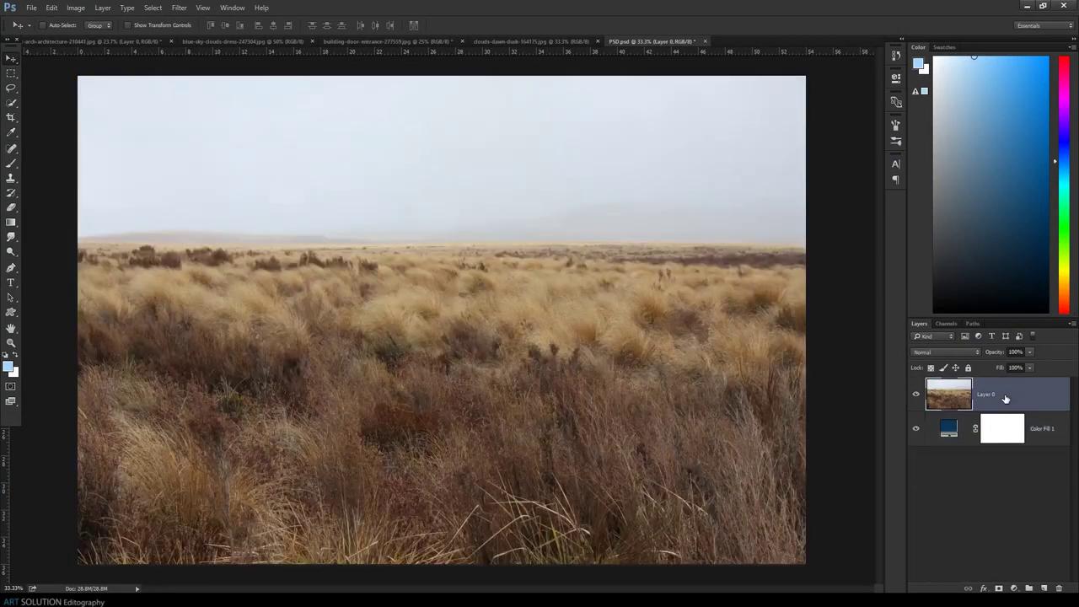
pyautogui.click(53, 6)
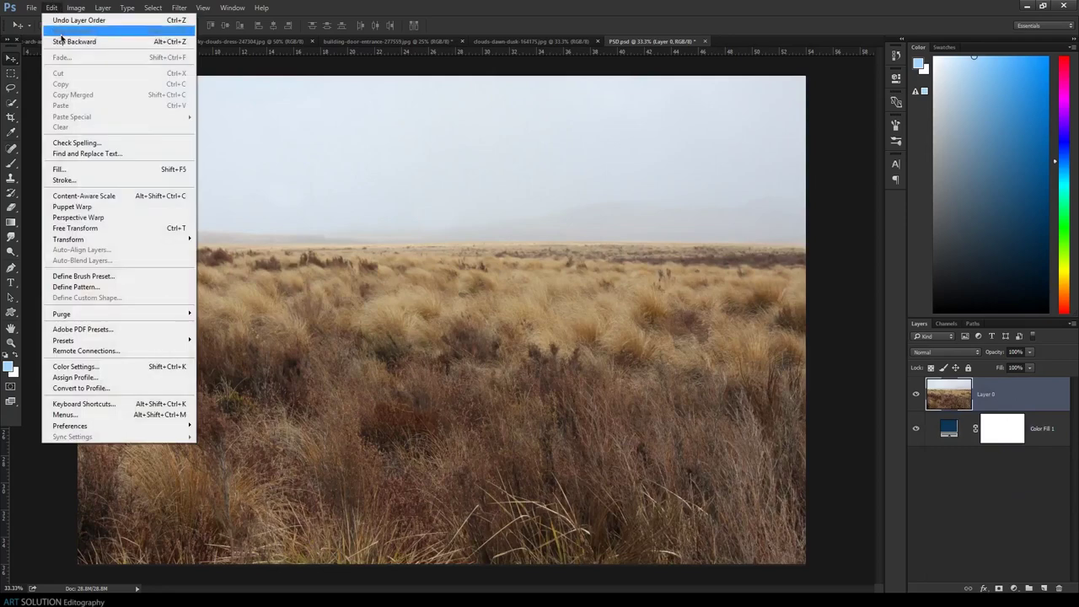
pyautogui.click(75, 228)
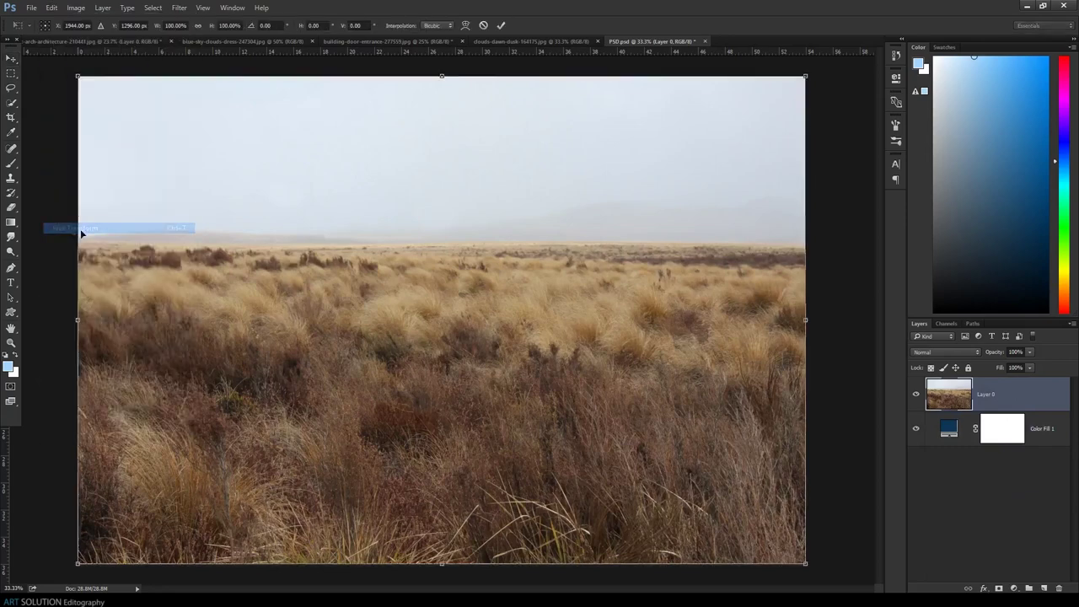
pyautogui.moveTo(441, 77); pyautogui.dragTo(443, 207)
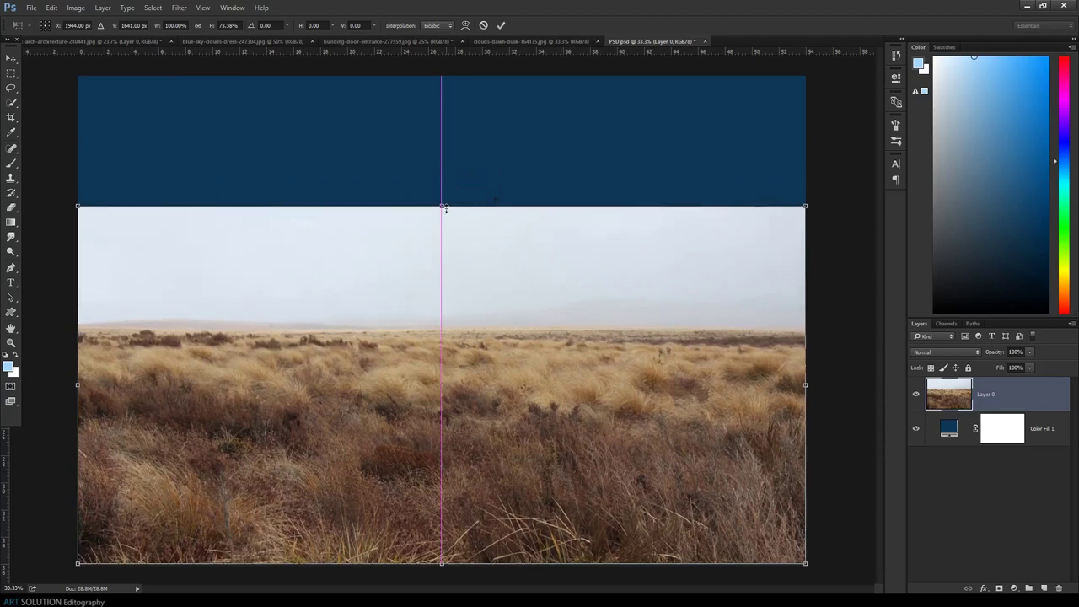
pyautogui.click(500, 25)
pyautogui.hotkey('ctrl', '-')
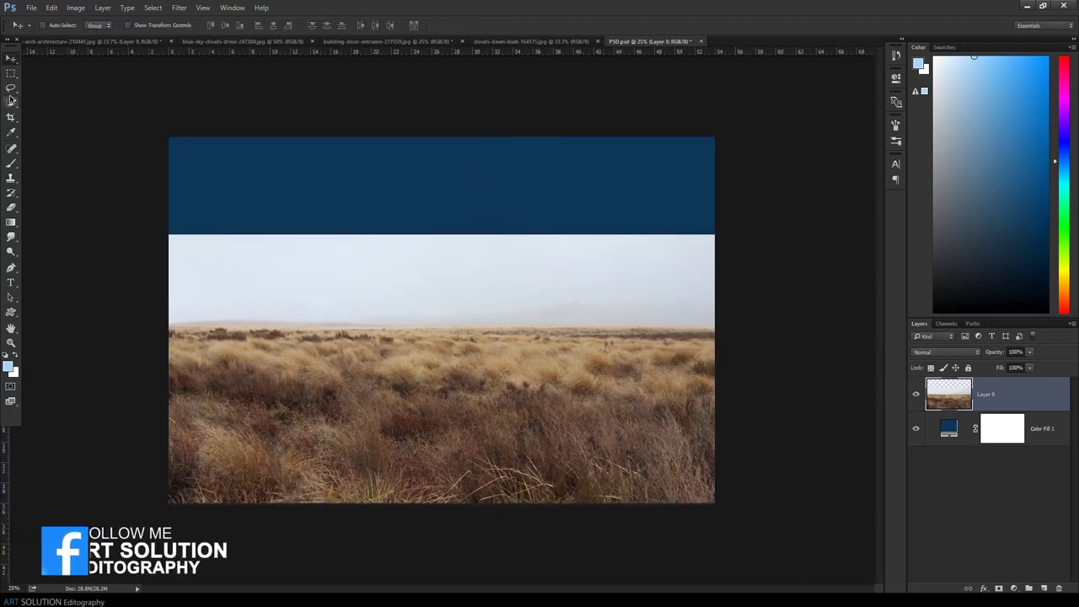
# Crop to extend the canvas upward, leaving a navy band across the top
pyautogui.click(11, 117)
pyautogui.moveTo(443, 138)
pyautogui.mouseDown()
pyautogui.moveTo(456, 114)
pyautogui.moveTo(491, 102)
pyautogui.mouseUp()
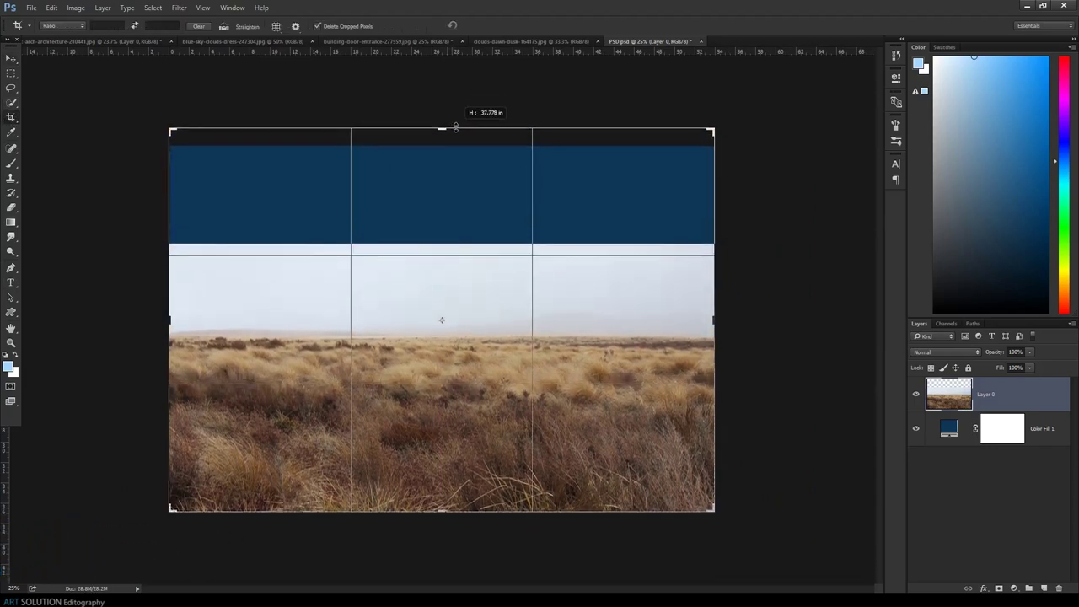
pyautogui.click(490, 25)
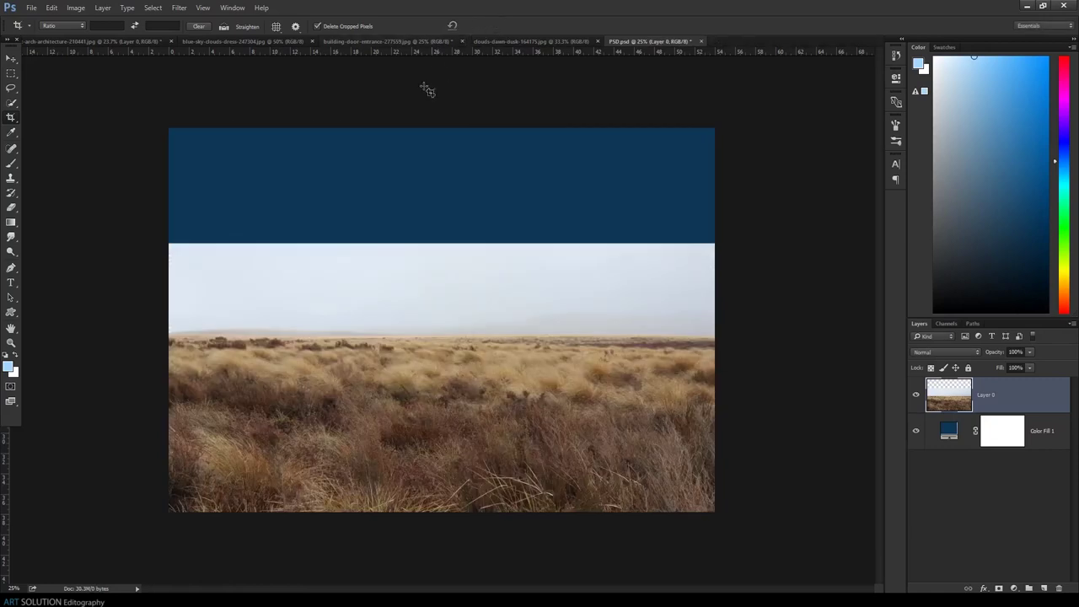
pyautogui.hotkey('ctrl', '+')
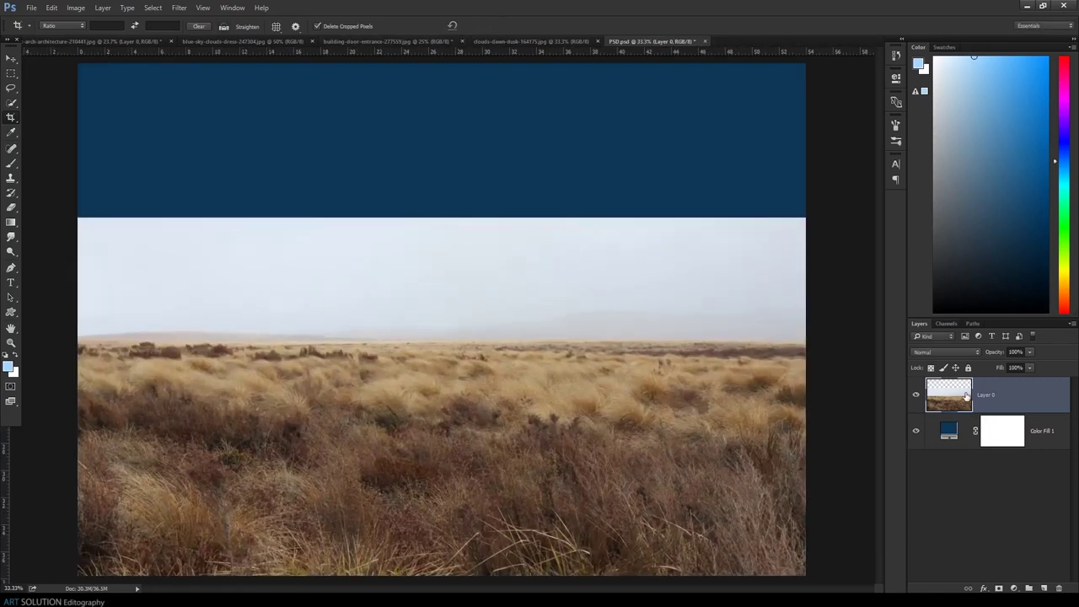
pyautogui.click(999, 581)
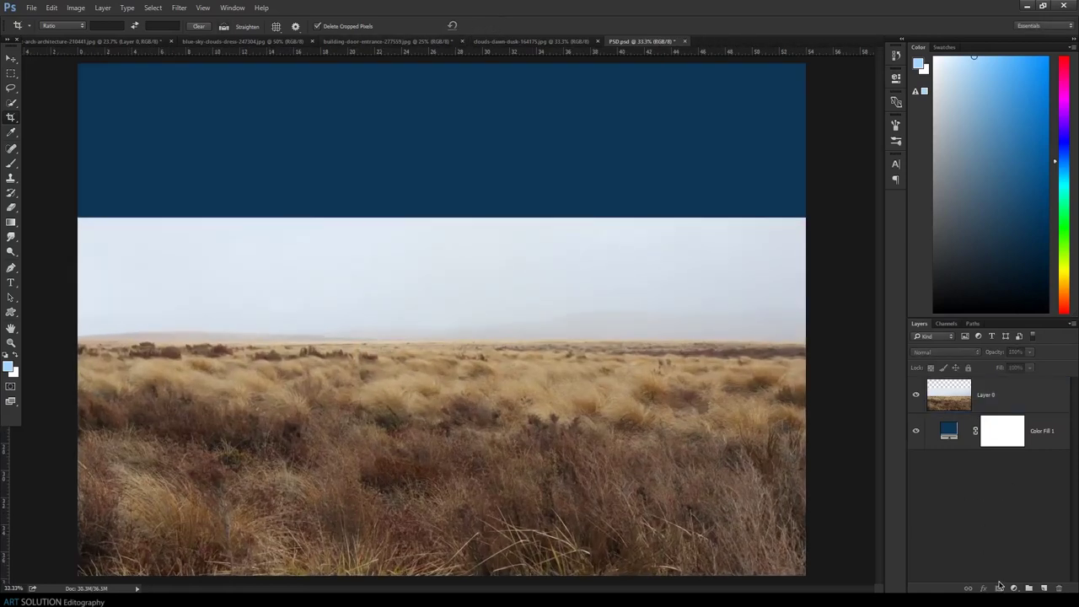
# Add a layer mask to Layer 0 and drag a black-to-white gradient over the sky
pyautogui.click(959, 410)
pyautogui.click(999, 588)
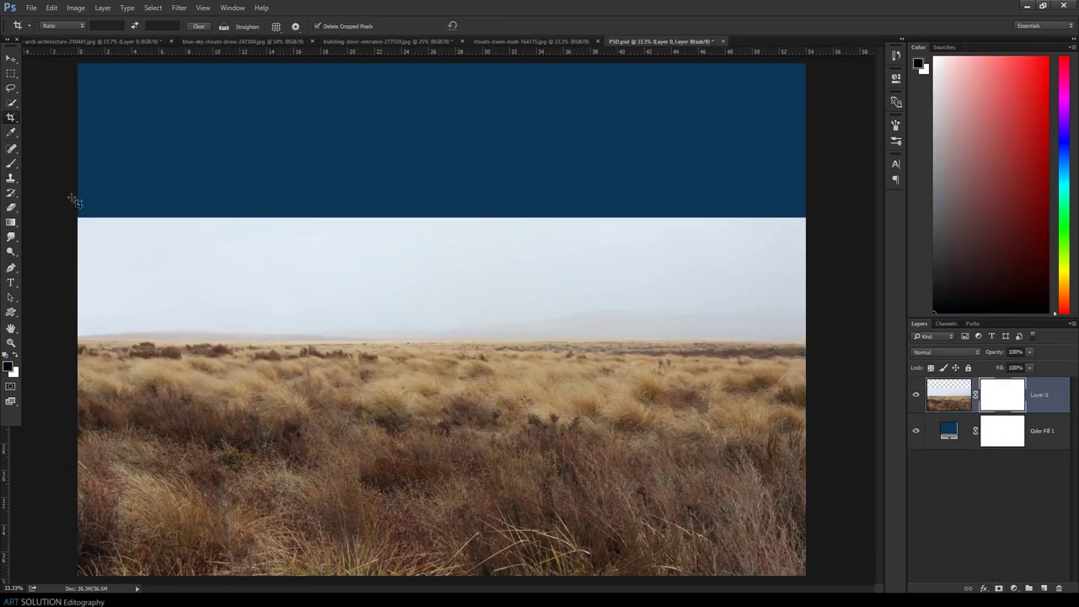
pyautogui.click(18, 220)
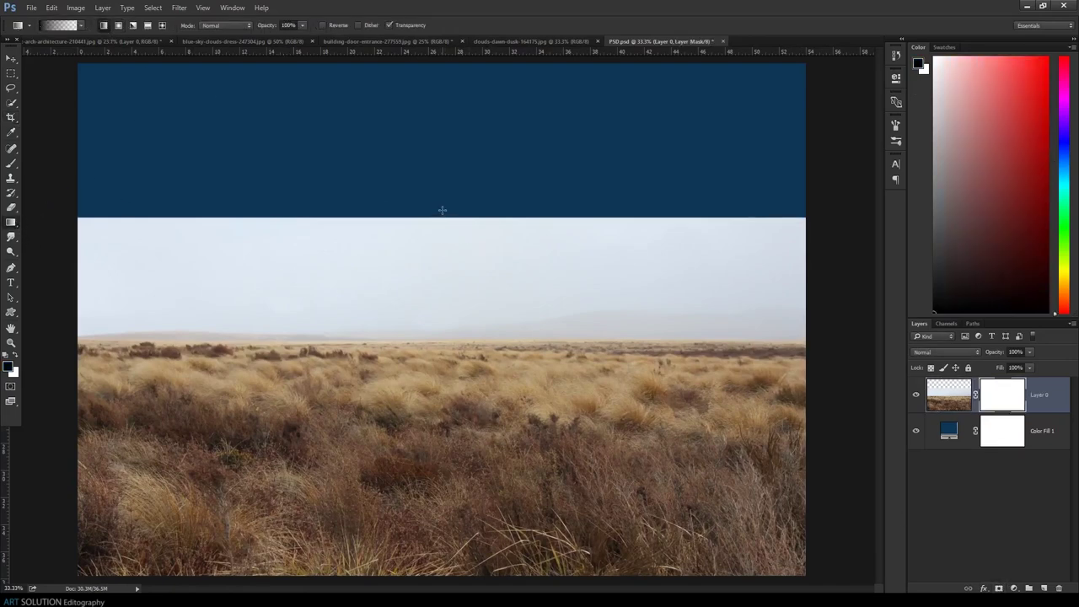
pyautogui.moveTo(453, 310); pyautogui.dragTo(455, 310)
pyautogui.moveTo(457, 248); pyautogui.dragTo(458, 286)
pyautogui.moveTo(457, 241); pyautogui.dragTo(477, 314)
# Redraw the mask gradient lower so the navy fades softly into the grass at the horizon
pyautogui.moveTo(491, 277); pyautogui.dragTo(496, 316)
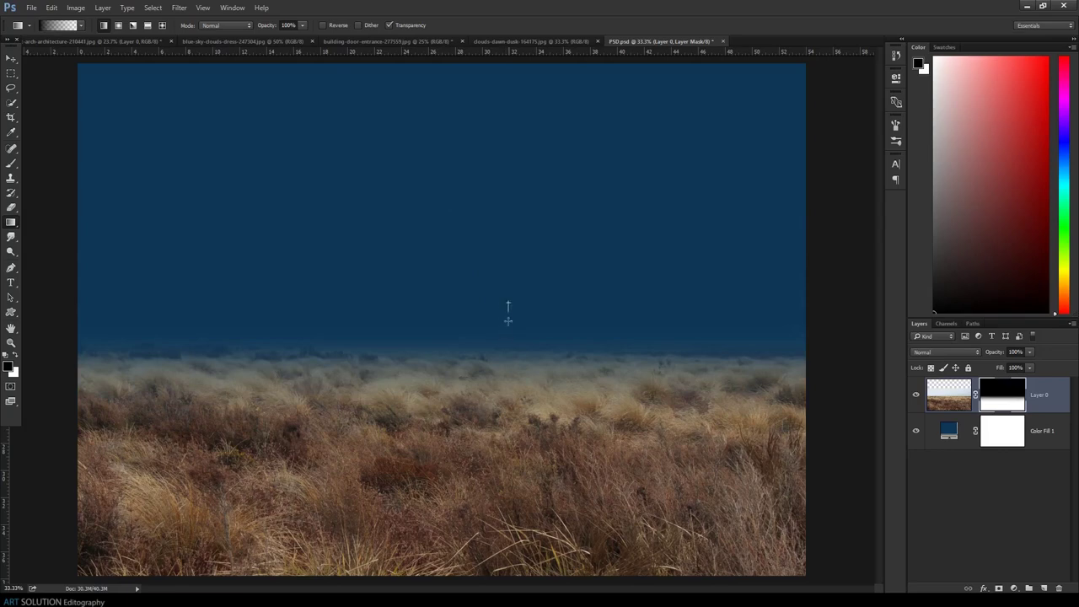
pyautogui.moveTo(507, 320); pyautogui.dragTo(517, 369)
pyautogui.hotkey('ctrl', '-')
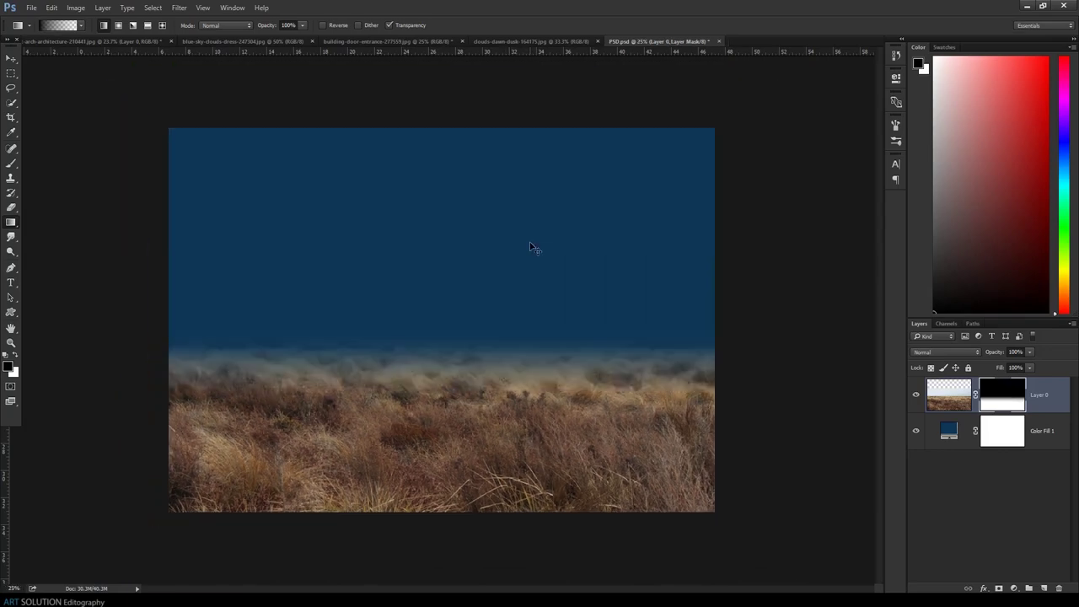
pyautogui.hotkey('ctrl', '+')
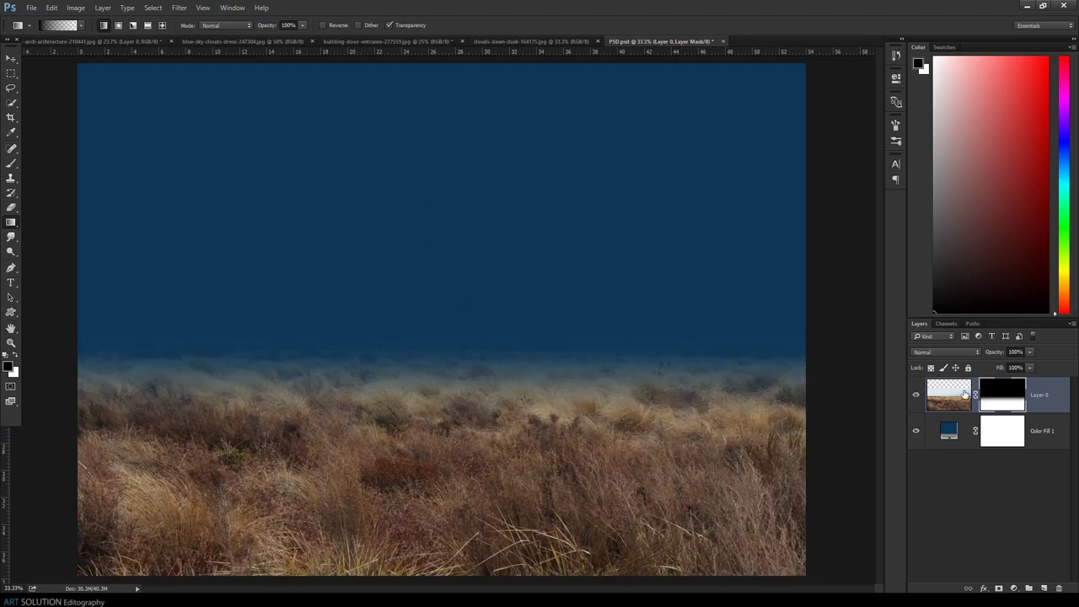
pyautogui.click(965, 394)
pyautogui.click(18, 56)
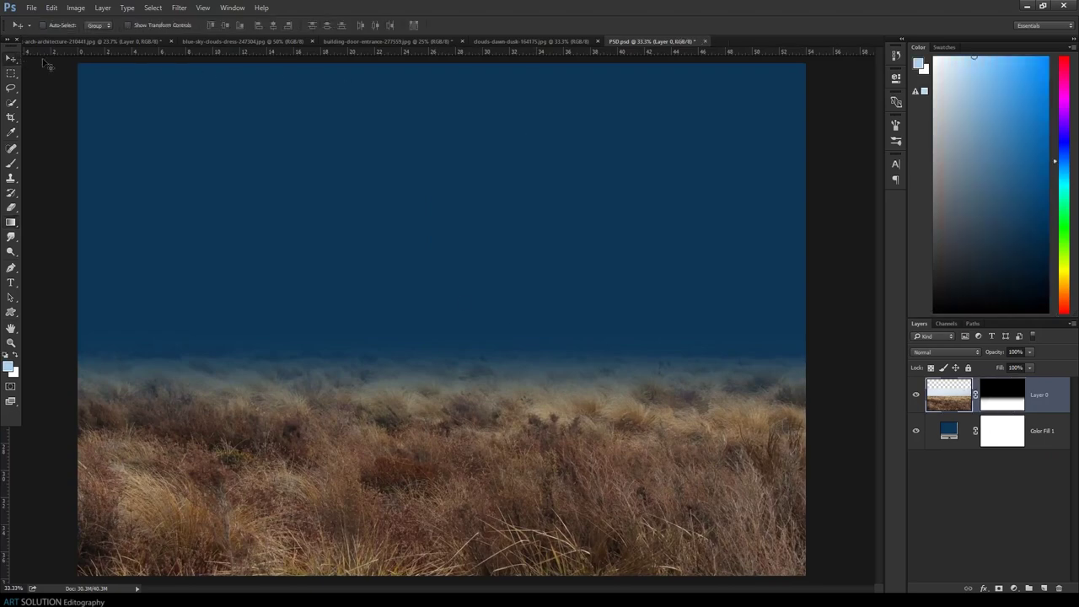
# In the stone archway photo, start a Pen path with anchors along the diagonal wall edge
pyautogui.click(148, 42)
pyautogui.scroll(3, 310, 196)
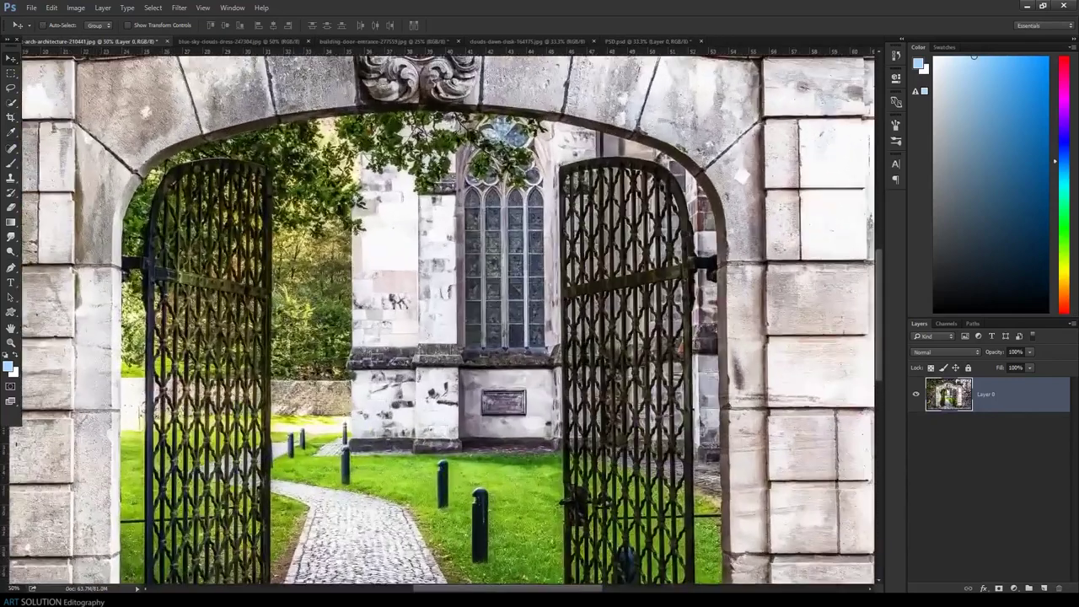
pyautogui.hscroll(-10, 455, 313)
pyautogui.moveTo(455, 313); pyautogui.dragTo(402, 342)
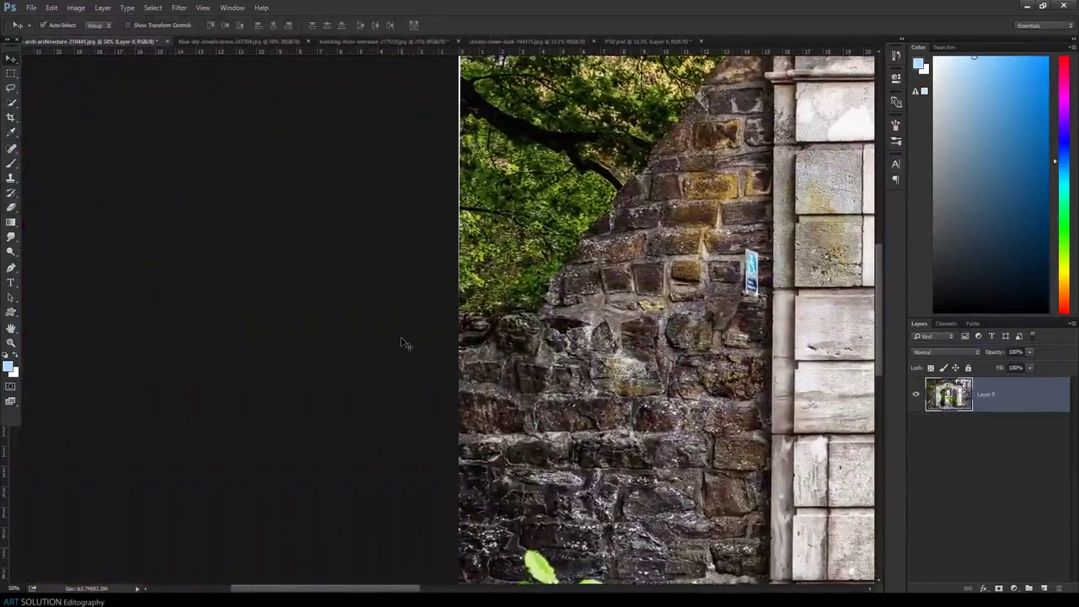
pyautogui.scroll(2, 401, 343)
pyautogui.scroll(2, 401, 343)
pyautogui.hscroll(3, 413, 362)
pyautogui.press('p')
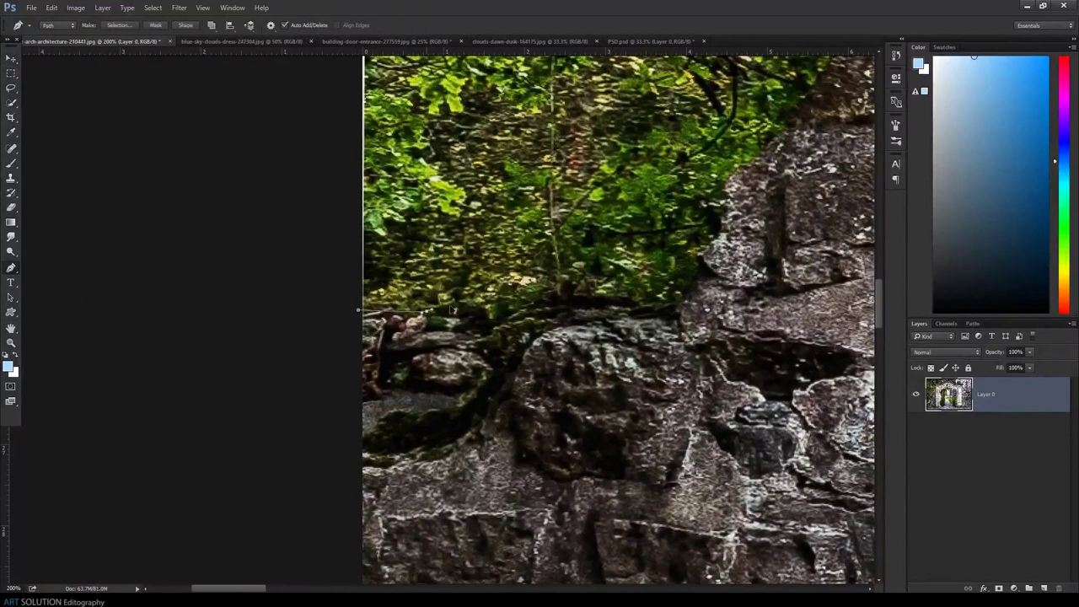
pyautogui.click(705, 260)
pyautogui.scroll(2, 704, 260)
pyautogui.scroll(1, 422, 321)
pyautogui.click(356, 384)
# Navigate around the arch and continue the path with an anchor up the left wall edge
pyautogui.scroll(2, 345, 355)
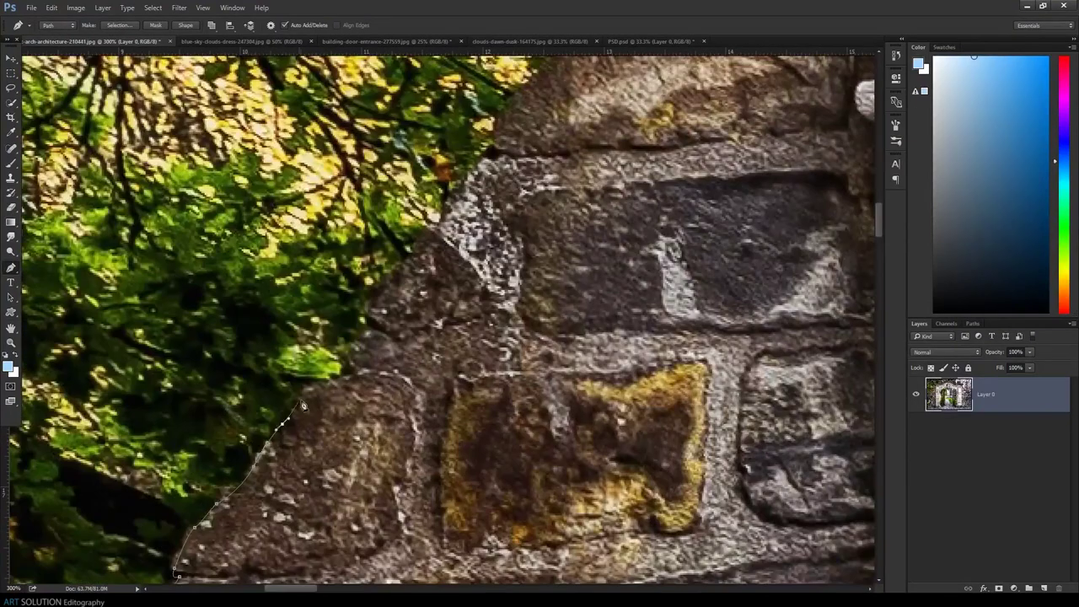
pyautogui.scroll(3, 424, 267)
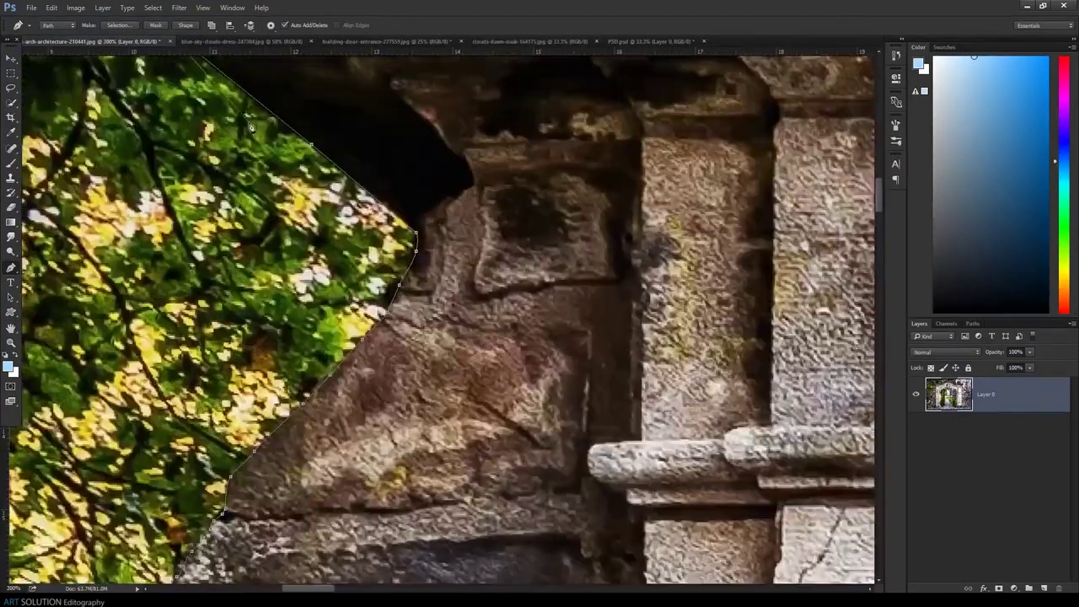
pyautogui.scroll(5, 405, 181)
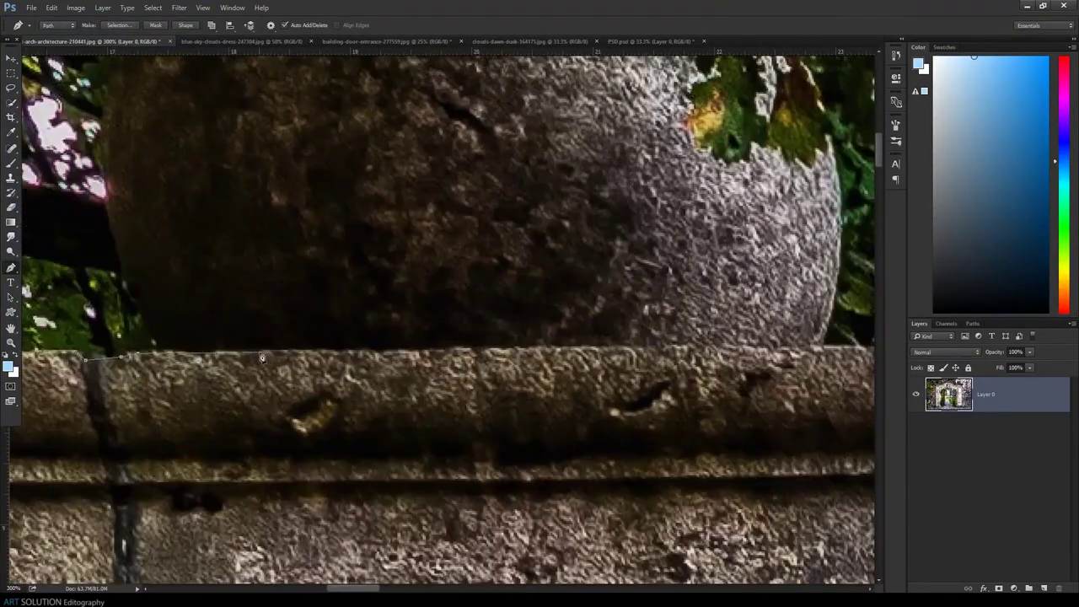
pyautogui.hscroll(10, 705, 75)
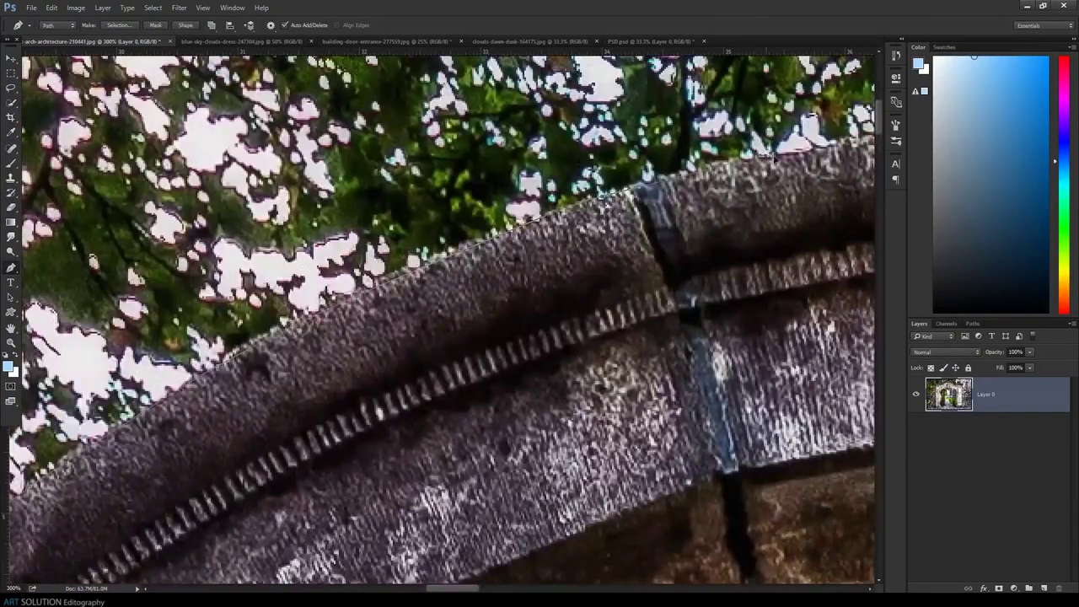
pyautogui.hscroll(5, 665, 347)
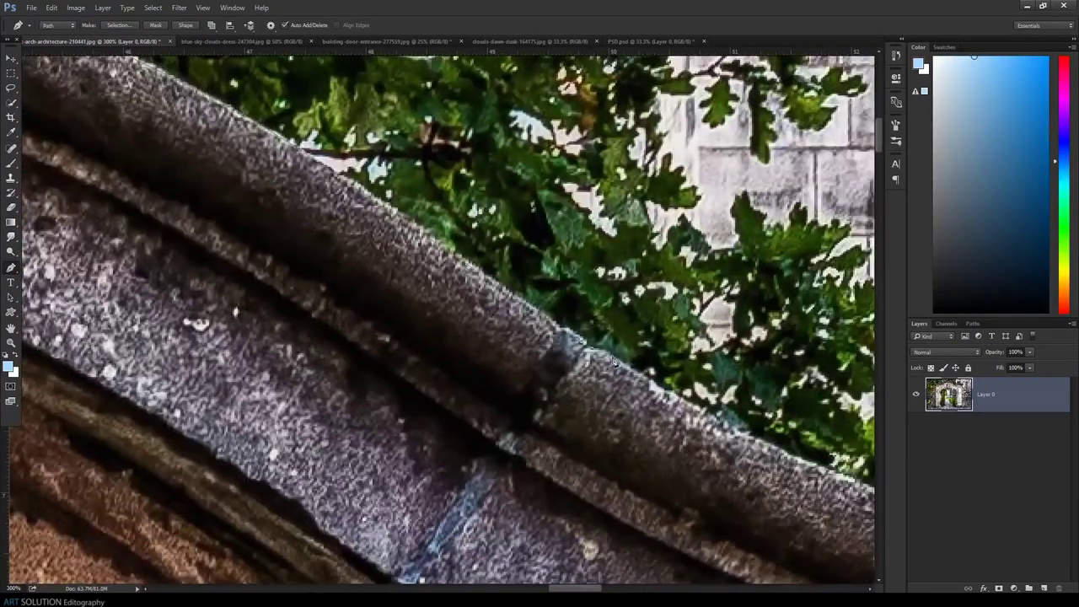
pyautogui.hscroll(5, 590, 287)
pyautogui.hscroll(5, 523, 236)
pyautogui.scroll(-5, 469, 190)
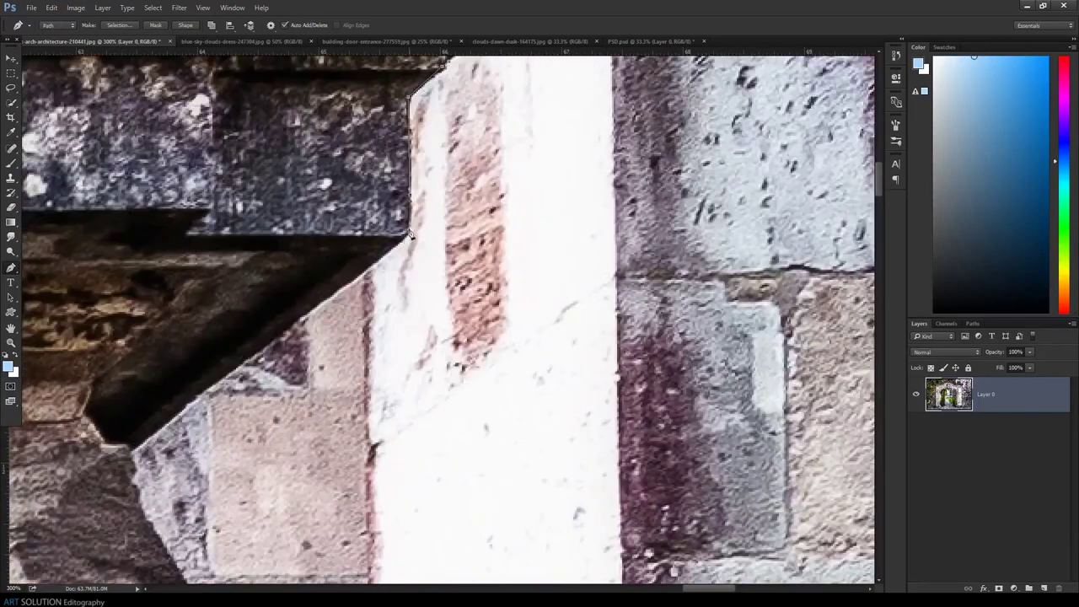
pyautogui.hotkey('ctrl', '-')
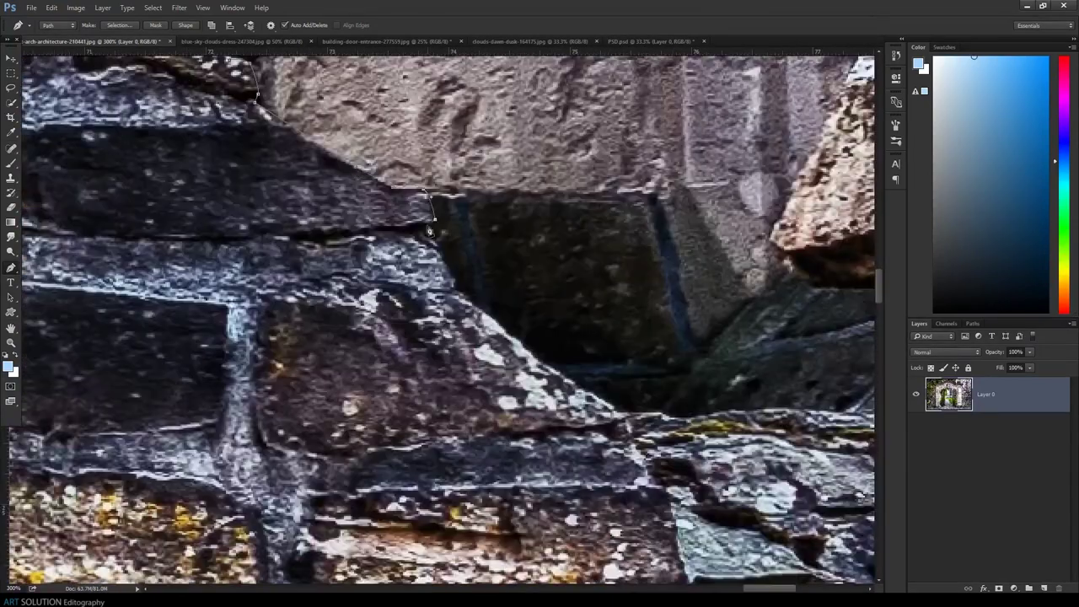
pyautogui.scroll(-5, 589, 230)
pyautogui.scroll(2, 506, 253)
pyautogui.scroll(-5, 379, 278)
pyautogui.hotkey('ctrl', '-')
pyautogui.scroll(5, 295, 296)
pyautogui.scroll(3, 337, 210)
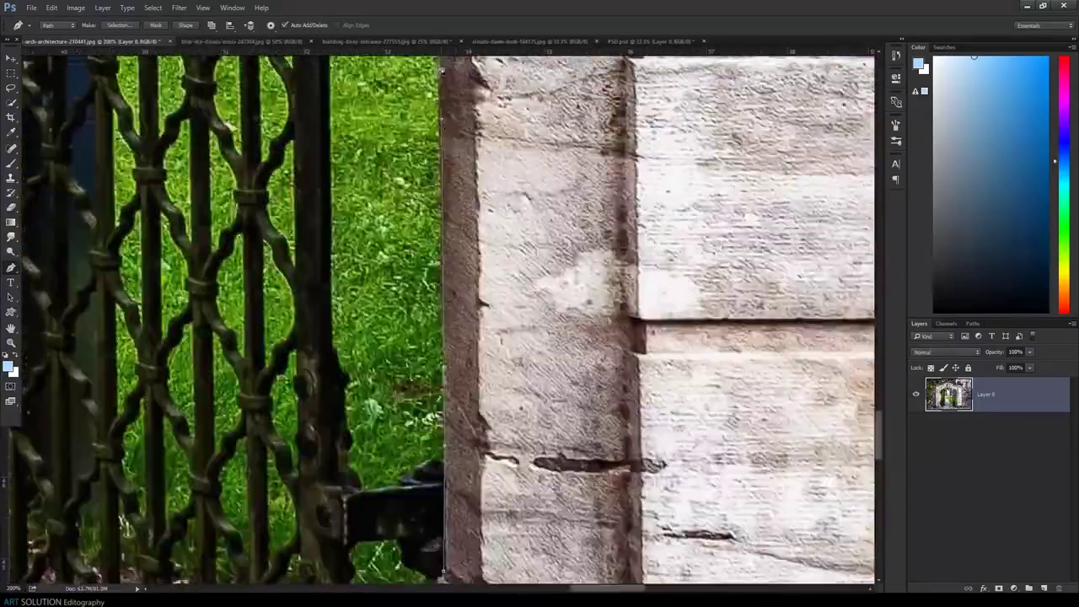
pyautogui.scroll(2, 391, 128)
pyautogui.hotkey('ctrl', '-')
pyautogui.scroll(5, 422, 211)
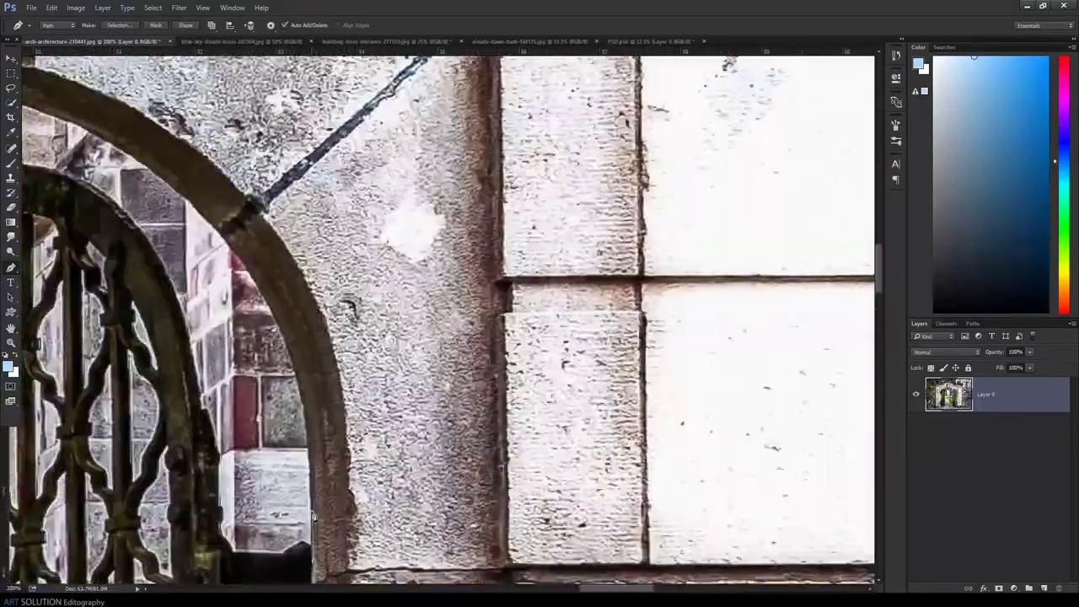
pyautogui.hotkey('ctrl', '+')
pyautogui.hscroll(-5, 421, 236)
pyautogui.scroll(5, 439, 228)
pyautogui.hscroll(5, 455, 219)
pyautogui.hscroll(-3, 473, 209)
pyautogui.scroll(-5, 441, 321)
pyautogui.scroll(-5, 441, 320)
pyautogui.scroll(-5, 441, 320)
pyautogui.scroll(-3, 442, 320)
pyautogui.scroll(-3, 344, 274)
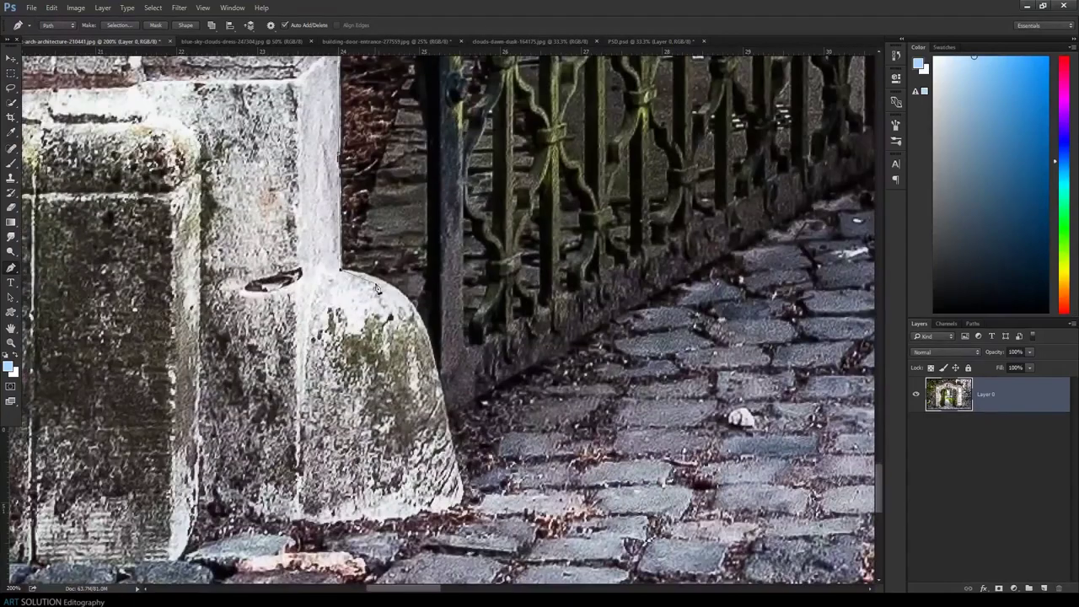
pyautogui.hscroll(-5, 447, 320)
pyautogui.hscroll(-5, 447, 321)
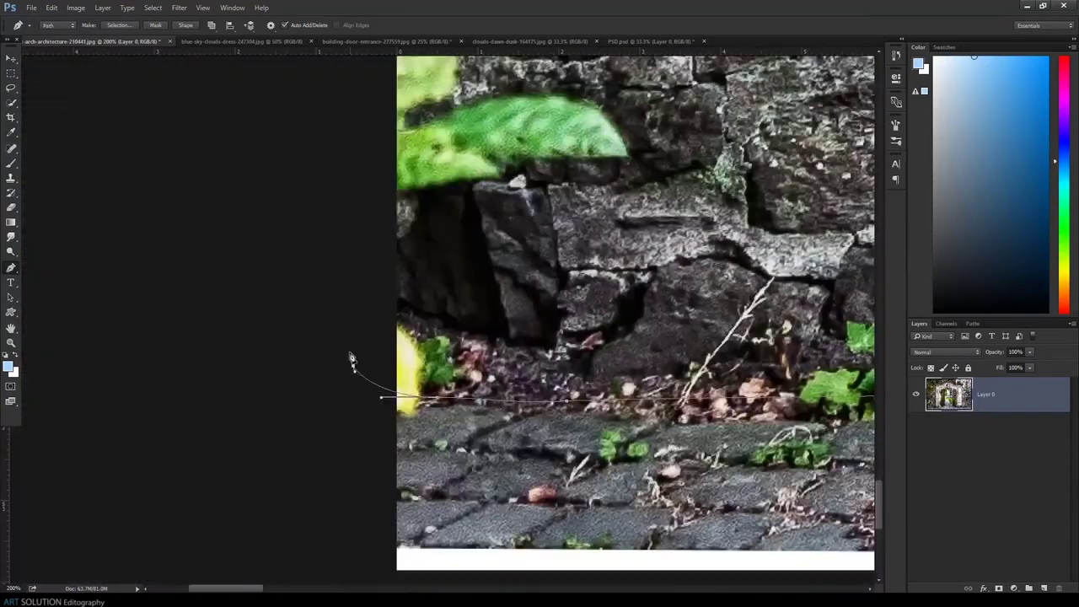
pyautogui.hotkey('ctrl', '-')
pyautogui.hotkey('ctrl', '-')
pyautogui.hotkey('ctrl', '-')
pyautogui.hotkey('ctrl', '-')
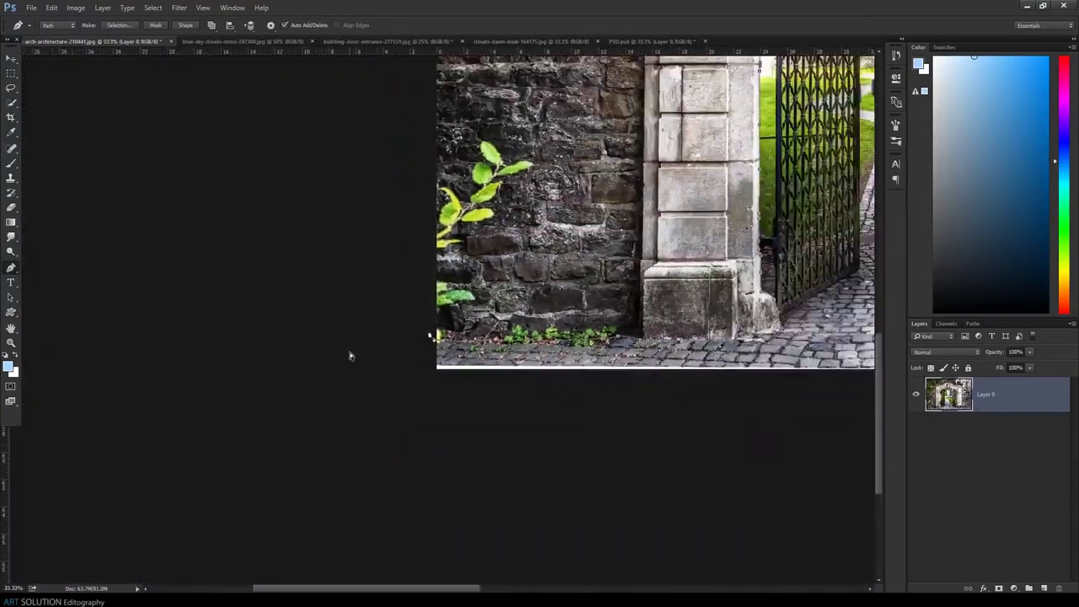
pyautogui.hotkey('ctrl', '-')
pyautogui.click(420, 226)
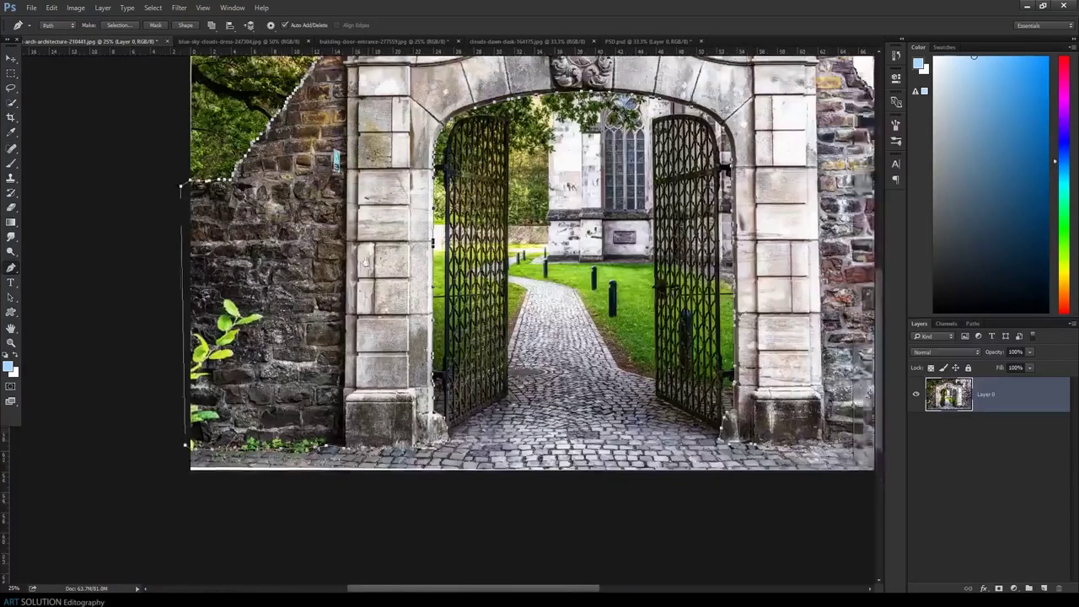
# Convert the traced arch path into a selection
pyautogui.moveTo(448, 79); pyautogui.dragTo(110, 253)
pyautogui.scroll(-1, 319, 295)
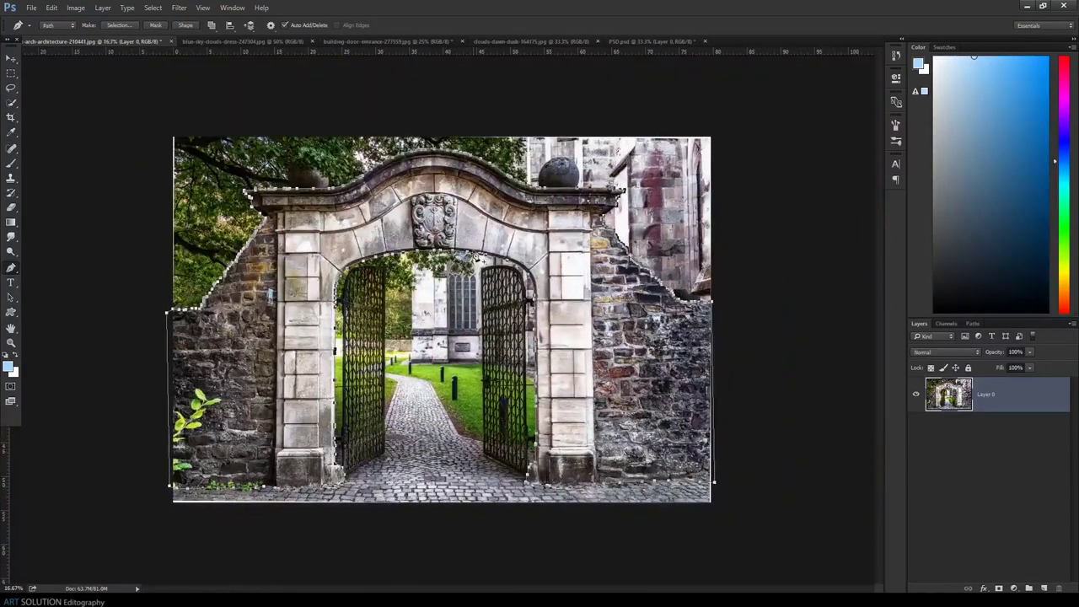
pyautogui.click(120, 27)
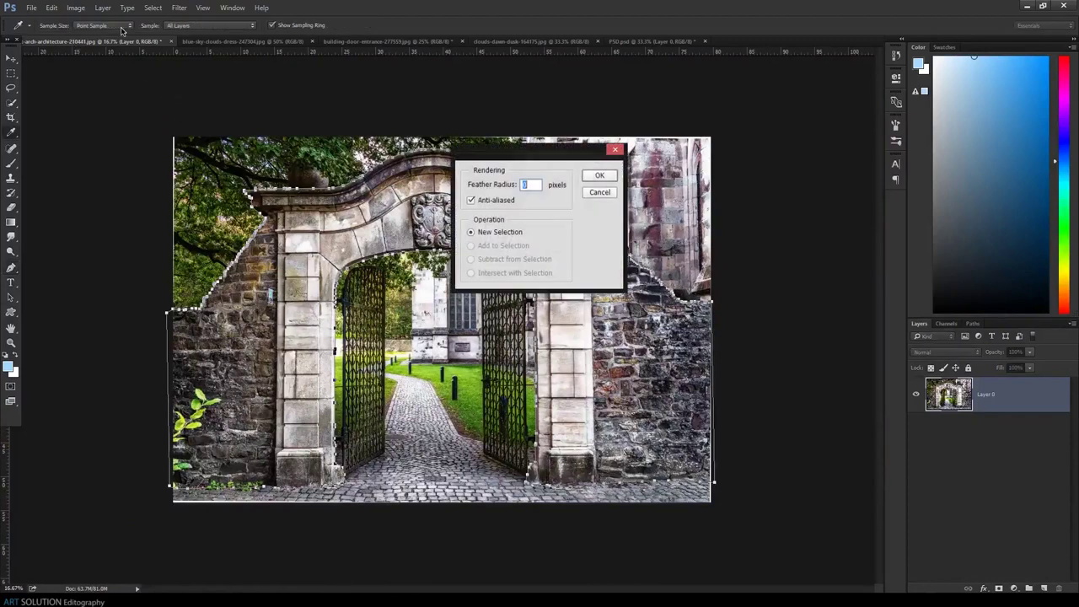
pyautogui.click(599, 175)
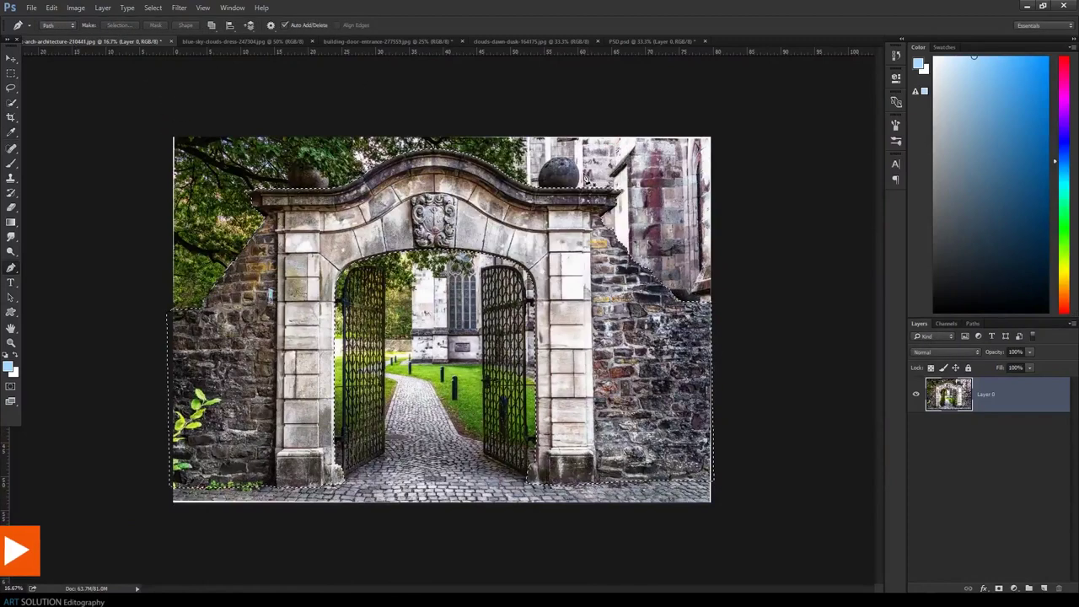
# Refine the selection edge and mask out everything outside the stone gateway
pyautogui.click(11, 102)
pyautogui.click(263, 27)
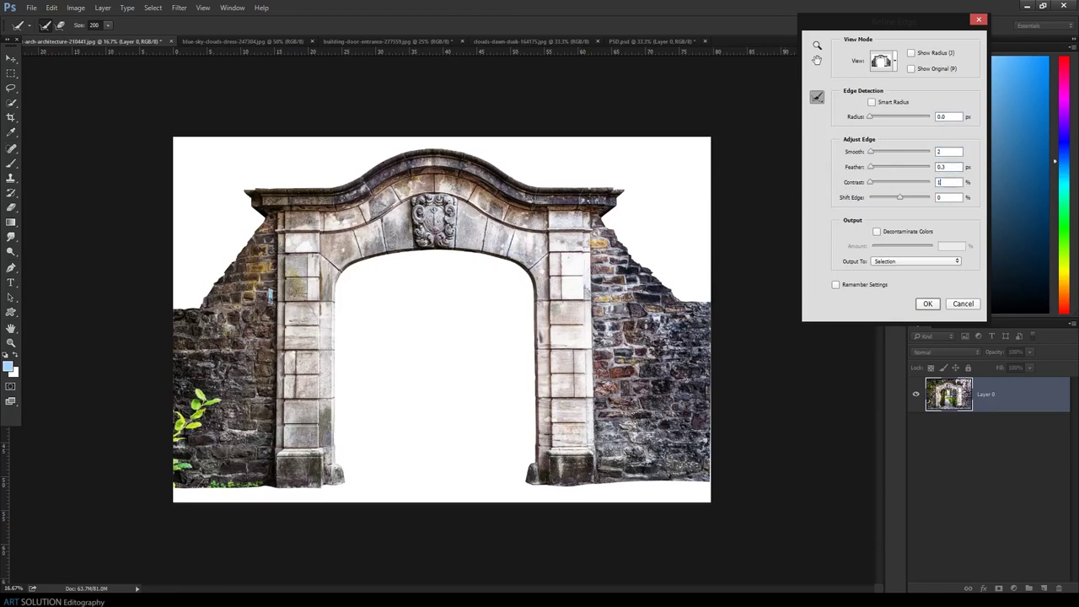
pyautogui.click(926, 304)
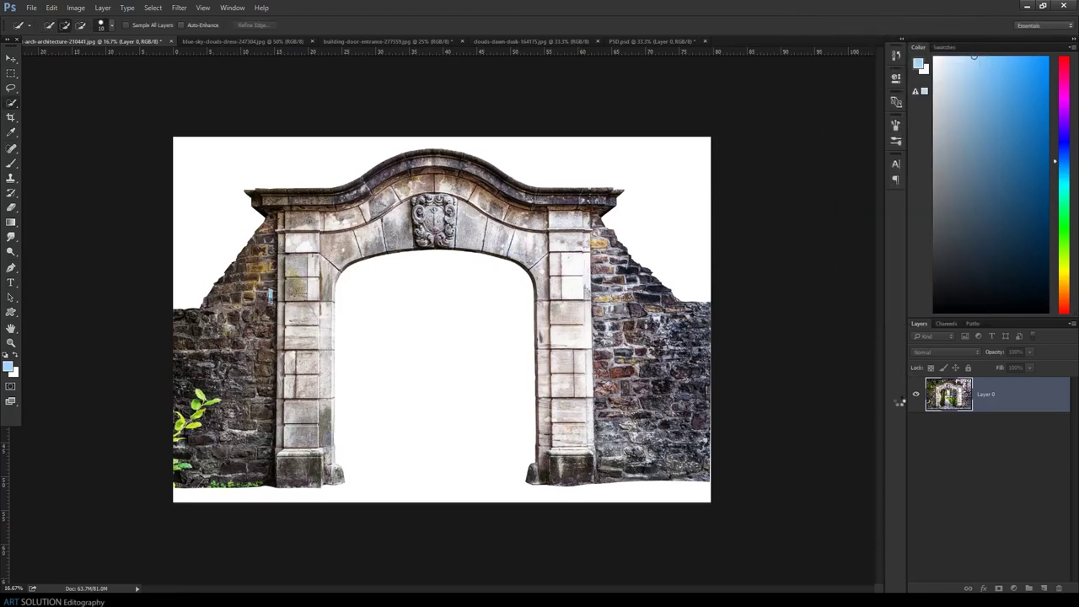
pyautogui.click(998, 587)
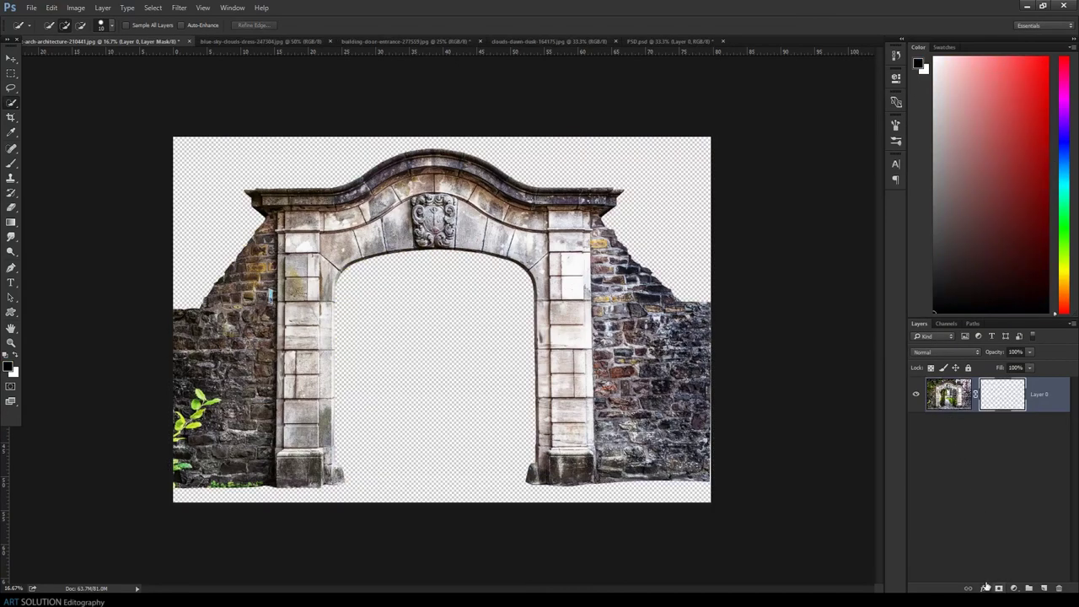
pyautogui.click(11, 58)
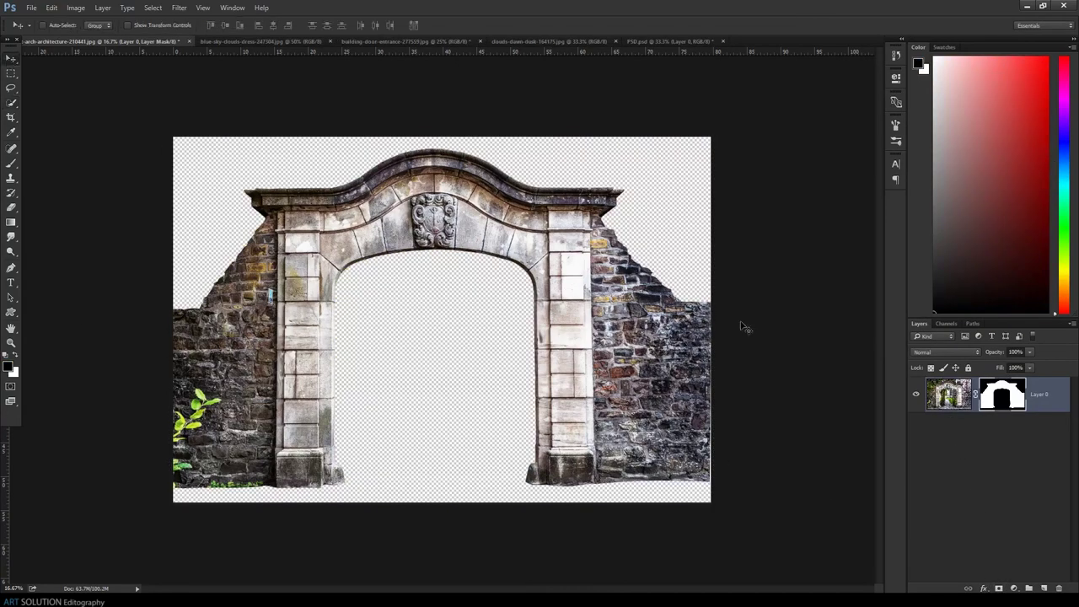
# Lasso the green leaves on the left wall and replace them with a Content-Aware fill
pyautogui.hotkey('ctrl', '+')
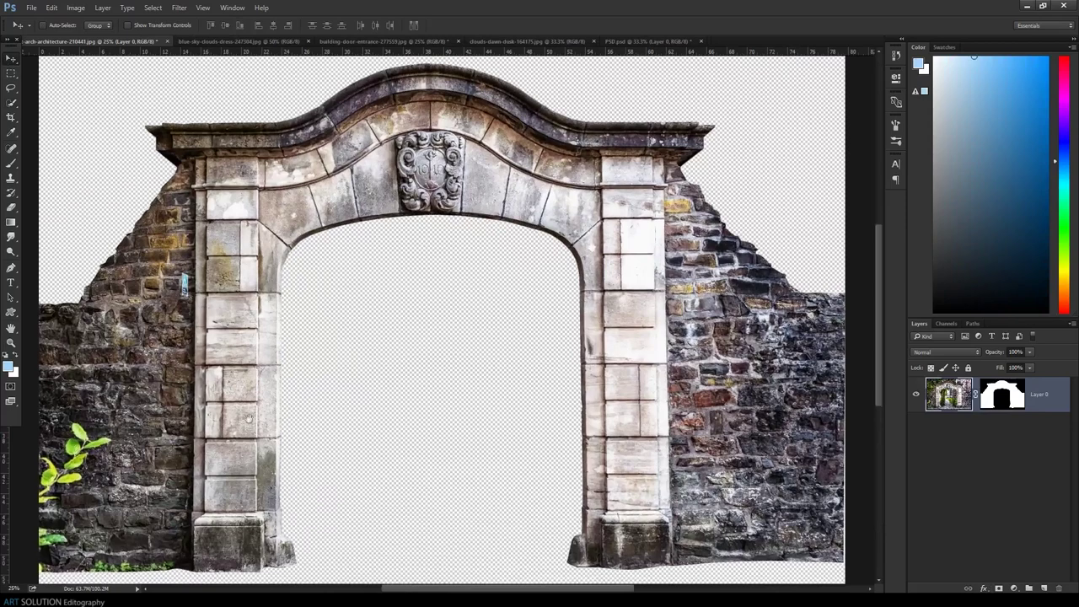
pyautogui.moveTo(301, 385); pyautogui.dragTo(413, 334)
pyautogui.scroll(2, 412, 334)
pyautogui.moveTo(194, 413); pyautogui.dragTo(371, 332)
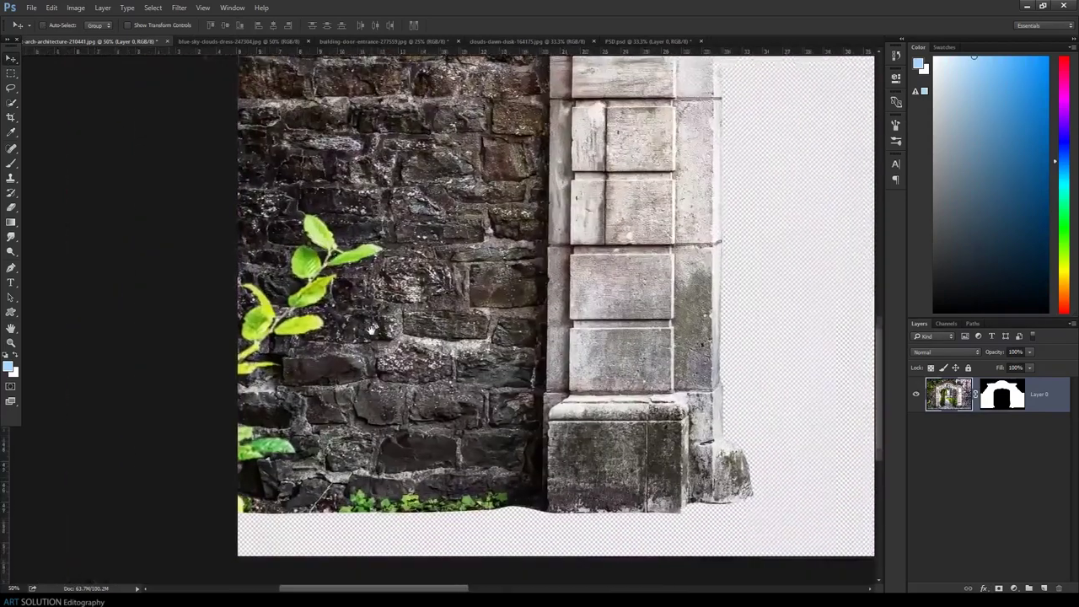
pyautogui.press('l')
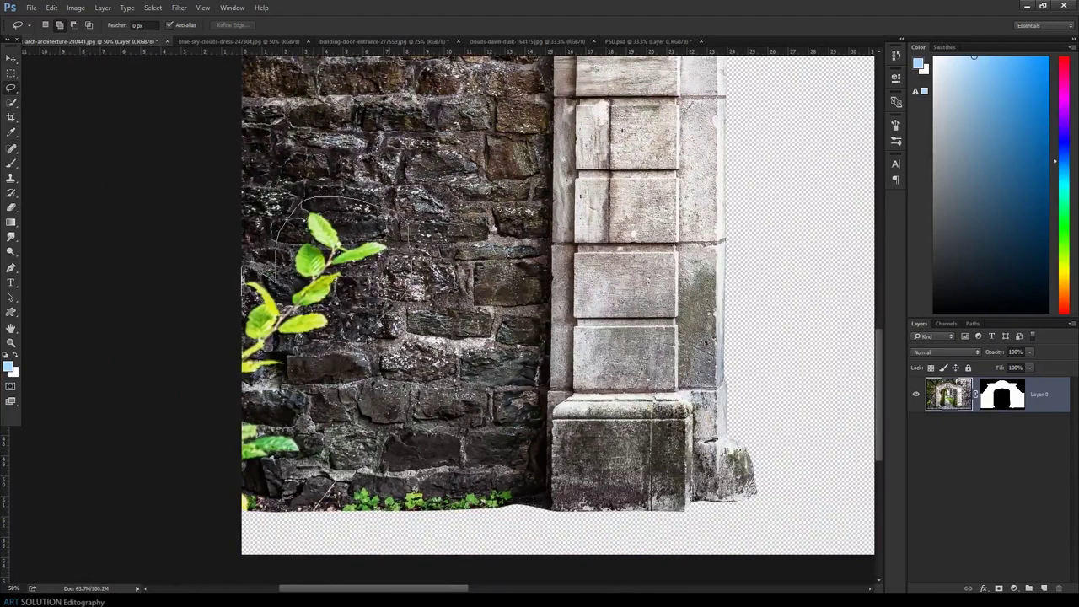
pyautogui.rightClick(257, 338)
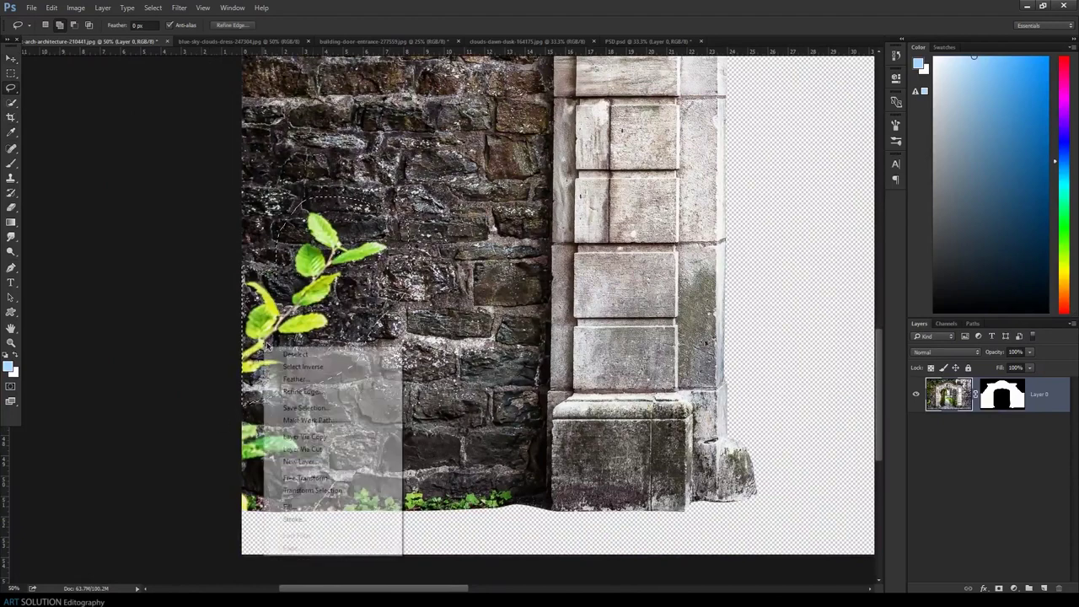
pyautogui.click(299, 497)
pyautogui.click(377, 118)
pyautogui.click(380, 156)
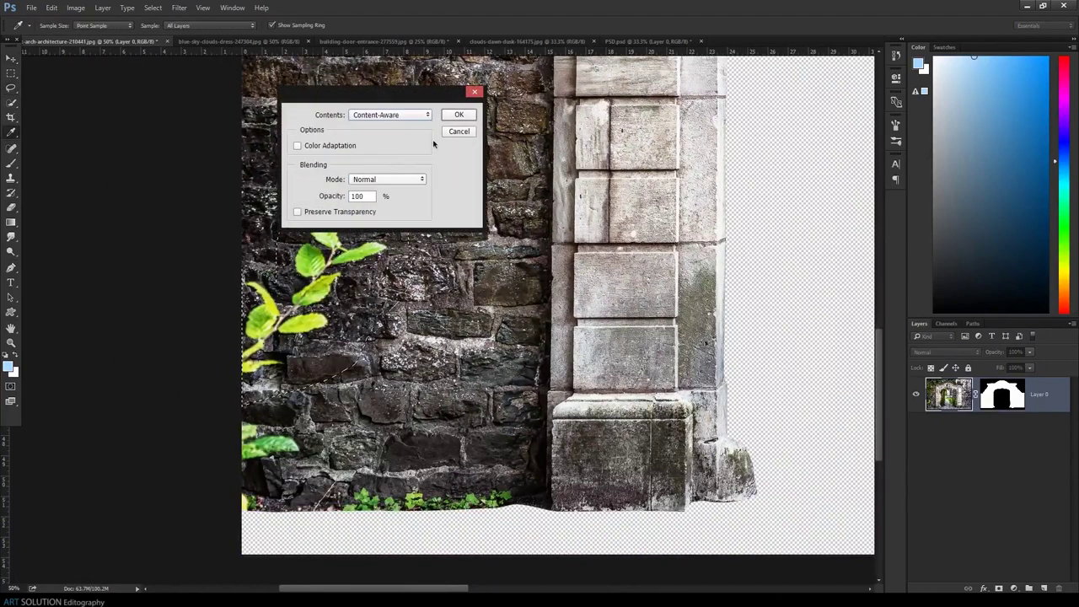
pyautogui.click(460, 115)
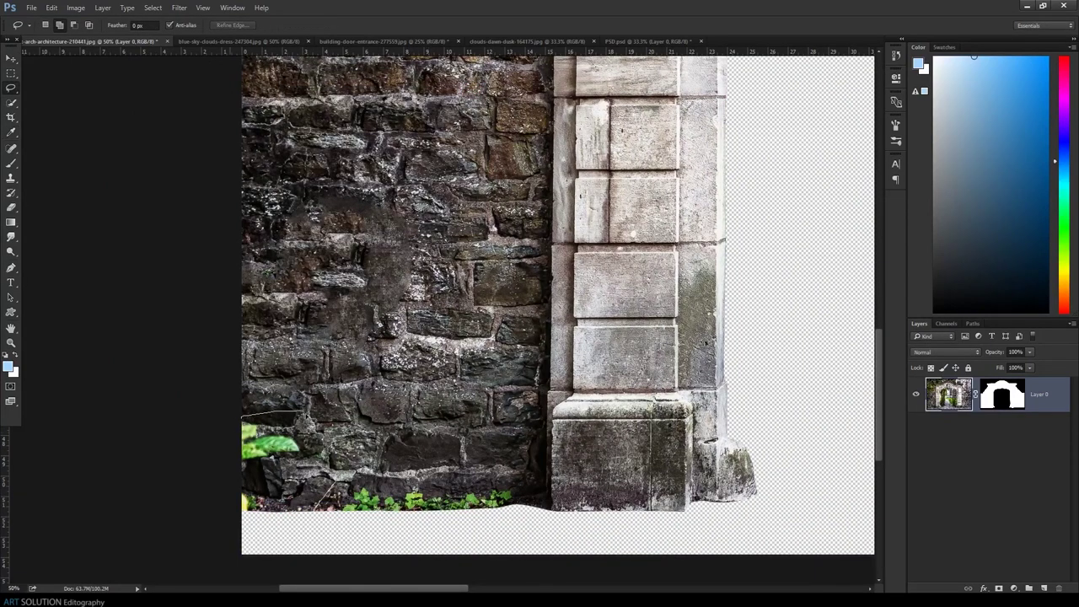
pyautogui.rightClick(253, 231)
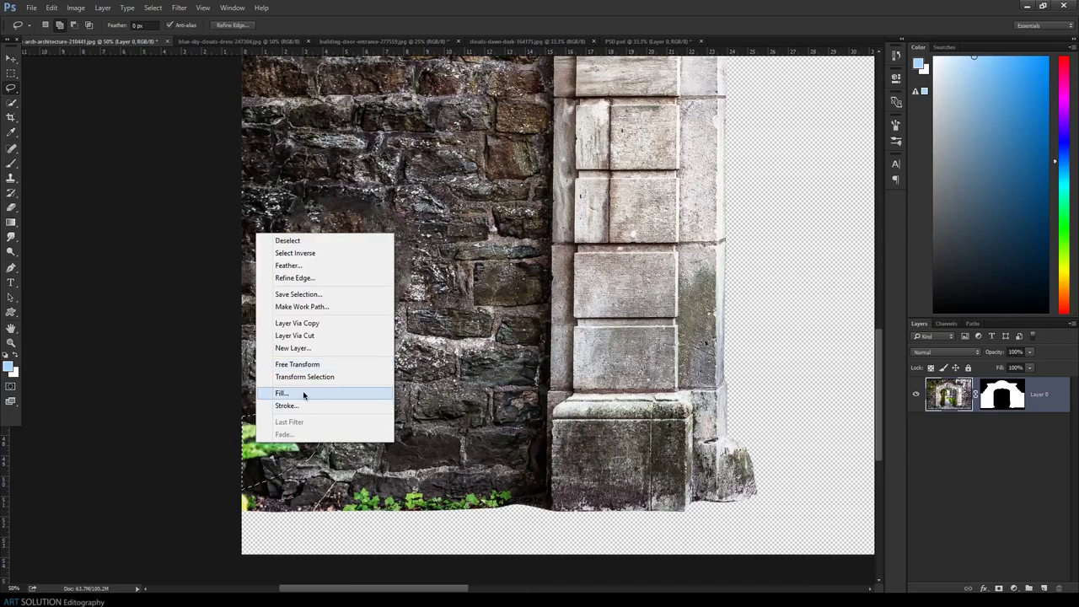
pyautogui.click(304, 392)
pyautogui.click(459, 115)
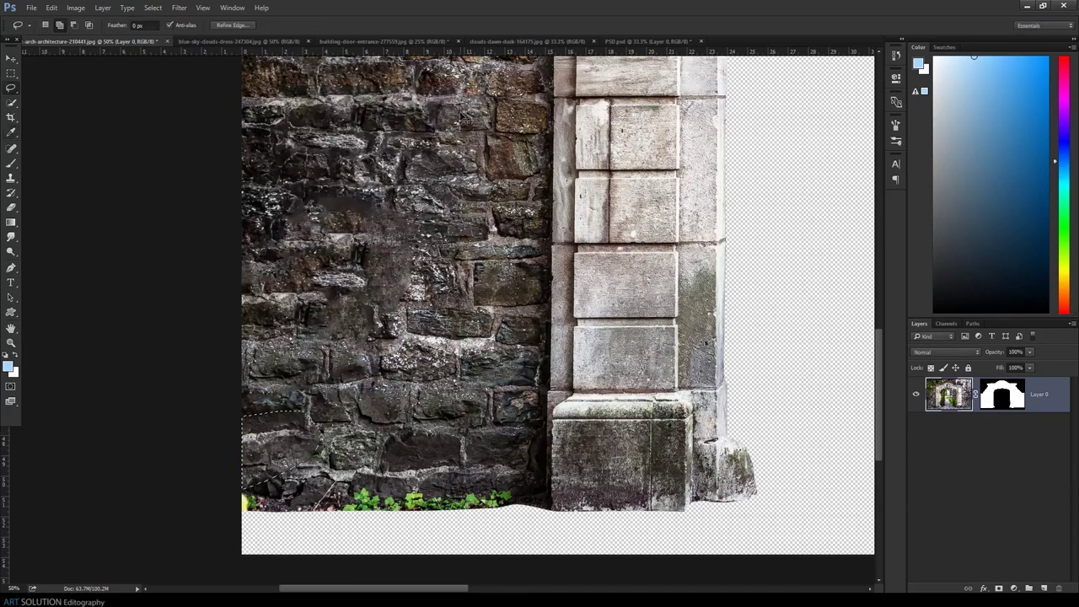
# Remove the small sign on the upper-left wall with a Content-Aware fill
pyautogui.moveTo(422, 175); pyautogui.dragTo(395, 358)
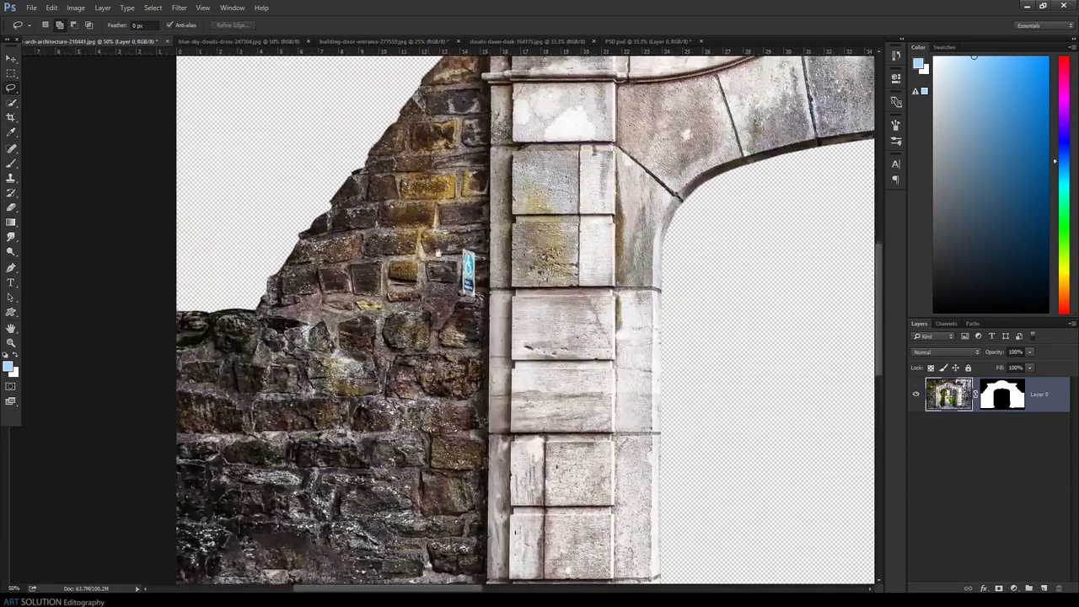
pyautogui.moveTo(431, 241); pyautogui.dragTo(466, 241)
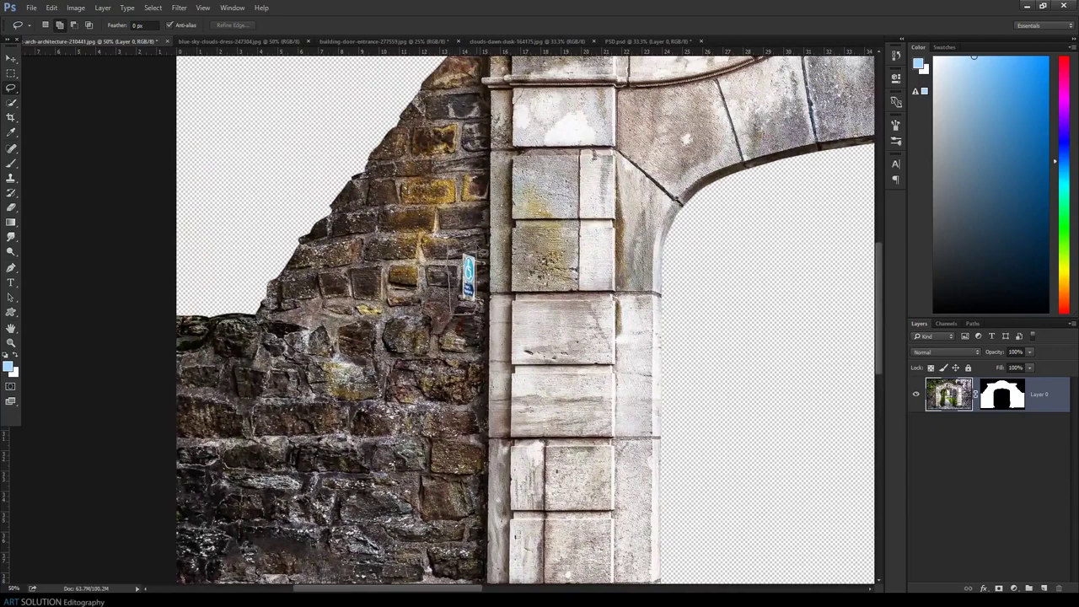
pyautogui.rightClick(464, 251)
pyautogui.click(509, 416)
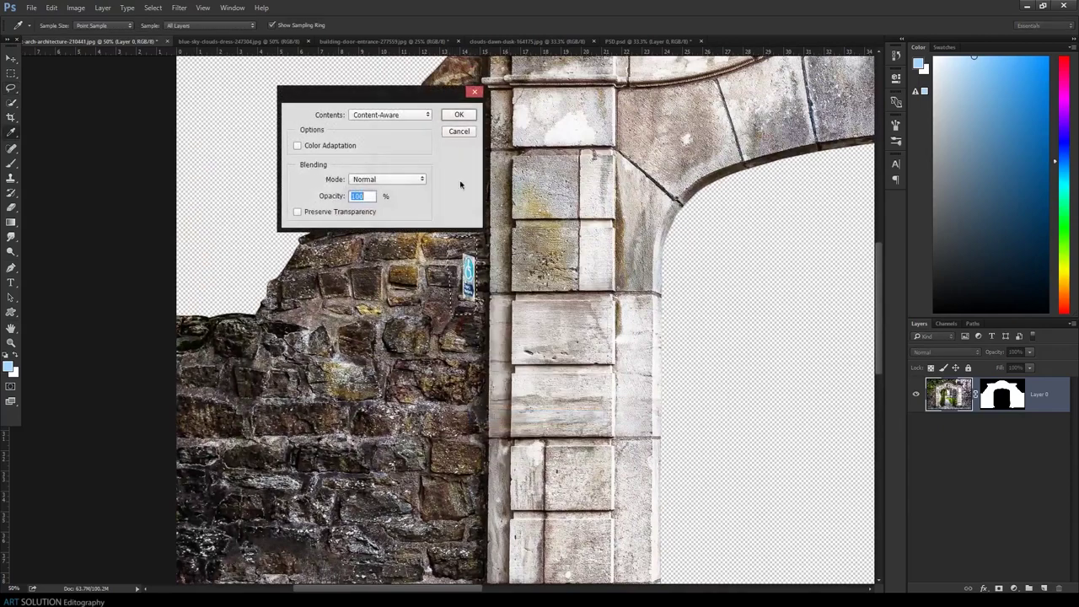
pyautogui.click(455, 115)
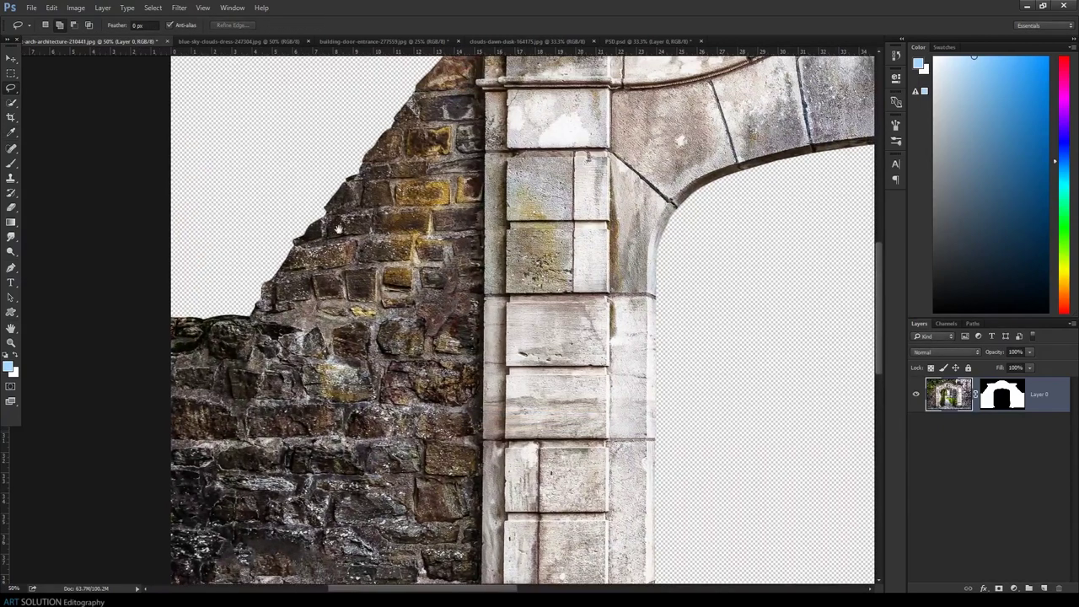
pyautogui.moveTo(843, 253)
pyautogui.mouseDown()
pyautogui.moveTo(603, 279)
pyautogui.moveTo(98, 376)
pyautogui.moveTo(27, 225)
pyautogui.mouseUp()
pyautogui.hotkey('ctrl', '-')
pyautogui.hotkey('ctrl', '-')
pyautogui.hotkey('ctrl', '-')
pyautogui.hotkey('ctrl', '-')
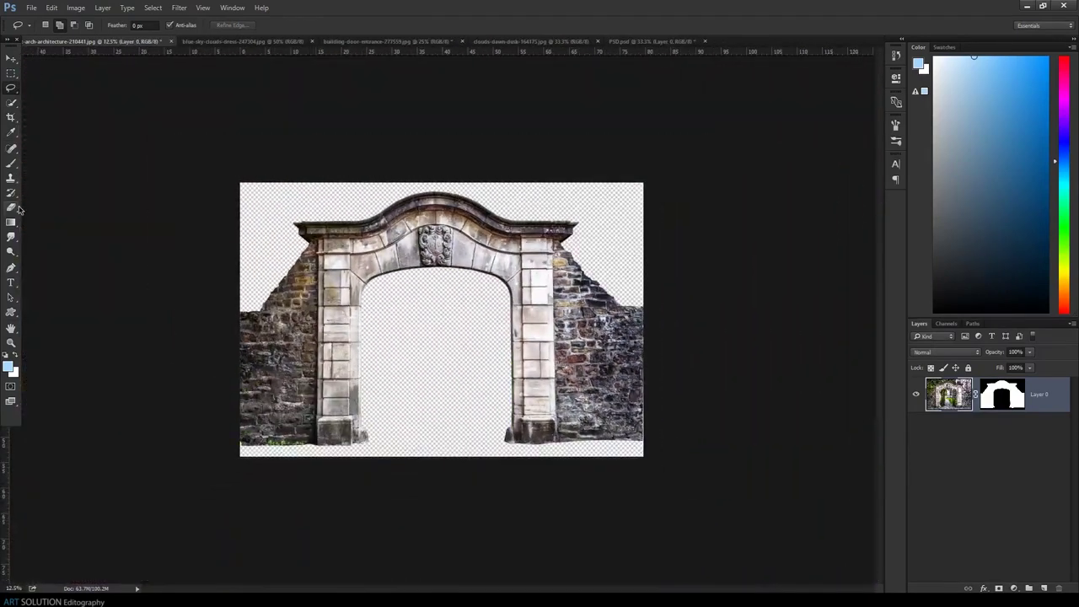
pyautogui.click(11, 61)
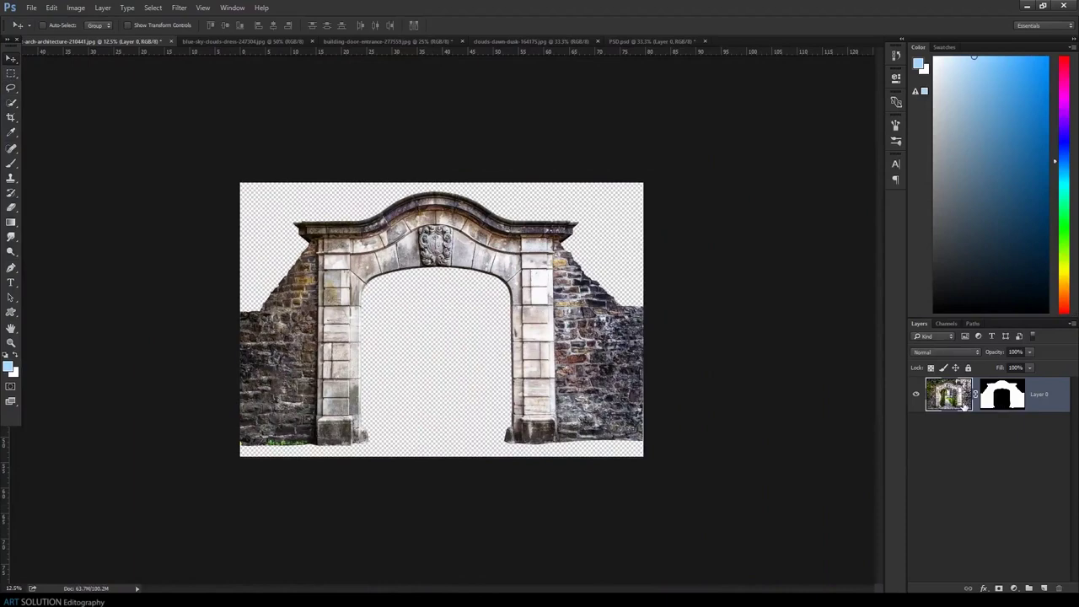
# Drag the archway into the grass composite and scale it down with Free Transform
pyautogui.moveTo(495, 257)
pyautogui.mouseDown()
pyautogui.moveTo(669, 47)
pyautogui.moveTo(646, 80)
pyautogui.mouseUp()
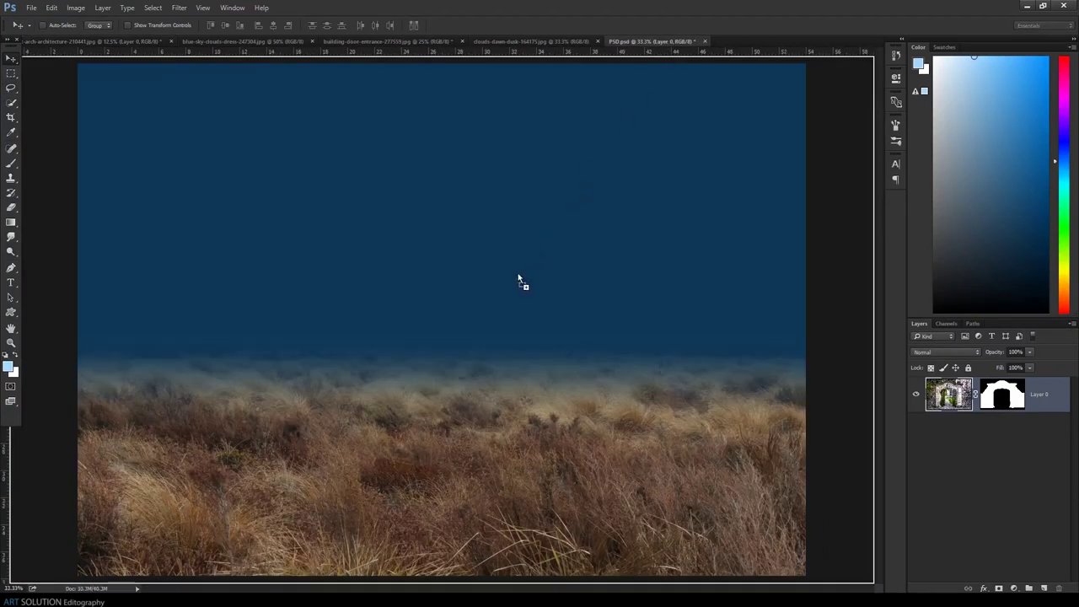
pyautogui.moveTo(527, 265); pyautogui.dragTo(476, 358)
pyautogui.moveTo(476, 407)
pyautogui.mouseDown()
pyautogui.moveTo(524, 290)
pyautogui.moveTo(588, 247)
pyautogui.mouseUp()
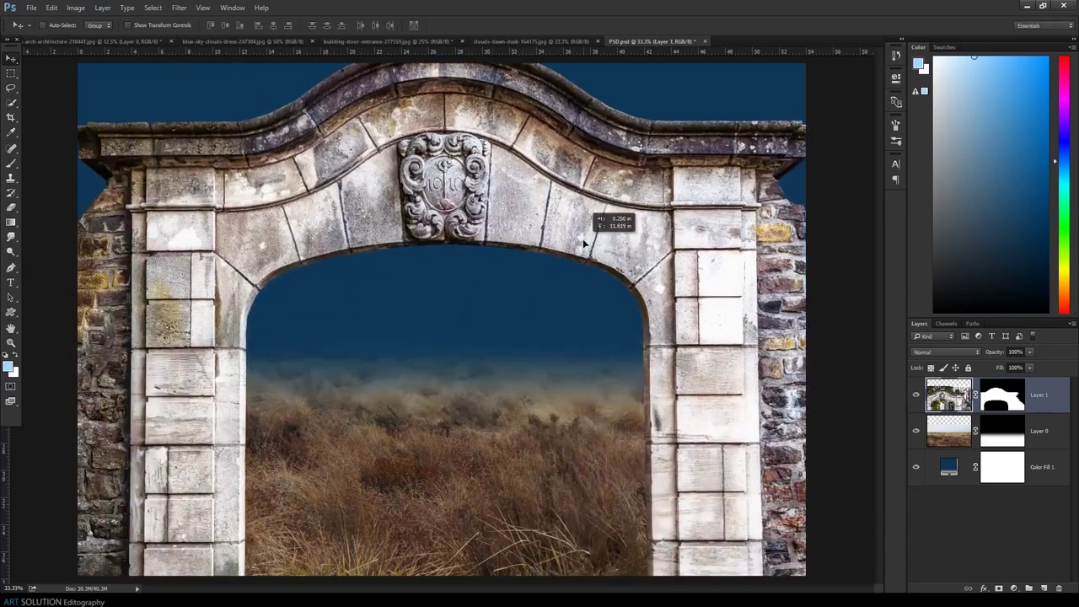
pyautogui.click(51, 8)
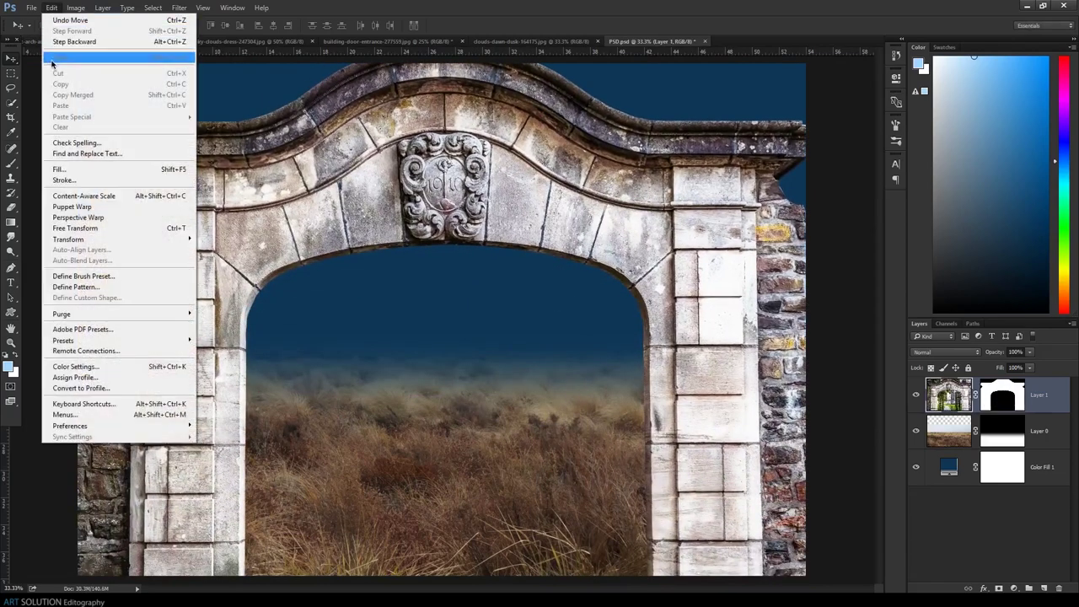
pyautogui.click(63, 229)
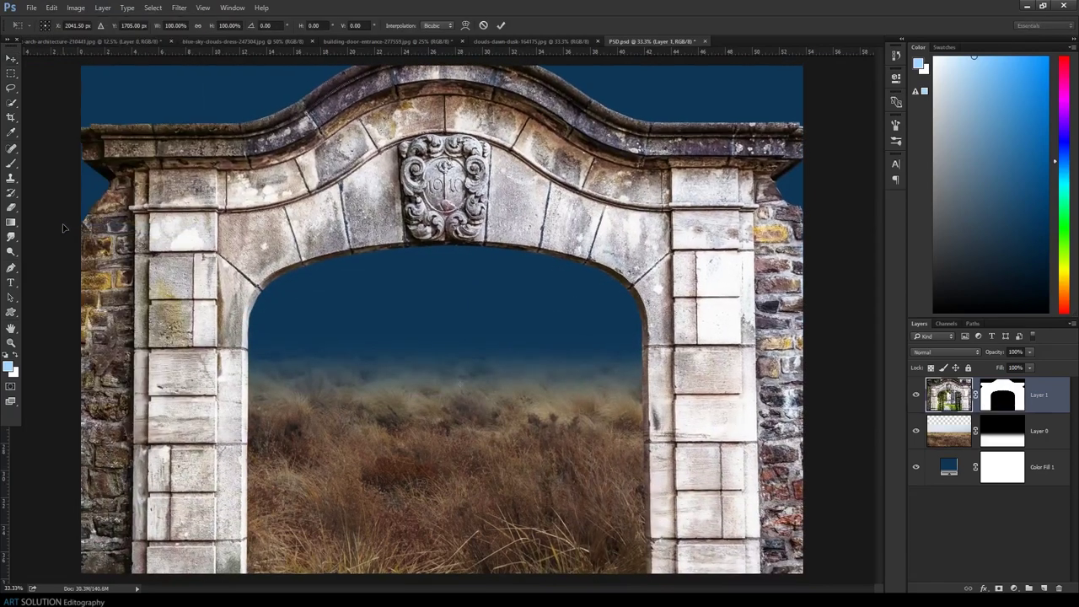
pyautogui.hotkey('ctrl', '-')
pyautogui.hotkey('ctrl', '-')
pyautogui.hotkey('ctrl', '-')
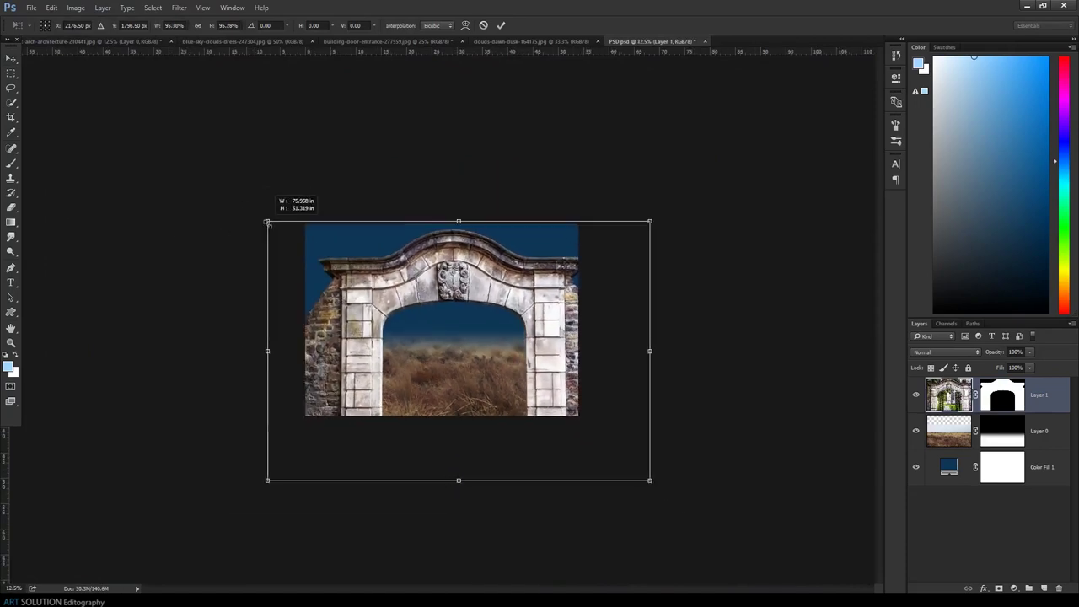
pyautogui.moveTo(247, 207); pyautogui.dragTo(306, 250)
pyautogui.moveTo(332, 348); pyautogui.dragTo(332, 283)
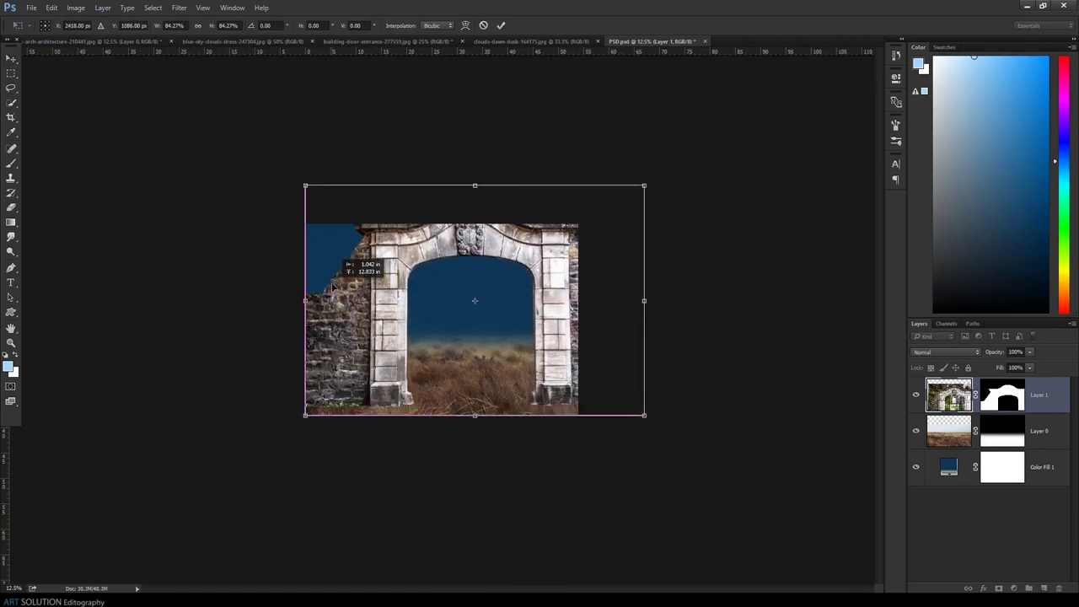
pyautogui.moveTo(646, 184); pyautogui.dragTo(624, 284)
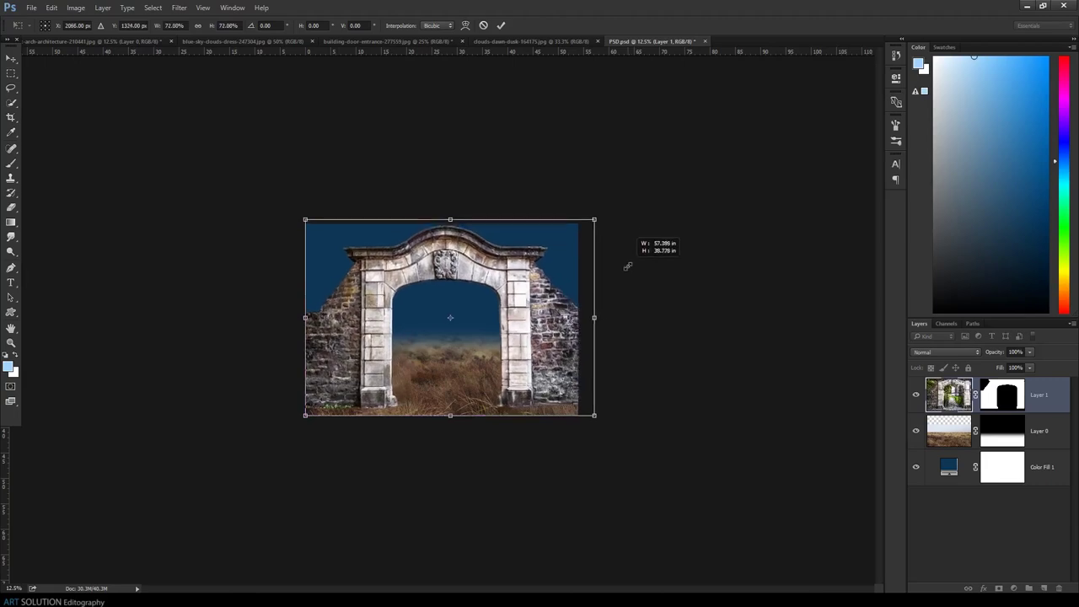
pyautogui.moveTo(624, 284); pyautogui.dragTo(623, 288)
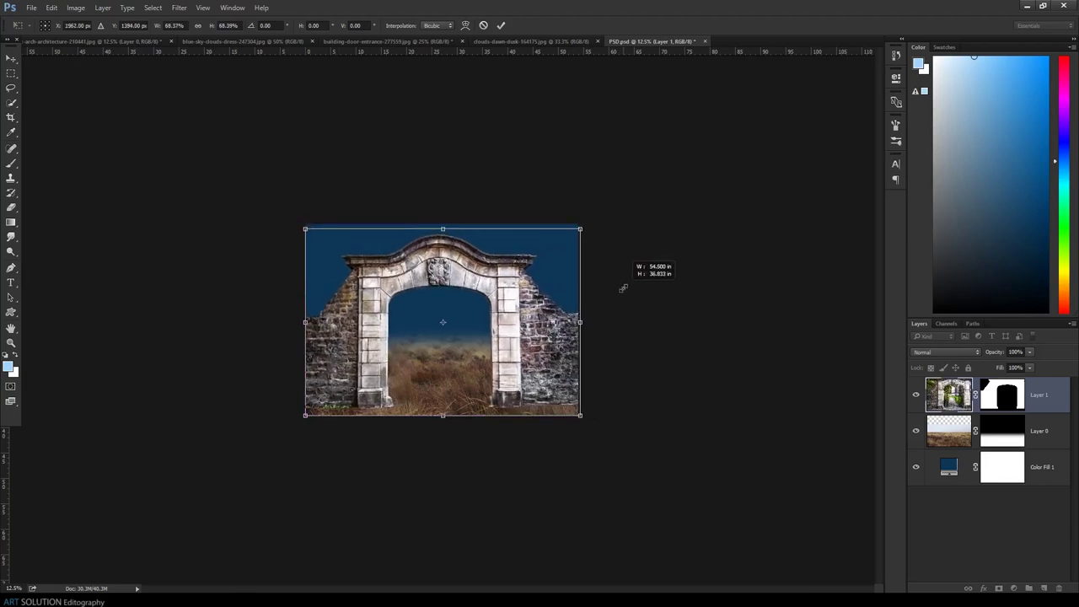
pyautogui.hotkey('ctrl', '+')
pyautogui.hotkey('ctrl', '+')
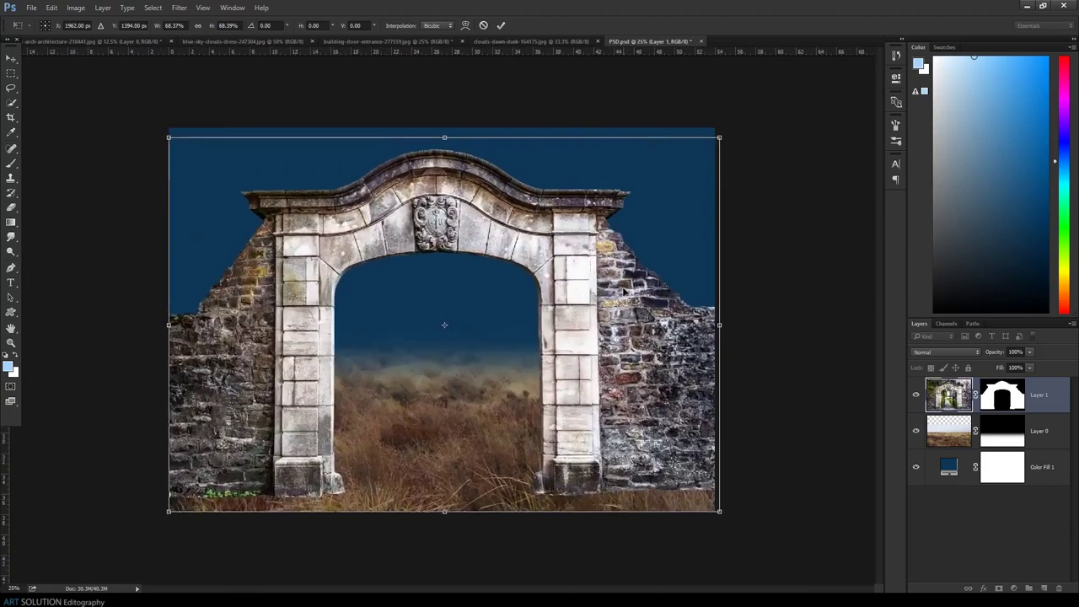
pyautogui.press('Return')
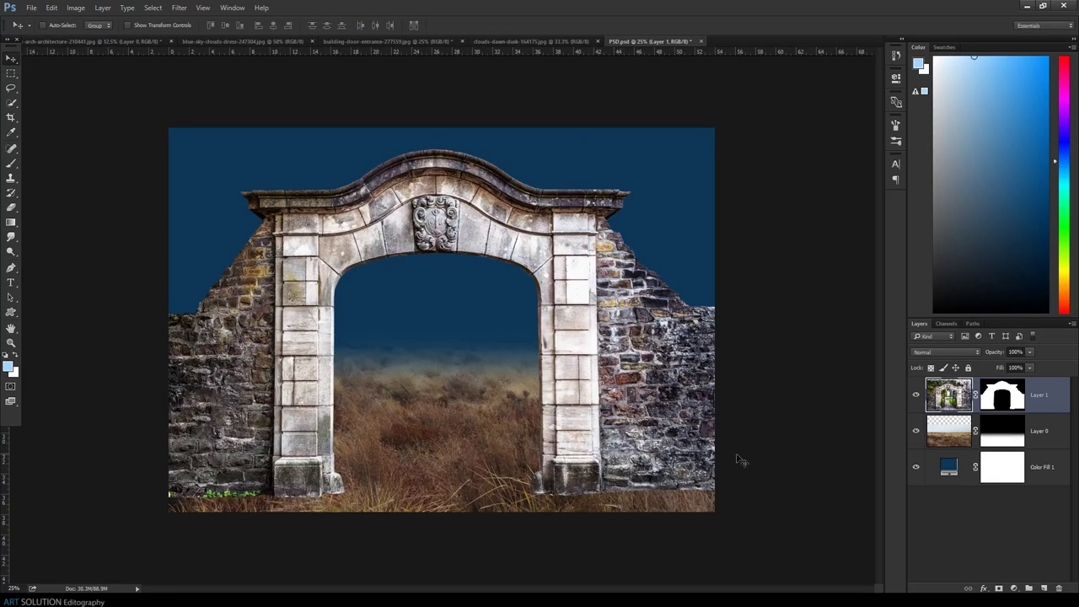
# Rescale the archway to about 85% and centre it above the grass
pyautogui.hotkey('ctrl', 't')
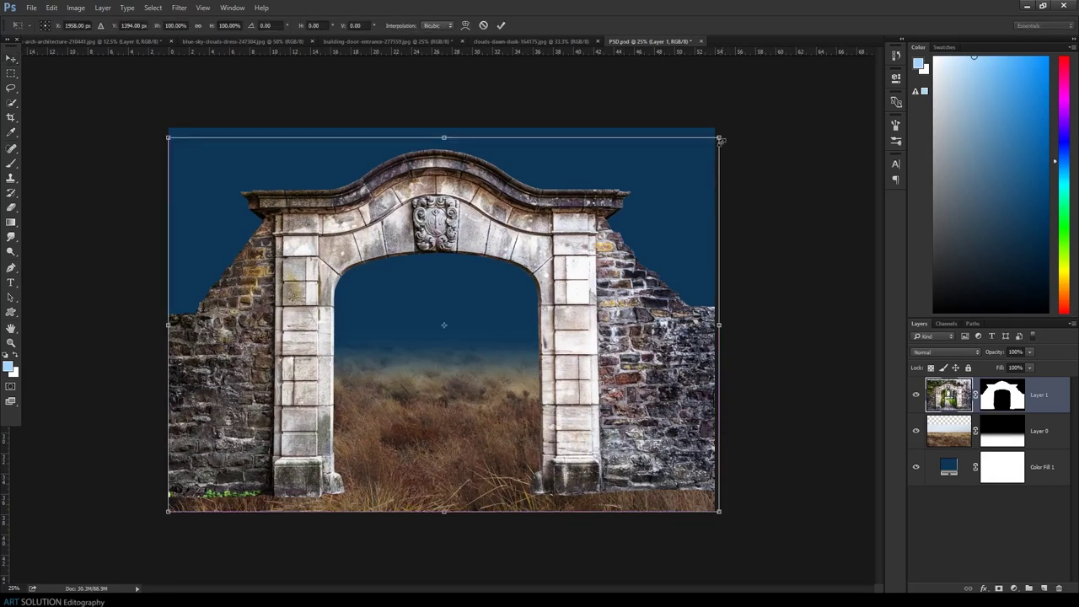
pyautogui.moveTo(720, 140); pyautogui.dragTo(703, 194)
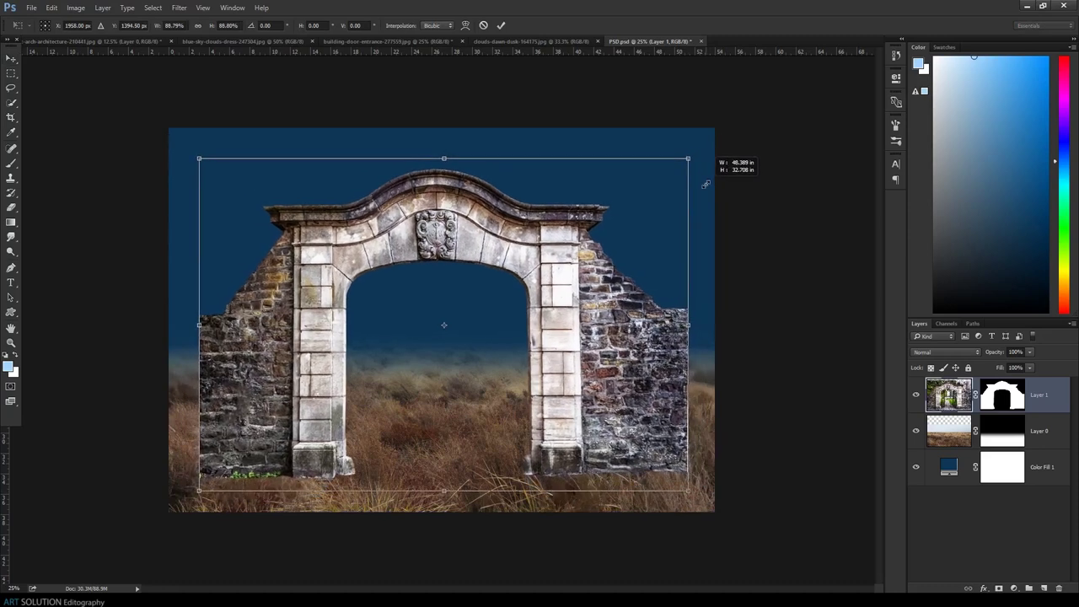
pyautogui.moveTo(577, 365); pyautogui.dragTo(580, 352)
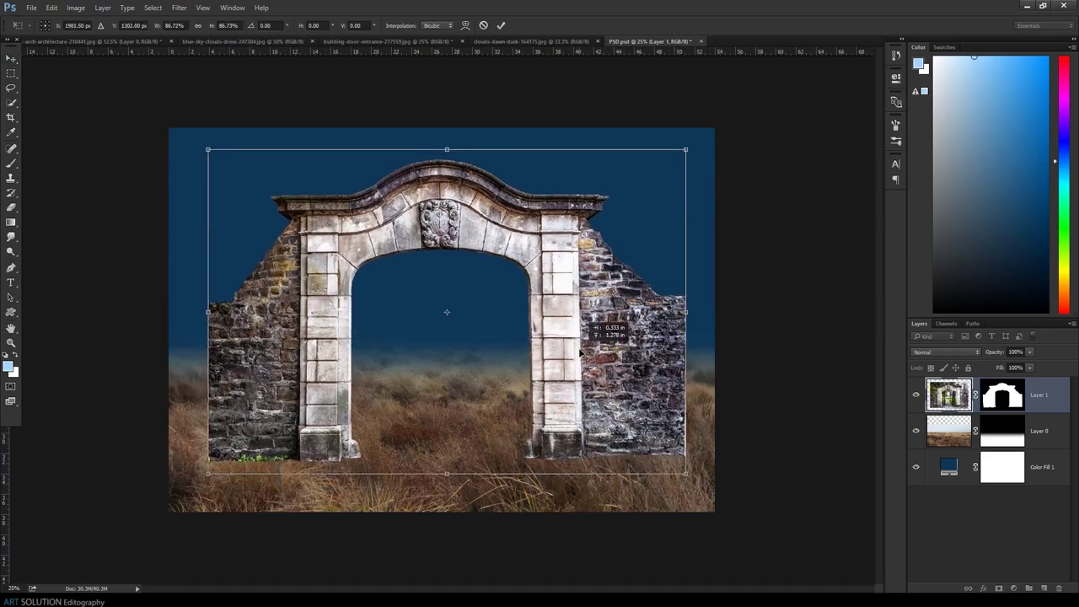
pyautogui.moveTo(685, 148); pyautogui.dragTo(681, 154)
pyautogui.moveTo(628, 245); pyautogui.dragTo(633, 249)
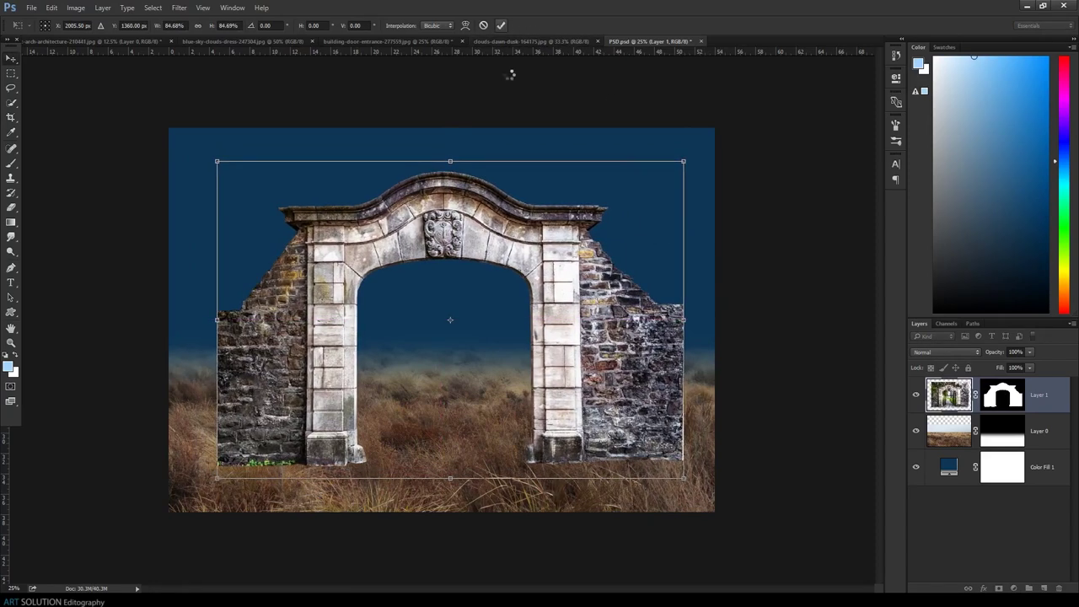
pyautogui.click(501, 24)
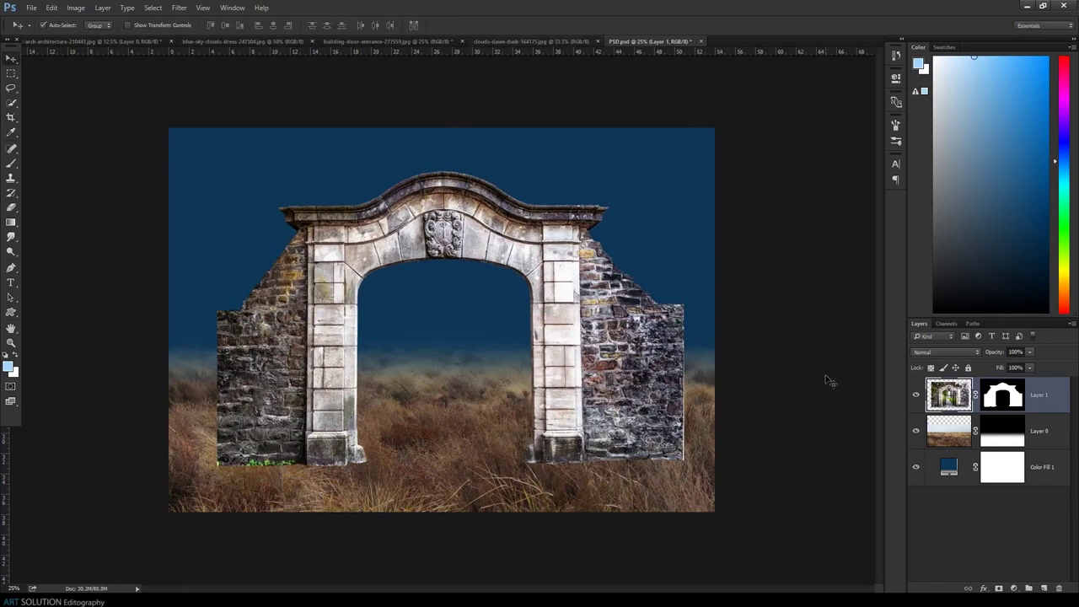
pyautogui.hotkey('ctrl', '+')
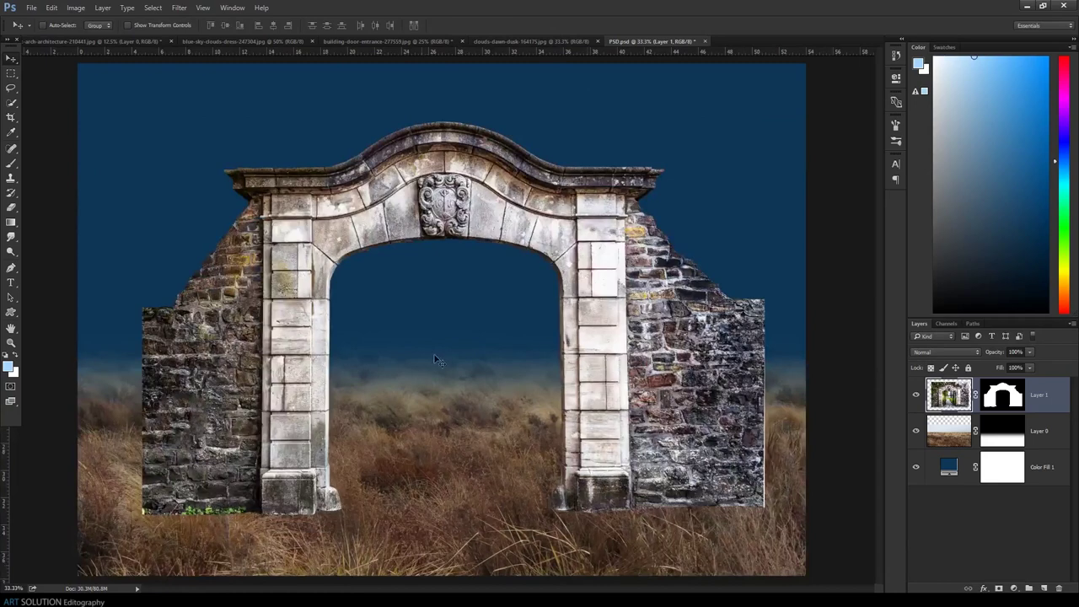
# Lasso the lower-right wall section and paste a copy onto a new layer
pyautogui.click(10, 88)
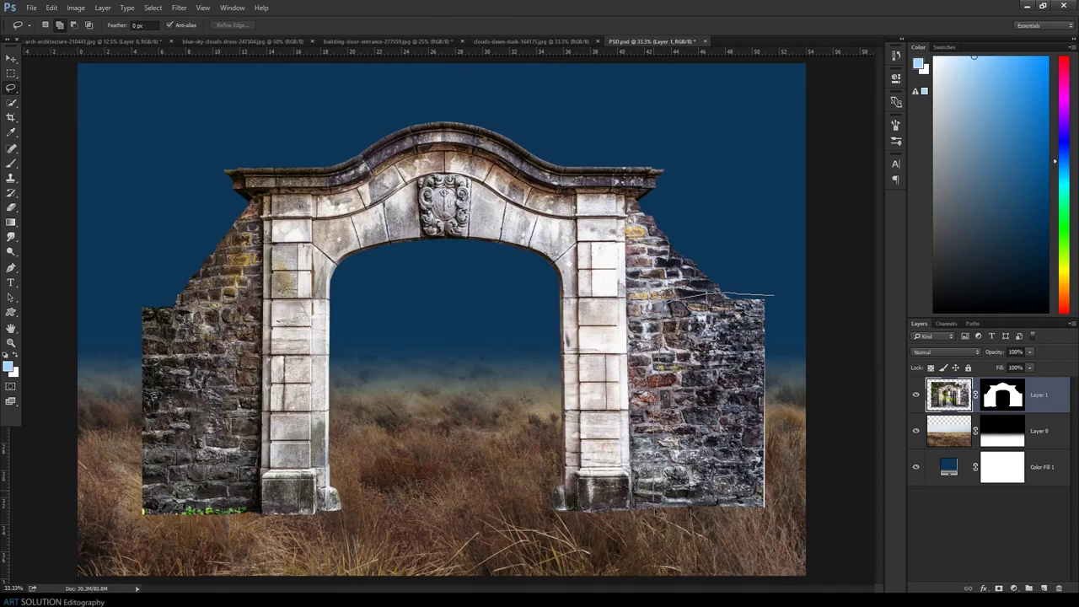
pyautogui.moveTo(657, 516); pyautogui.dragTo(799, 305)
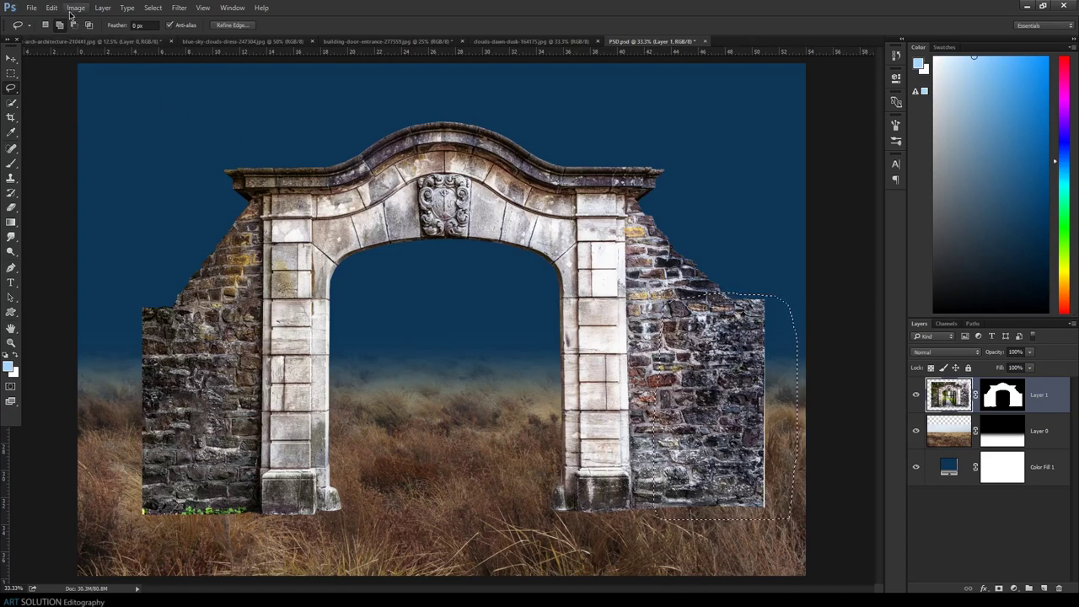
pyautogui.click(53, 7)
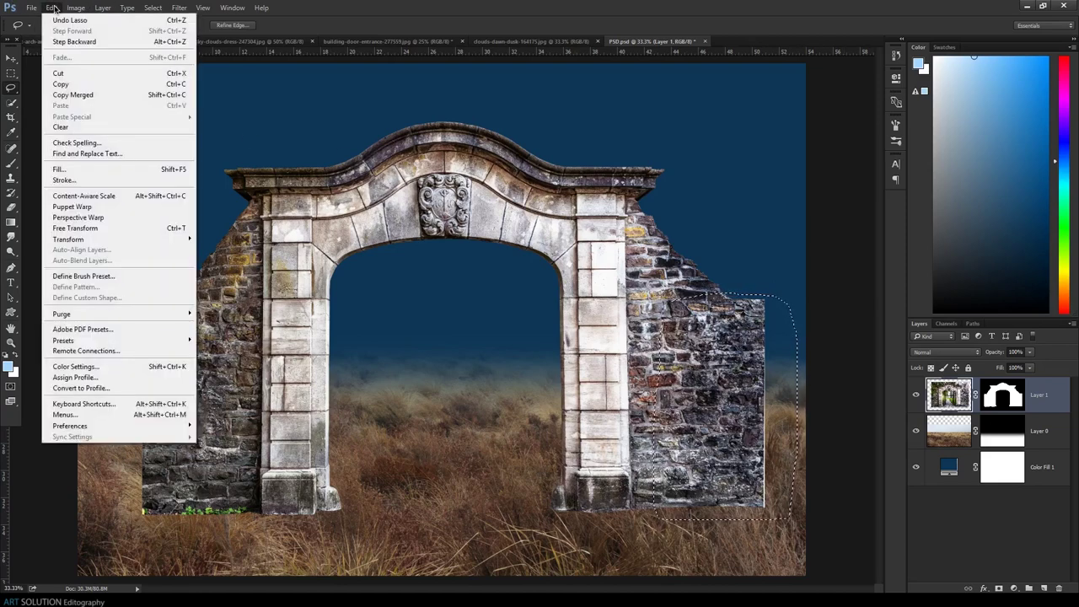
pyautogui.click(60, 84)
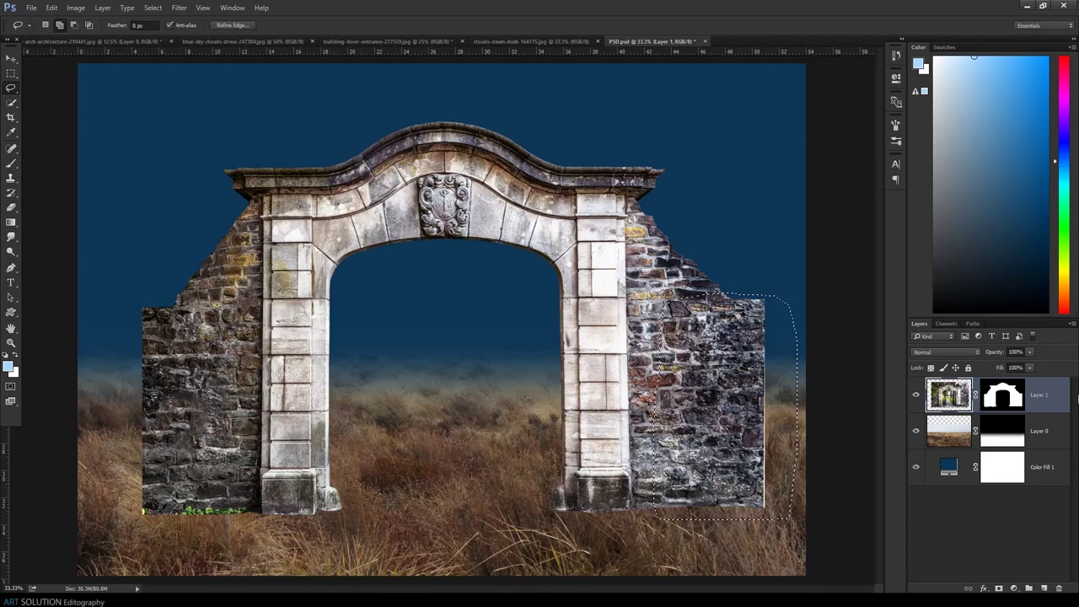
pyautogui.click(1043, 587)
pyautogui.click(41, 8)
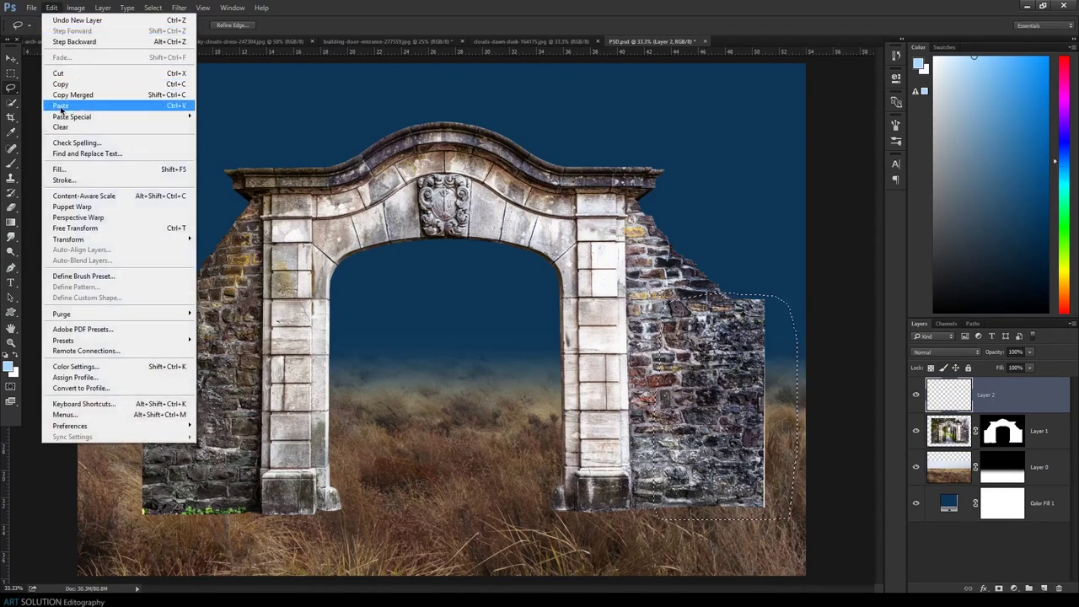
pyautogui.click(61, 105)
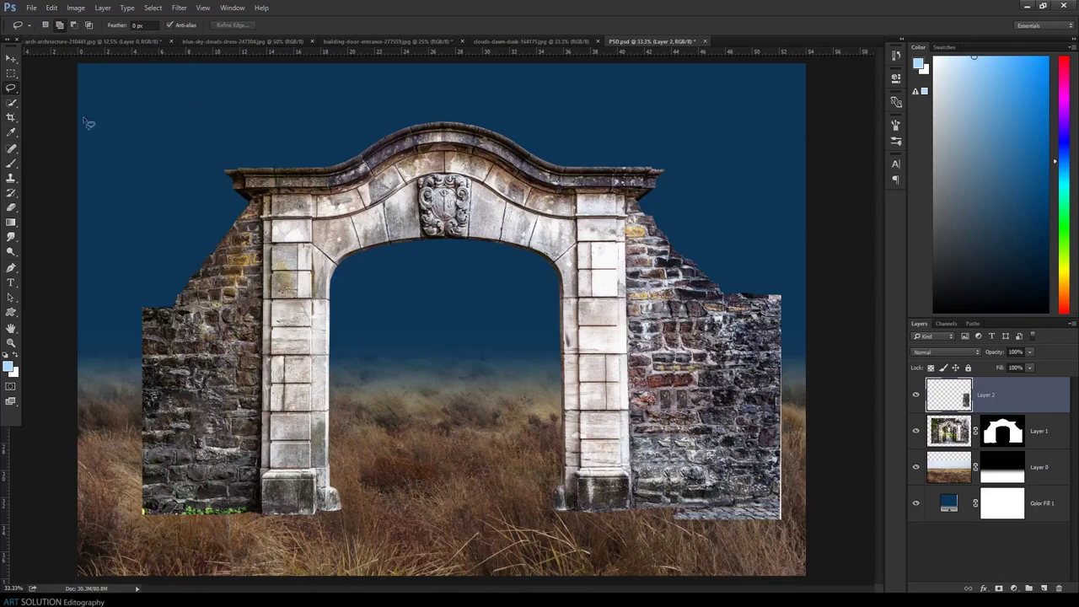
# Move the pasted wall piece right to line up with the canvas edge
pyautogui.click(11, 57)
pyautogui.moveTo(730, 380); pyautogui.dragTo(805, 354)
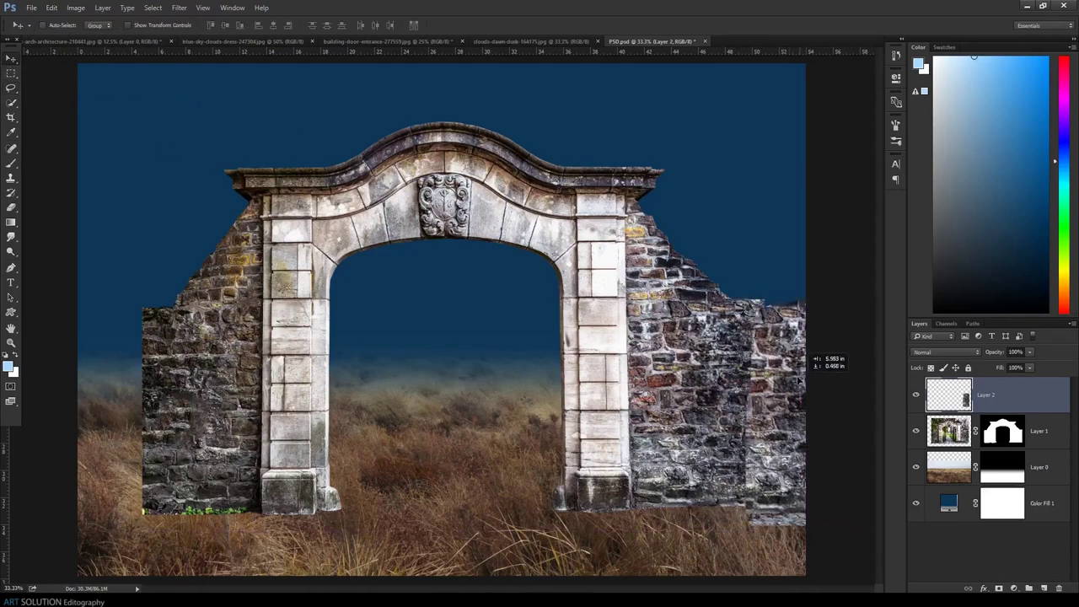
pyautogui.moveTo(805, 354); pyautogui.dragTo(784, 393)
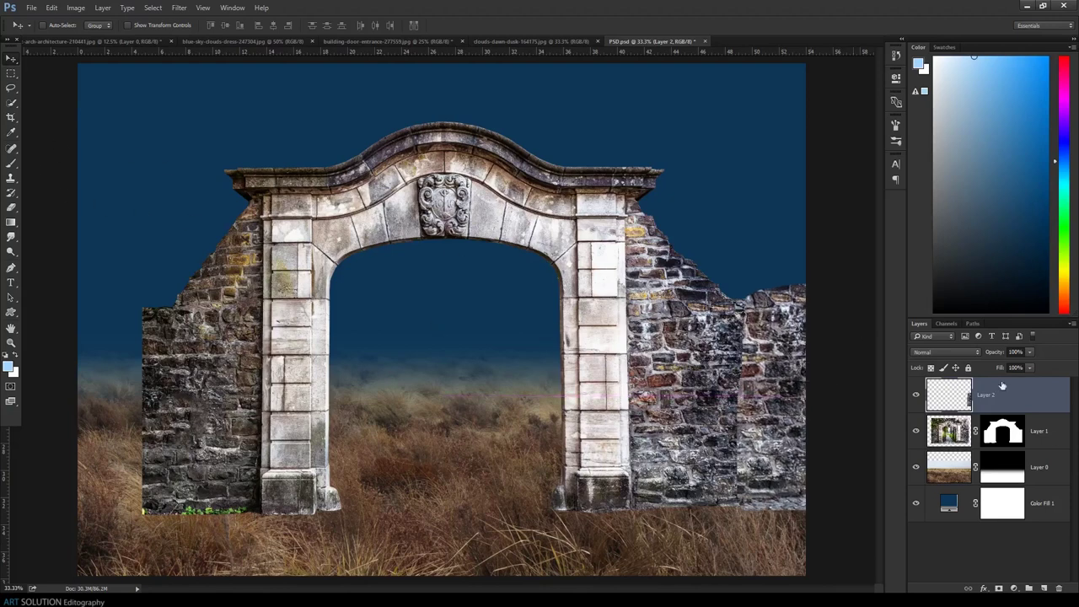
# Add a layer mask to Layer 2 and brush out the hard seam against the right wall
pyautogui.click(998, 588)
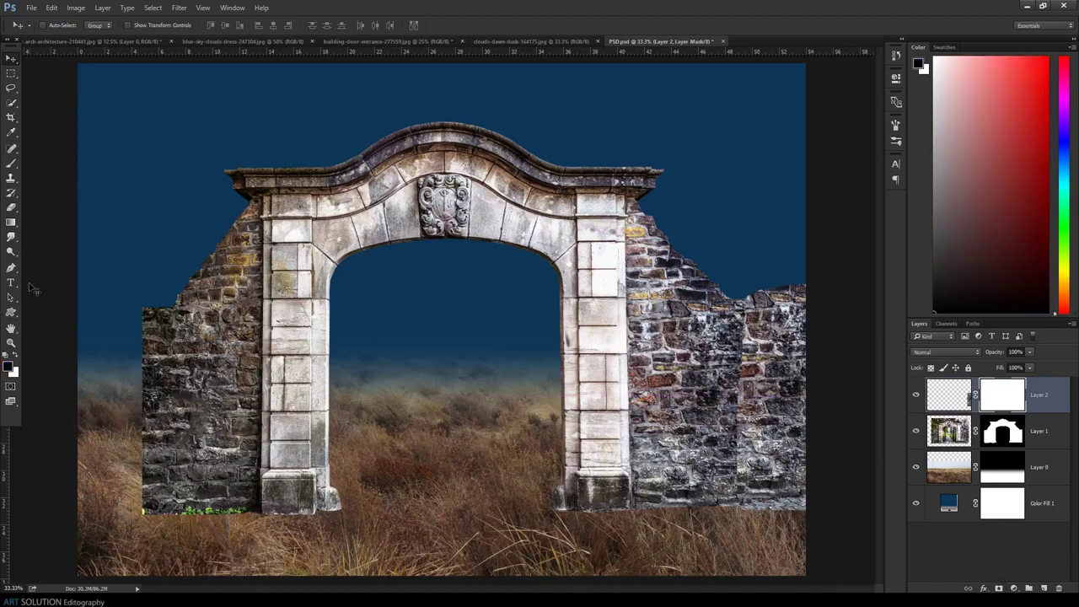
pyautogui.click(10, 158)
pyautogui.hotkey('ctrl', '+')
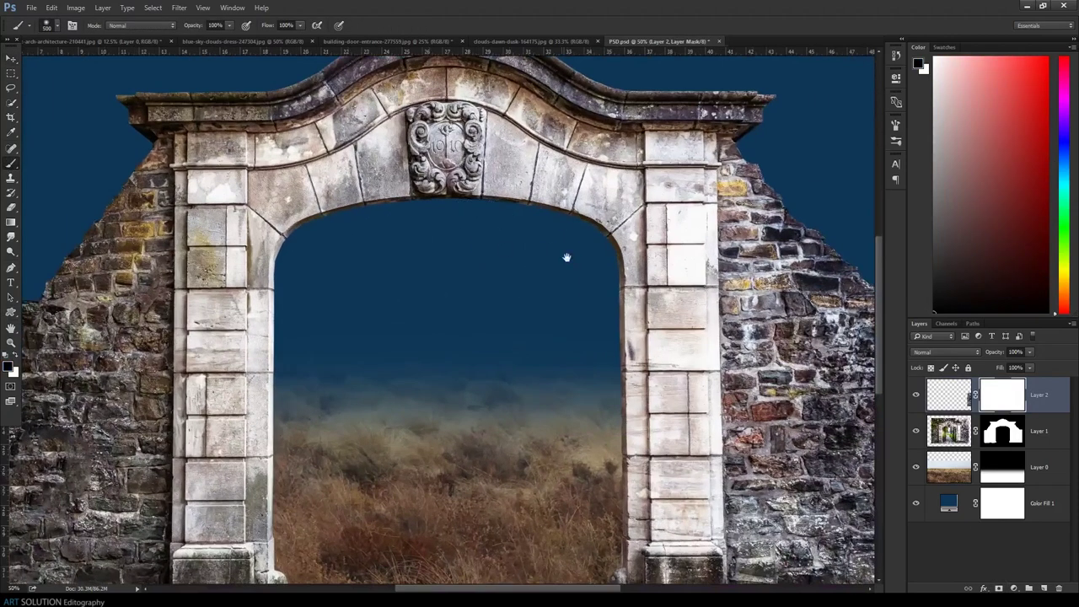
pyautogui.moveTo(554, 253); pyautogui.dragTo(218, 199)
pyautogui.moveTo(472, 354); pyautogui.dragTo(526, 314)
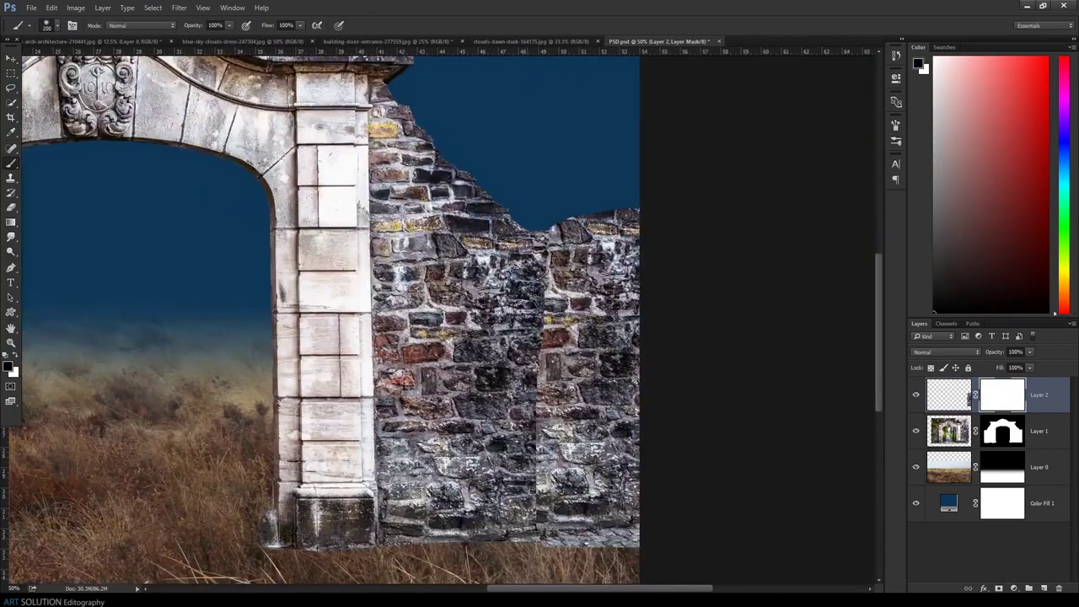
pyautogui.moveTo(538, 244); pyautogui.dragTo(527, 527)
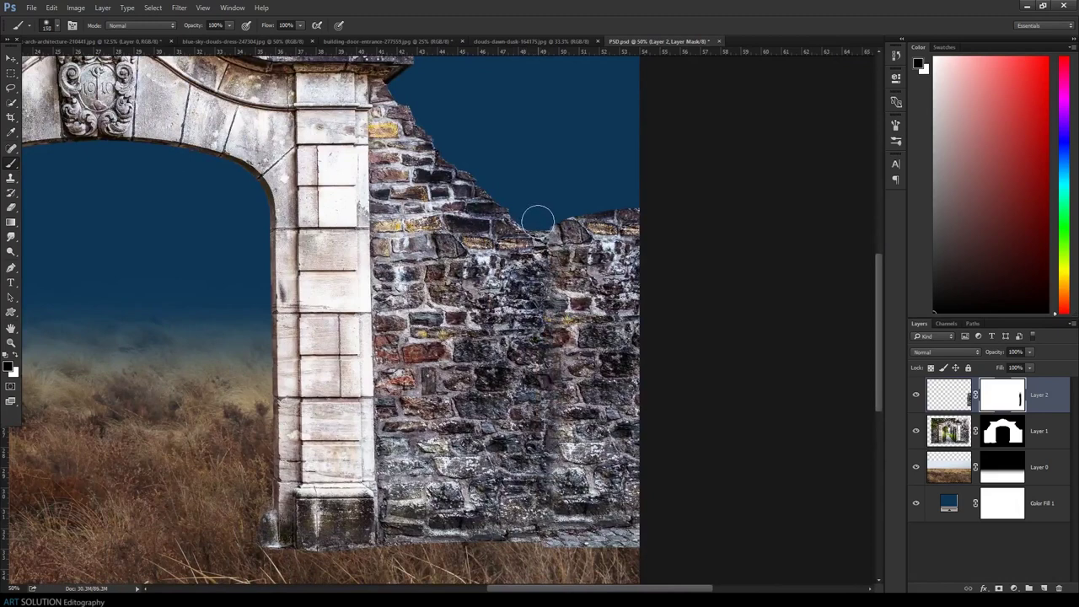
# Blend more of the seam down the right wall with a resized brush
pyautogui.press('[')
pyautogui.press('[')
pyautogui.press('[')
pyautogui.hotkey('ctrl', '-')
pyautogui.hotkey('ctrl', '-')
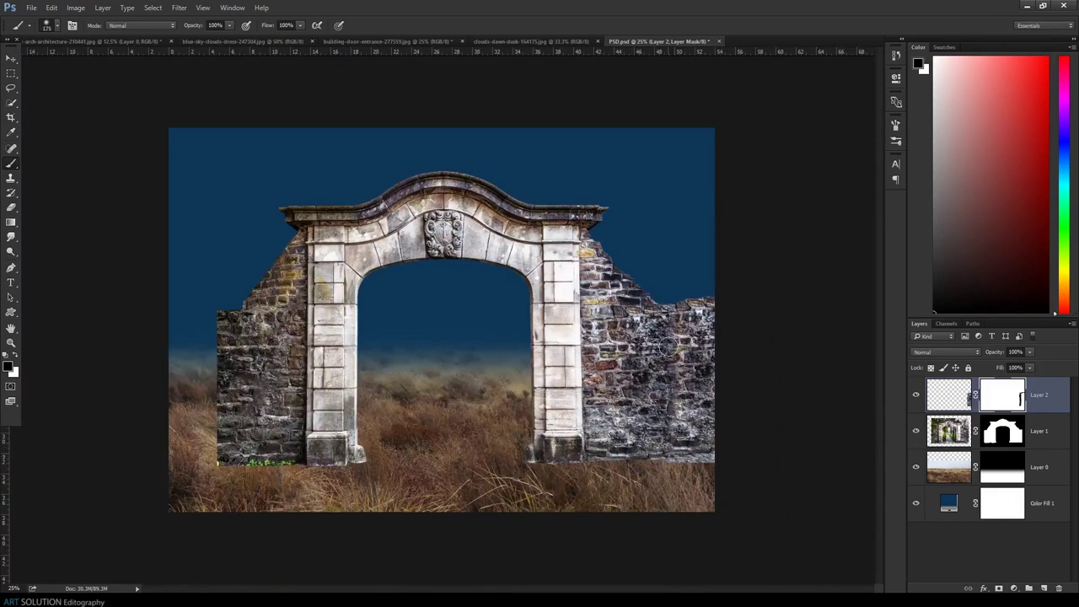
pyautogui.press(']')
pyautogui.press(']')
pyautogui.moveTo(654, 402); pyautogui.dragTo(657, 445)
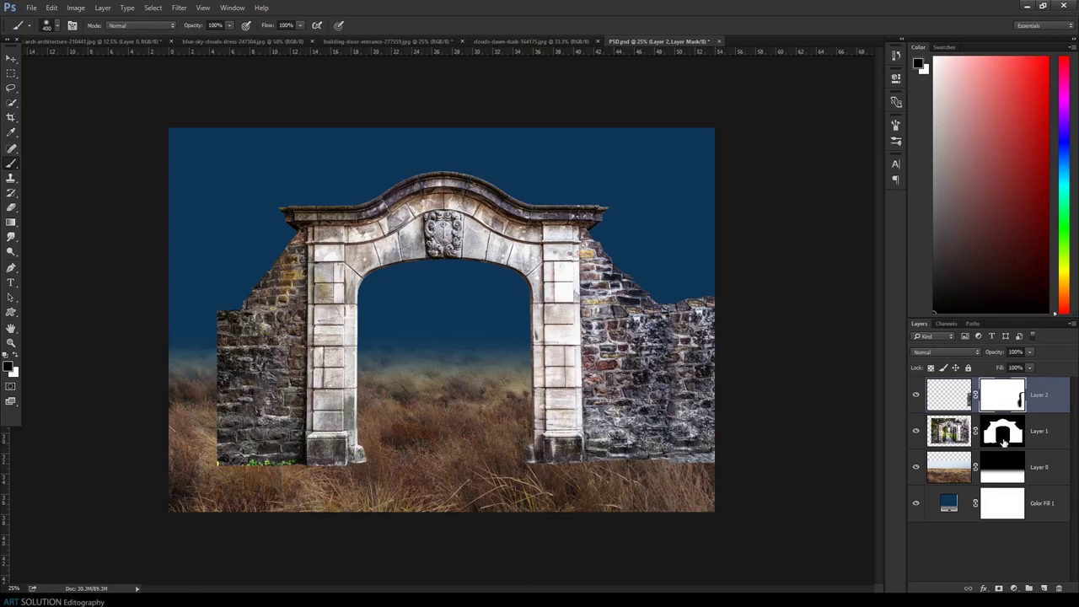
pyautogui.click(937, 428)
pyautogui.click(12, 91)
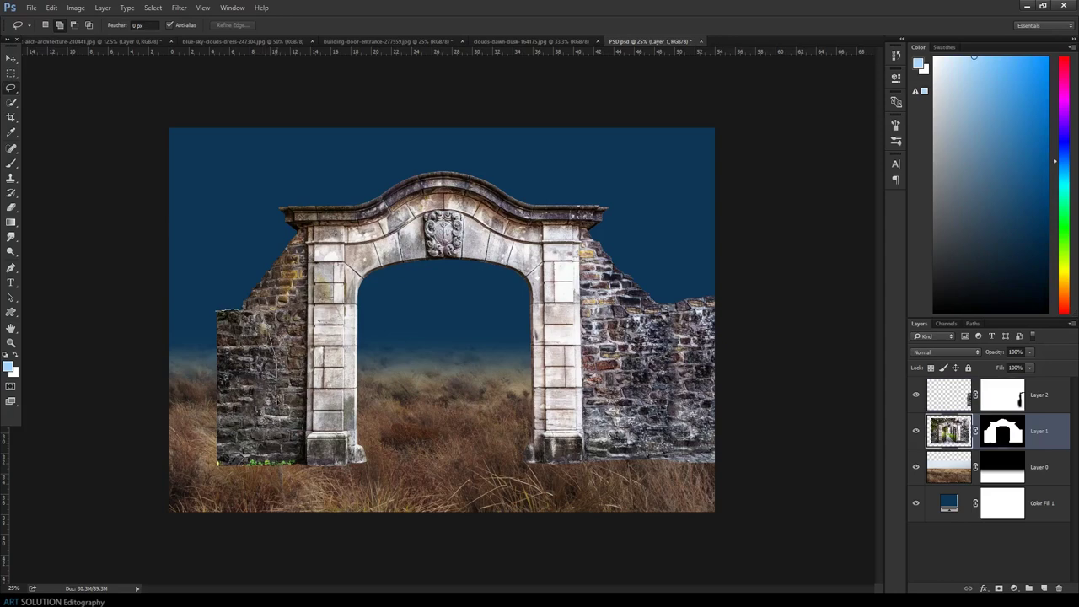
# Copy a lassoed section of the left wall and paste it onto new Layer 3
pyautogui.moveTo(286, 466); pyautogui.dragTo(180, 353)
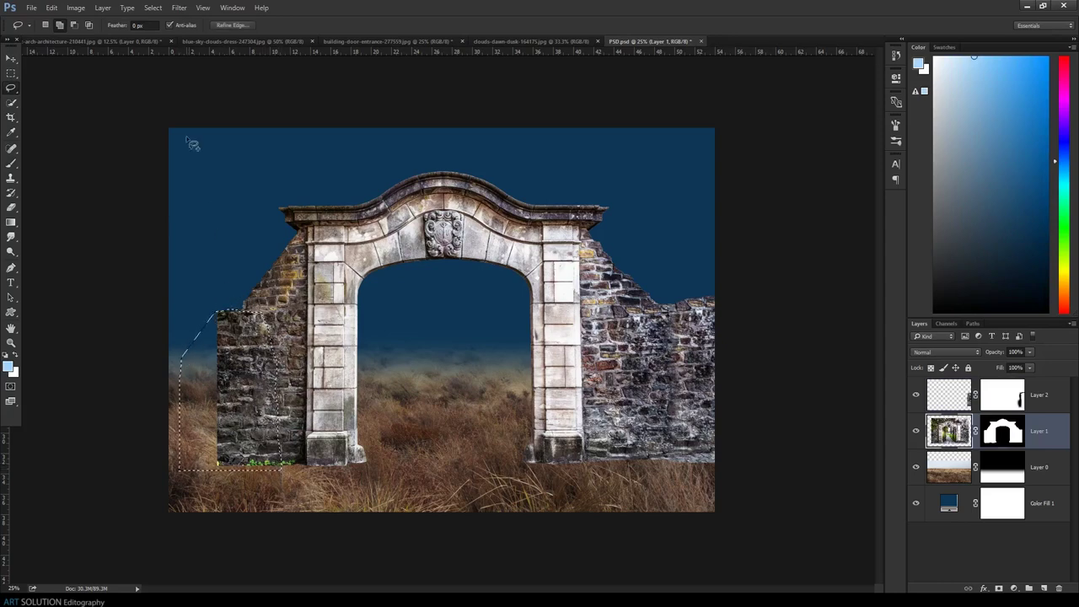
pyautogui.click(53, 8)
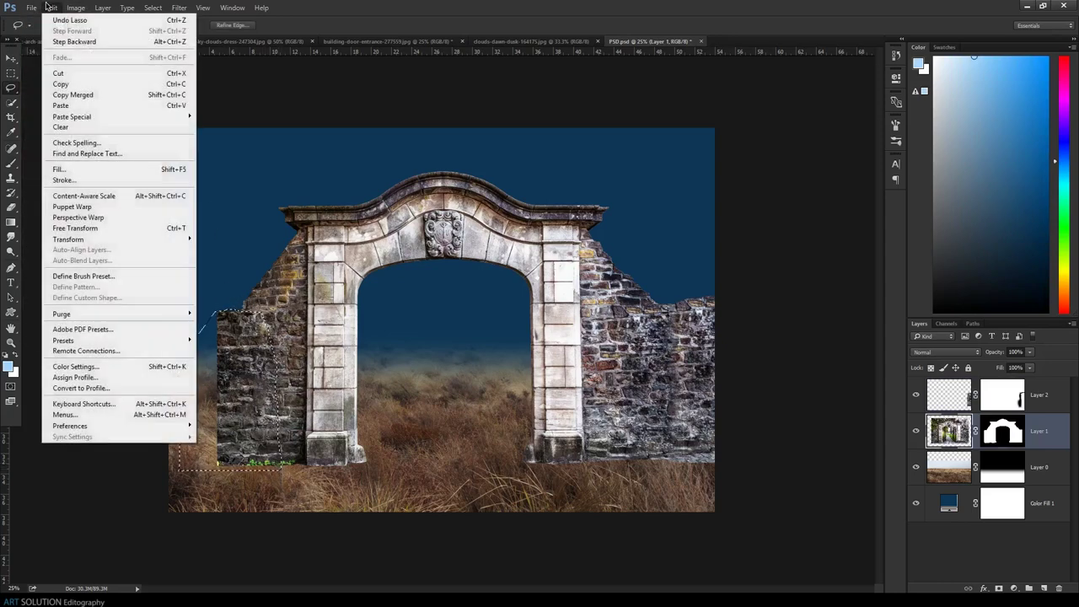
pyautogui.click(80, 85)
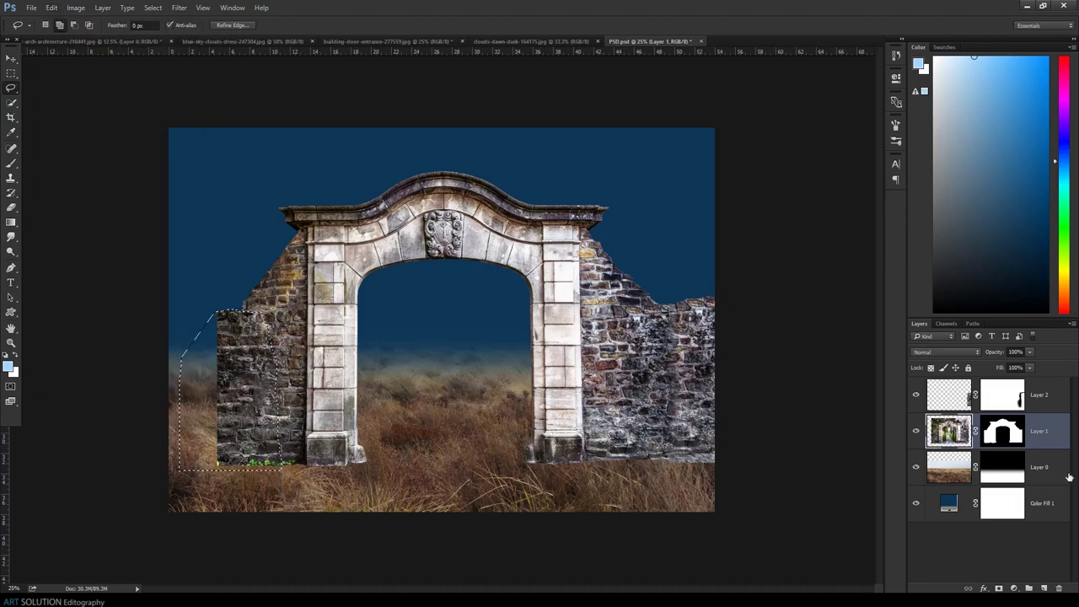
pyautogui.click(1043, 587)
pyautogui.click(52, 7)
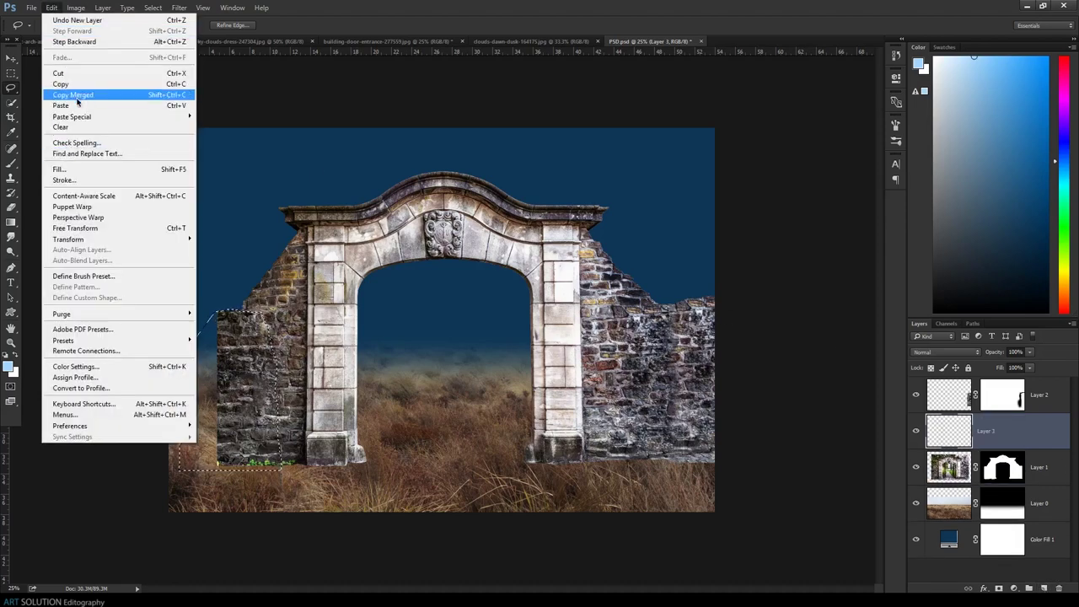
pyautogui.click(67, 105)
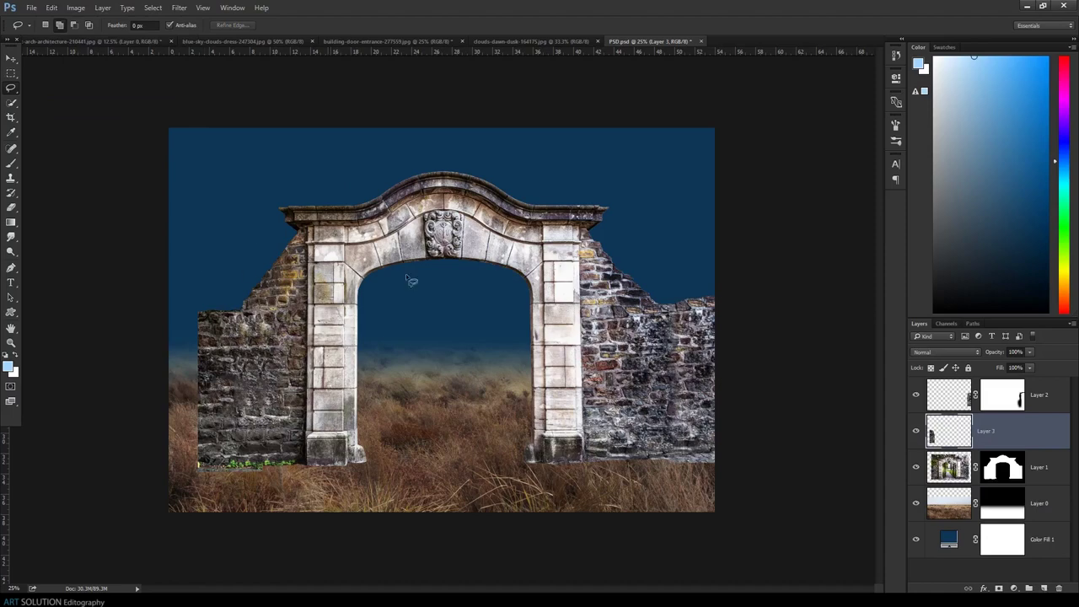
# Slide the copied wall piece to the left canvas edge and nudge it down slightly
pyautogui.click(14, 61)
pyautogui.moveTo(239, 356)
pyautogui.mouseDown()
pyautogui.moveTo(202, 356)
pyautogui.moveTo(209, 351)
pyautogui.mouseUp()
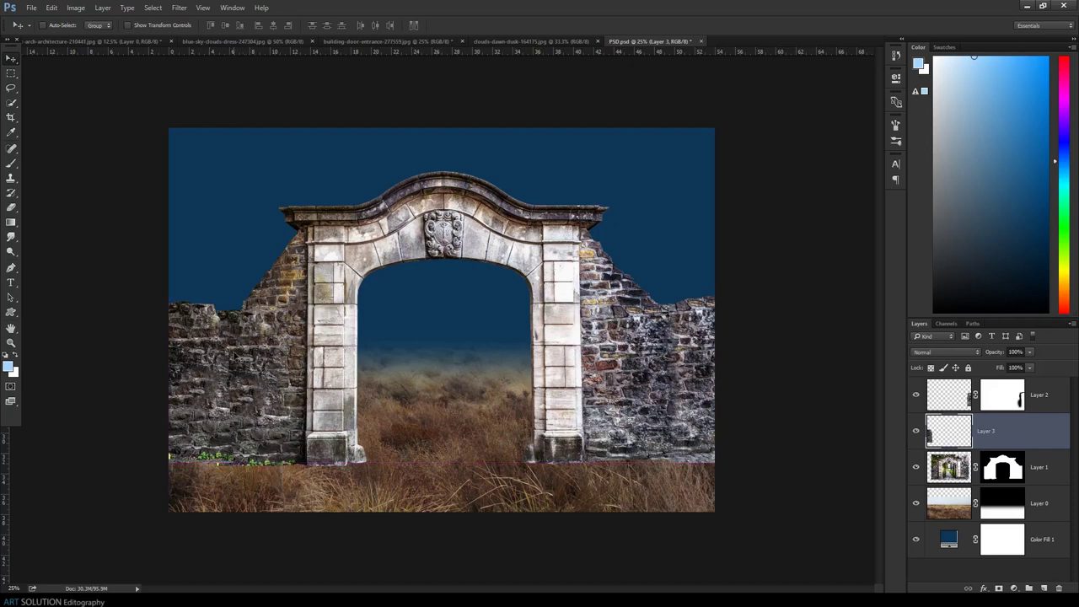
pyautogui.press('Down')
pyautogui.press('Down')
pyautogui.press('Down')
pyautogui.press('Down')
pyautogui.press('Down')
pyautogui.press('Down')
pyautogui.press('Down')
pyautogui.press('Down')
pyautogui.press('Down')
pyautogui.press('Down')
pyautogui.press('Down')
pyautogui.press('Down')
pyautogui.press('Down')
pyautogui.press('Down')
pyautogui.press('Down')
pyautogui.press('Down')
pyautogui.press('Down')
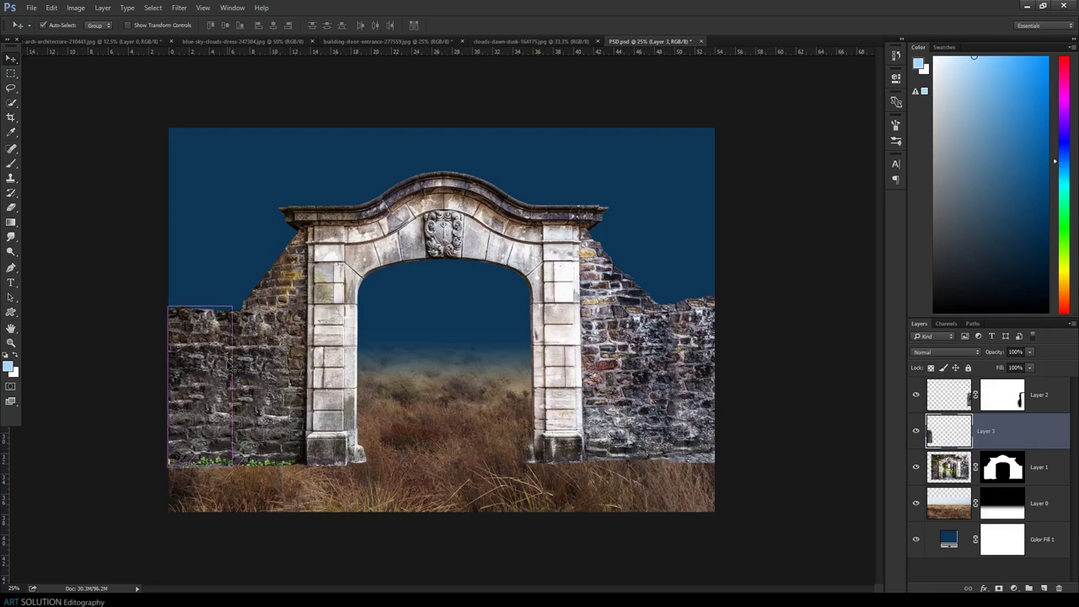
pyautogui.keyDown('alt'); pyautogui.scroll(2, 229, 364); pyautogui.keyUp('alt')
pyautogui.keyDown('alt'); pyautogui.scroll(1, 229, 364); pyautogui.keyUp('alt')
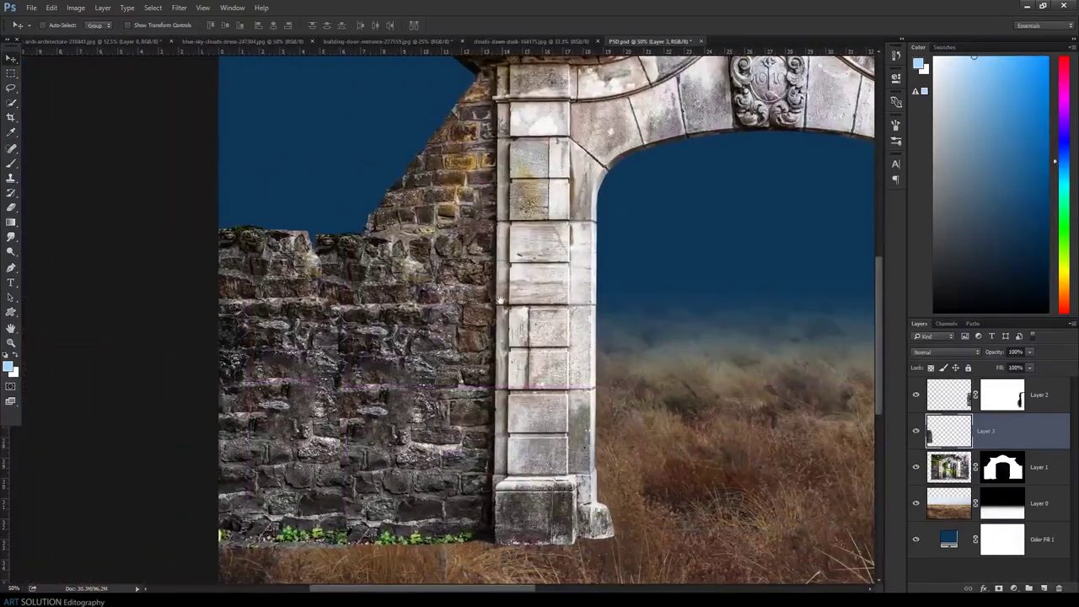
# Stretch the Layer 3 wall patch about 119% wider with Free Transform
pyautogui.hotkey('ctrl', 't')
pyautogui.moveTo(347, 386); pyautogui.dragTo(372, 387)
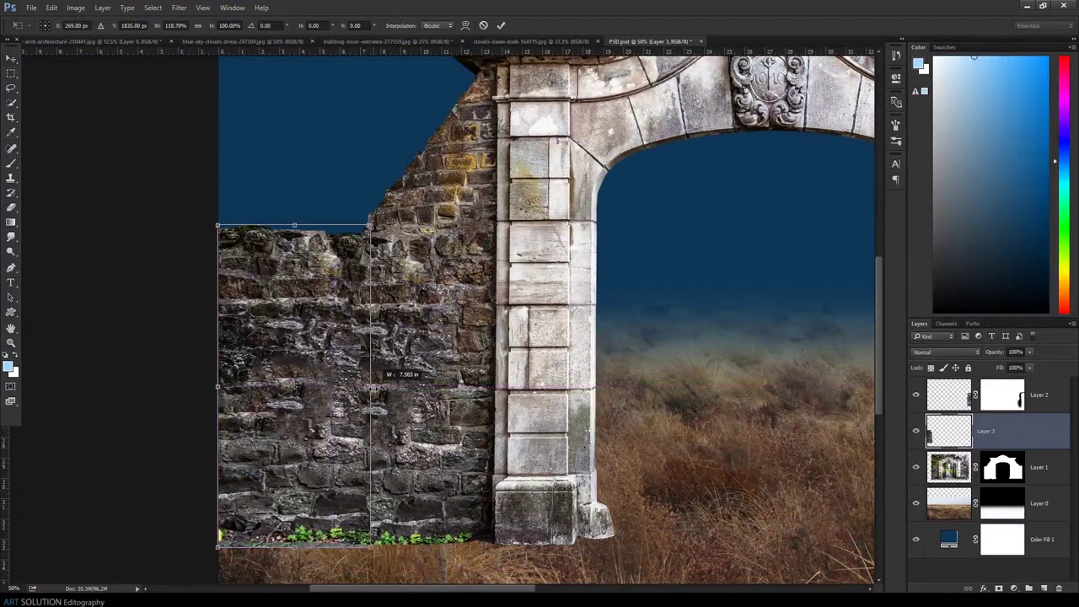
pyautogui.press('Return')
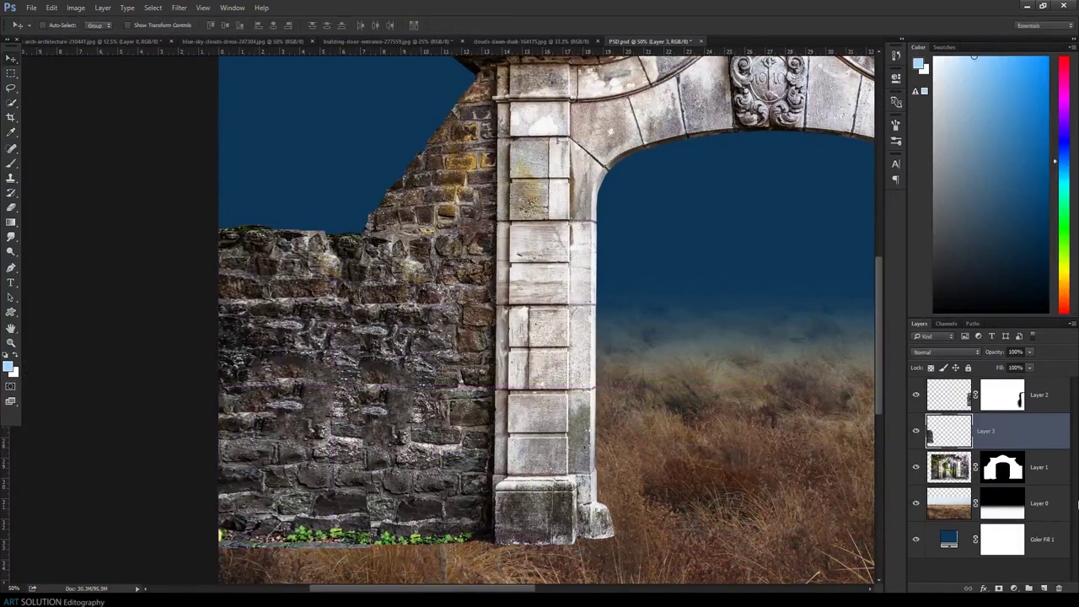
# Mask a vertical strip of the patch with a black 175 brush to blend it in
pyautogui.click(999, 588)
pyautogui.press('d')
pyautogui.press('b')
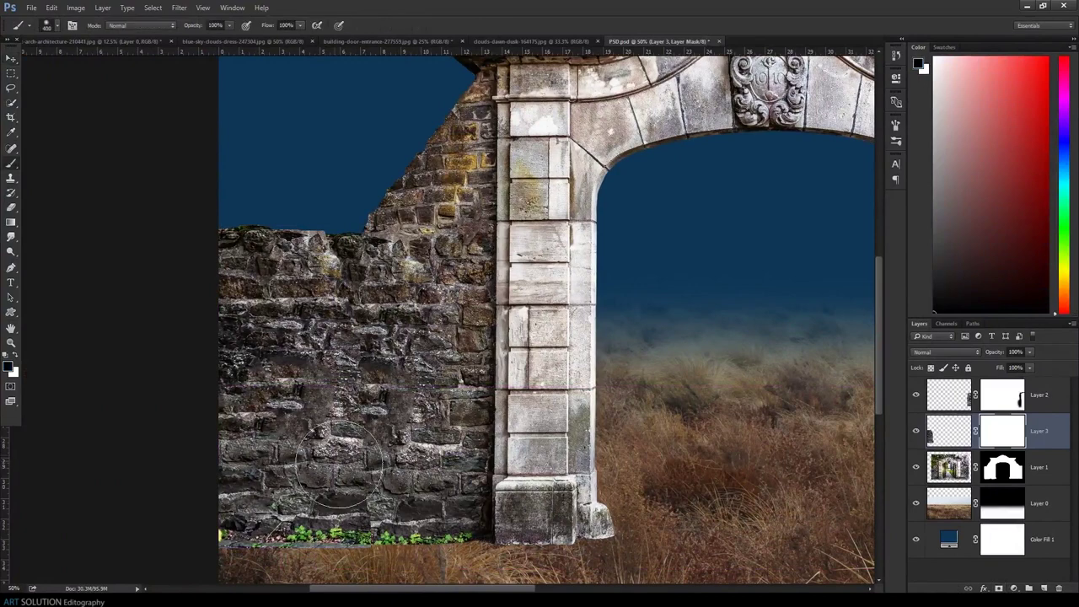
pyautogui.press('[')
pyautogui.press('[')
pyautogui.press('[')
pyautogui.moveTo(383, 512); pyautogui.dragTo(351, 248)
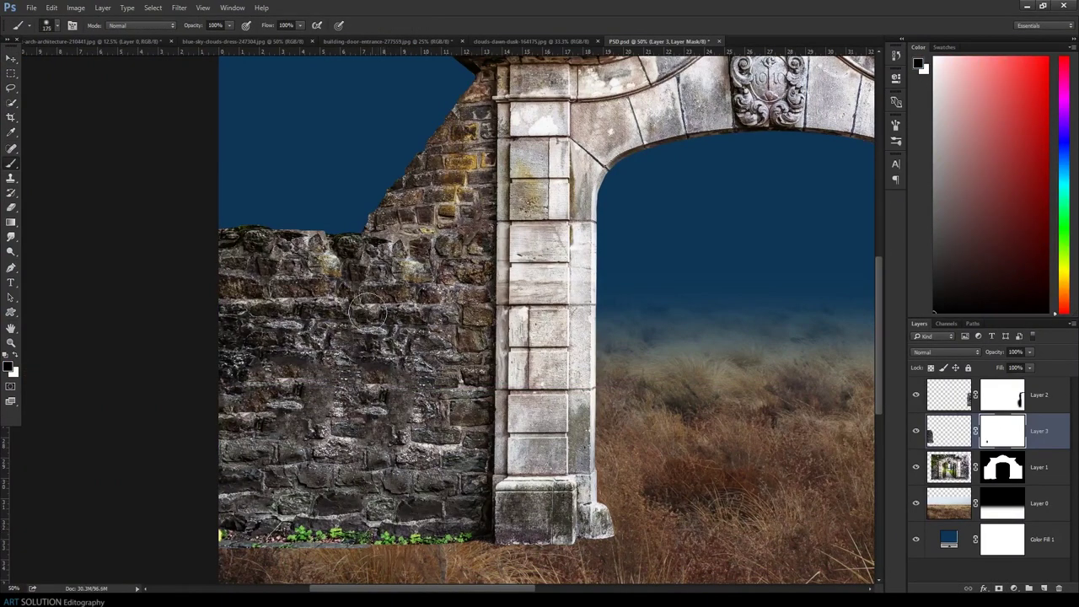
pyautogui.press('[')
pyautogui.press('[')
pyautogui.press('[')
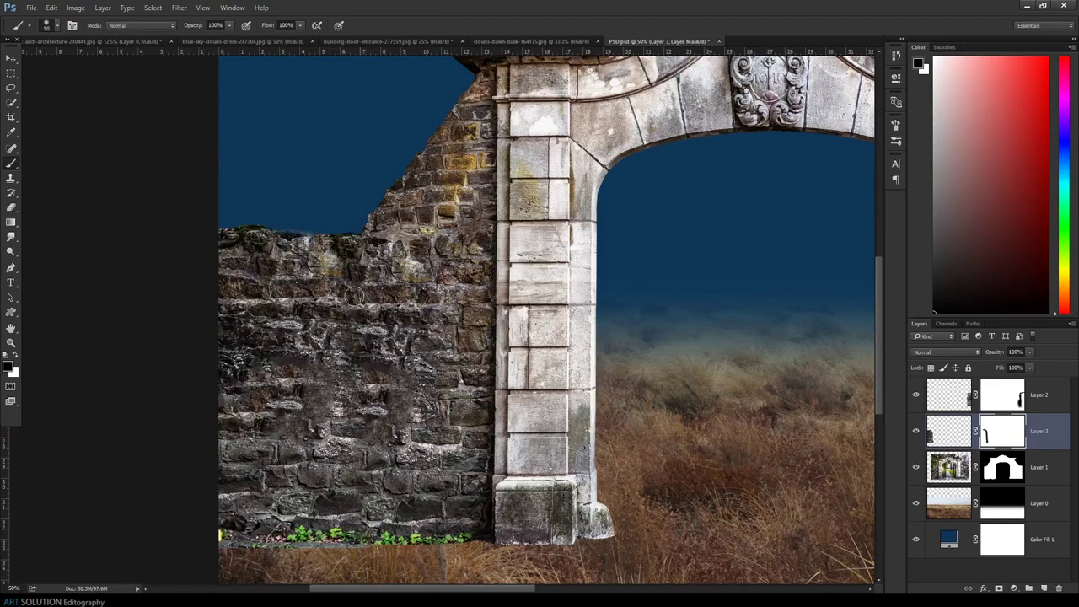
pyautogui.hotkey('ctrl', '0')
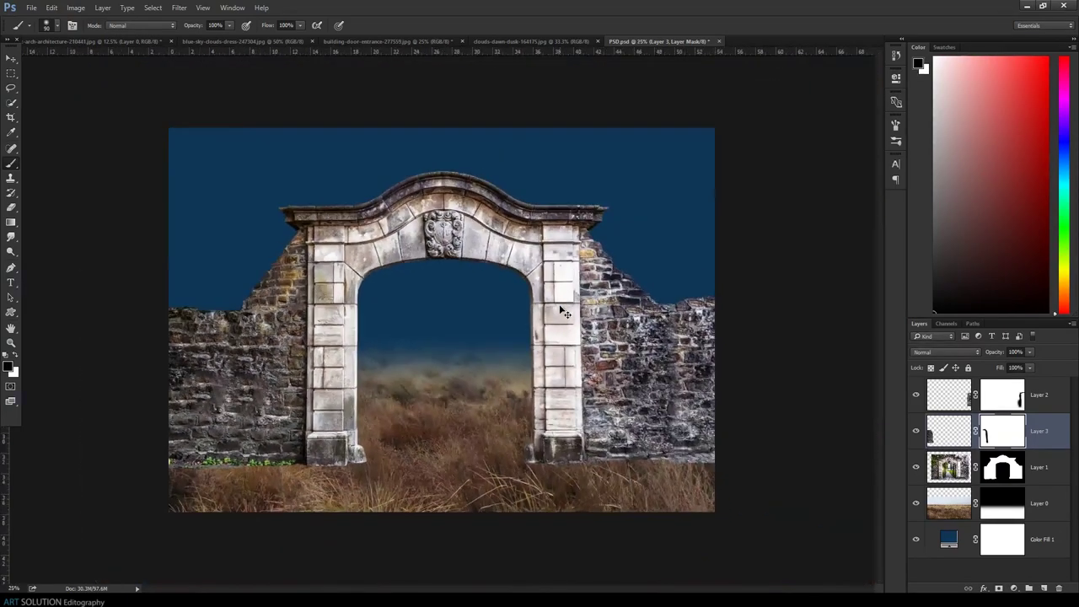
# Convert Layers 1, 3 and 2 into a single smart object
pyautogui.hotkey('ctrl', '+')
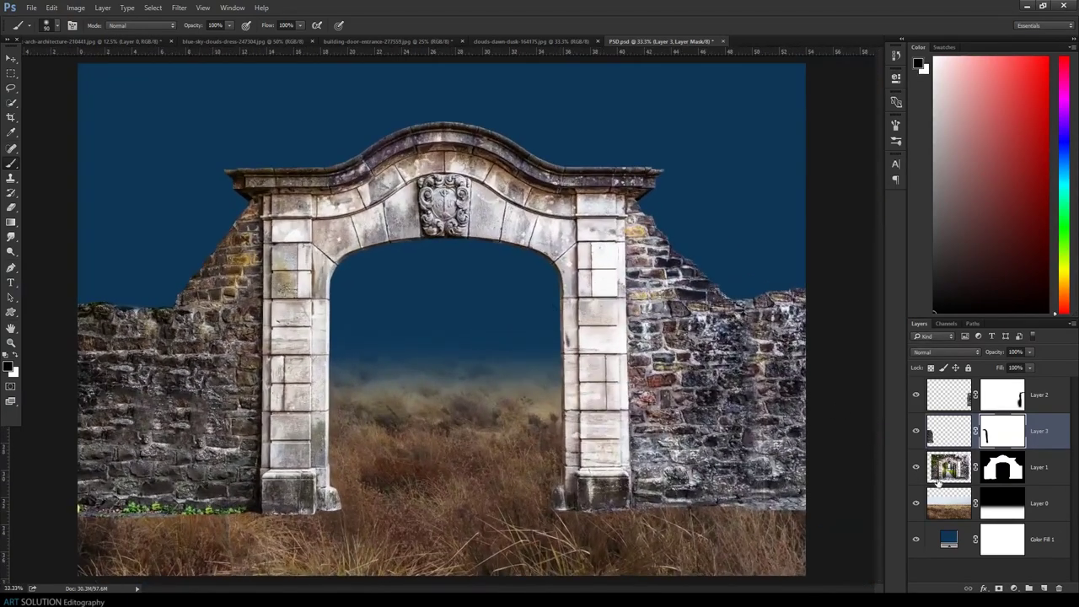
pyautogui.click(939, 479)
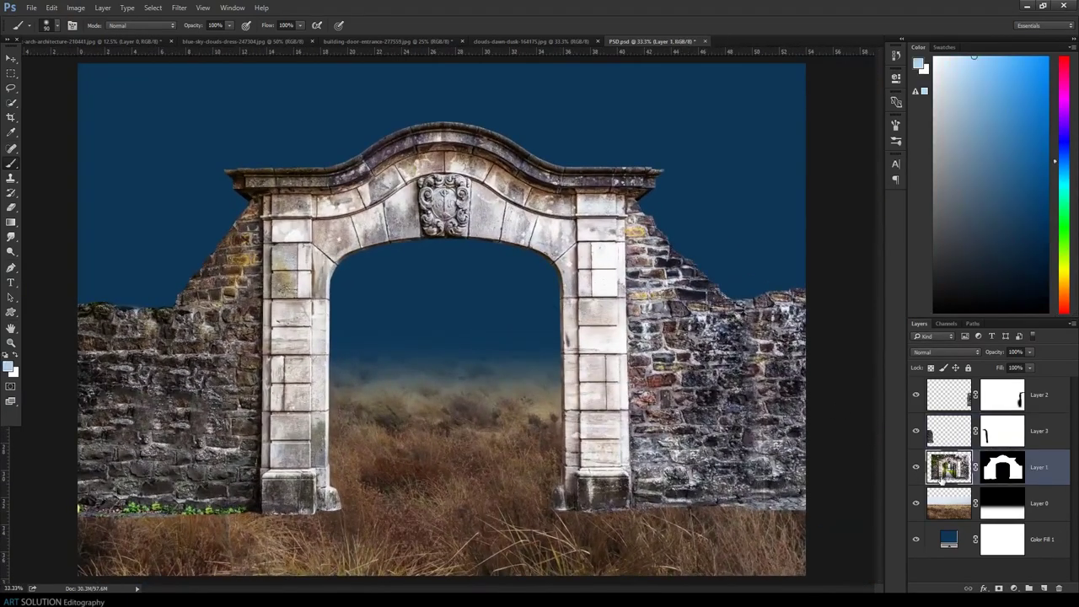
pyautogui.keyDown('shift'); pyautogui.click(956, 421); pyautogui.keyUp('shift')
pyautogui.keyDown('shift'); pyautogui.click(959, 403); pyautogui.keyUp('shift')
pyautogui.rightClick(1051, 403)
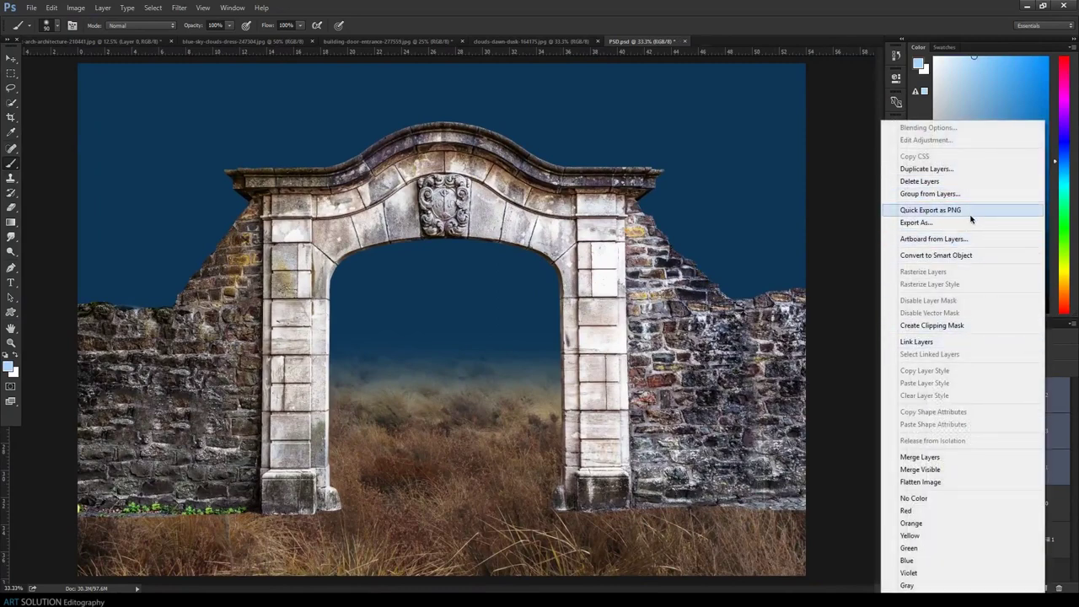
pyautogui.click(959, 255)
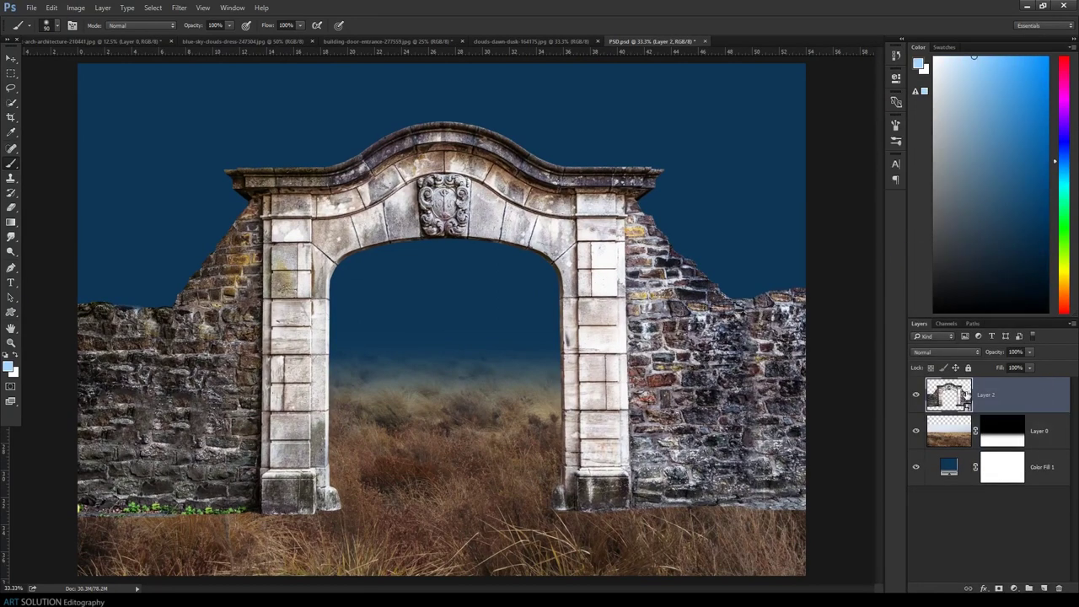
# Add a mask and fade the right pillar and right wall bases into the grass
pyautogui.click(999, 588)
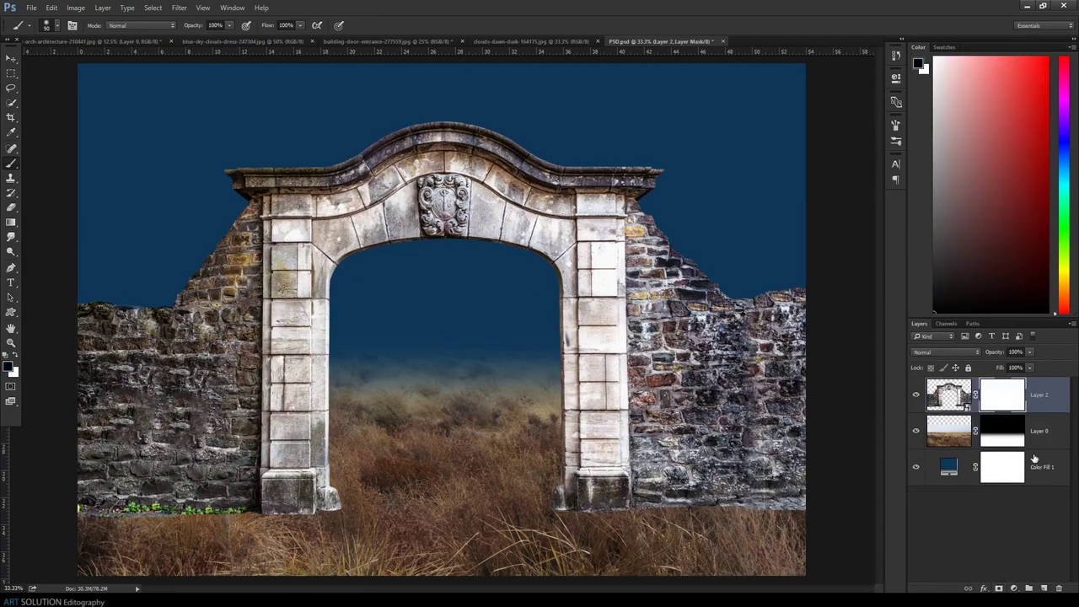
pyautogui.hotkey('ctrl', '-')
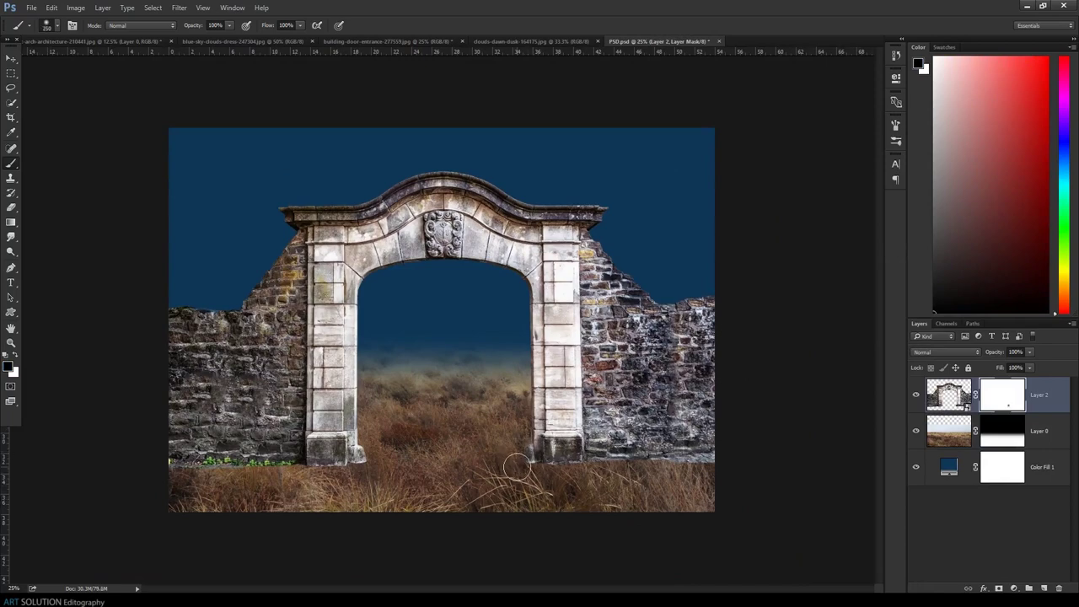
pyautogui.press(']')
pyautogui.press(']')
pyautogui.press(']')
pyautogui.moveTo(518, 481)
pyautogui.mouseDown()
pyautogui.moveTo(567, 485)
pyautogui.moveTo(593, 501)
pyautogui.mouseUp()
pyautogui.press(']')
pyautogui.moveTo(703, 501); pyautogui.dragTo(672, 506)
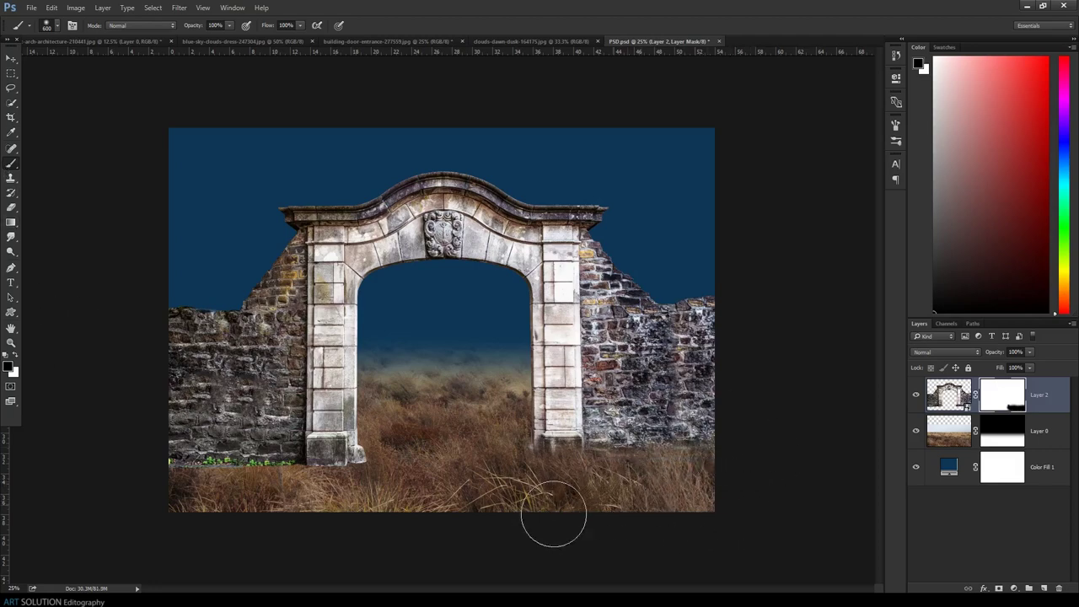
# Blend the left pillar, left wall and right wall bases into the grass with a 700 brush
pyautogui.moveTo(333, 507)
pyautogui.mouseDown()
pyautogui.moveTo(397, 505)
pyautogui.moveTo(386, 478)
pyautogui.mouseUp()
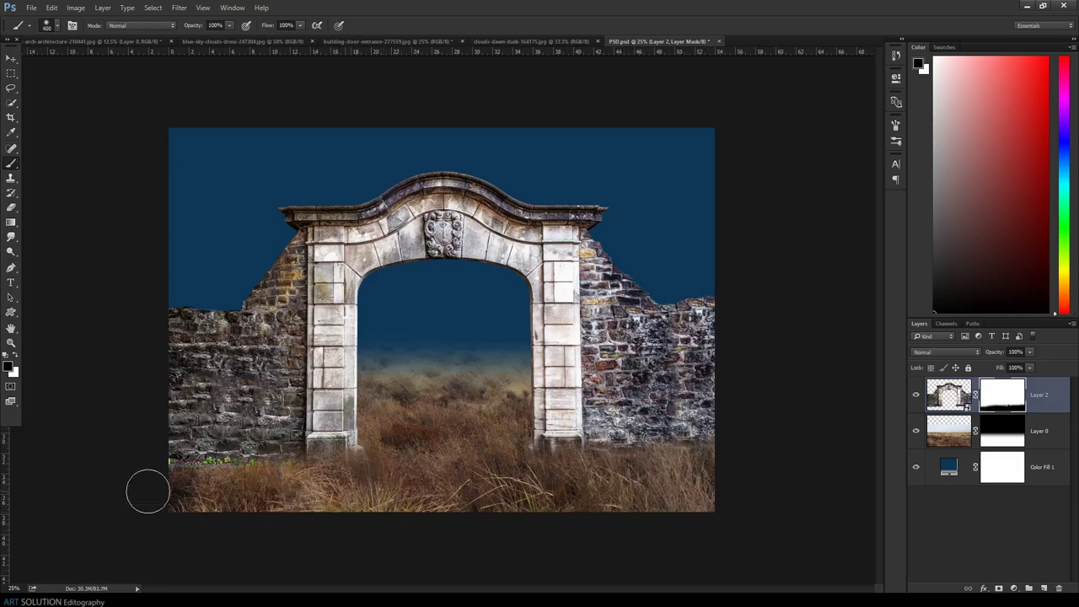
pyautogui.moveTo(168, 489)
pyautogui.mouseDown()
pyautogui.moveTo(215, 473)
pyautogui.moveTo(263, 477)
pyautogui.moveTo(264, 494)
pyautogui.moveTo(241, 513)
pyautogui.moveTo(211, 508)
pyautogui.moveTo(150, 476)
pyautogui.mouseUp()
pyautogui.press(']')
pyautogui.press(']')
pyautogui.press(']')
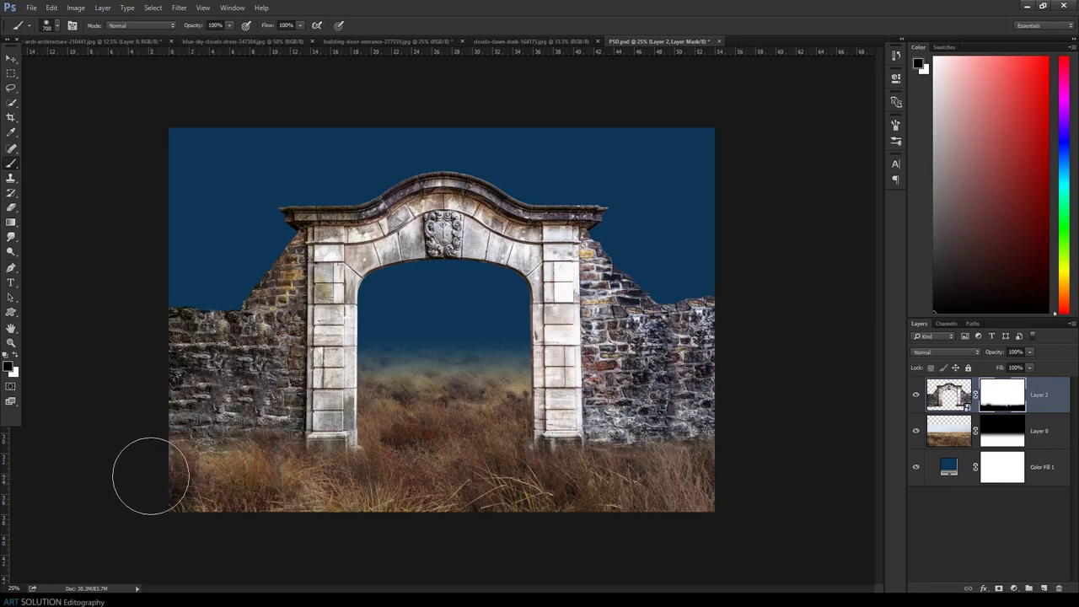
pyautogui.moveTo(501, 481)
pyautogui.mouseDown()
pyautogui.moveTo(559, 494)
pyautogui.moveTo(554, 457)
pyautogui.moveTo(611, 506)
pyautogui.moveTo(675, 447)
pyautogui.moveTo(704, 491)
pyautogui.moveTo(682, 482)
pyautogui.moveTo(619, 511)
pyautogui.moveTo(622, 498)
pyautogui.mouseUp()
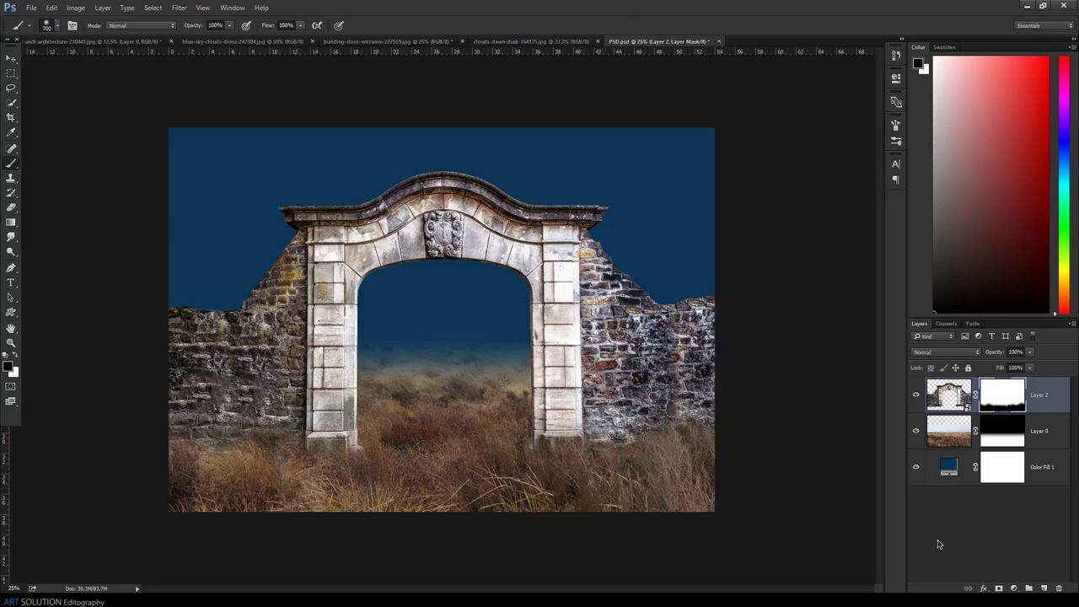
pyautogui.click(956, 407)
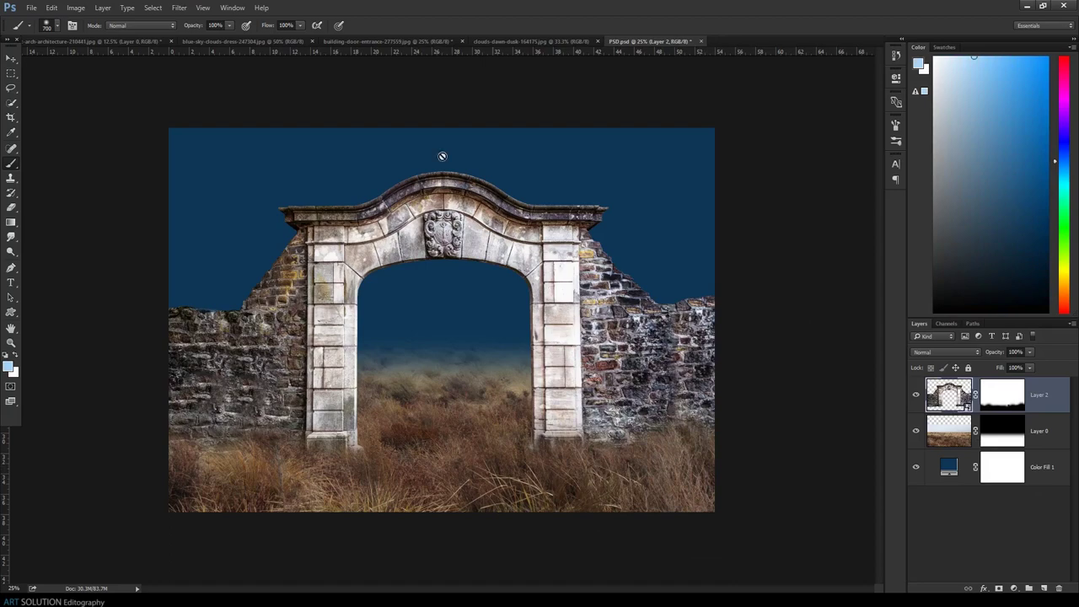
# Apply a Camera Raw filter (Exposure -0.45, Highlights -69, Shadows +17), then bring up the archway photo
pyautogui.click(179, 7)
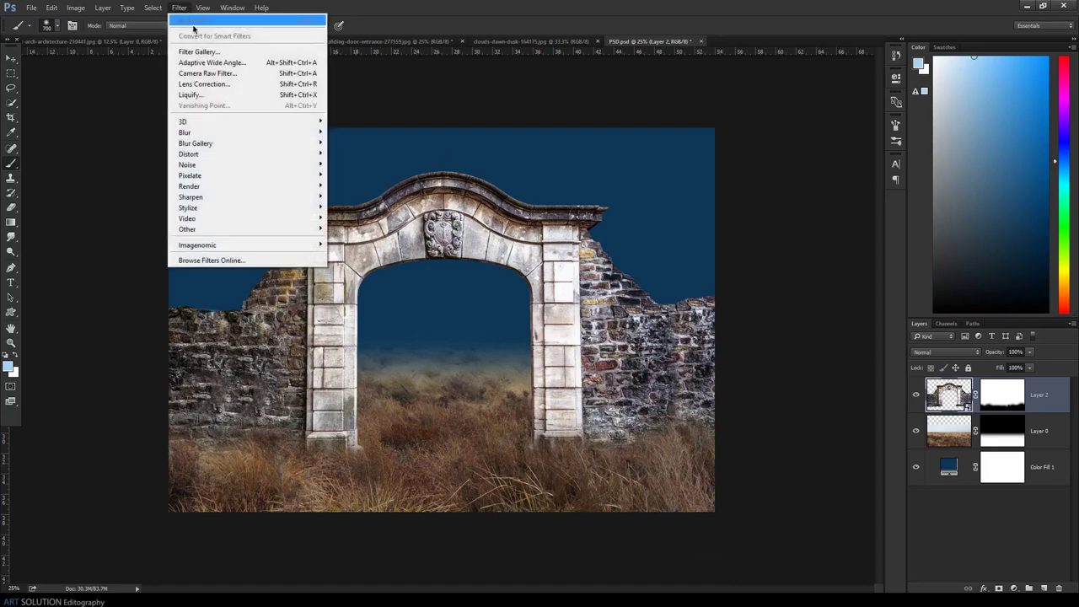
pyautogui.click(211, 73)
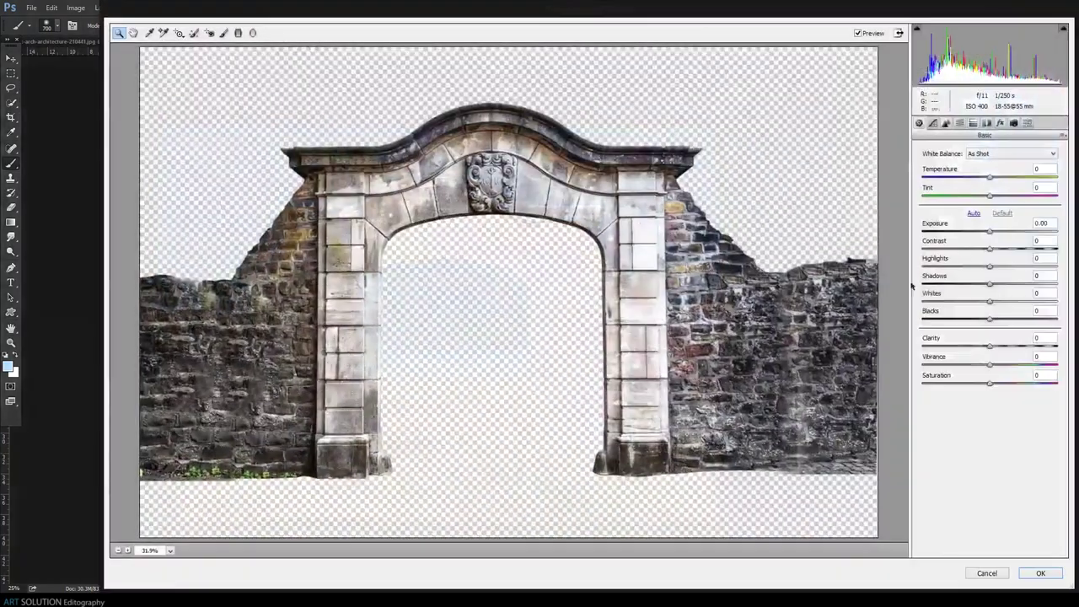
pyautogui.moveTo(989, 233)
pyautogui.mouseDown()
pyautogui.moveTo(942, 266)
pyautogui.moveTo(1001, 283)
pyautogui.moveTo(962, 306)
pyautogui.mouseUp()
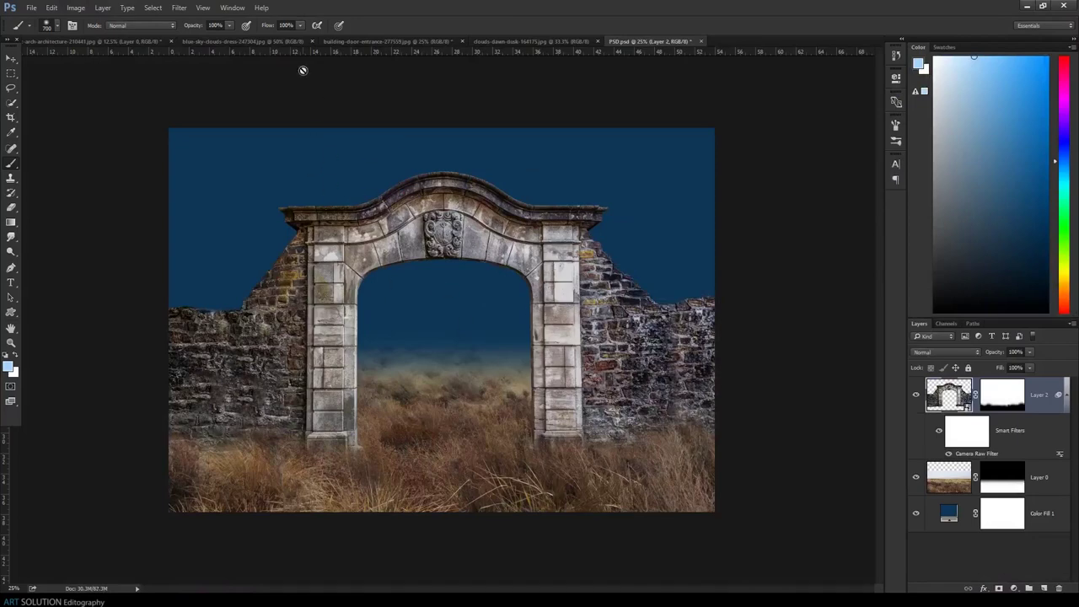
pyautogui.click(125, 41)
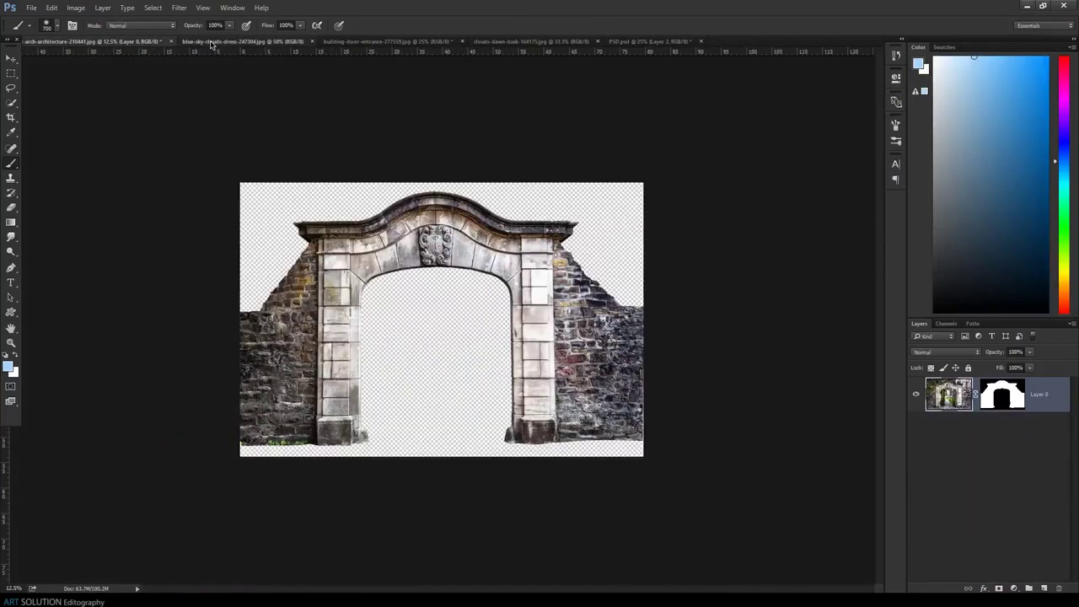
# In the woman's photo, zoom to 400% and start a Pen path at her heel
pyautogui.click(206, 41)
pyautogui.click(11, 58)
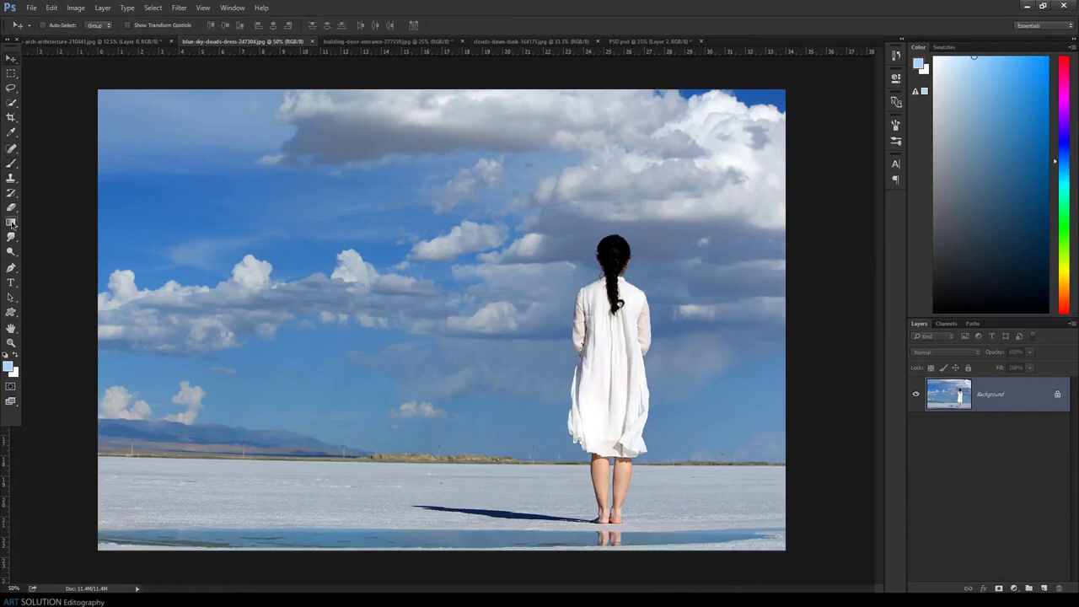
pyautogui.click(11, 267)
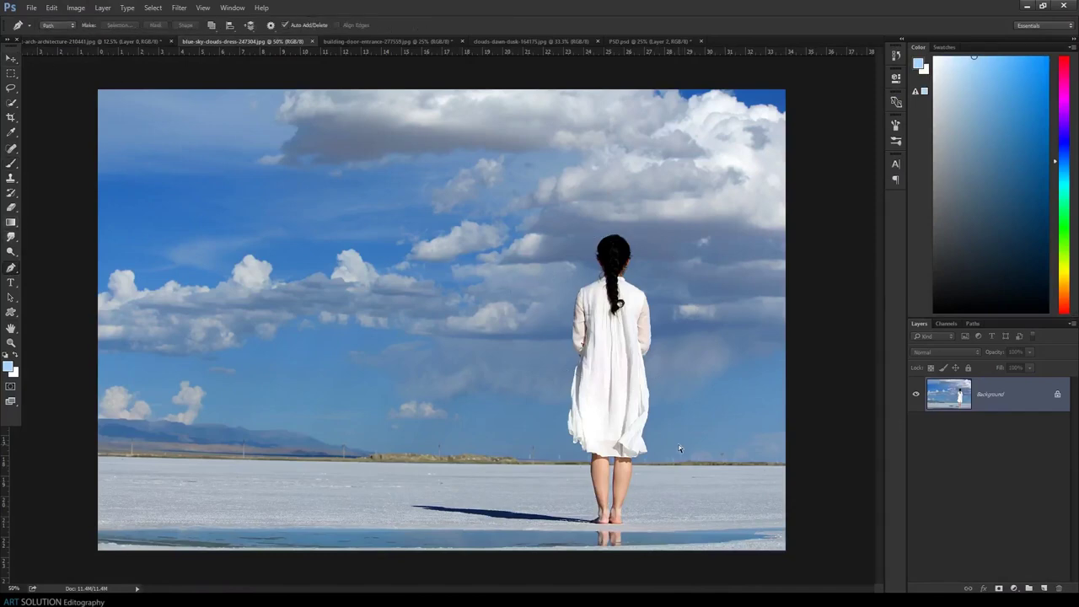
pyautogui.hotkey('ctrl', '+')
pyautogui.hotkey('ctrl', '+')
pyautogui.hotkey('ctrl', '-')
pyautogui.hotkey('ctrl', '-')
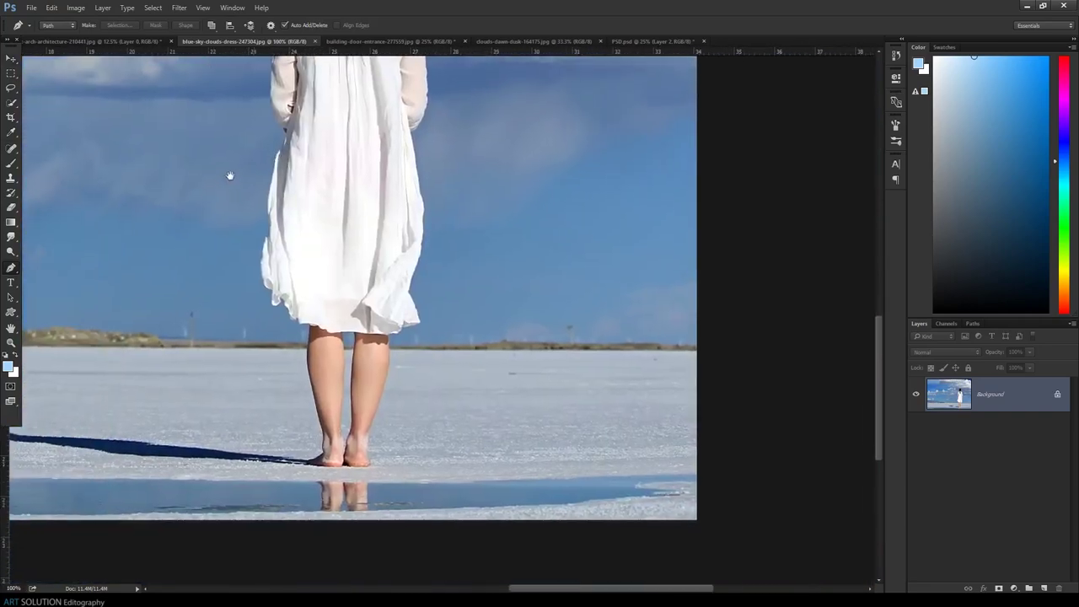
pyautogui.hotkey('ctrl', '+')
pyautogui.hotkey('ctrl', '+')
pyautogui.hotkey('ctrl', '+')
pyautogui.scroll(-2, 419, 422)
pyautogui.hotkey('ctrl', '+')
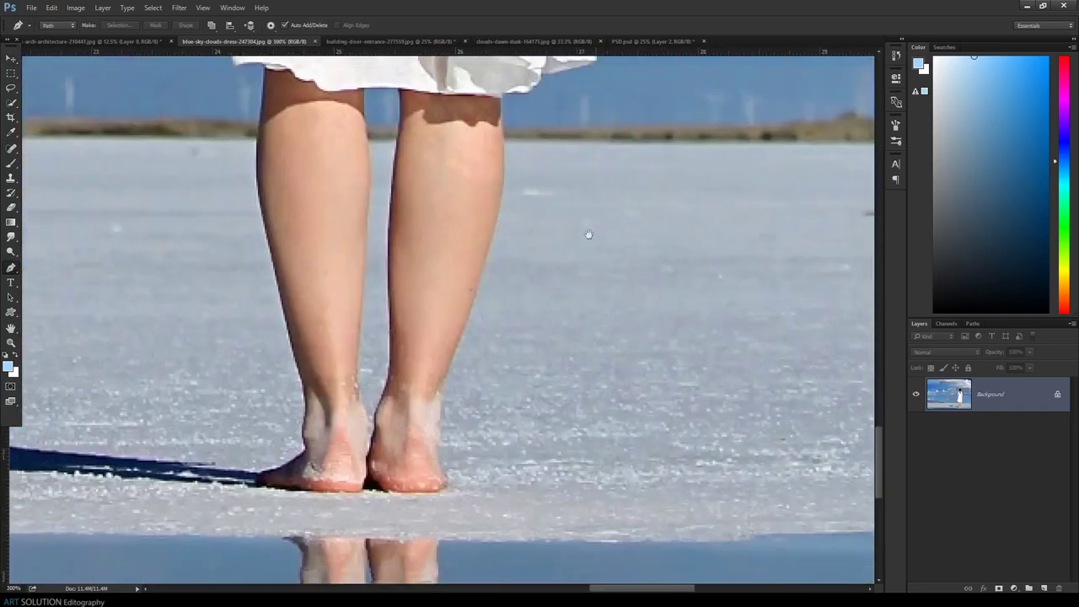
pyautogui.scroll(-3, 595, 220)
pyautogui.hotkey('ctrl', '+')
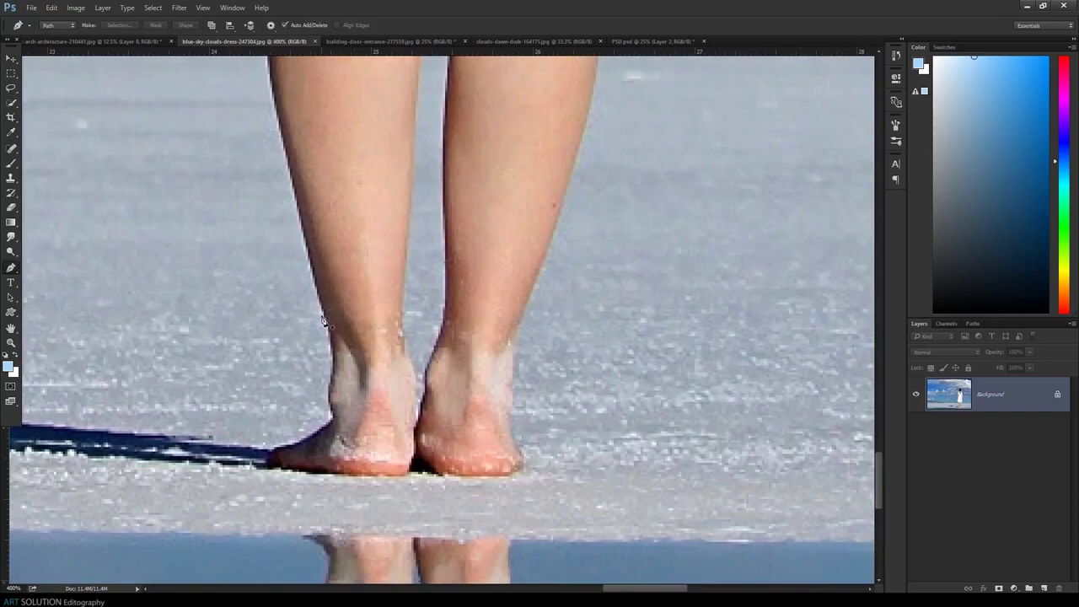
pyautogui.click(411, 477)
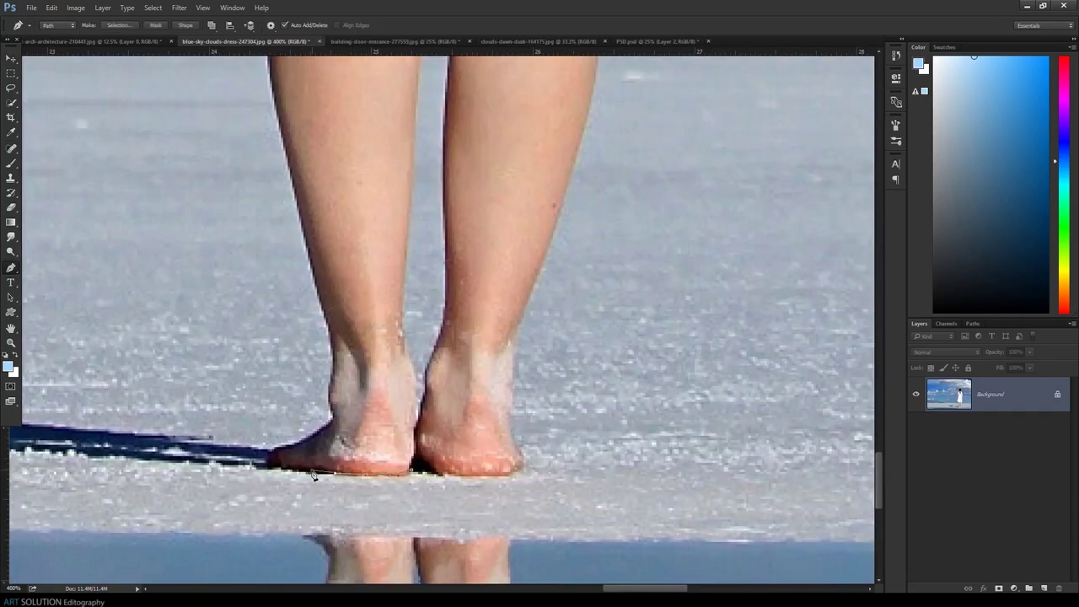
# Trace the path across her shoulders and down the right shoulder at 500% zoom
pyautogui.hotkey('ctrl', '+')
pyautogui.scroll(5, 316, 429)
pyautogui.scroll(3, 316, 430)
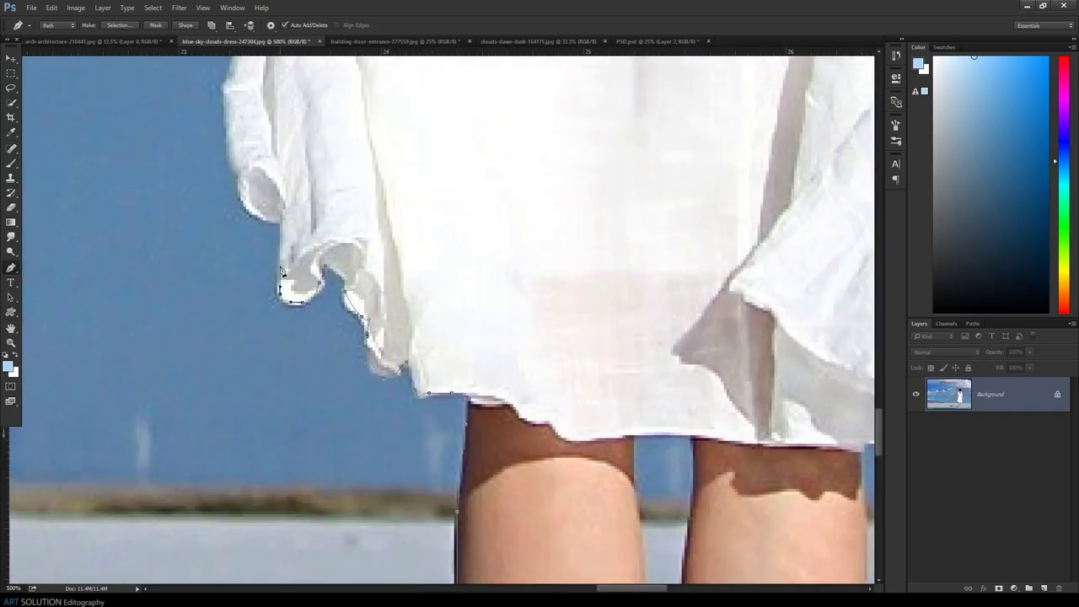
pyautogui.scroll(3, 282, 271)
pyautogui.scroll(3, 278, 287)
pyautogui.scroll(3, 271, 303)
pyautogui.scroll(3, 264, 327)
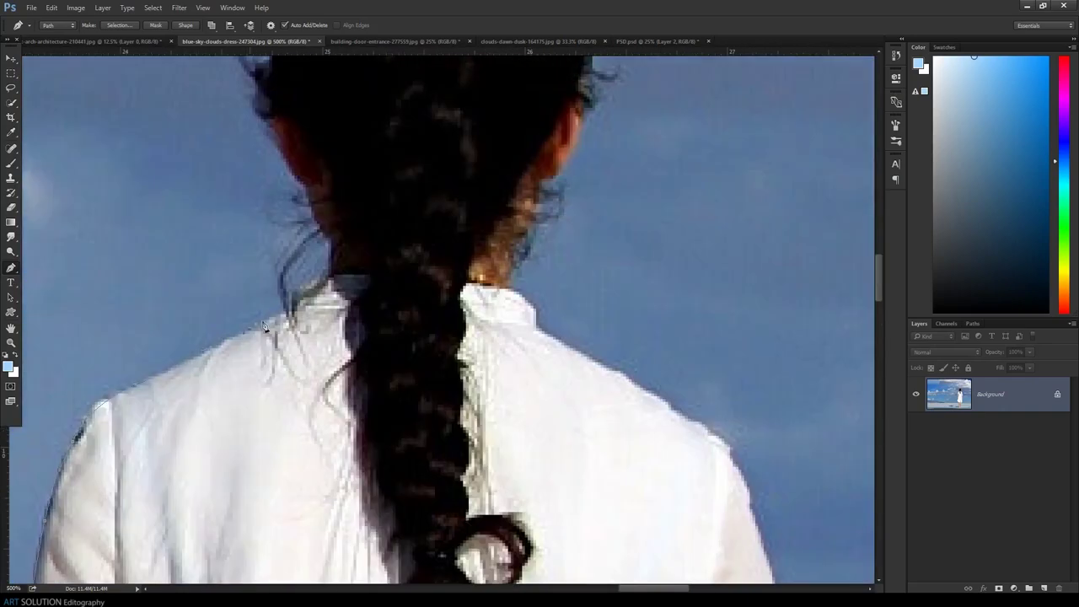
pyautogui.scroll(3, 264, 327)
pyautogui.click(291, 253)
pyautogui.click(434, 102)
pyautogui.click(613, 278)
pyautogui.scroll(-5, 465, 249)
pyautogui.click(462, 244)
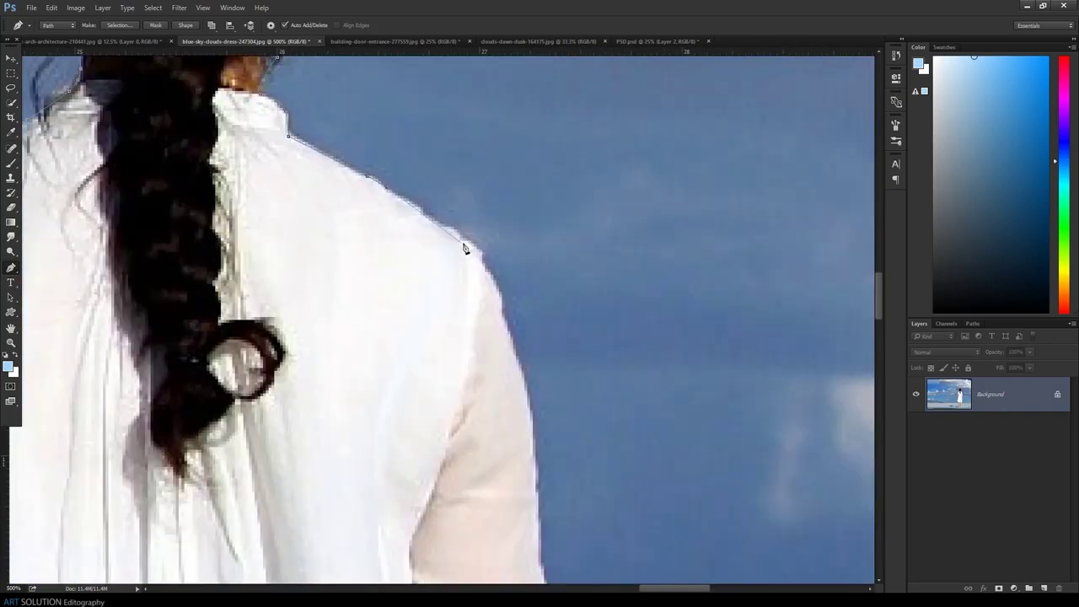
# Continue the path down the dress's right edge, along the hem and the left leg
pyautogui.click(531, 463)
pyautogui.scroll(-5, 506, 421)
pyautogui.scroll(-5, 396, 253)
pyautogui.click(417, 391)
pyautogui.scroll(-5, 452, 284)
pyautogui.click(376, 307)
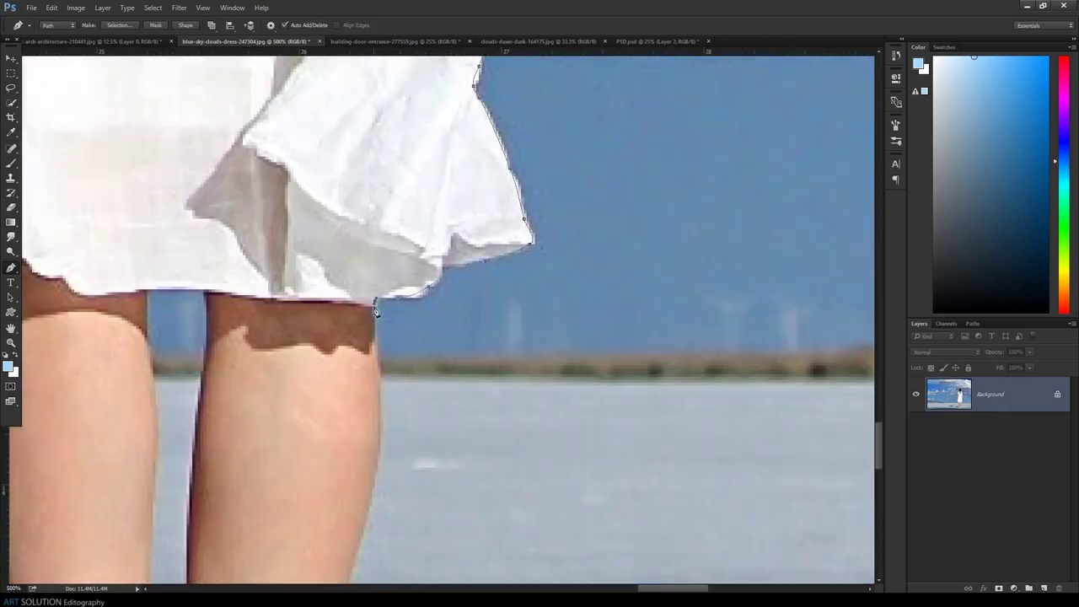
pyautogui.scroll(-5, 376, 310)
pyautogui.scroll(-5, 335, 450)
pyautogui.scroll(10, 335, 450)
pyautogui.scroll(-5, 290, 313)
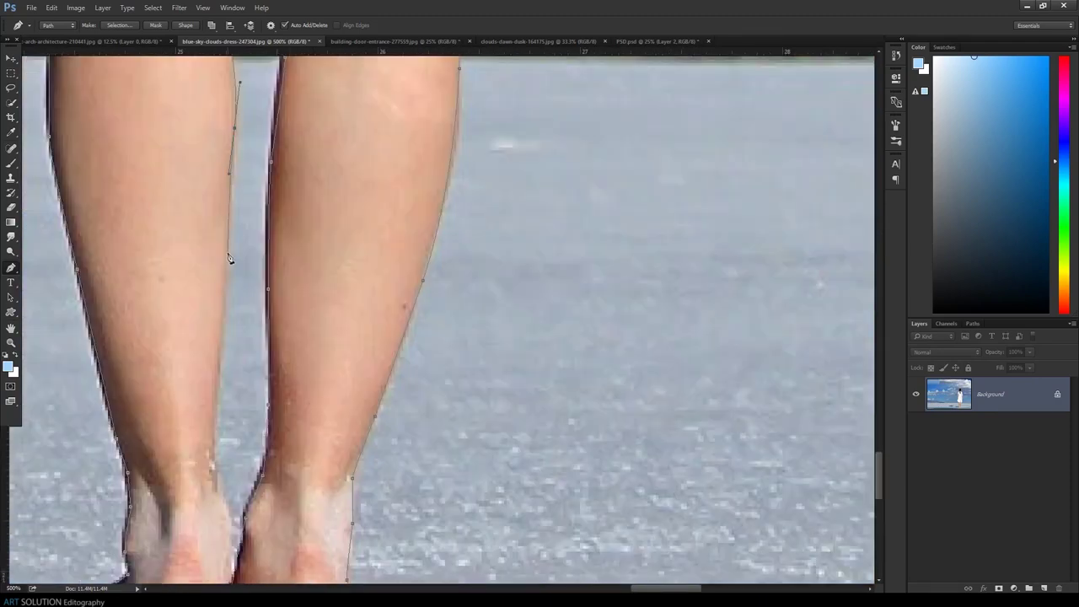
pyautogui.click(215, 462)
pyautogui.scroll(-3, 219, 447)
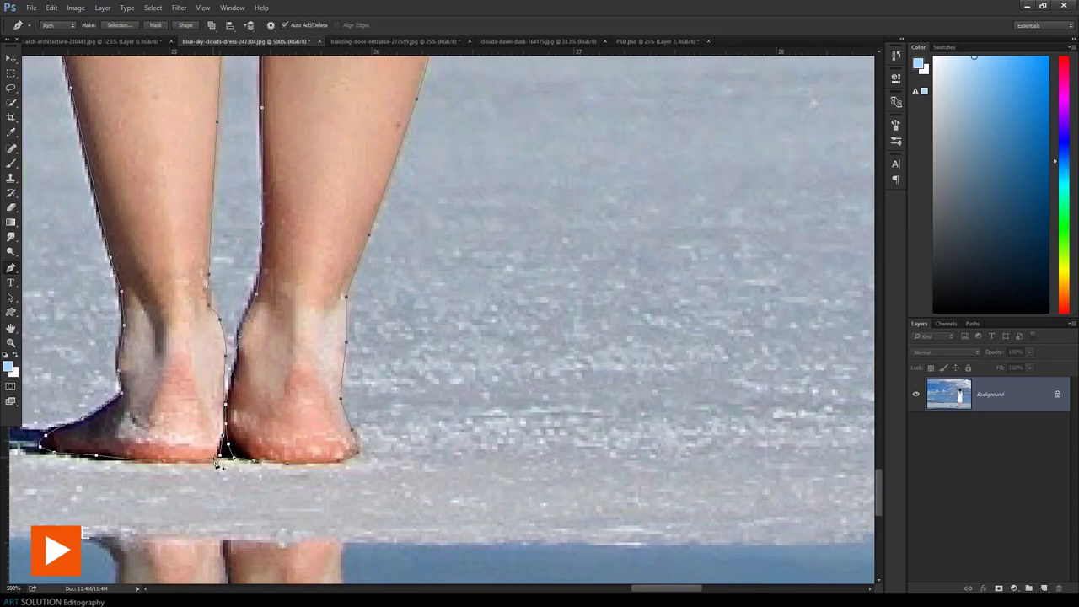
pyautogui.scroll(-1, 220, 455)
pyautogui.scroll(-1, 214, 461)
pyautogui.scroll(-2, 214, 461)
pyautogui.scroll(-1, 212, 459)
pyautogui.scroll(-1, 212, 463)
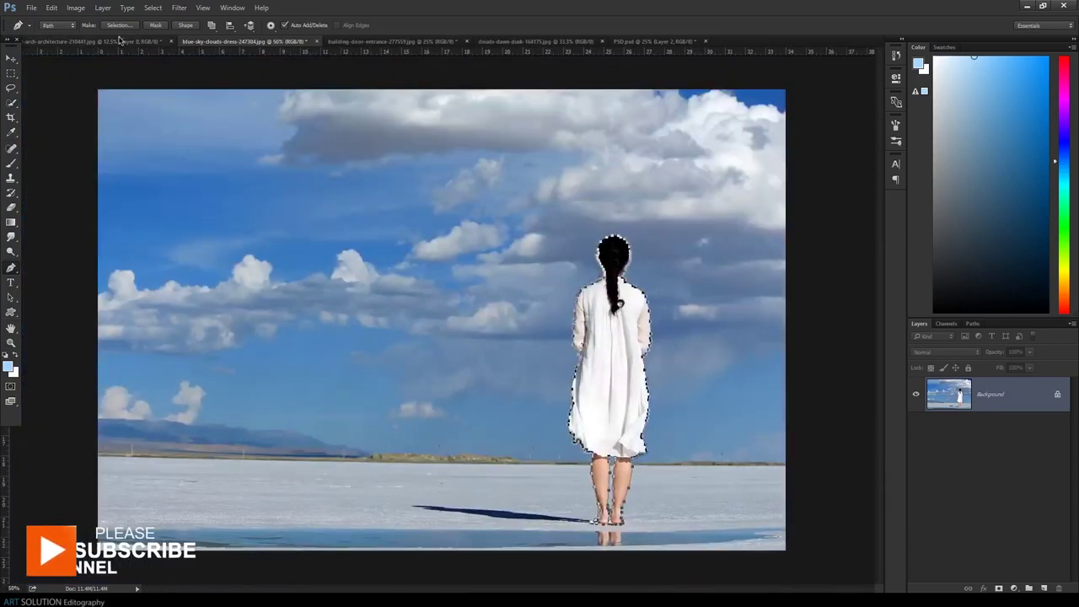
# Convert the traced path into a selection around the woman
pyautogui.click(118, 25)
pyautogui.click(599, 176)
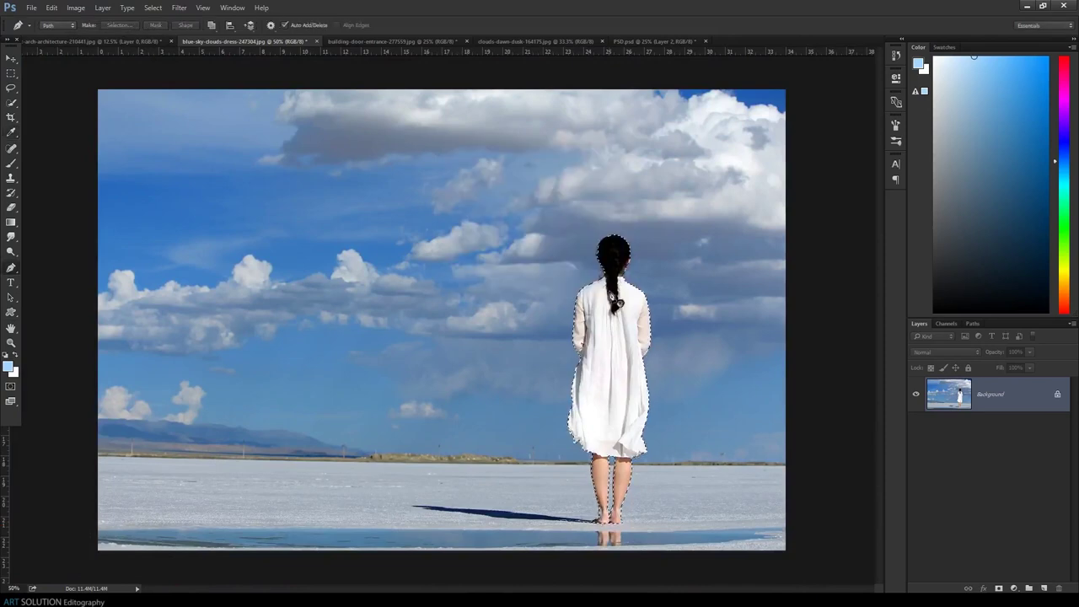
pyautogui.click(11, 102)
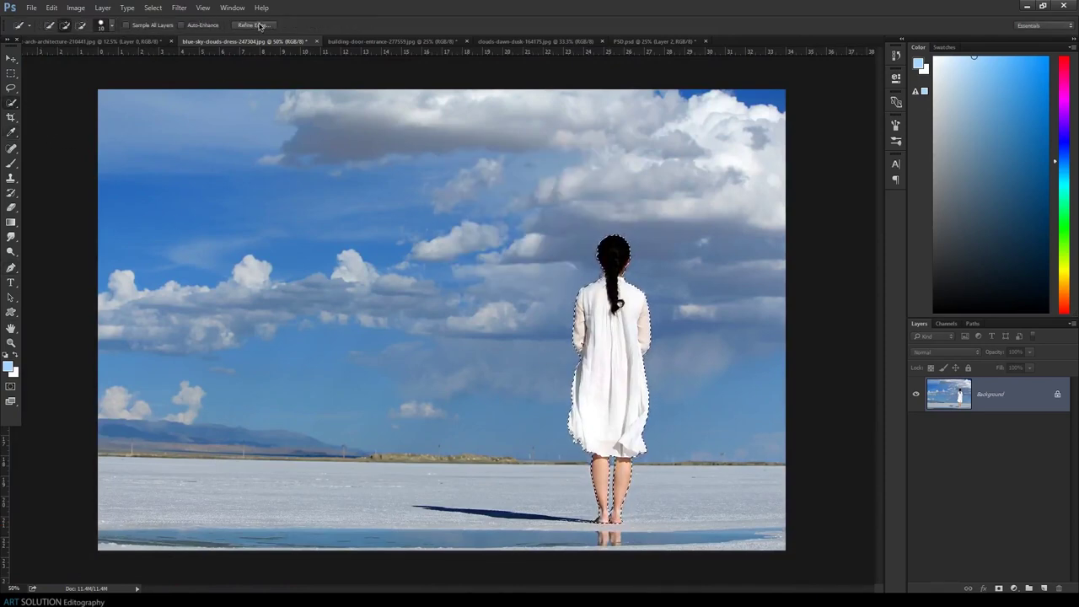
# Refine the selection edge with Smooth 3 and mask the photo to show only the woman
pyautogui.click(257, 25)
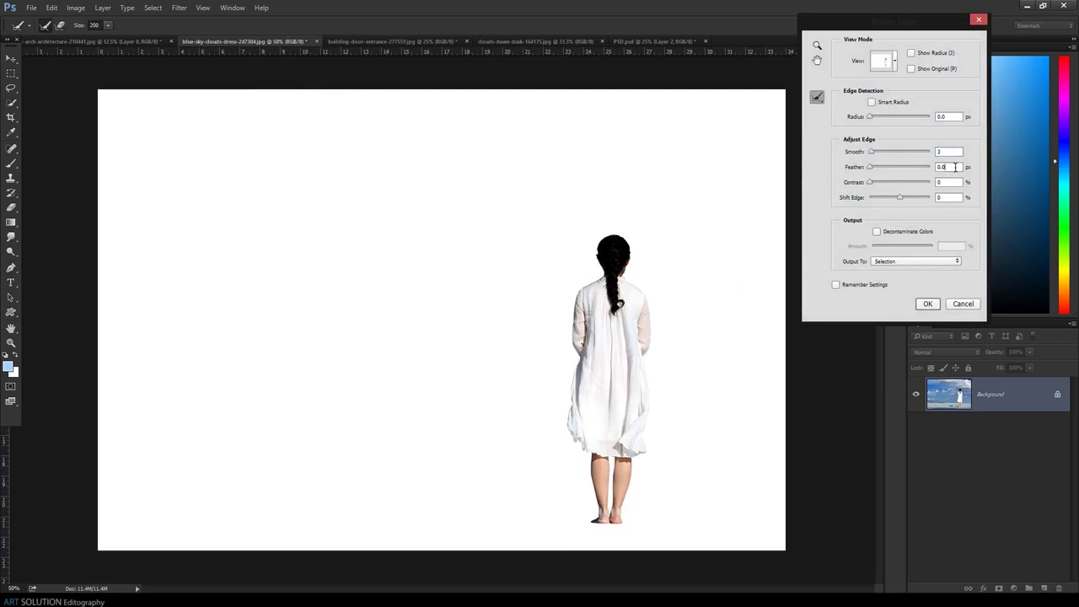
pyautogui.press('Tab')
pyautogui.click(927, 304)
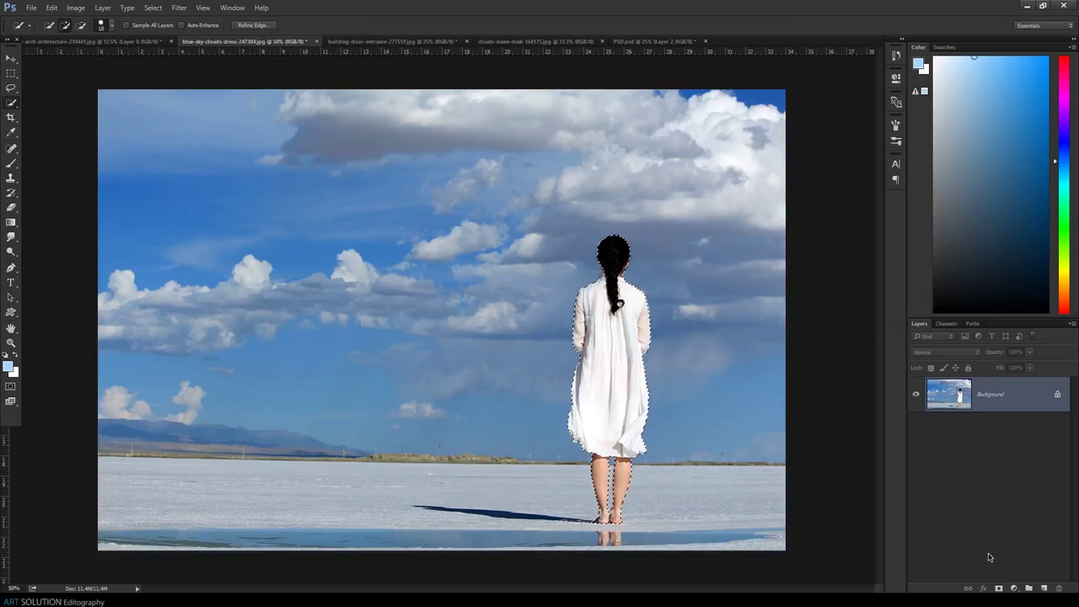
pyautogui.click(1000, 588)
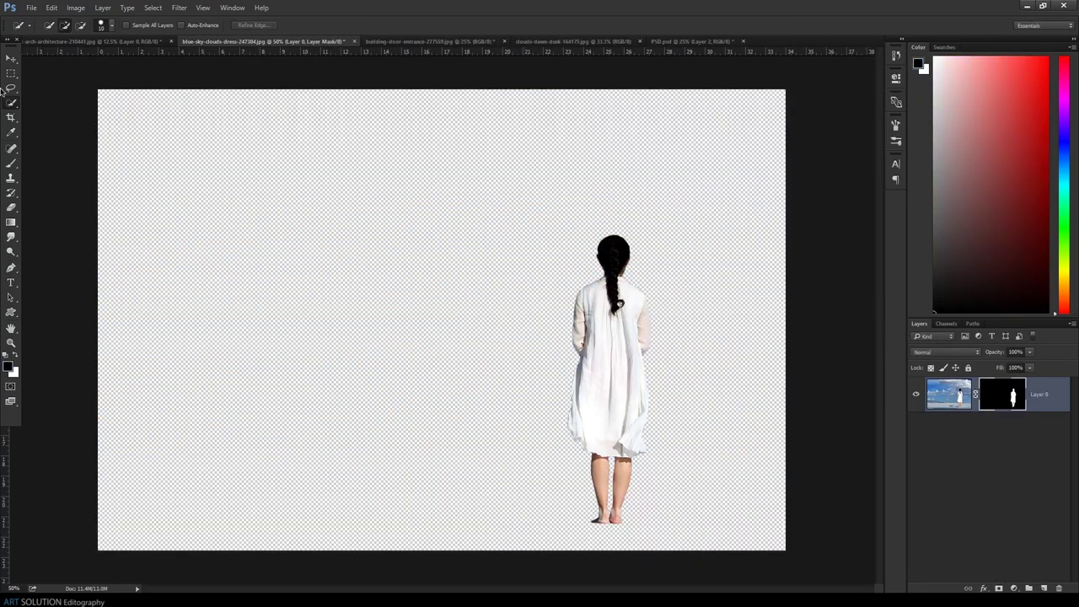
# Drag the cut-out woman into PSD.psd and drop her in the archway
pyautogui.click(11, 59)
pyautogui.moveTo(644, 335)
pyautogui.mouseDown()
pyautogui.moveTo(462, 304)
pyautogui.moveTo(521, 40)
pyautogui.mouseUp()
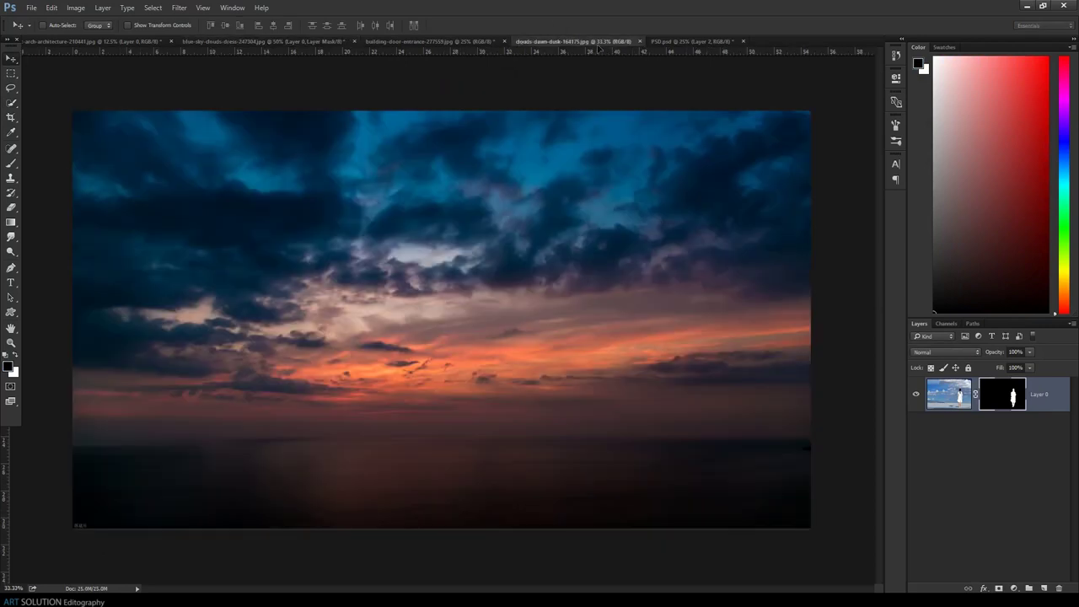
pyautogui.moveTo(521, 40)
pyautogui.mouseDown()
pyautogui.moveTo(738, 33)
pyautogui.moveTo(689, 96)
pyautogui.mouseUp()
pyautogui.moveTo(563, 257)
pyautogui.mouseDown()
pyautogui.moveTo(502, 319)
pyautogui.moveTo(458, 412)
pyautogui.mouseUp()
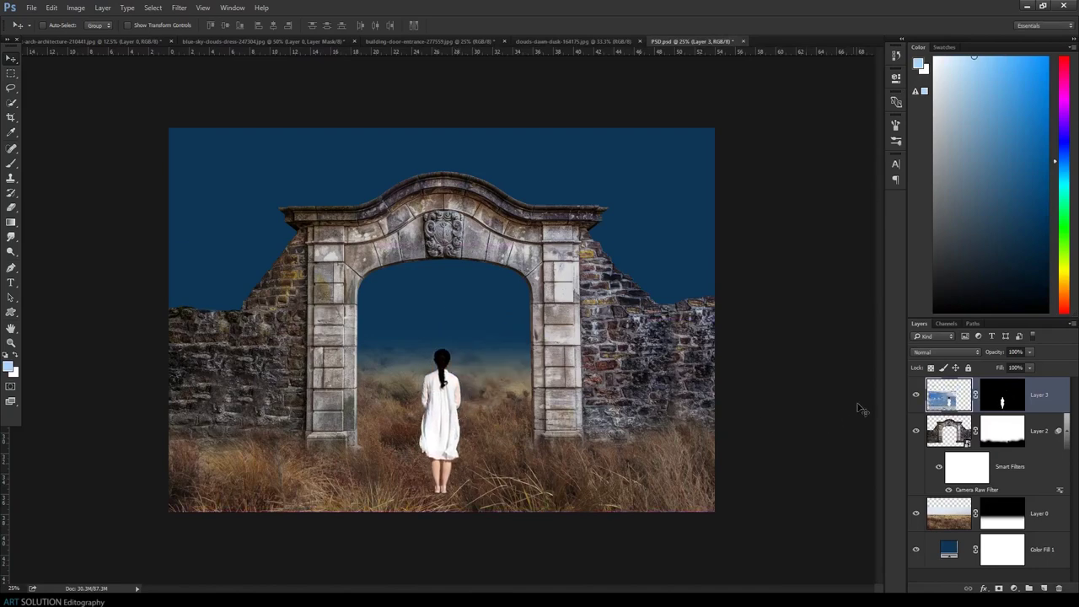
# Convert the woman's Layer 3 into a smart object
pyautogui.rightClick(961, 396)
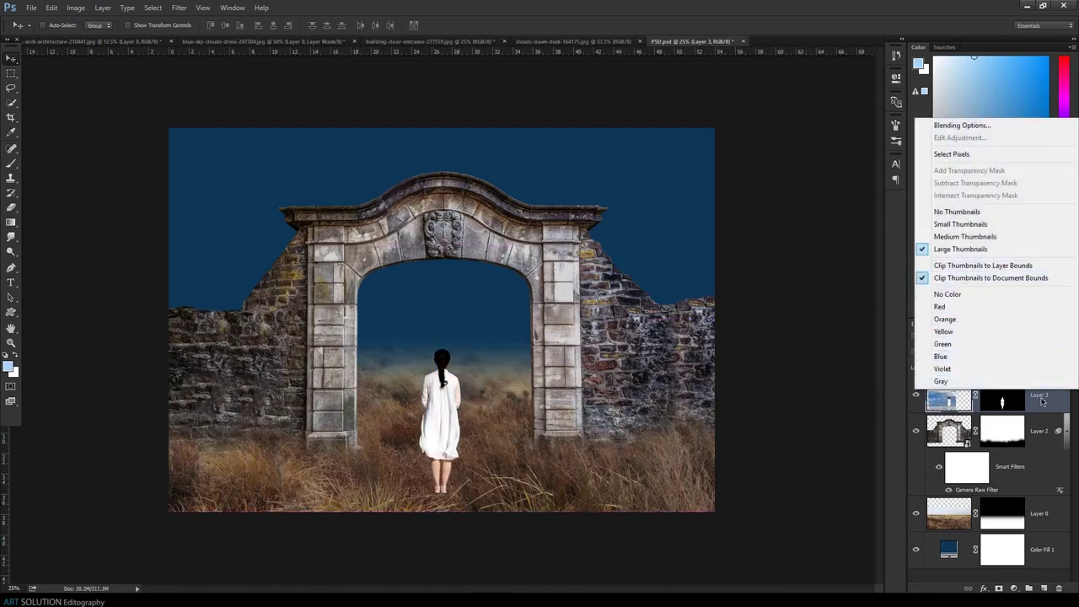
pyautogui.rightClick(1020, 402)
pyautogui.press('Escape')
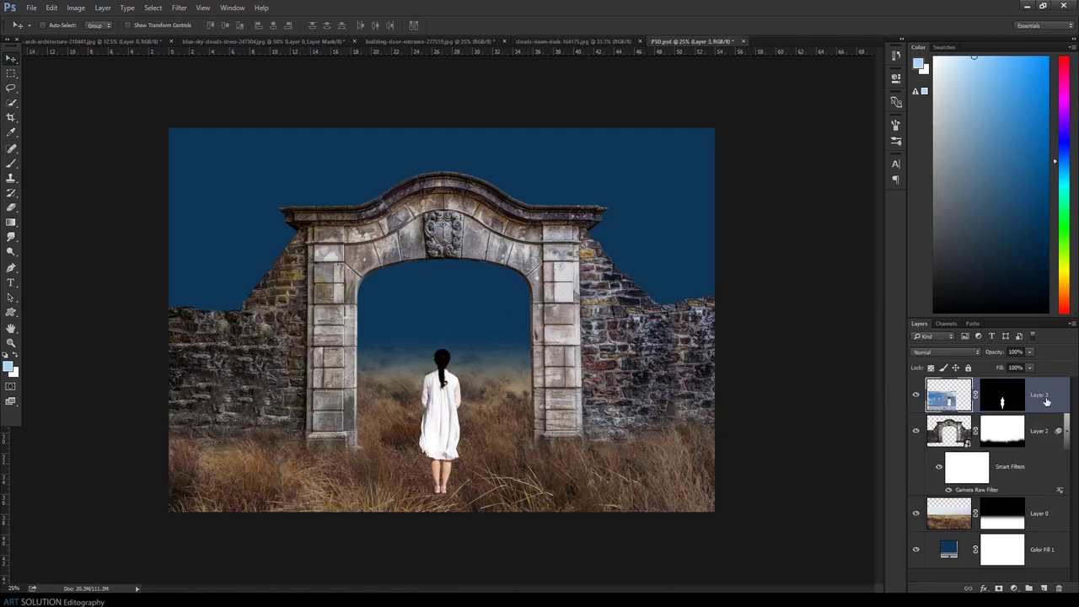
pyautogui.rightClick(1047, 401)
pyautogui.click(988, 255)
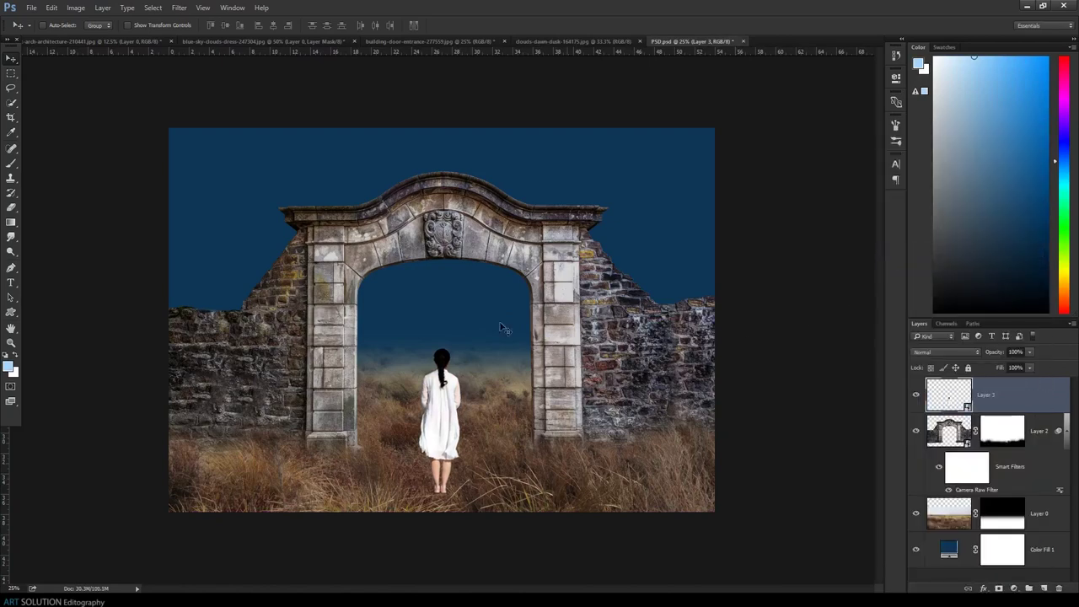
# Scale the woman to about 129% and centre her under the arch
pyautogui.click(52, 8)
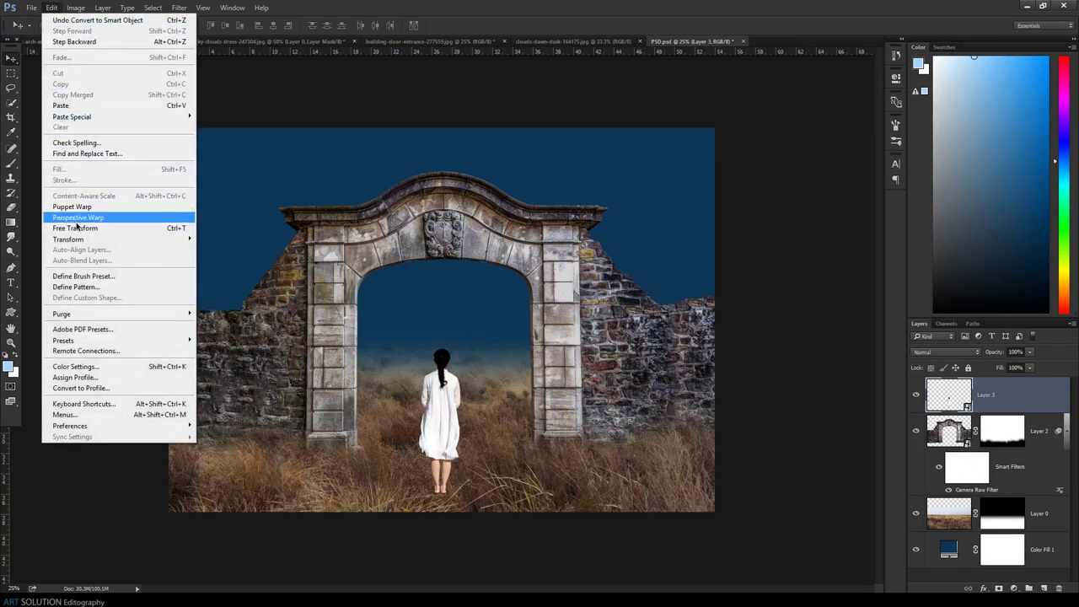
pyautogui.click(118, 228)
pyautogui.moveTo(461, 348); pyautogui.dragTo(498, 293)
pyautogui.moveTo(477, 336); pyautogui.dragTo(469, 338)
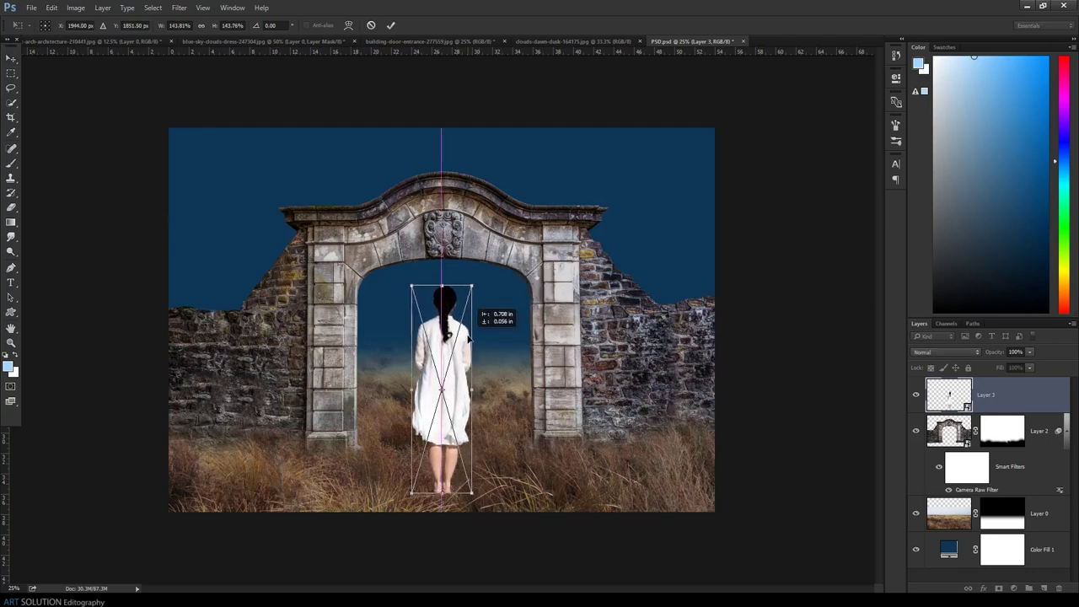
pyautogui.moveTo(476, 287); pyautogui.dragTo(471, 291)
pyautogui.moveTo(458, 364); pyautogui.dragTo(458, 358)
pyautogui.moveTo(414, 284)
pyautogui.mouseDown()
pyautogui.moveTo(413, 301)
pyautogui.moveTo(460, 318)
pyautogui.mouseUp()
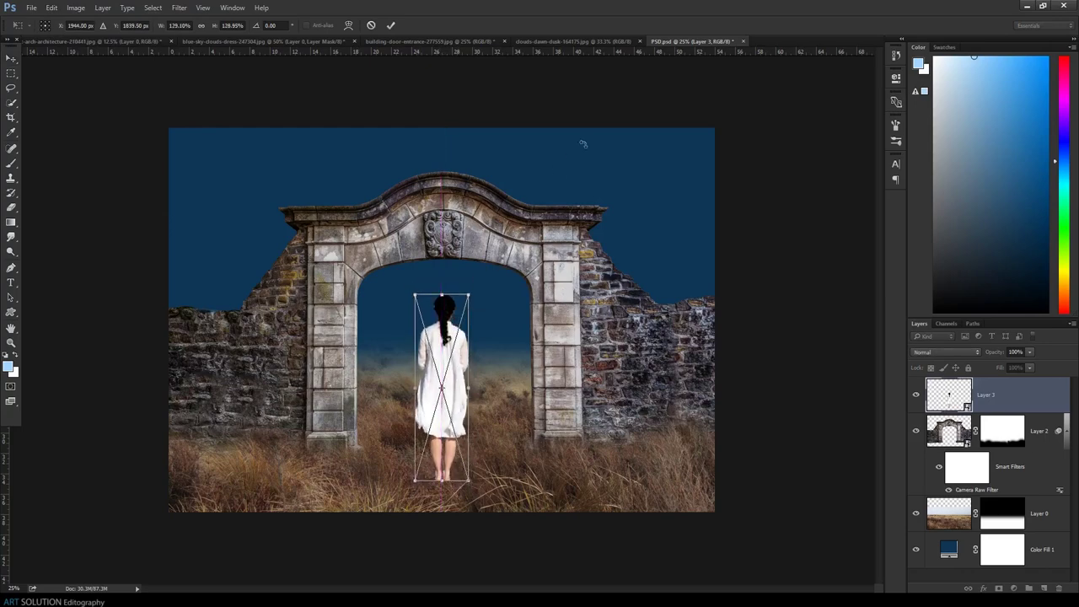
pyautogui.click(392, 25)
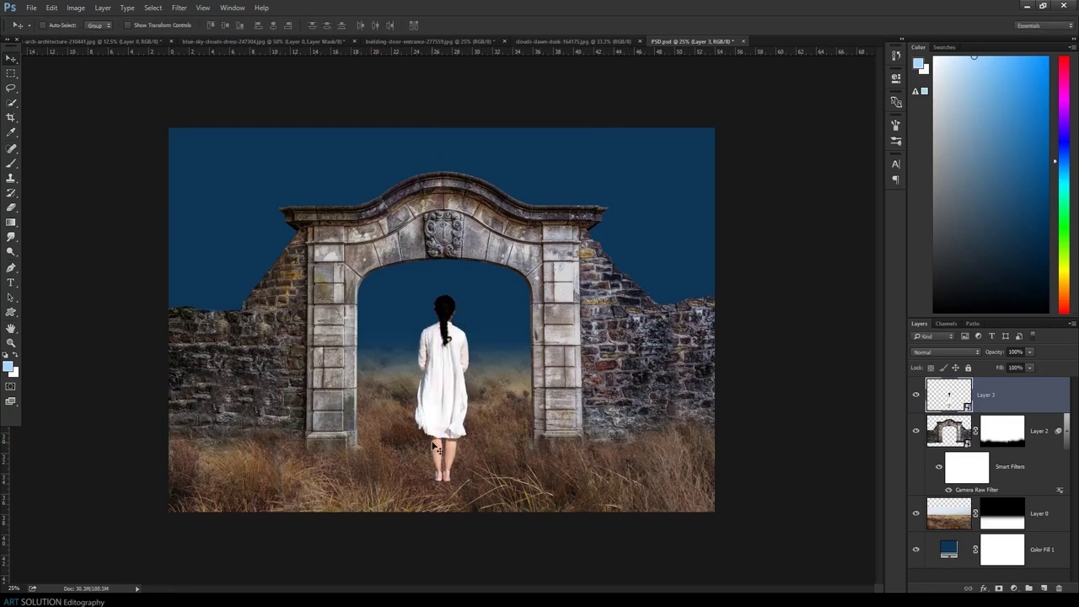
# Add a white mask to Layer 3 and paint out her feet with a 300 black brush
pyautogui.hotkey('ctrl', '+')
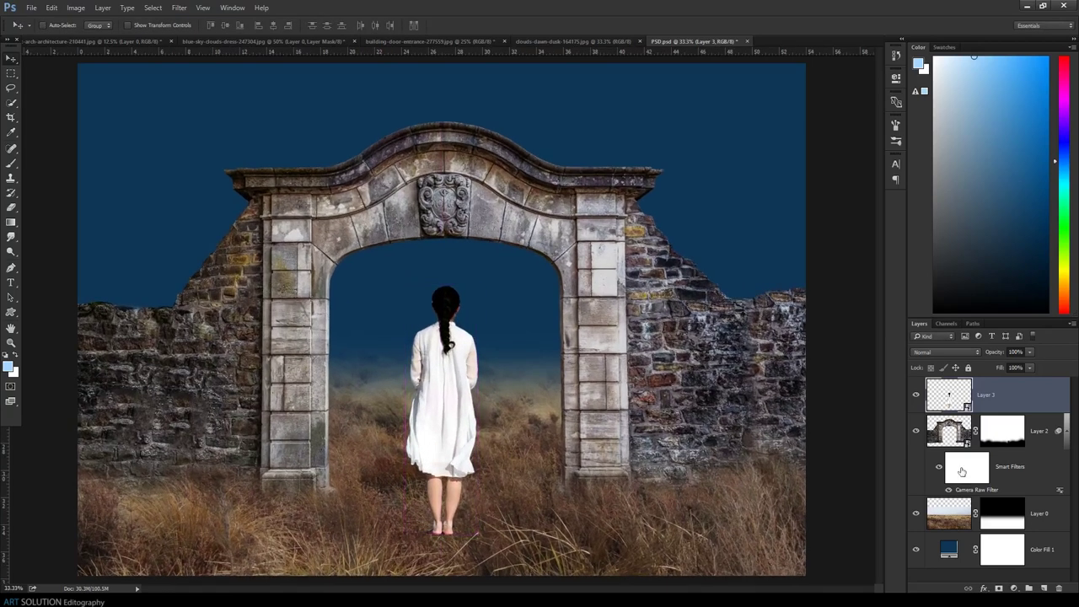
pyautogui.click(999, 588)
pyautogui.hotkey('ctrl', '+')
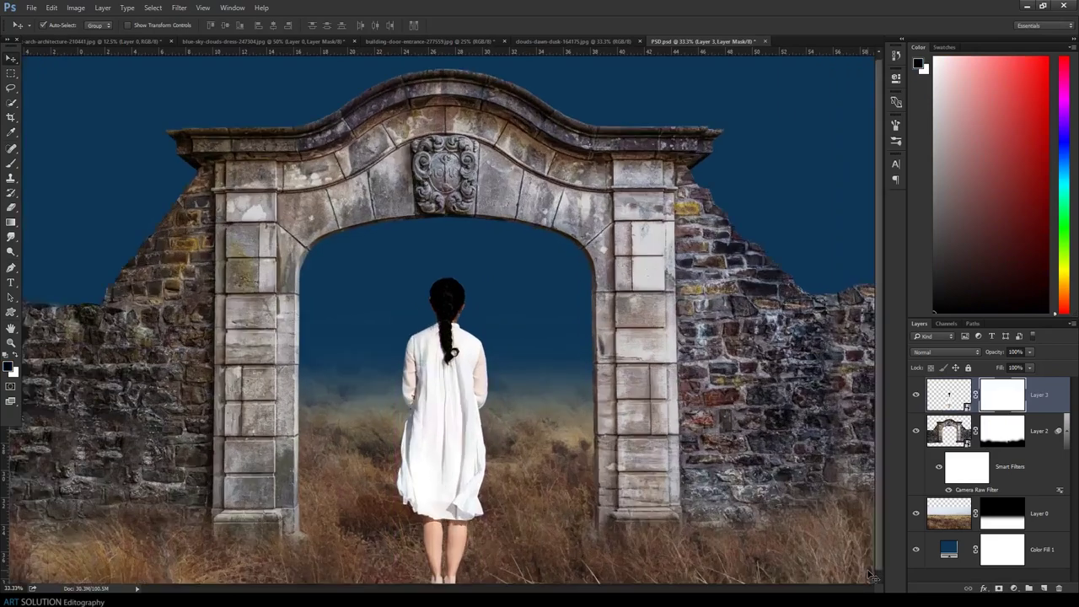
pyautogui.hotkey('ctrl', '+')
pyautogui.moveTo(470, 496); pyautogui.dragTo(479, 251)
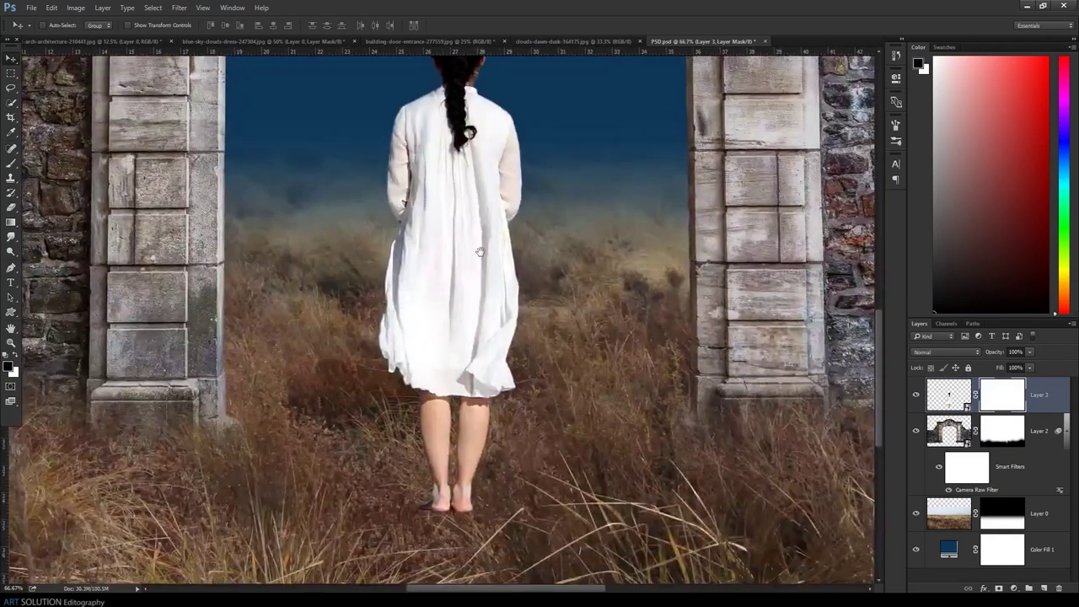
pyautogui.press('b')
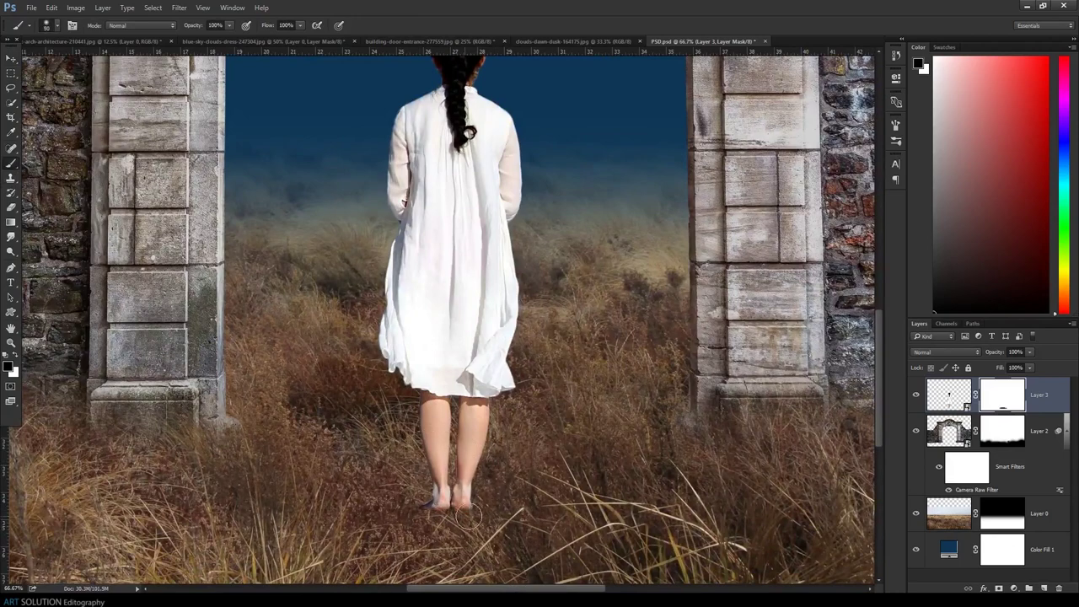
pyautogui.press(']')
pyautogui.press(']')
pyautogui.press(']')
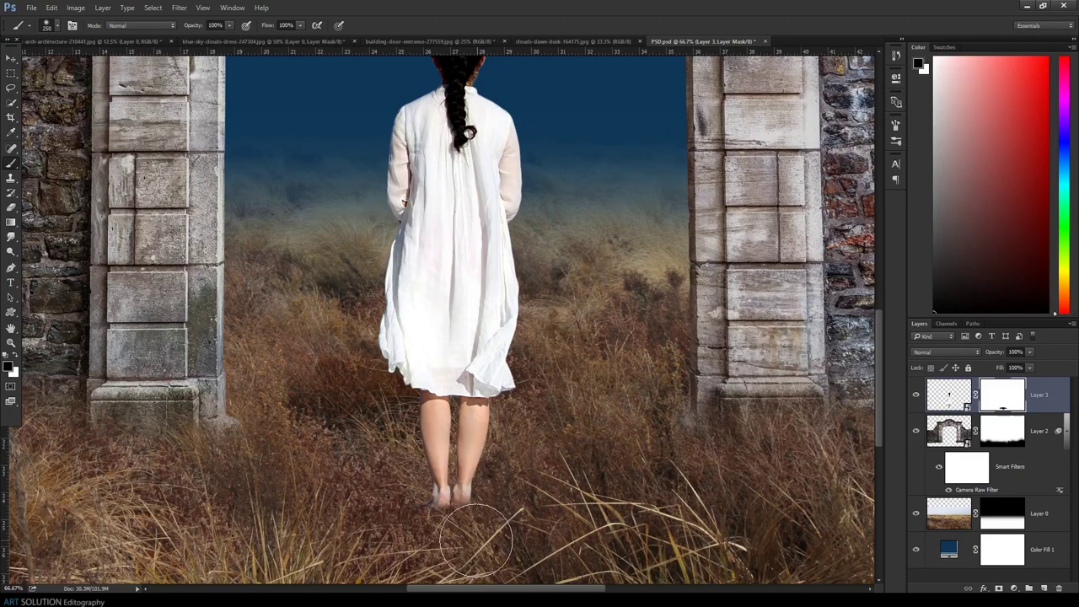
pyautogui.press(']')
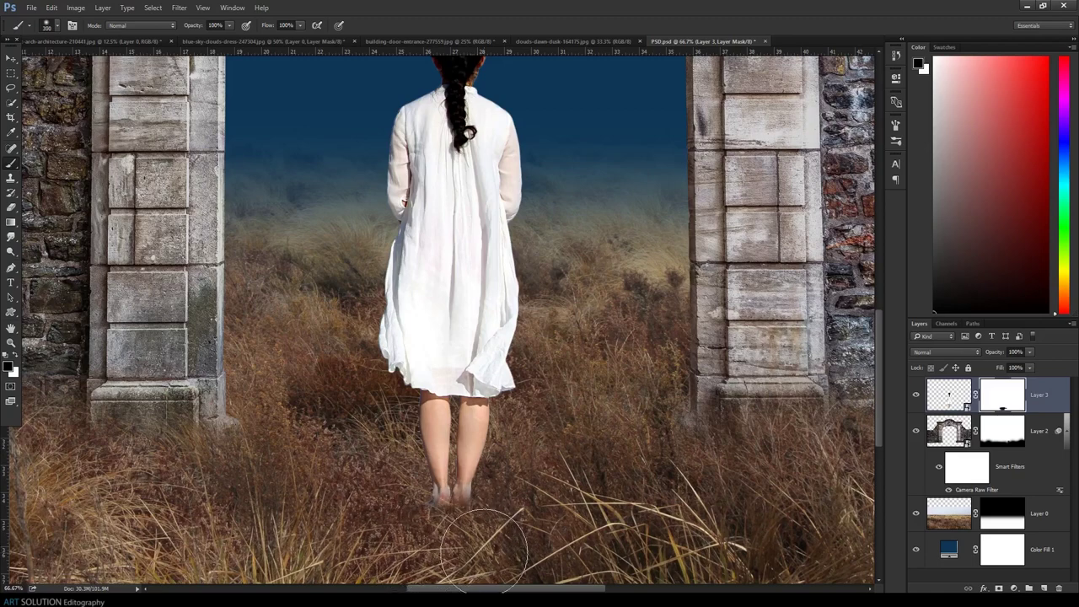
pyautogui.moveTo(483, 549); pyautogui.dragTo(417, 529)
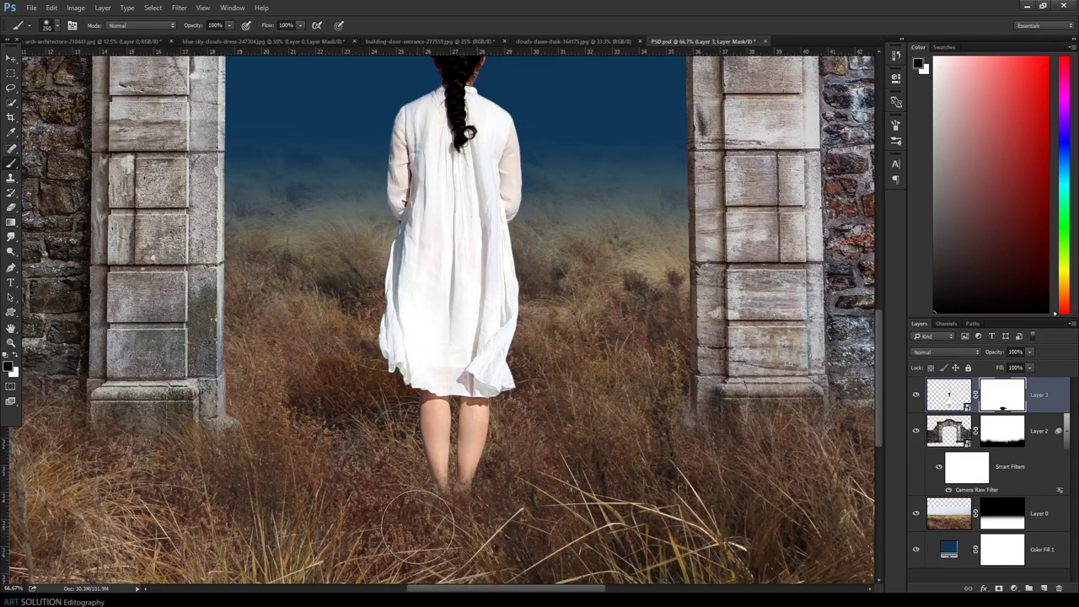
# Touch up the feet mask with a smaller brush, switching between white and black
pyautogui.press(']')
pyautogui.press(']')
pyautogui.press(']')
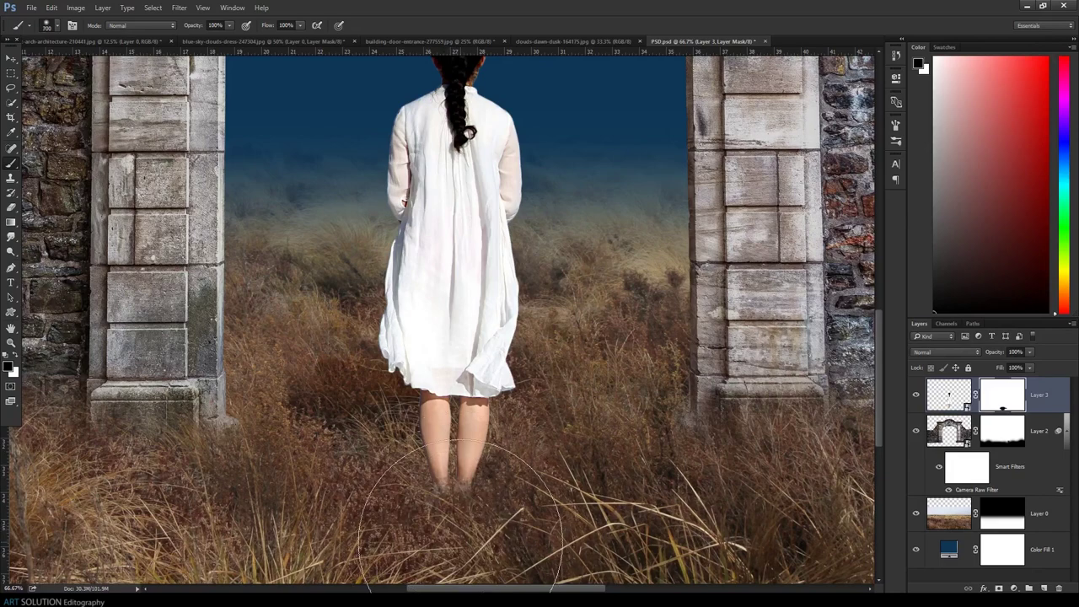
pyautogui.press('[')
pyautogui.press('[')
pyautogui.press('[')
pyautogui.press('[')
pyautogui.press('[')
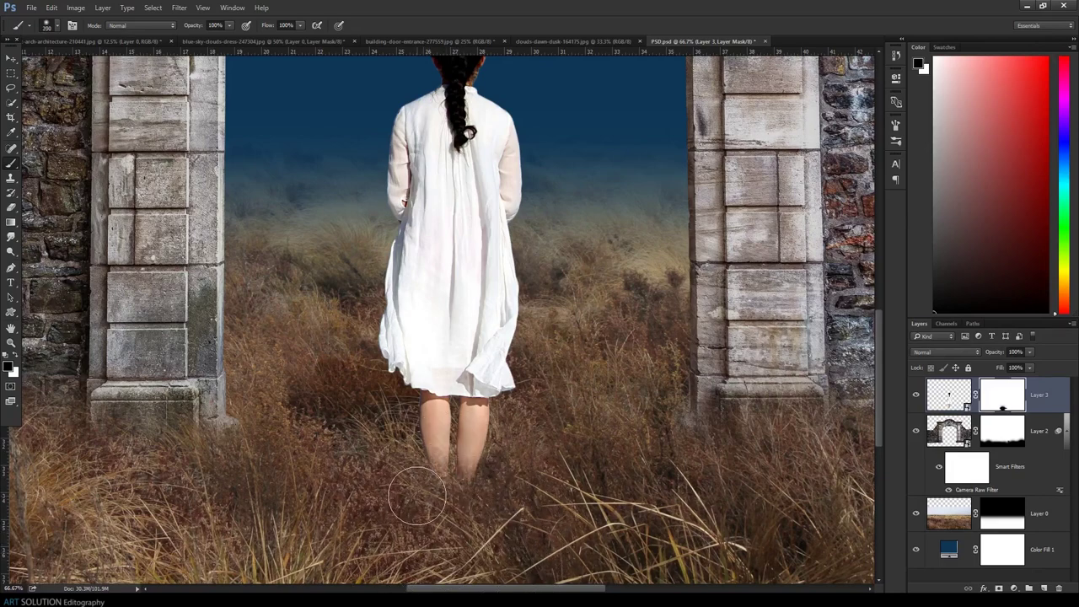
pyautogui.press('[')
pyautogui.press('[')
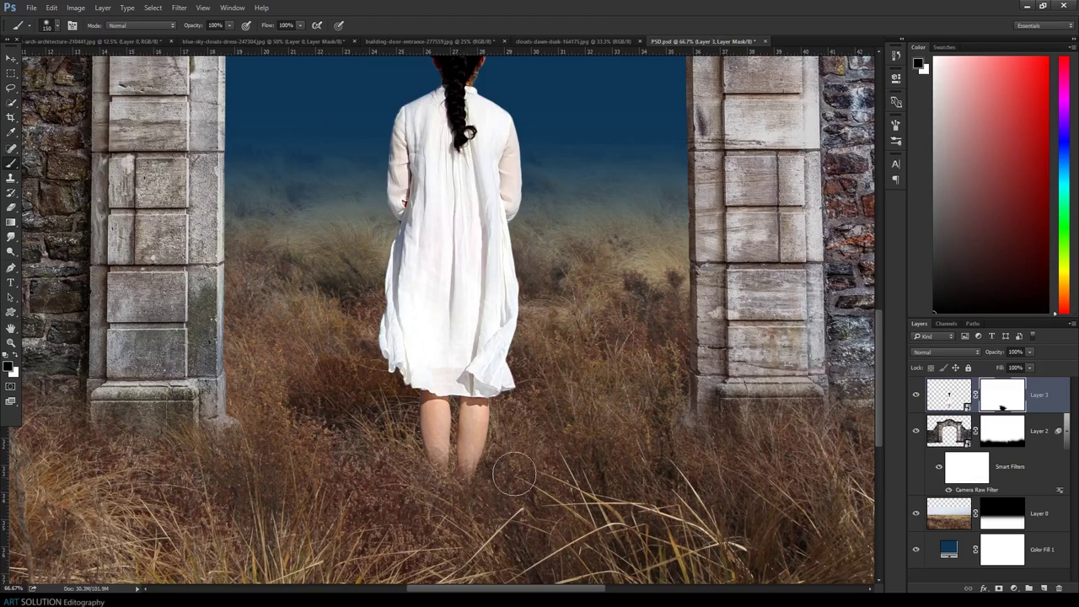
pyautogui.press('x')
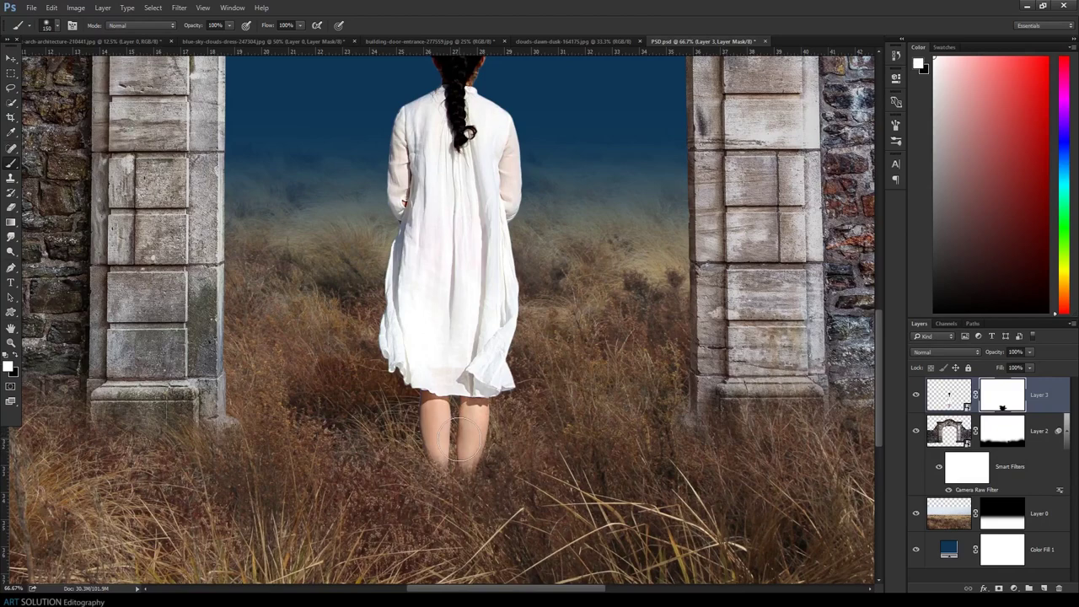
pyautogui.hotkey('ctrl', '-')
pyautogui.hotkey('ctrl', '-')
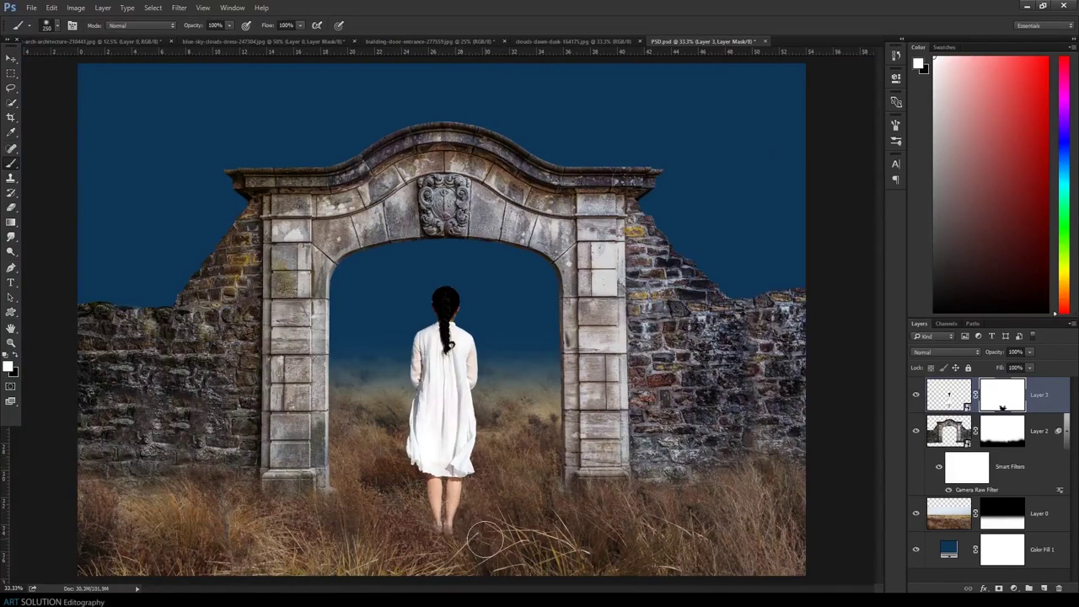
pyautogui.press('x')
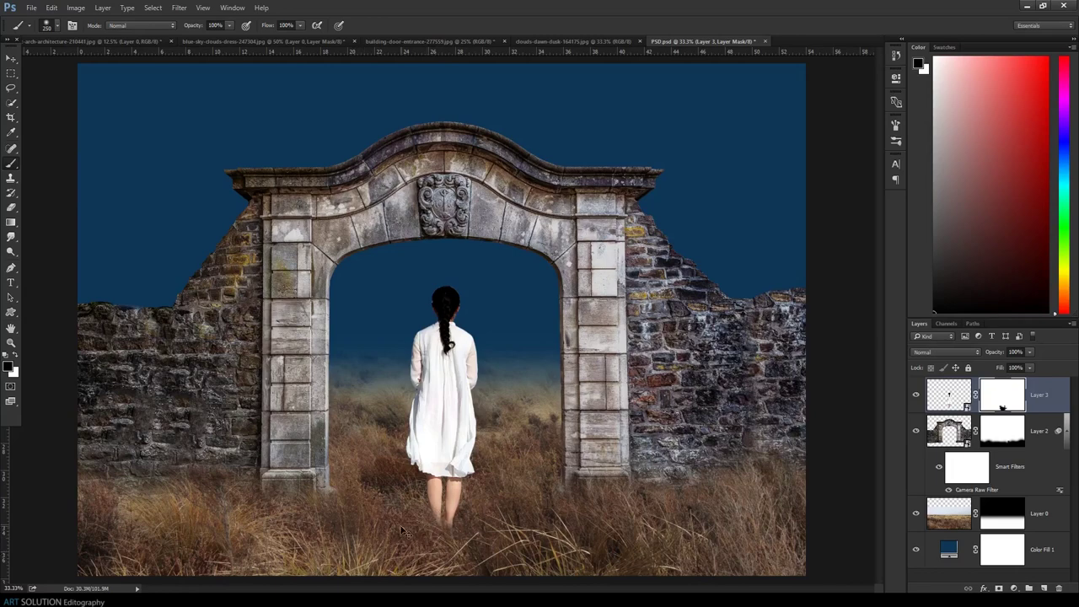
pyautogui.hotkey('ctrl', '-')
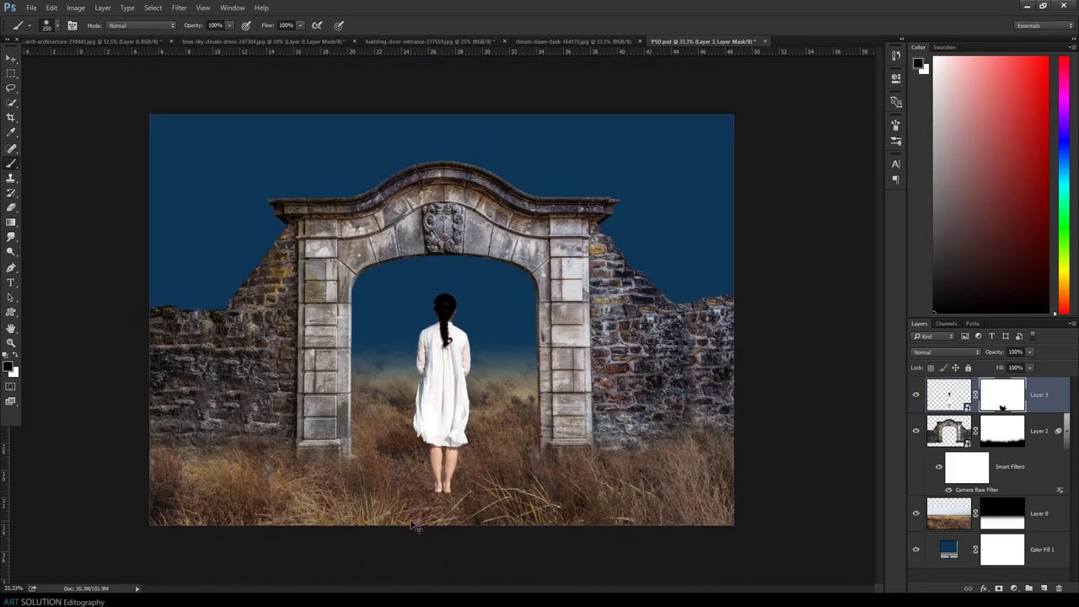
pyautogui.hotkey('ctrl', '-')
pyautogui.hotkey('ctrl', '+')
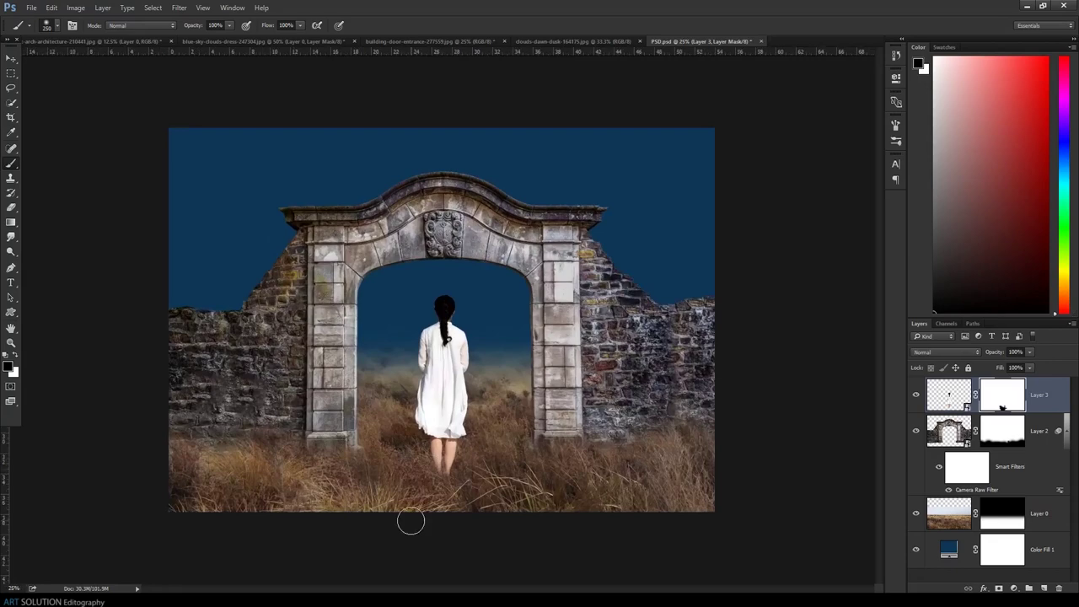
pyautogui.click(10, 56)
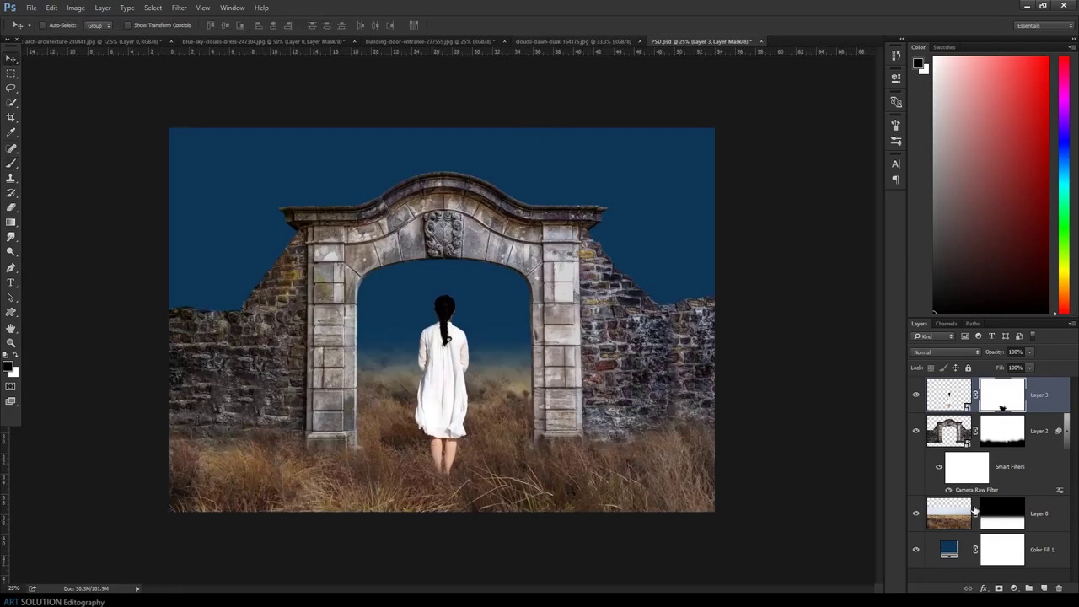
# Drag the cloudy dusk sky photo into the composite above Color Fill 1, behind the arch
pyautogui.click(955, 518)
pyautogui.click(961, 549)
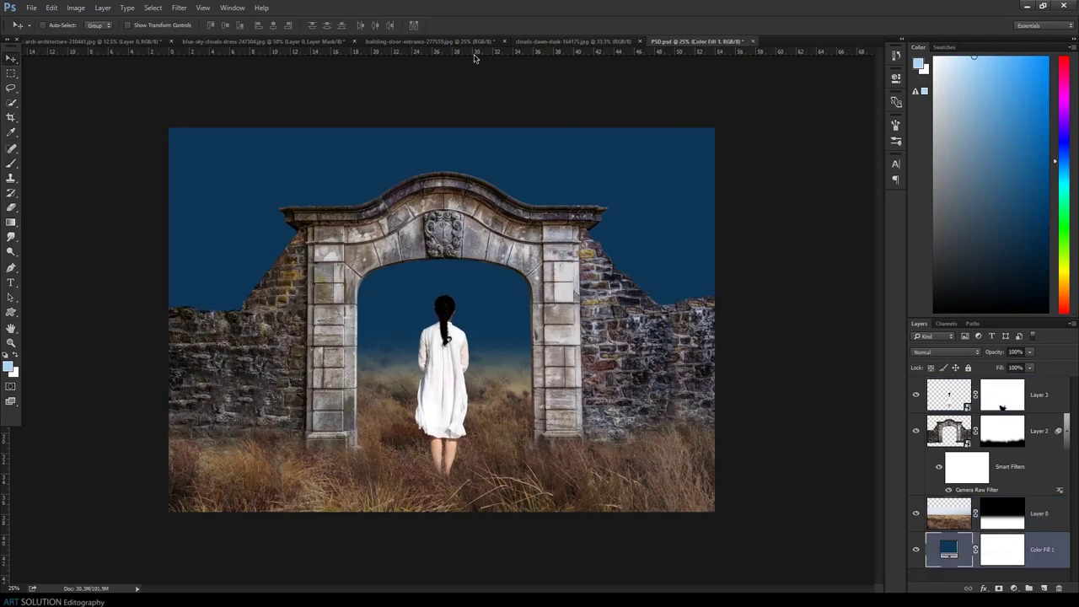
pyautogui.click(565, 41)
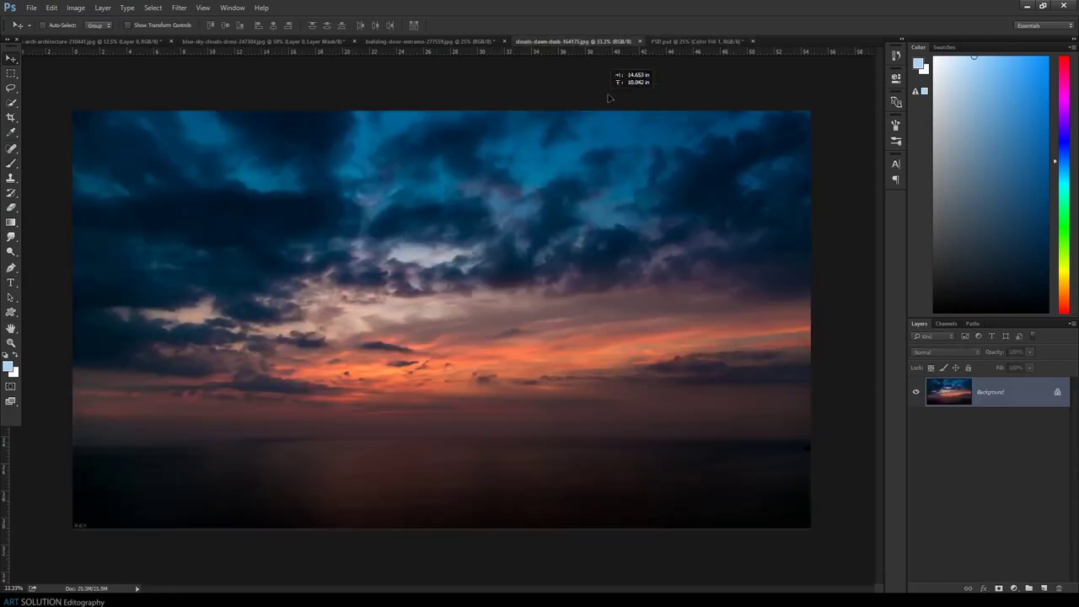
pyautogui.click(678, 42)
pyautogui.moveTo(679, 48); pyautogui.dragTo(582, 164)
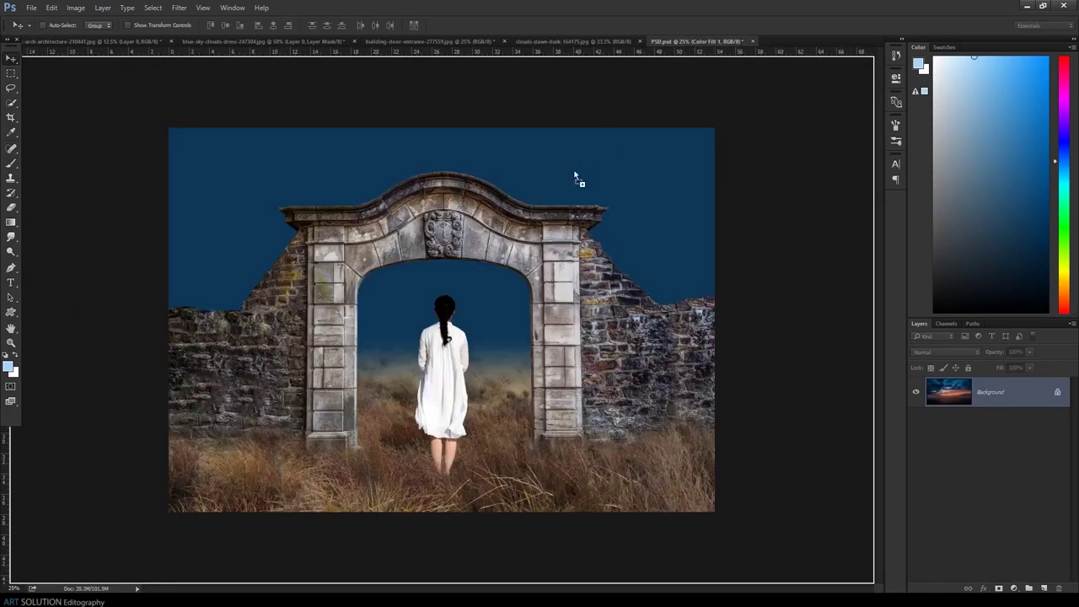
pyautogui.moveTo(494, 335); pyautogui.dragTo(497, 191)
# Free Transform the new sky layer, enlarging it to about 111%
pyautogui.click(52, 8)
pyautogui.click(81, 228)
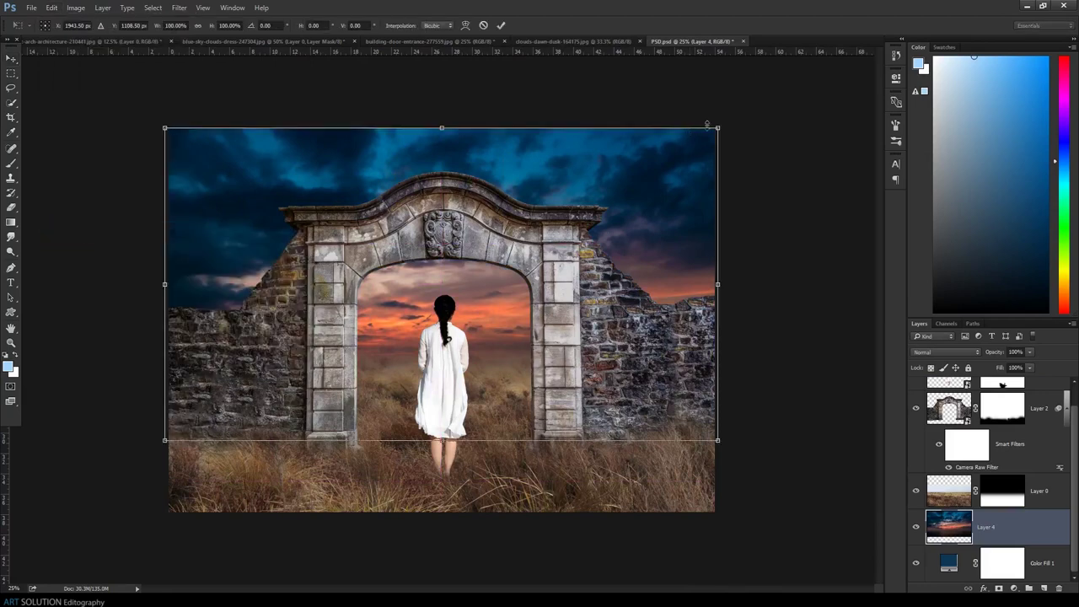
pyautogui.moveTo(718, 126); pyautogui.dragTo(748, 110)
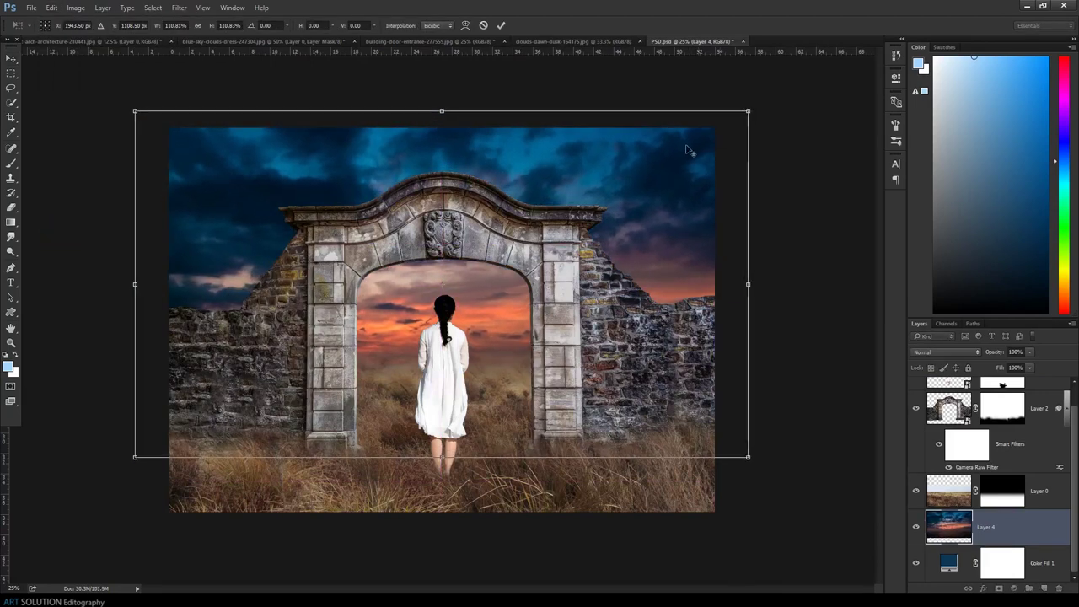
# Warp the sky, pulling its corners and left side outward to fill the scene
pyautogui.rightClick(603, 184)
pyautogui.click(673, 271)
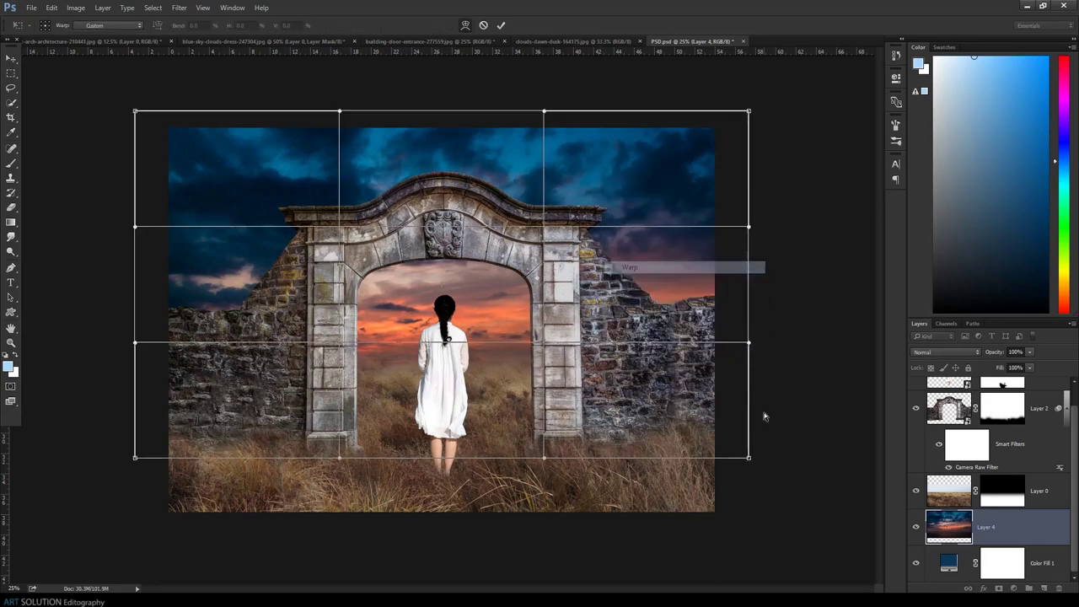
pyautogui.moveTo(749, 458); pyautogui.dragTo(689, 571)
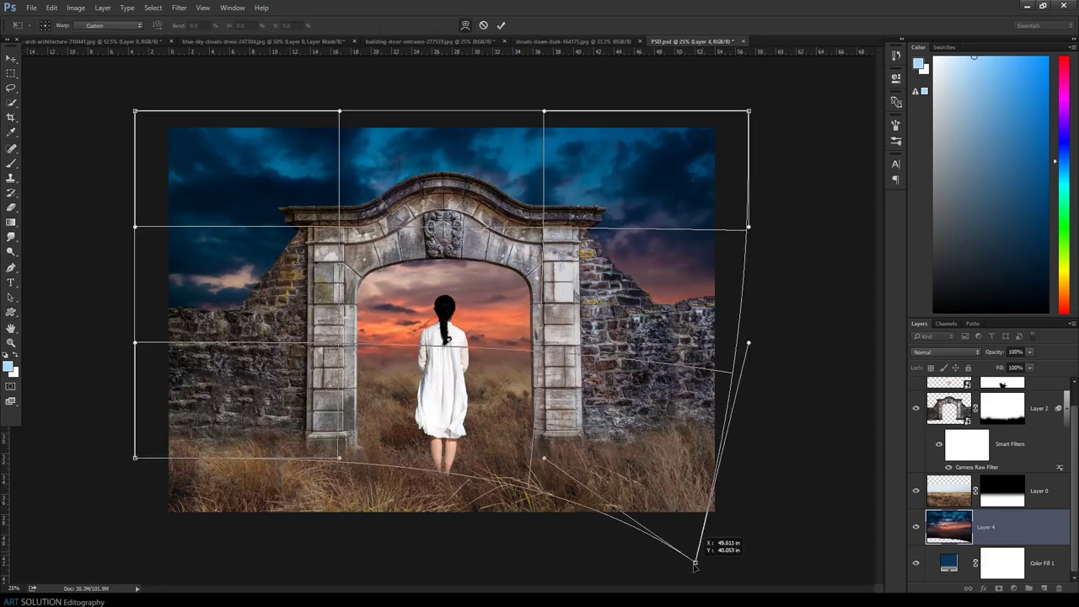
pyautogui.moveTo(749, 111); pyautogui.dragTo(795, 67)
pyautogui.moveTo(135, 111); pyautogui.dragTo(33, 56)
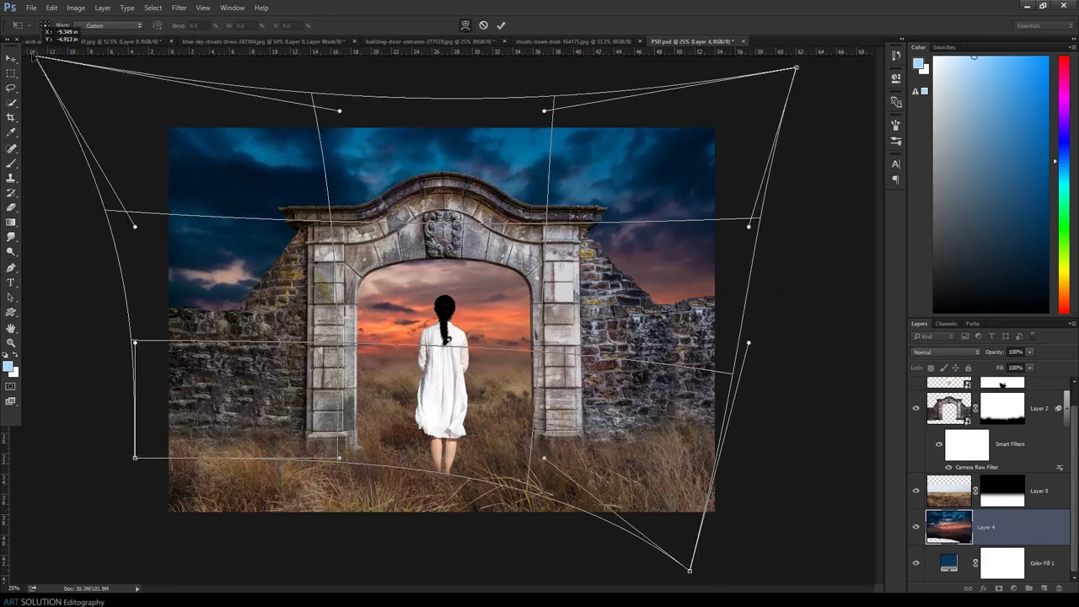
pyautogui.moveTo(135, 457)
pyautogui.mouseDown()
pyautogui.moveTo(167, 554)
pyautogui.moveTo(193, 580)
pyautogui.mouseUp()
pyautogui.moveTo(134, 226); pyautogui.dragTo(31, 208)
pyautogui.moveTo(135, 343); pyautogui.dragTo(101, 336)
# Refine the warp by raising the top edge and bending the sides, then commit it
pyautogui.moveTo(438, 110)
pyautogui.mouseDown()
pyautogui.moveTo(437, 79)
pyautogui.moveTo(437, 99)
pyautogui.mouseUp()
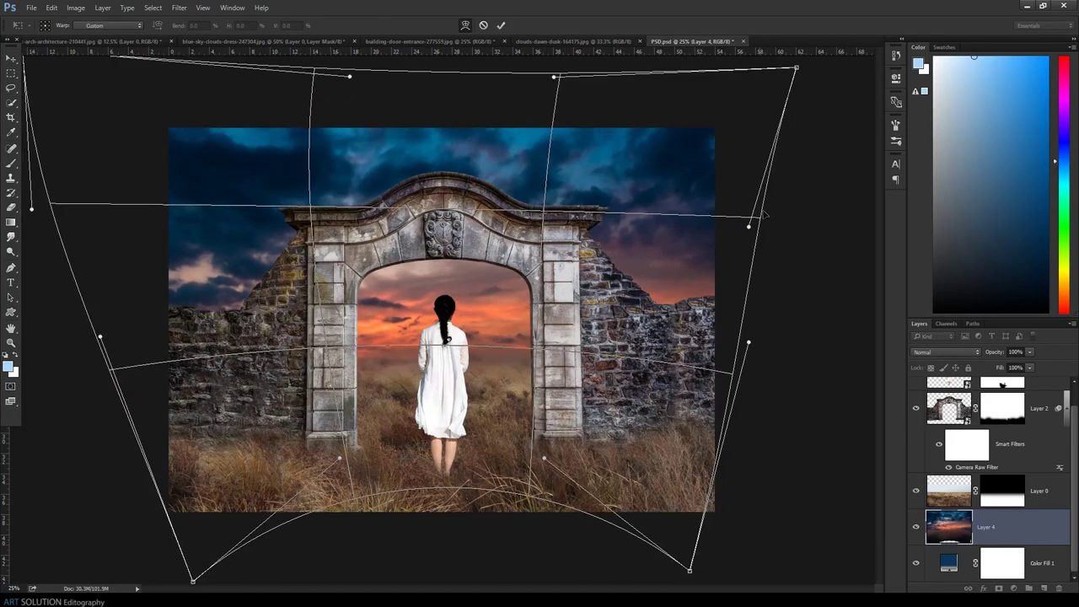
pyautogui.moveTo(763, 213); pyautogui.dragTo(736, 243)
pyautogui.moveTo(106, 231); pyautogui.dragTo(104, 251)
pyautogui.moveTo(462, 145); pyautogui.dragTo(461, 123)
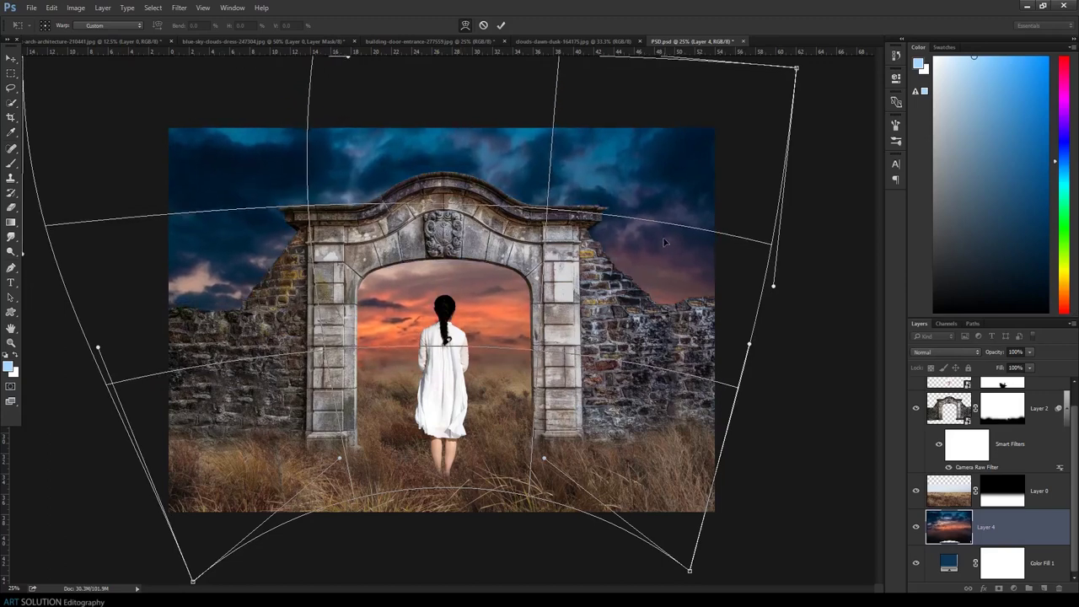
pyautogui.moveTo(725, 241); pyautogui.dragTo(724, 263)
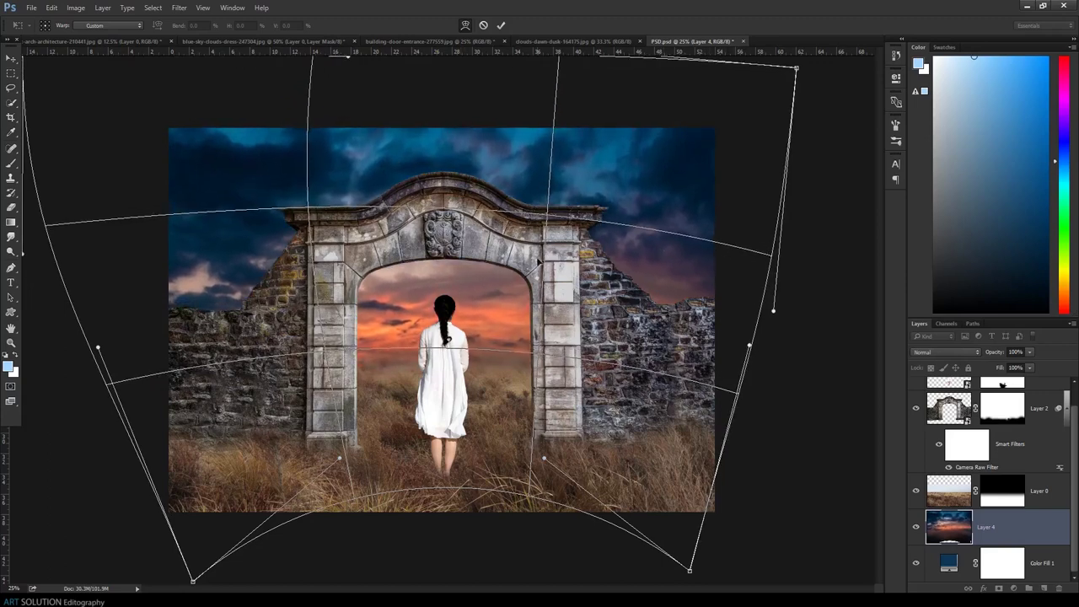
pyautogui.click(501, 25)
pyautogui.hotkey('ctrl', '-')
pyautogui.hotkey('ctrl', '+')
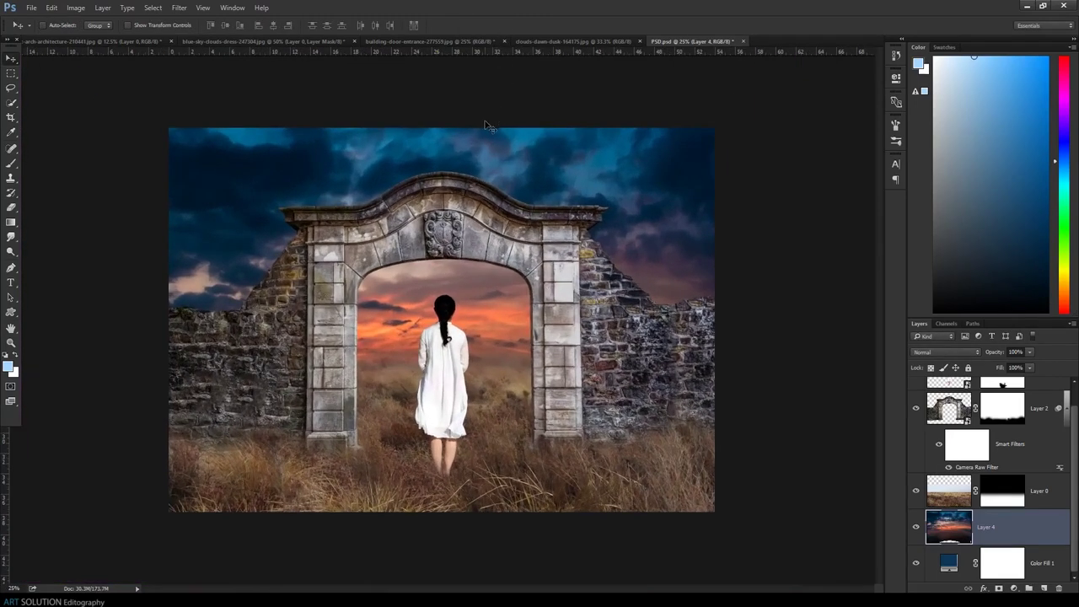
# Switch to the building-door photo, zoom in on the wall lantern and pick the Pen tool
pyautogui.click(289, 42)
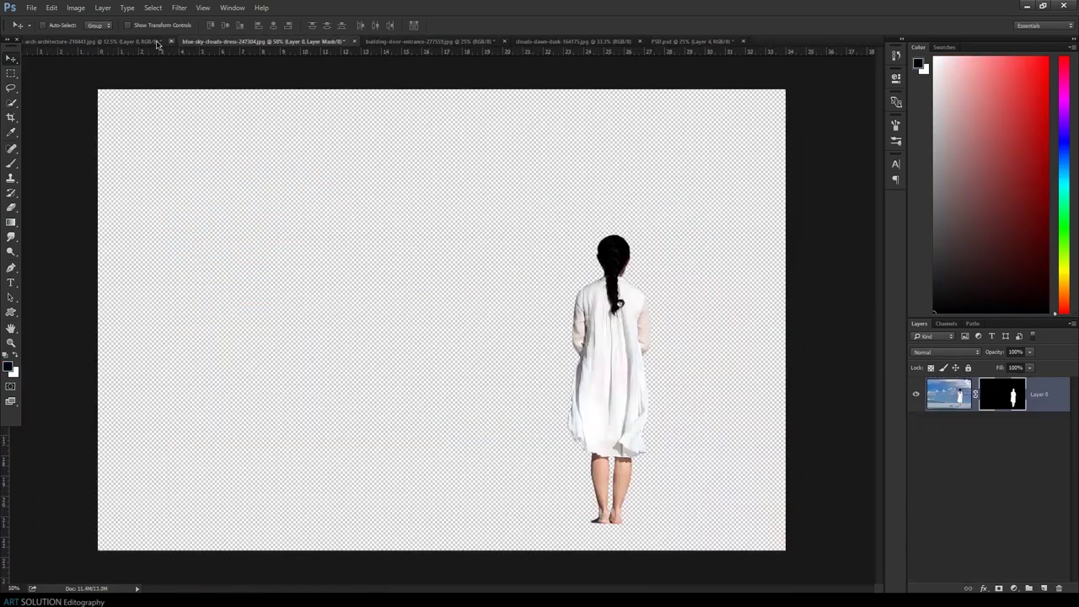
pyautogui.click(416, 40)
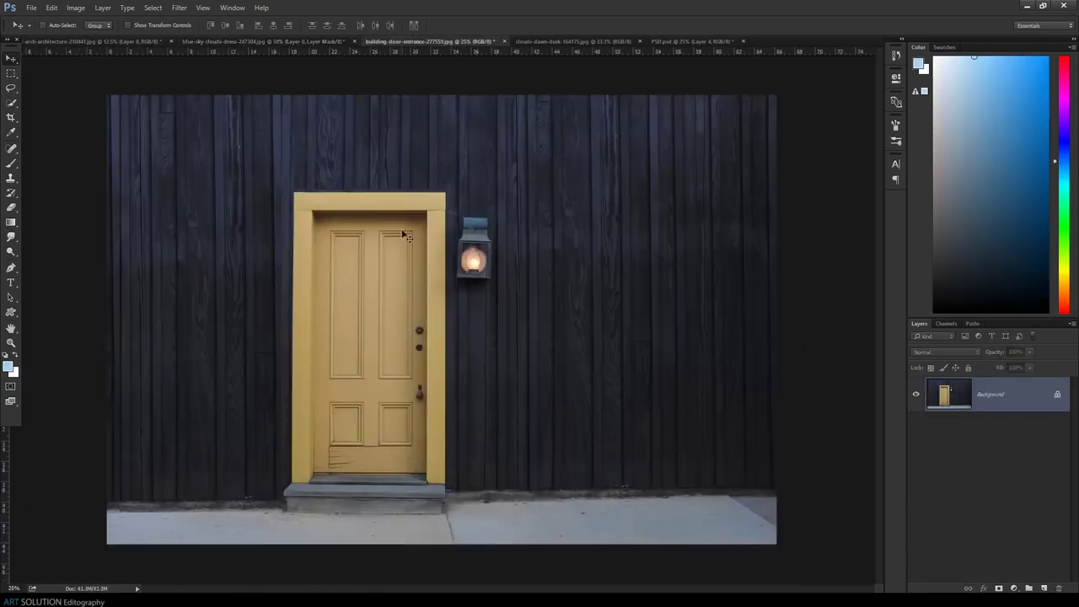
pyautogui.hotkey('ctrl', '+')
pyautogui.hotkey('ctrl', '+')
pyautogui.hotkey('ctrl', '+')
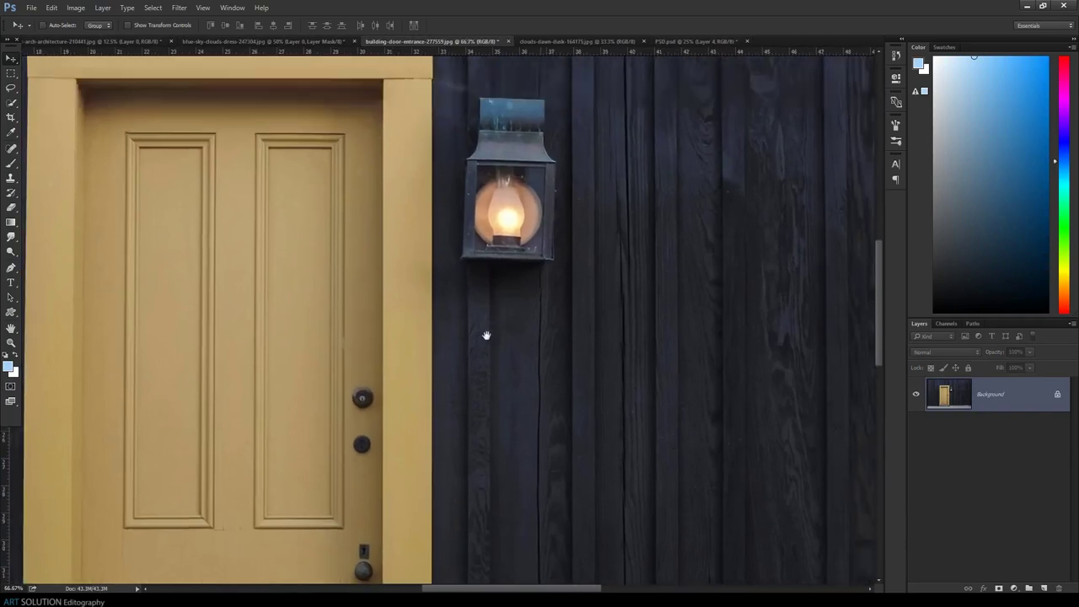
pyautogui.hotkey('ctrl', '+')
pyautogui.hotkey('ctrl', '+')
pyautogui.press('p')
pyautogui.hotkey('ctrl', '+')
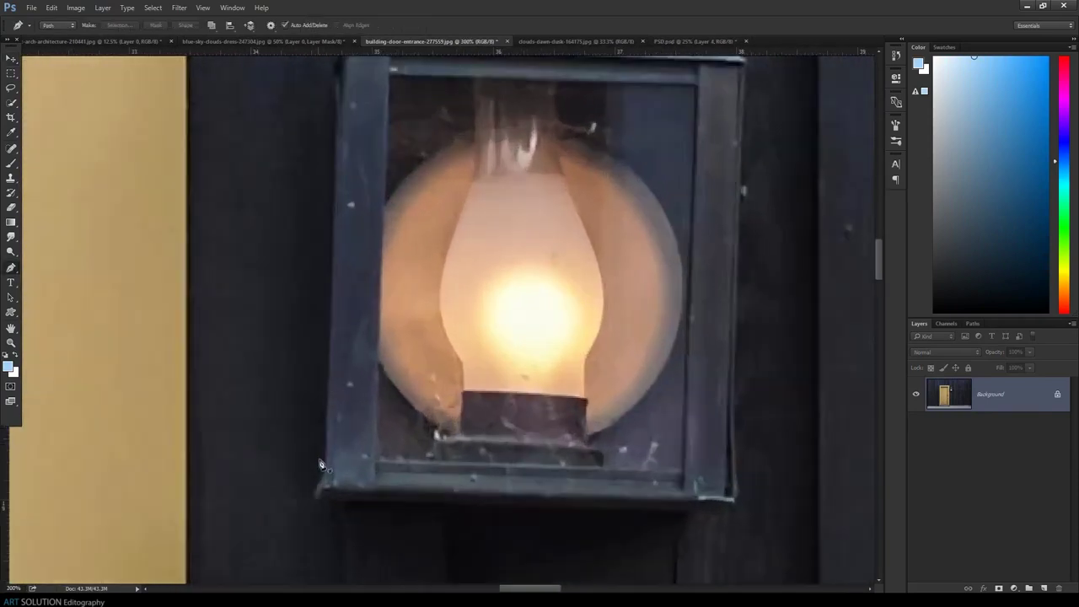
# Trace a pen path around the lantern's edges, over its flared roof and under its base
pyautogui.click(321, 488)
pyautogui.click(335, 168)
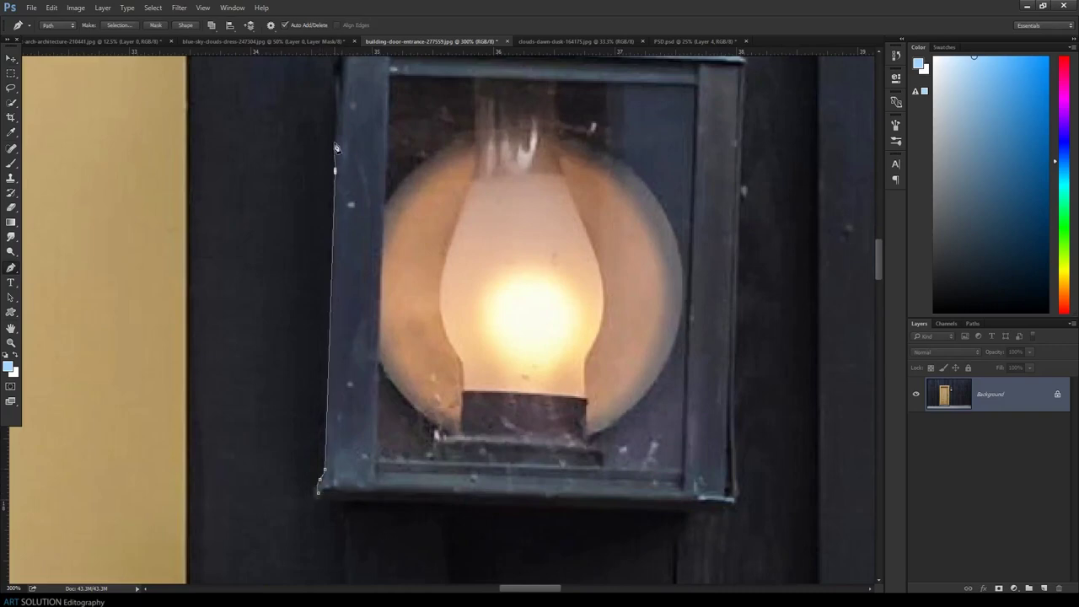
pyautogui.moveTo(337, 96); pyautogui.dragTo(308, 446)
pyautogui.moveTo(365, 311); pyautogui.dragTo(368, 278)
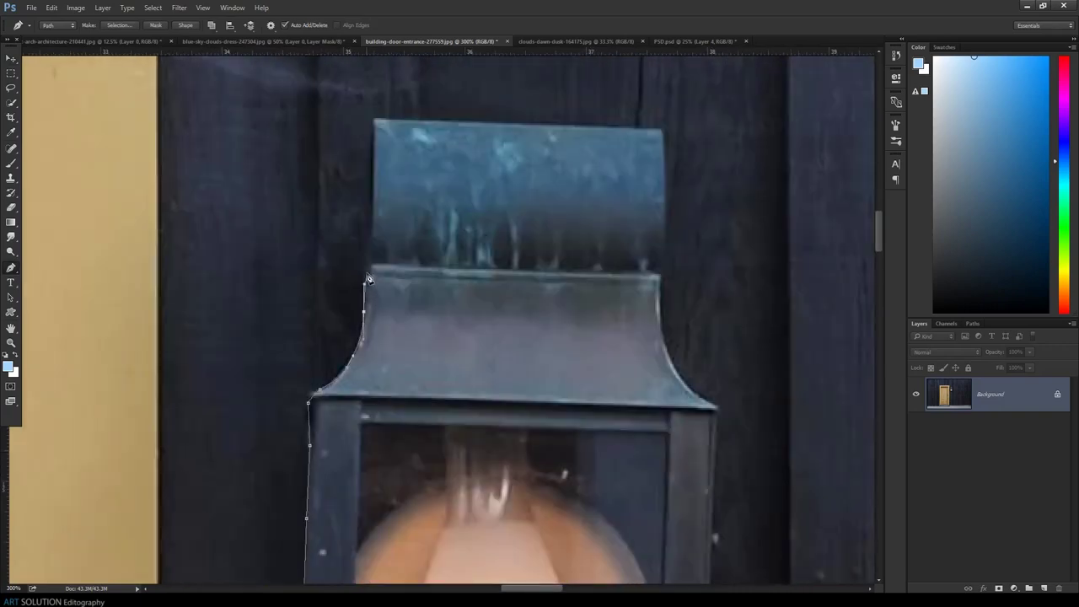
pyautogui.click(661, 129)
pyautogui.click(663, 274)
pyautogui.moveTo(677, 365); pyautogui.dragTo(684, 381)
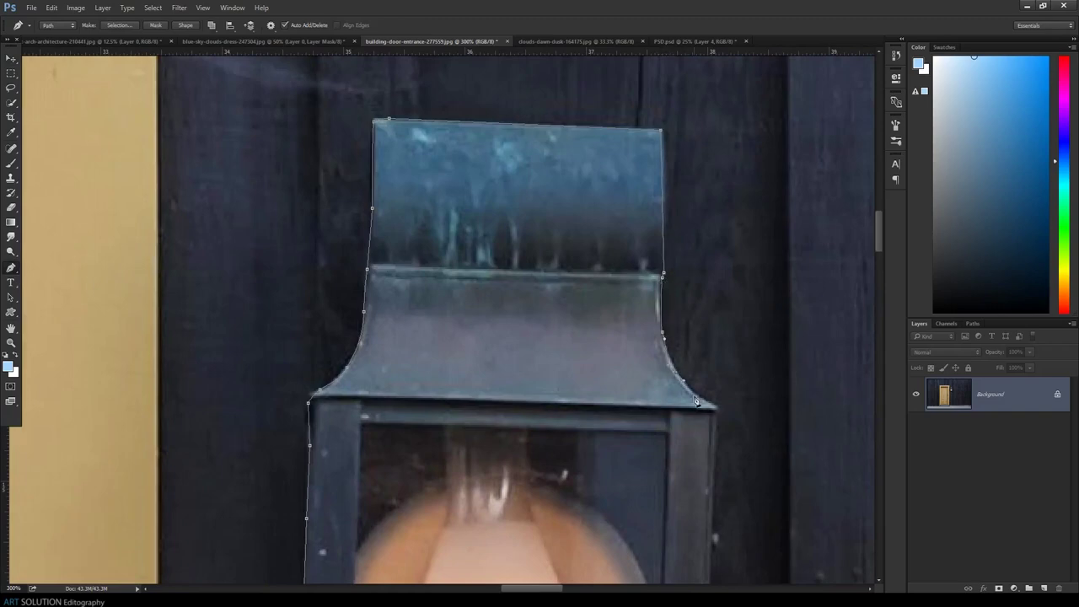
pyautogui.moveTo(719, 514); pyautogui.dragTo(550, 42)
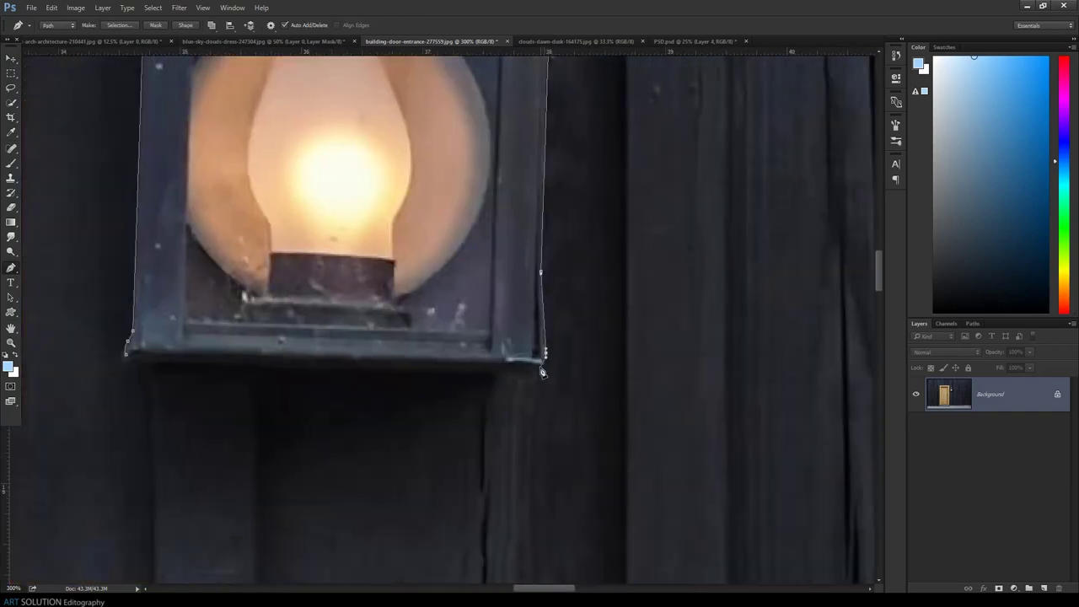
pyautogui.moveTo(502, 380)
pyautogui.mouseDown()
pyautogui.moveTo(313, 441)
pyautogui.moveTo(157, 414)
pyautogui.mouseUp()
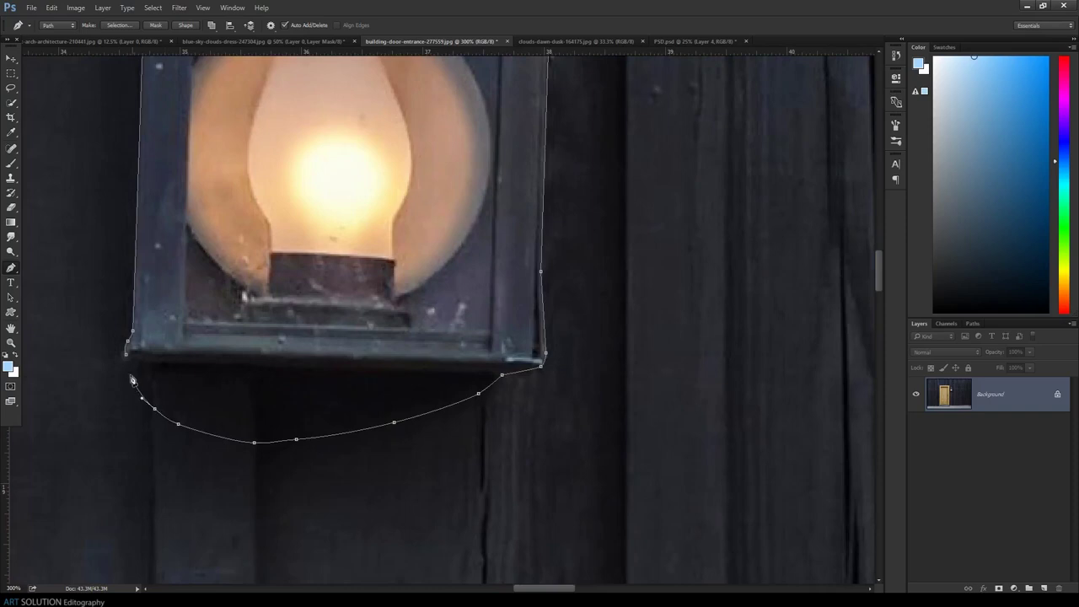
pyautogui.hotkey('ctrl', '-')
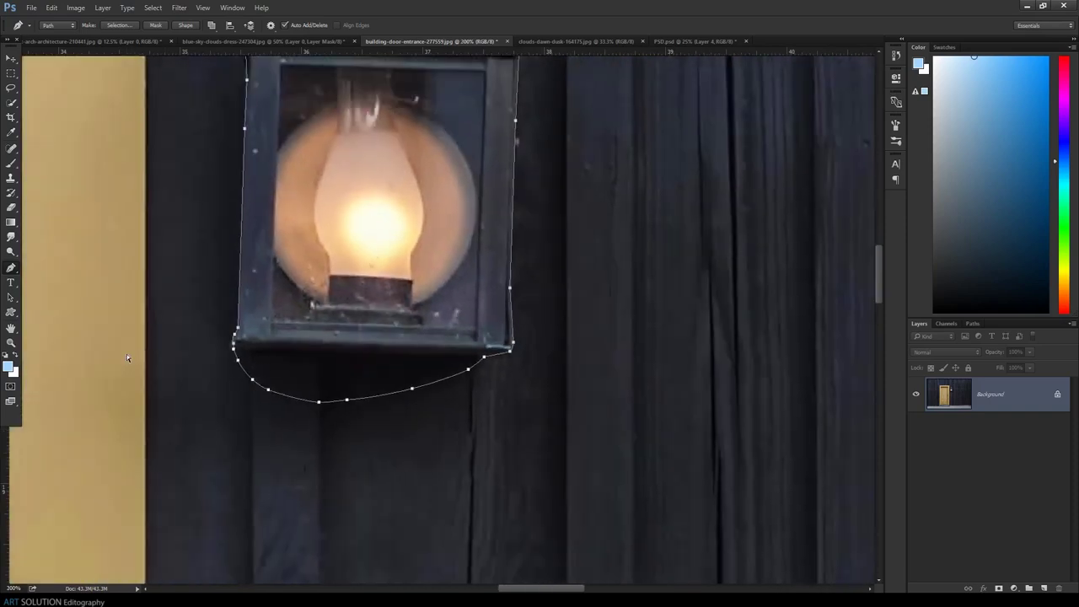
pyautogui.hotkey('ctrl', '-')
pyautogui.hotkey('ctrl', '-')
pyautogui.hotkey('ctrl', '-')
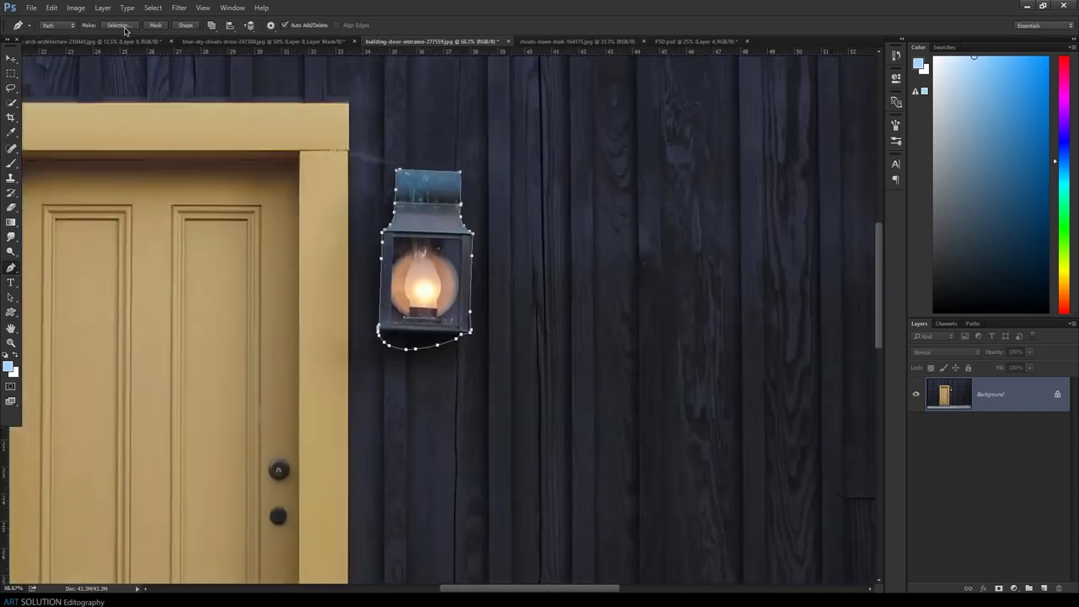
# Turn the lantern path into a selection and mask Layer 0 to keep only the lantern
pyautogui.click(125, 27)
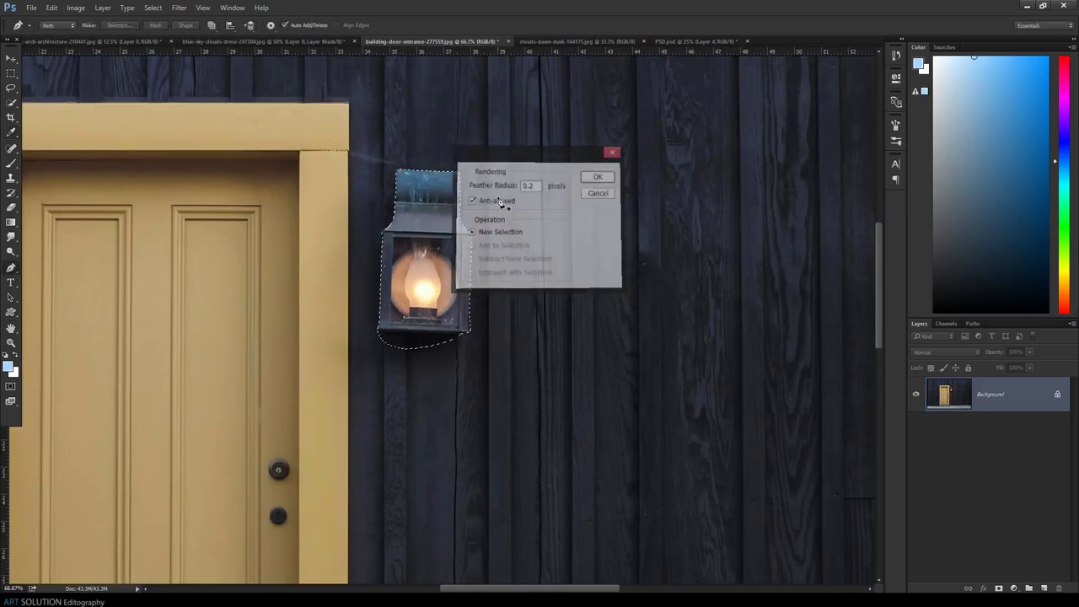
pyautogui.press('Return')
pyautogui.click(1000, 587)
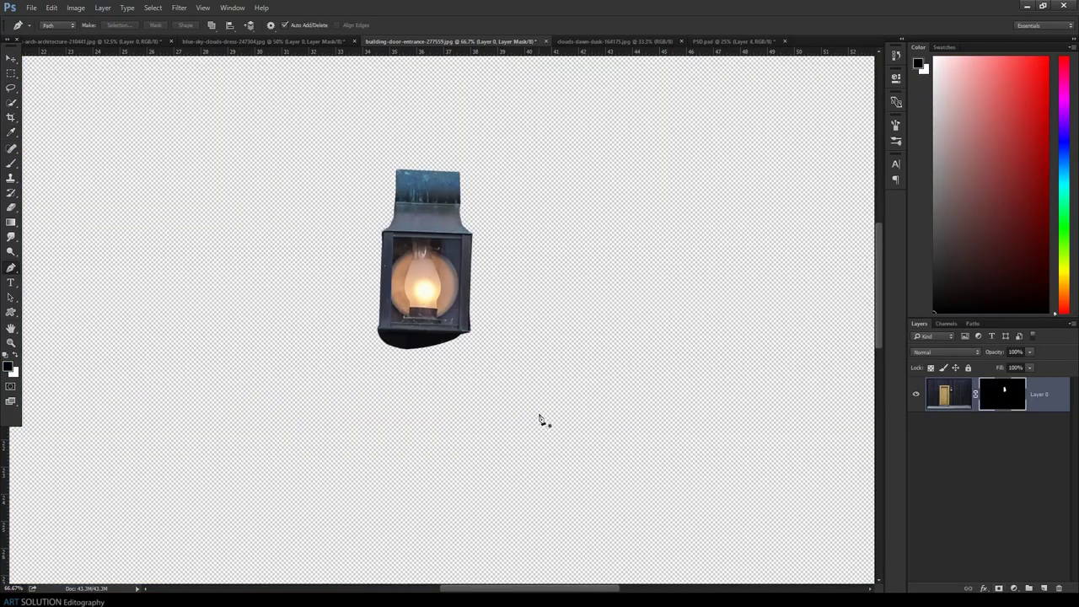
pyautogui.click(11, 57)
# Drag the lantern cutout into the composite as Layer 5 on the arch's right side
pyautogui.moveTo(517, 315)
pyautogui.mouseDown()
pyautogui.moveTo(550, 146)
pyautogui.moveTo(675, 155)
pyautogui.mouseUp()
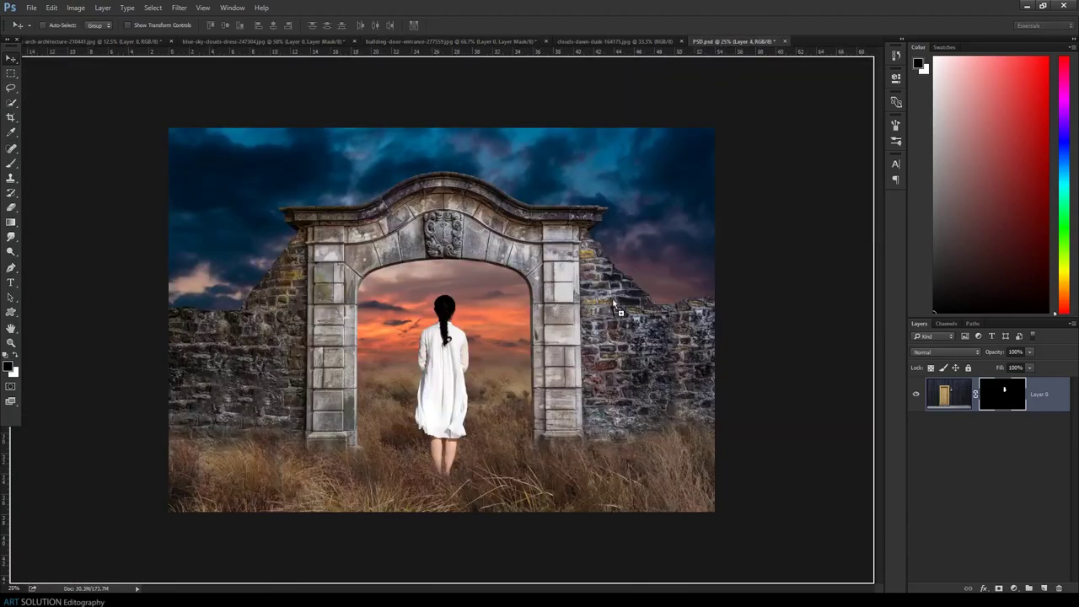
pyautogui.moveTo(674, 155); pyautogui.dragTo(622, 307)
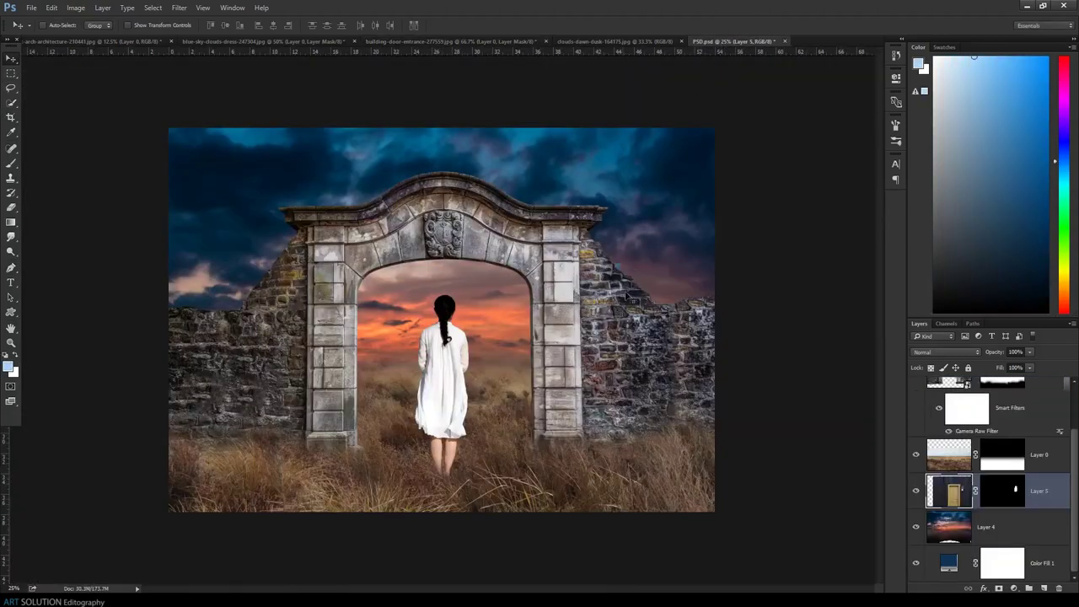
pyautogui.scroll(2, 967, 460)
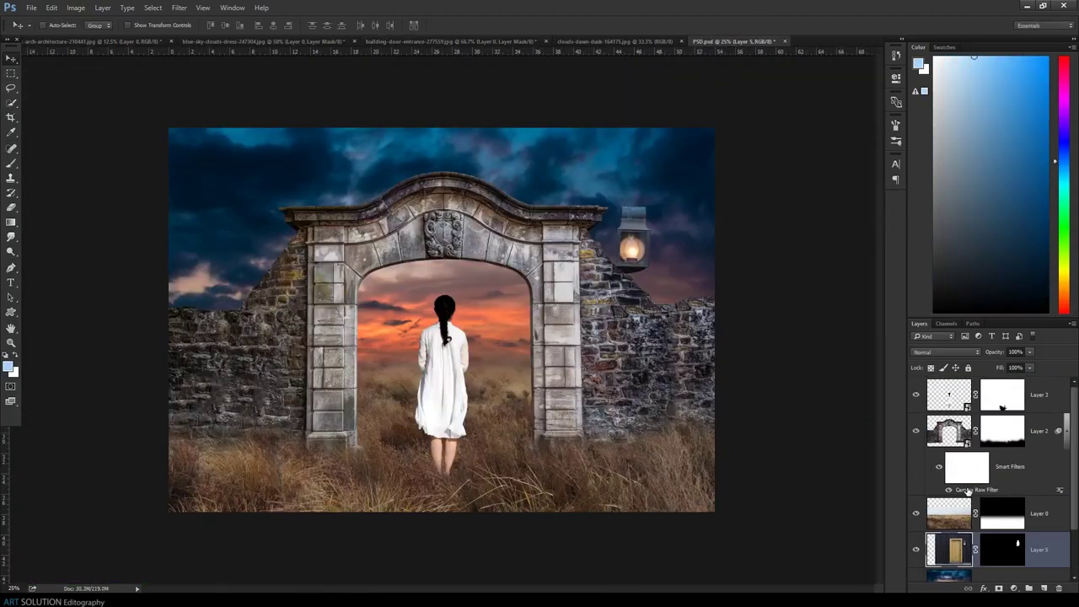
pyautogui.moveTo(961, 546); pyautogui.dragTo(953, 414)
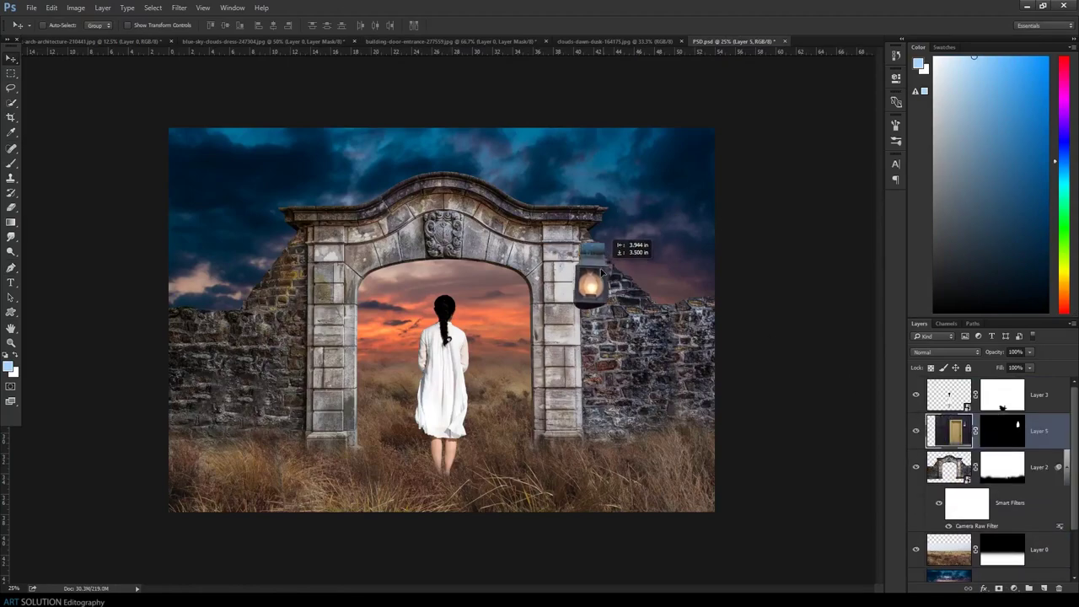
pyautogui.moveTo(646, 232); pyautogui.dragTo(580, 288)
pyautogui.hotkey('ctrl', '+')
pyautogui.hotkey('ctrl', '+')
pyautogui.hotkey('ctrl', '+')
pyautogui.moveTo(597, 272); pyautogui.dragTo(201, 289)
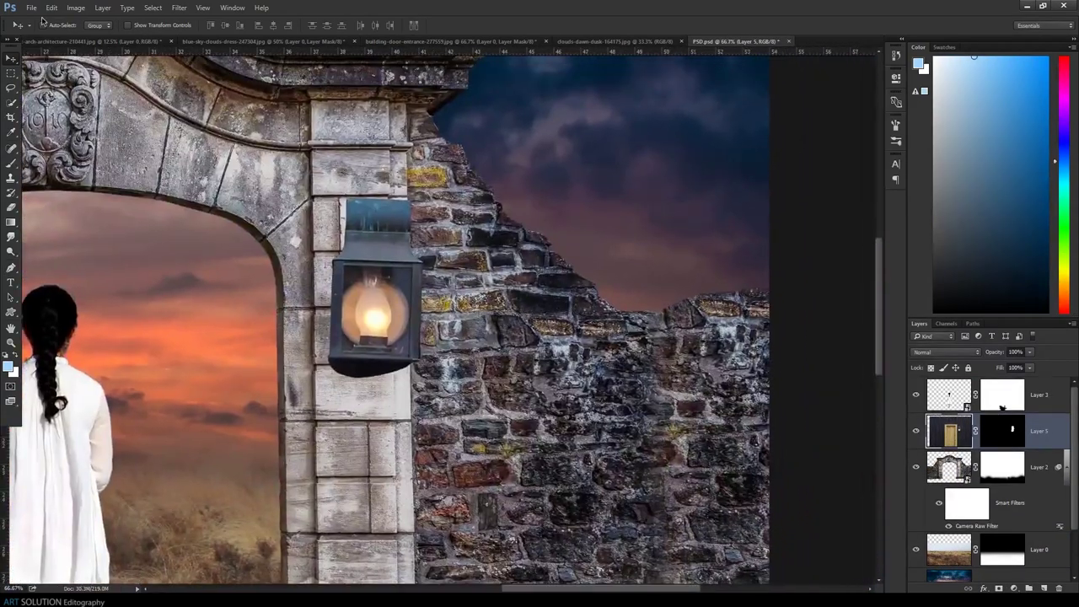
# Free Transform the lantern down to about 49.6%, tilt it slightly, and commit
pyautogui.click(51, 8)
pyautogui.click(75, 228)
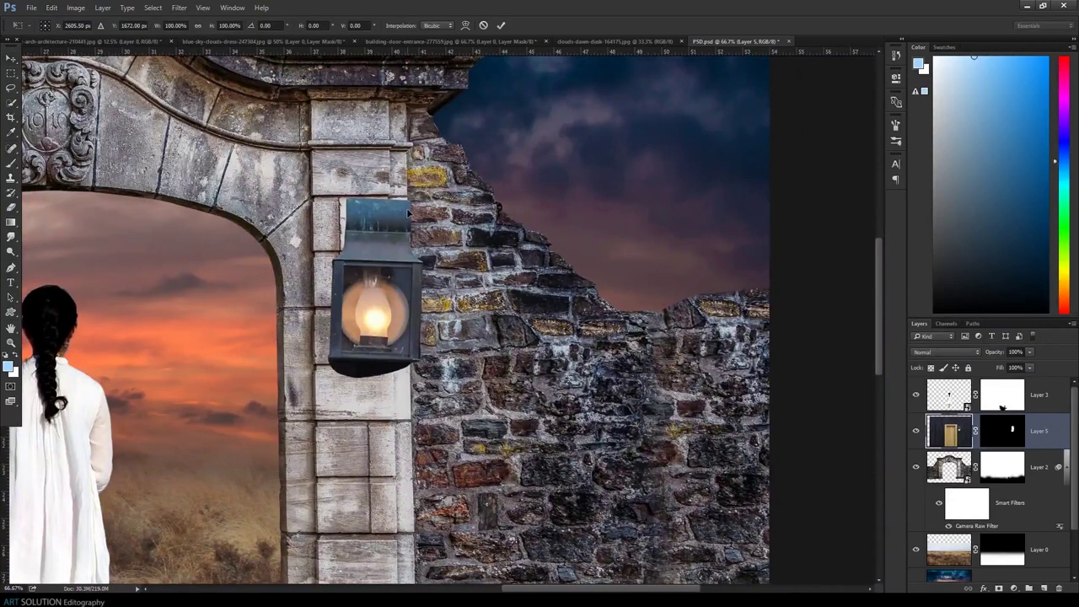
pyautogui.hotkey('ctrl', '-')
pyautogui.hotkey('ctrl', '-')
pyautogui.hotkey('ctrl', '-')
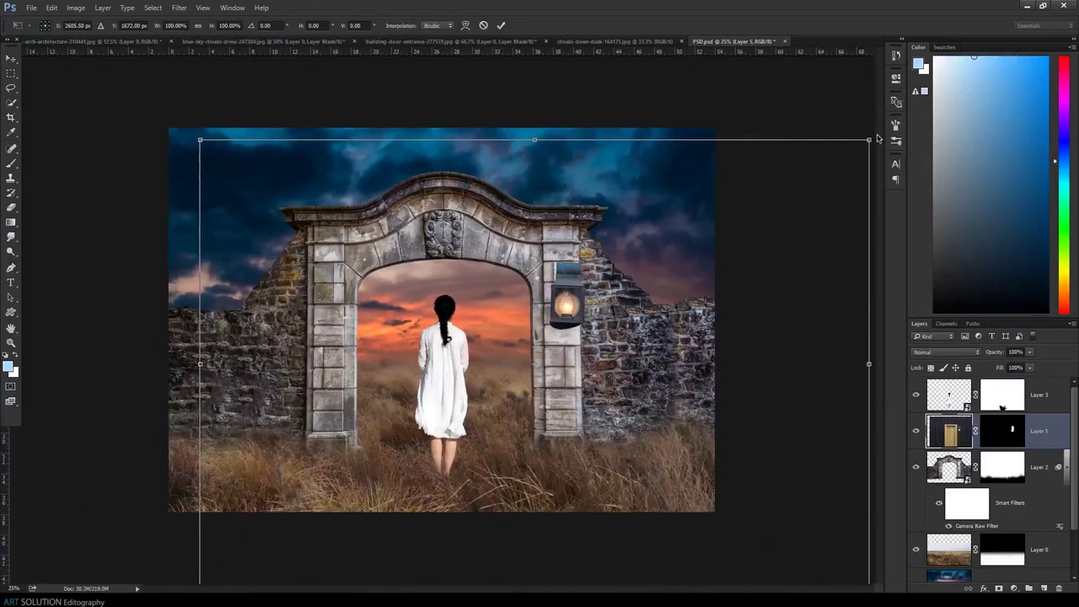
pyautogui.moveTo(877, 138); pyautogui.dragTo(819, 212)
pyautogui.moveTo(838, 511); pyautogui.dragTo(669, 439)
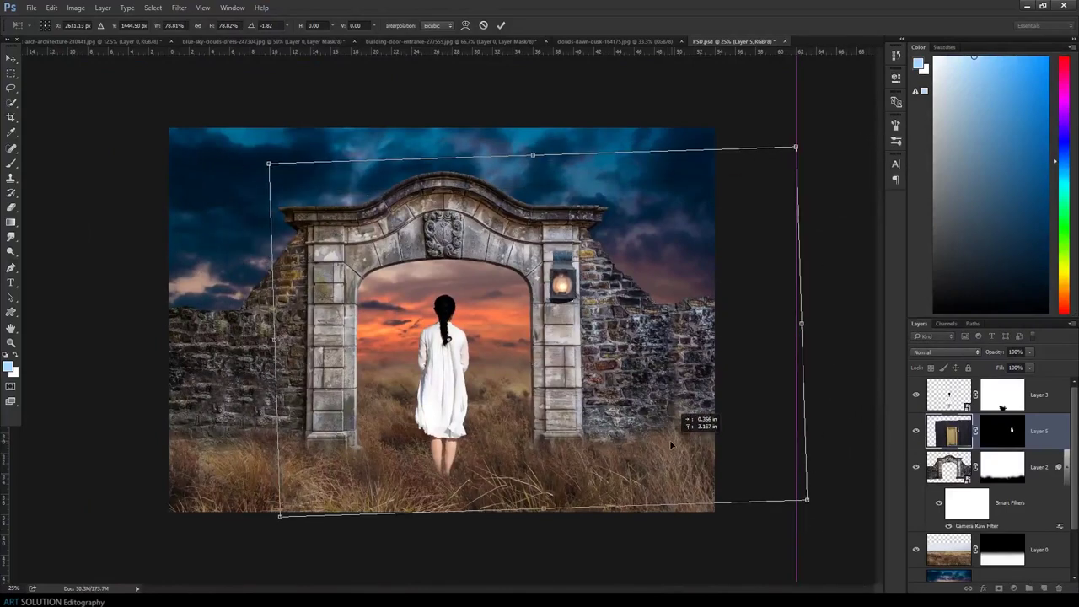
pyautogui.moveTo(807, 500); pyautogui.dragTo(742, 481)
pyautogui.moveTo(634, 434); pyautogui.dragTo(642, 412)
pyautogui.moveTo(742, 185); pyautogui.dragTo(703, 209)
pyautogui.press('Right')
pyautogui.press('Right')
pyautogui.press('Right')
pyautogui.press('Right')
pyautogui.press('Right')
pyautogui.press('Right')
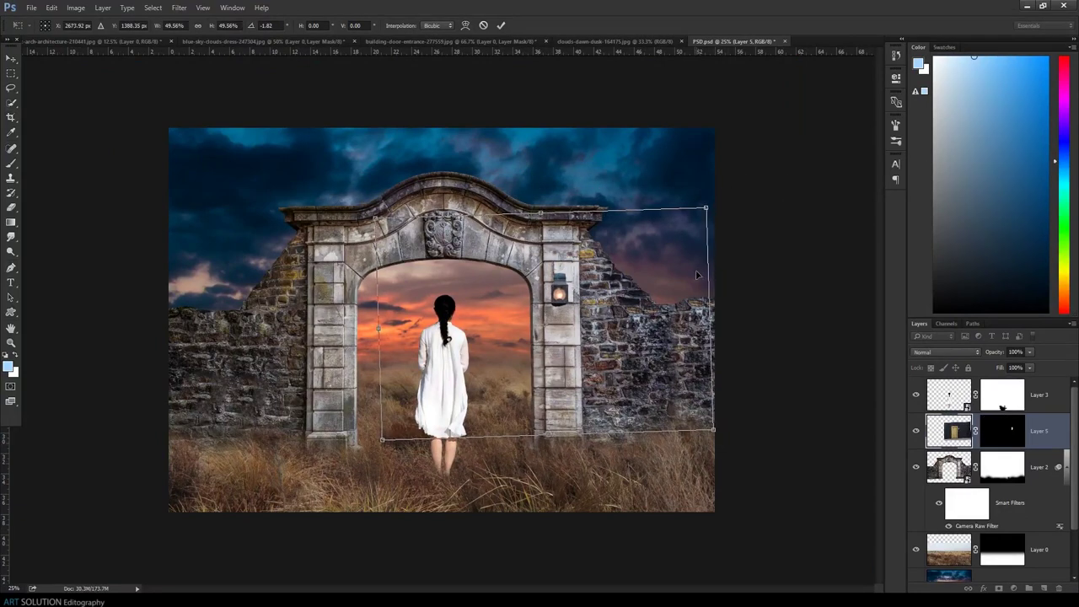
pyautogui.press('Return')
# Zoom in and nudge the lantern slightly right onto the pillar
pyautogui.hotkey('ctrl', '+')
pyautogui.hotkey('ctrl', '+')
pyautogui.scroll(1, 695, 269)
pyautogui.scroll(1, 695, 270)
pyautogui.scroll(1, 511, 316)
pyautogui.scroll(1, 180, 349)
pyautogui.press('Right')
pyautogui.press('Right')
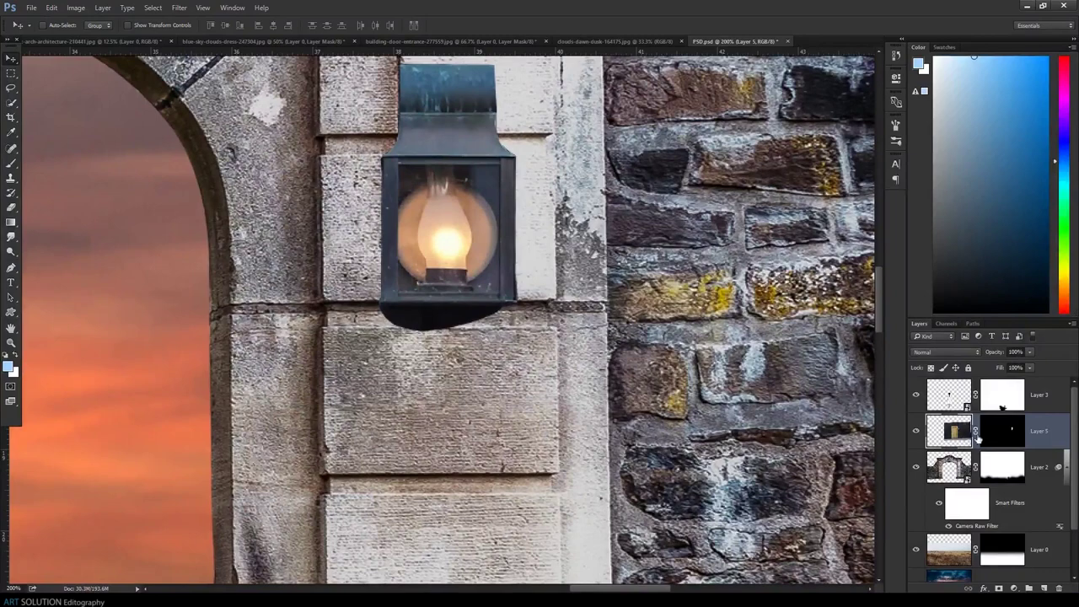
# Paint black on Layer 5's mask with a size-70 brush to hide the lantern's shadow and stray edges
pyautogui.click(1000, 444)
pyautogui.press('b')
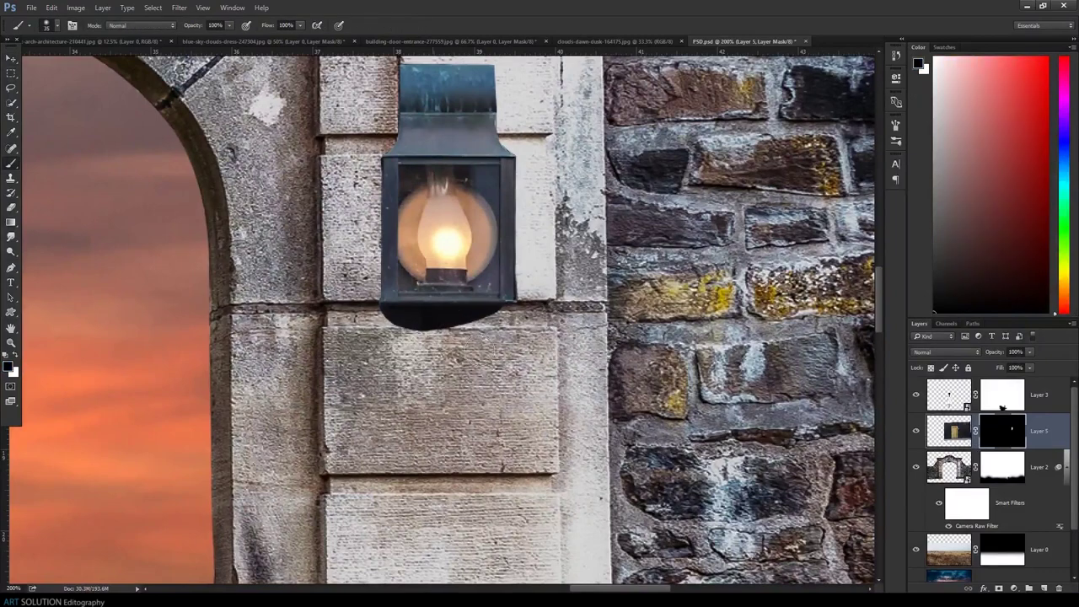
pyautogui.moveTo(396, 323); pyautogui.dragTo(489, 322)
pyautogui.press(']')
pyautogui.press(']')
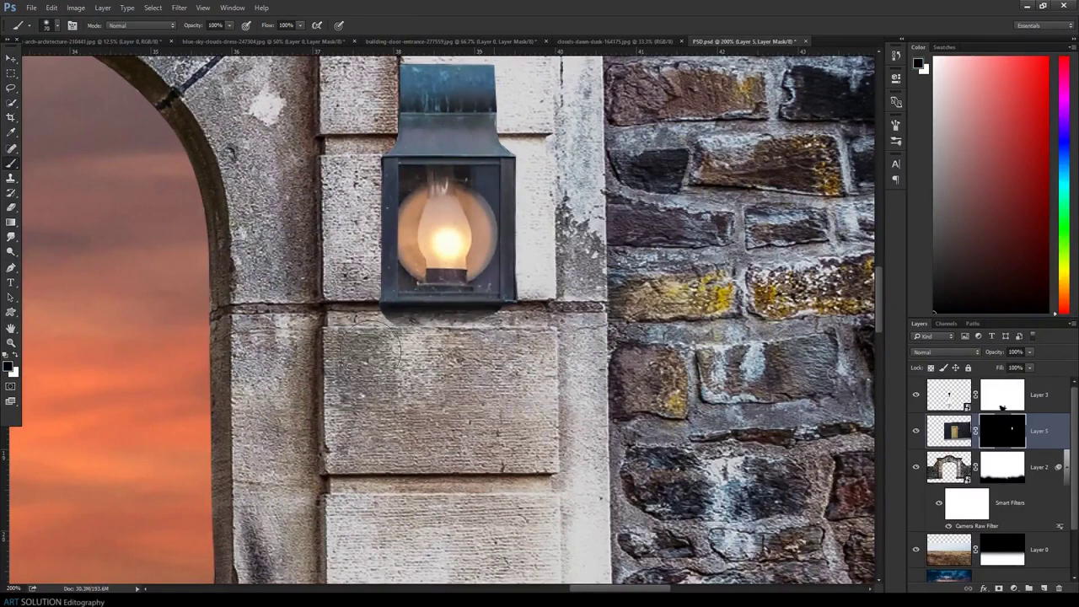
pyautogui.moveTo(493, 321); pyautogui.dragTo(396, 322)
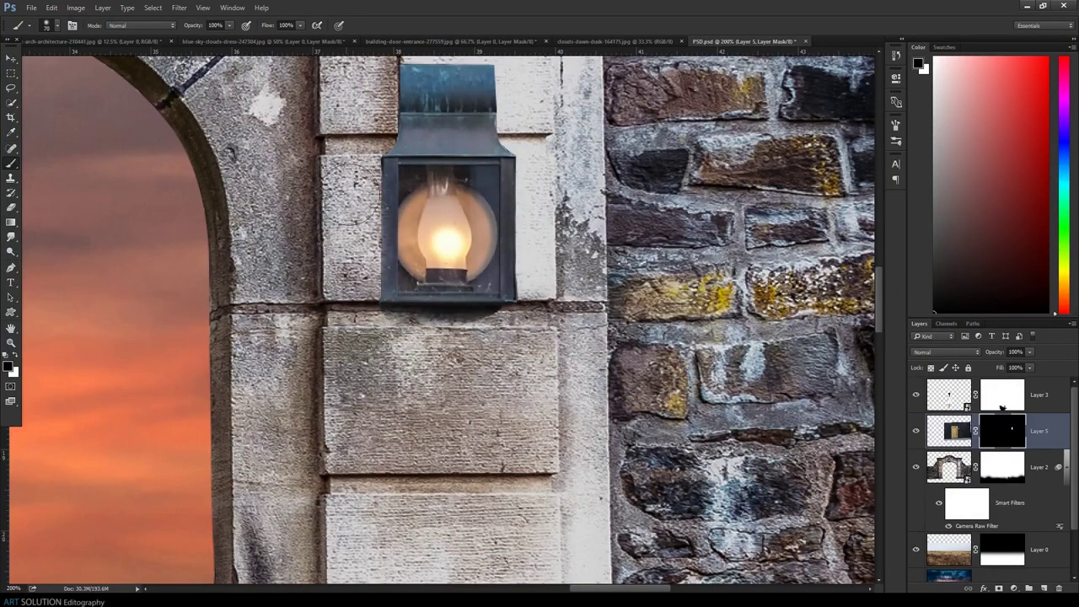
pyautogui.scroll(5, 337, 182)
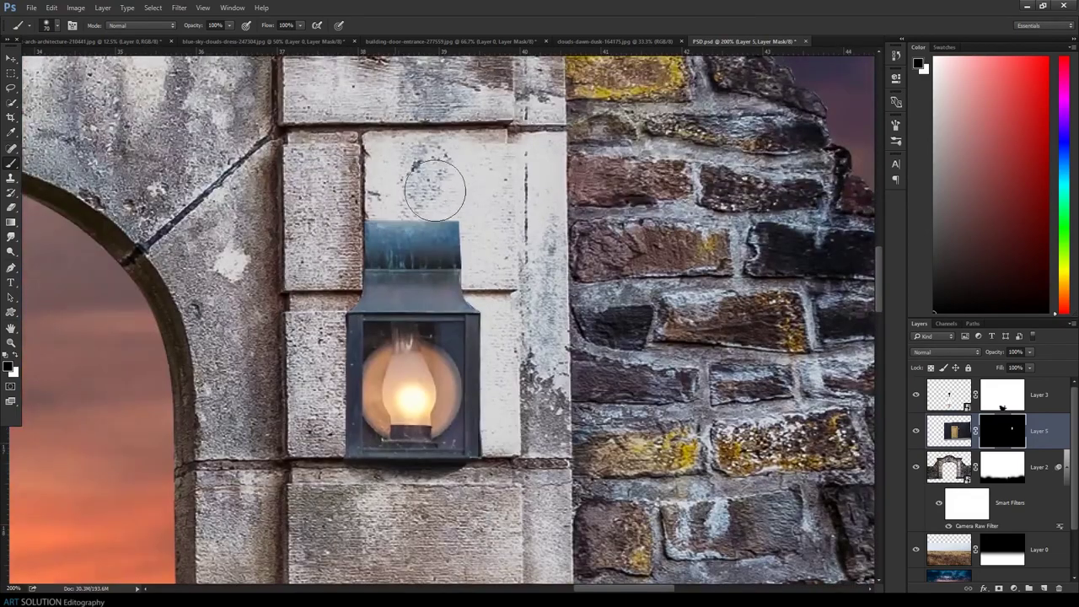
pyautogui.moveTo(371, 185); pyautogui.dragTo(514, 468)
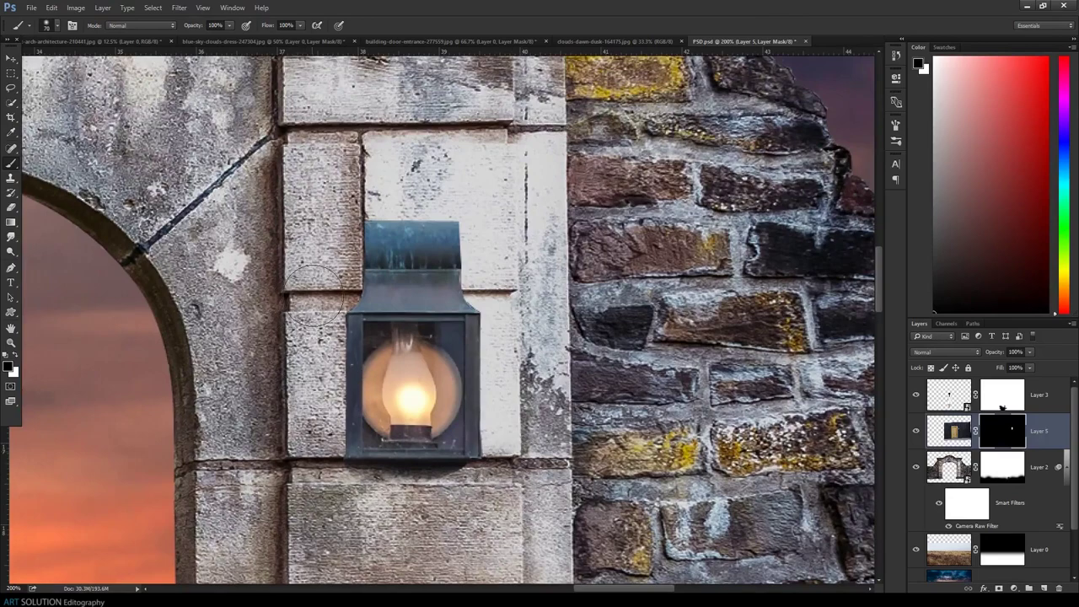
pyautogui.hotkey('ctrl', '-')
pyautogui.hotkey('ctrl', '-')
pyautogui.hotkey('ctrl', '-')
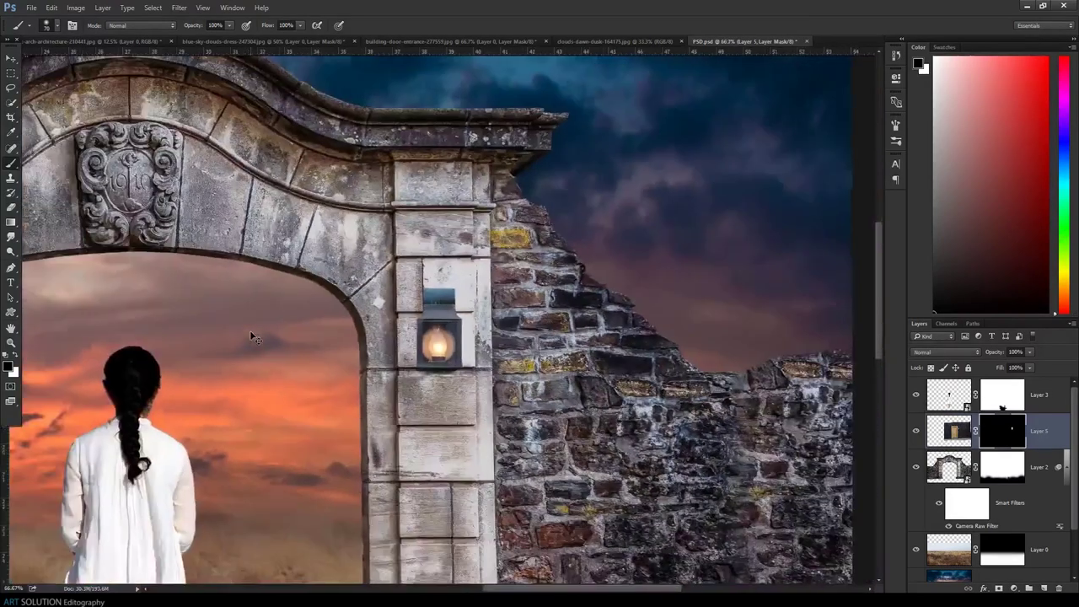
pyautogui.hotkey('ctrl', '-')
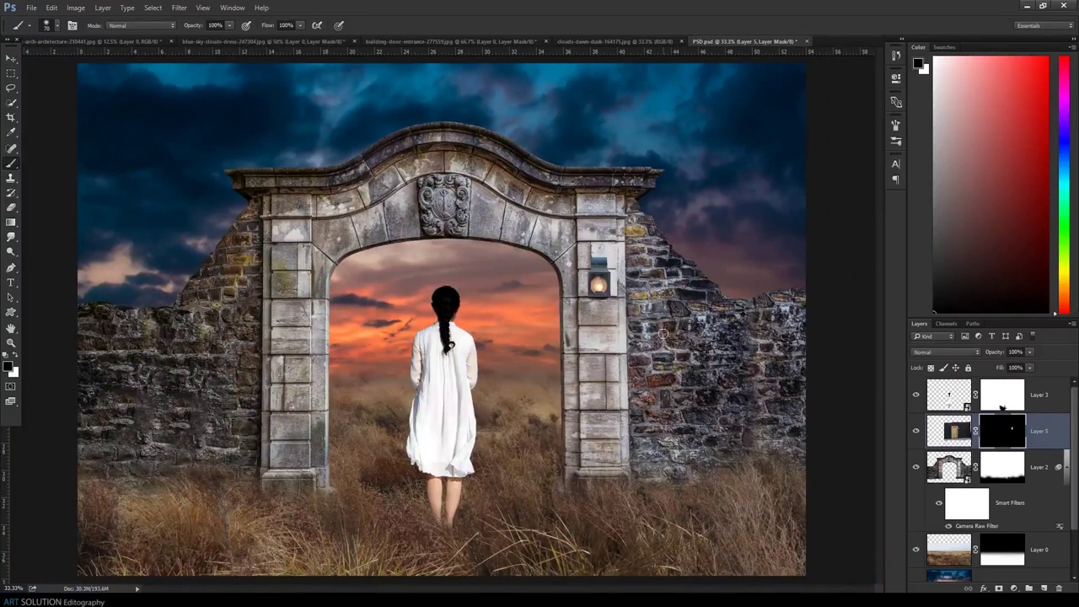
pyautogui.press('v')
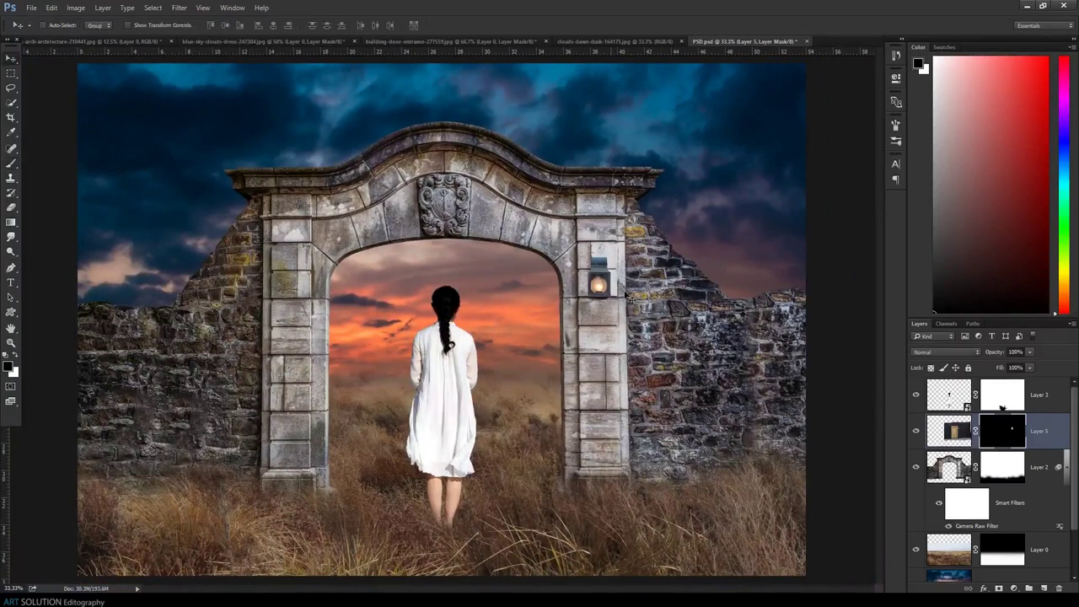
# Duplicate Layer 5 to create Layer 5 copy
pyautogui.rightClick(1072, 440)
pyautogui.rightClick(1049, 431)
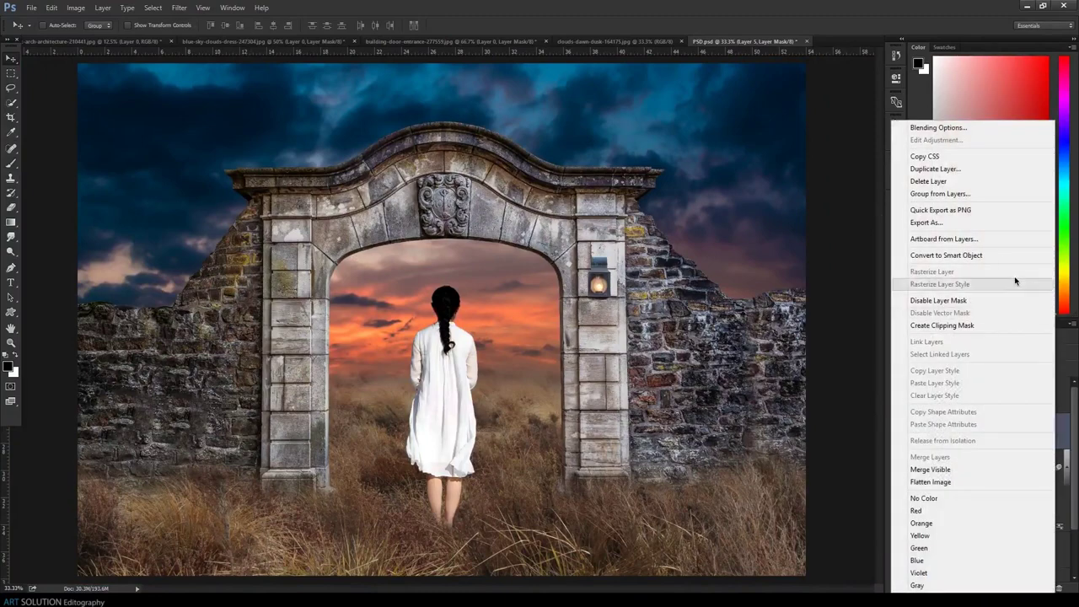
pyautogui.click(961, 168)
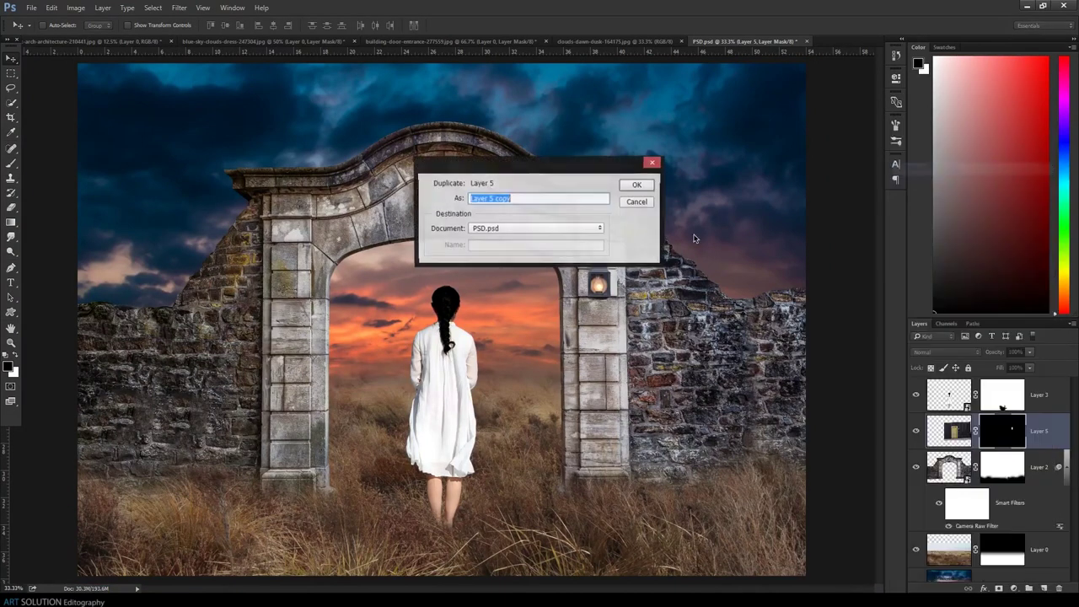
pyautogui.click(639, 186)
# Move the lantern copy onto the arch's left pillar, nudging it up and left
pyautogui.moveTo(605, 290); pyautogui.dragTo(295, 295)
pyautogui.press('Left')
pyautogui.press('Left')
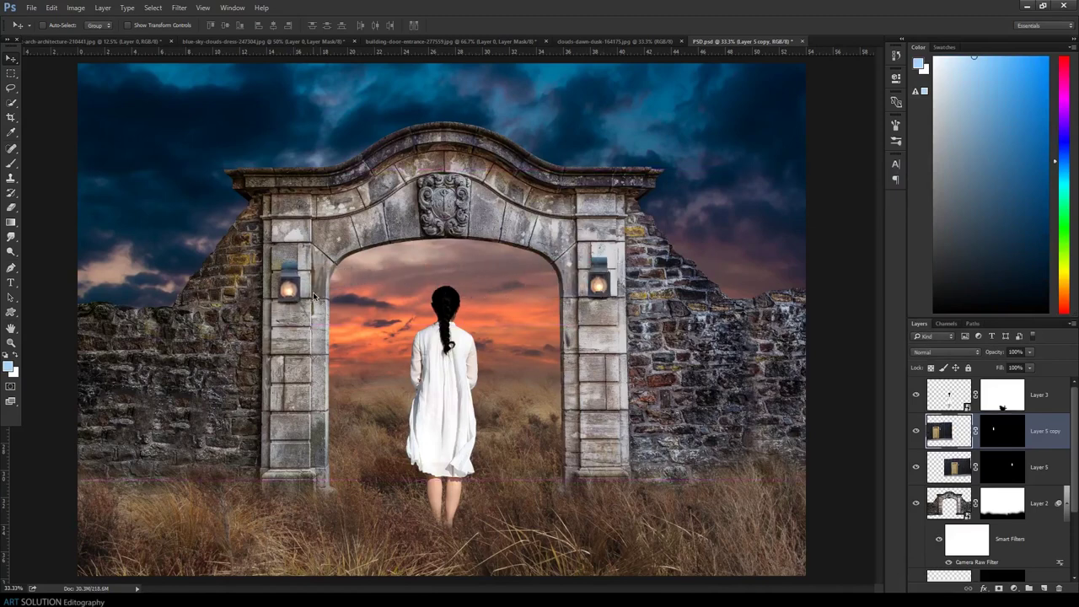
pyautogui.press('Up')
pyautogui.press('Up')
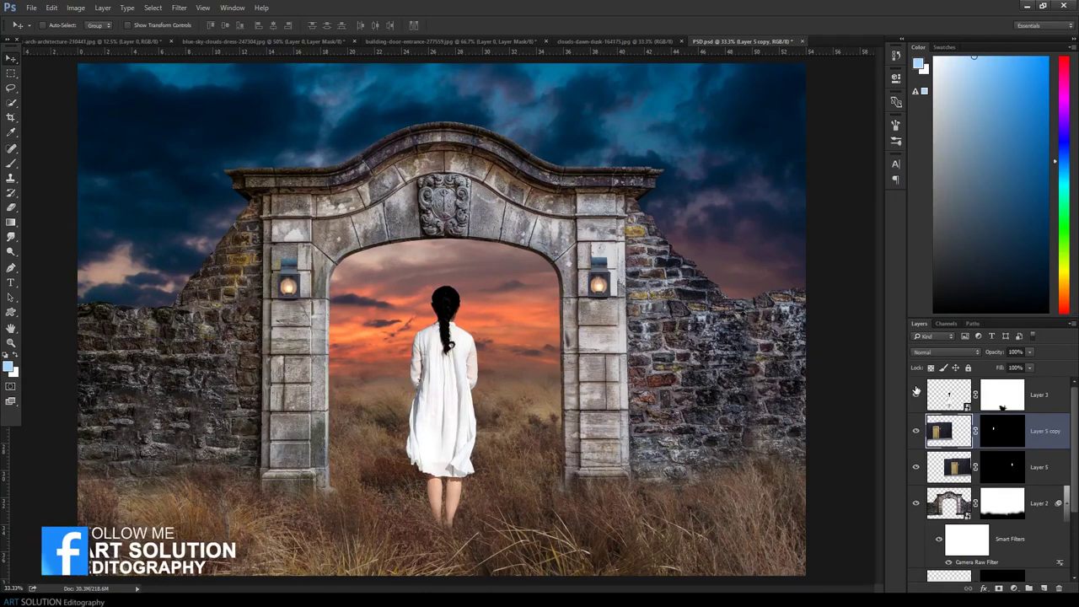
pyautogui.click(1001, 474)
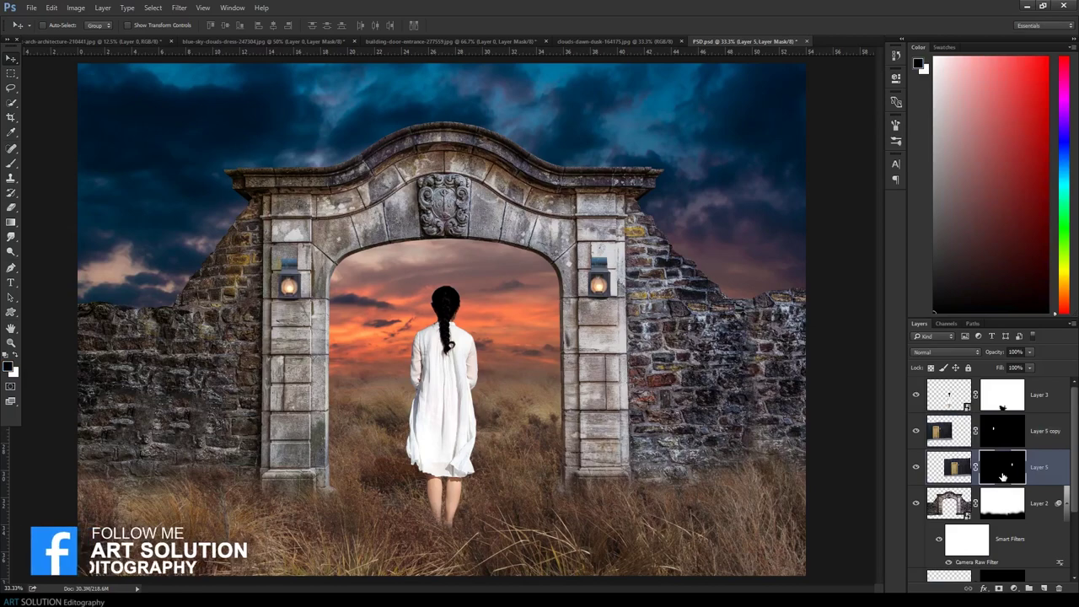
pyautogui.click(948, 471)
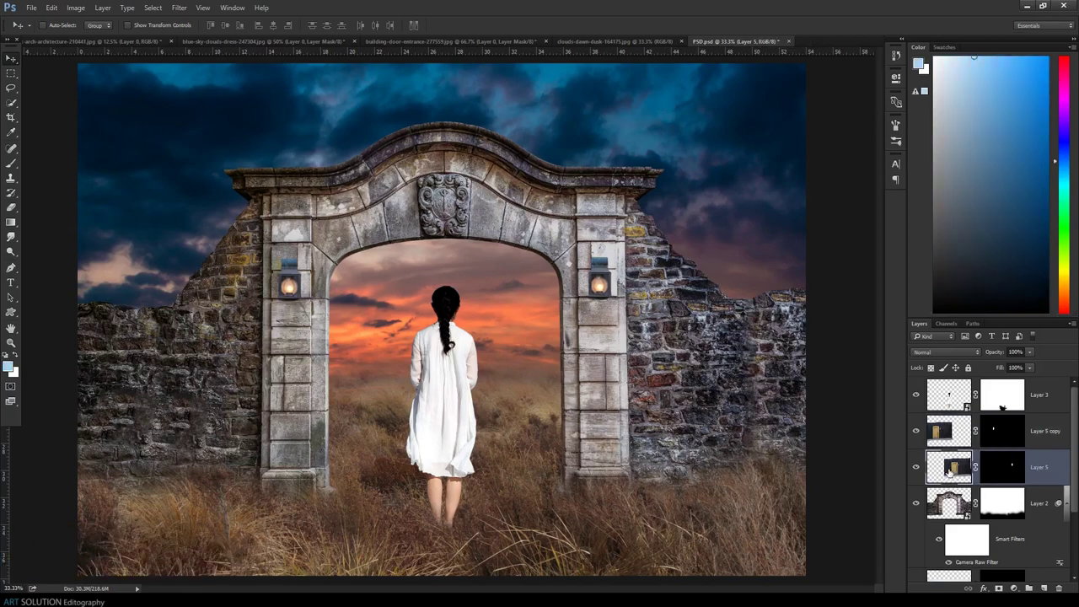
# Apply Color Balance +19/0/-31 to the right lantern on Layer 5
pyautogui.click(75, 8)
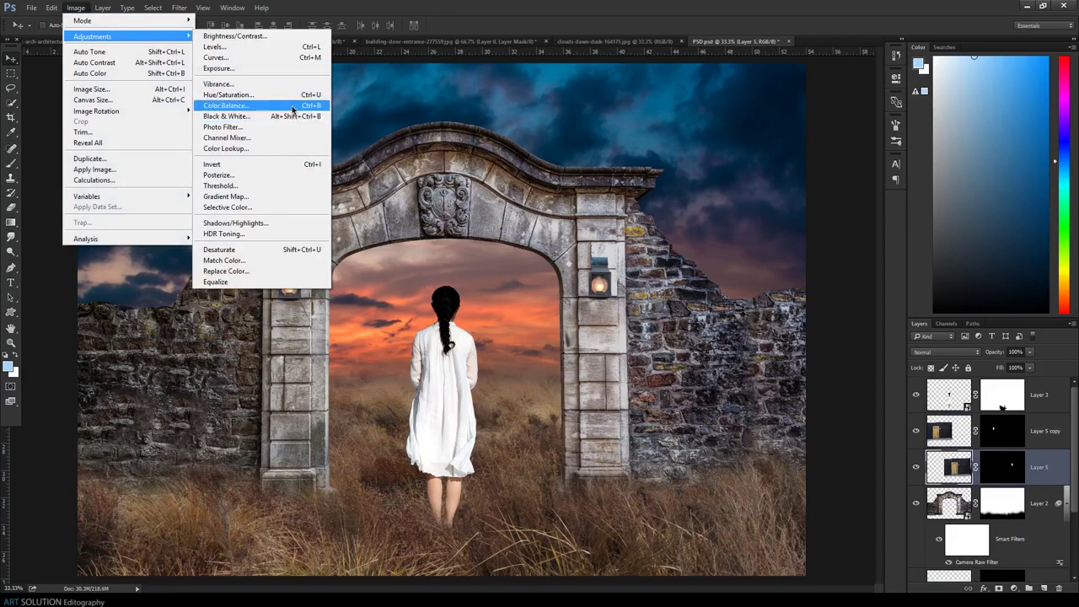
pyautogui.click(292, 109)
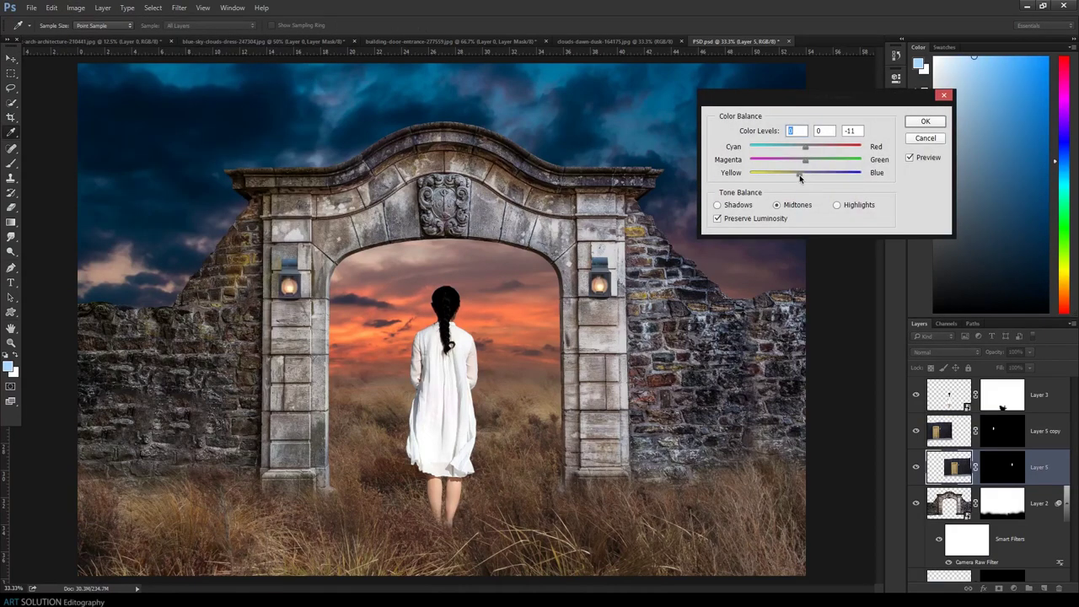
pyautogui.moveTo(791, 173); pyautogui.dragTo(787, 174)
pyautogui.click(925, 122)
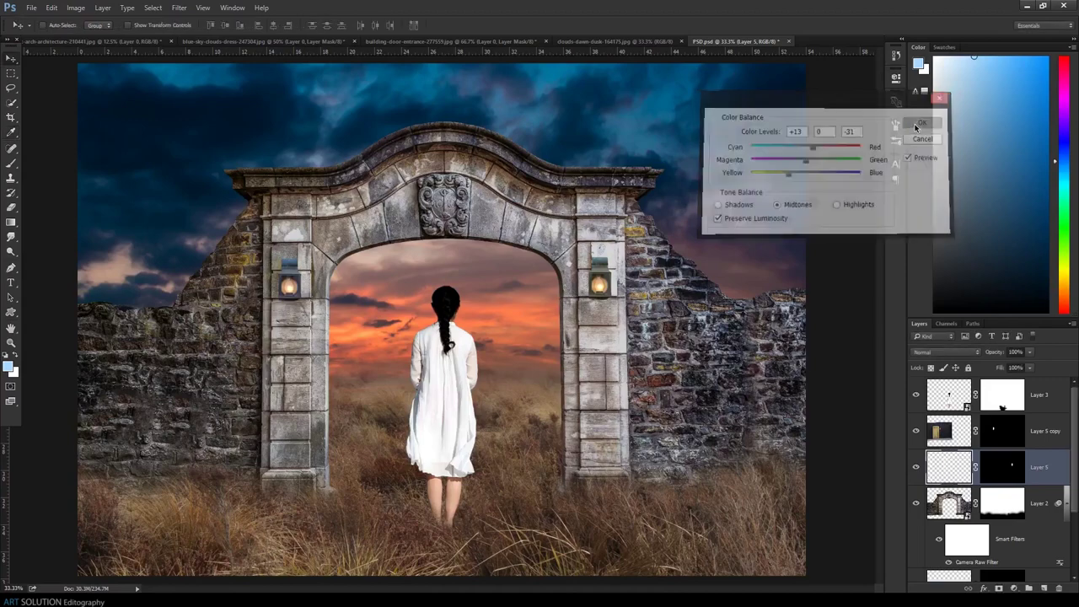
# Apply Color Balance +21/0/-39 to the left lantern on Layer 5 copy
pyautogui.click(1012, 431)
pyautogui.click(75, 8)
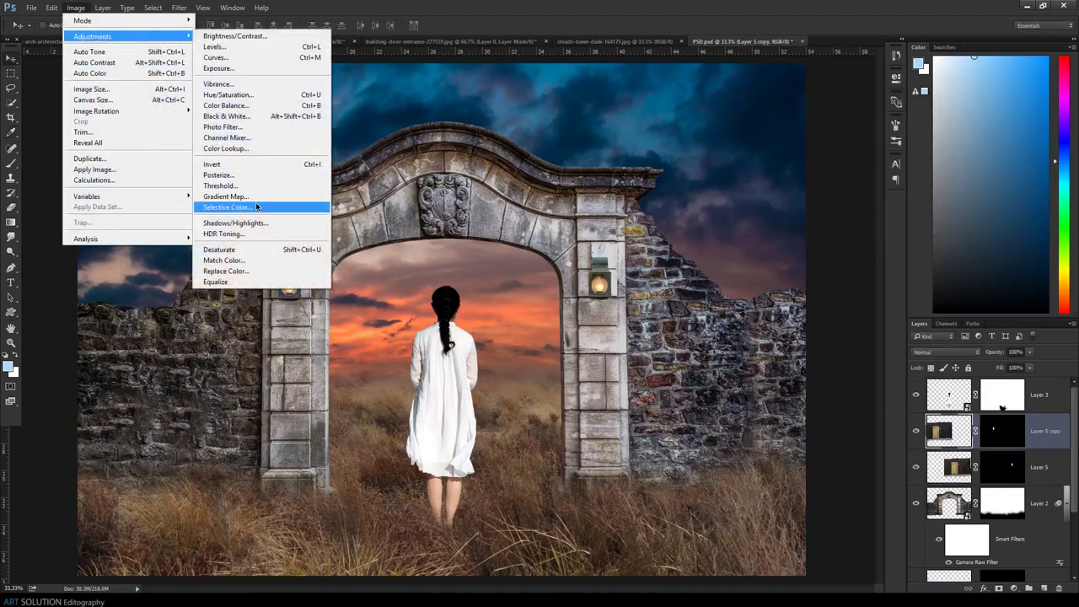
pyautogui.click(283, 108)
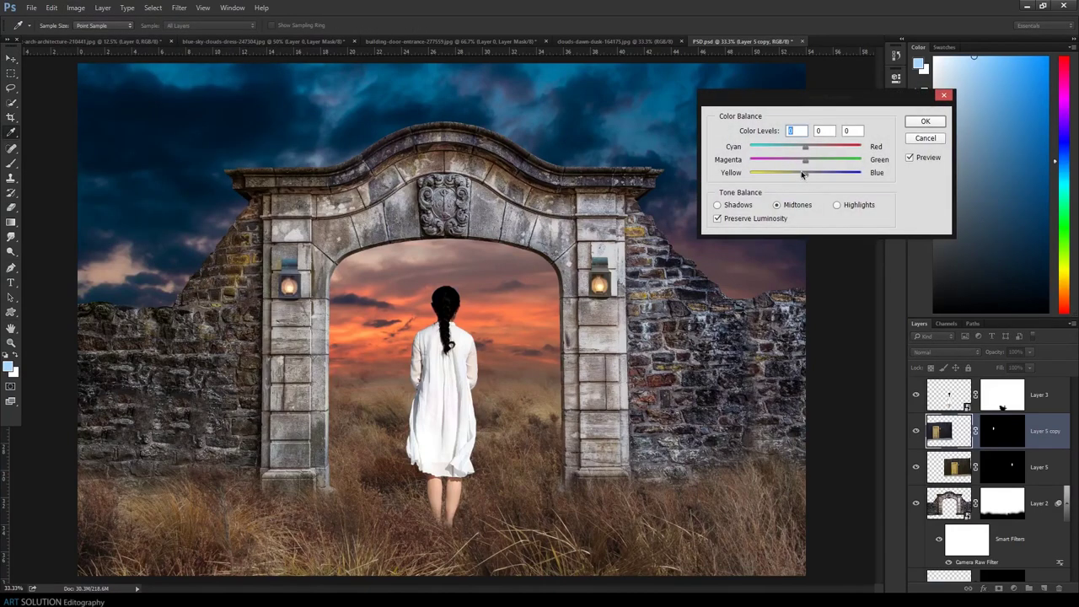
pyautogui.moveTo(784, 175); pyautogui.dragTo(783, 174)
pyautogui.click(816, 147)
pyautogui.click(921, 123)
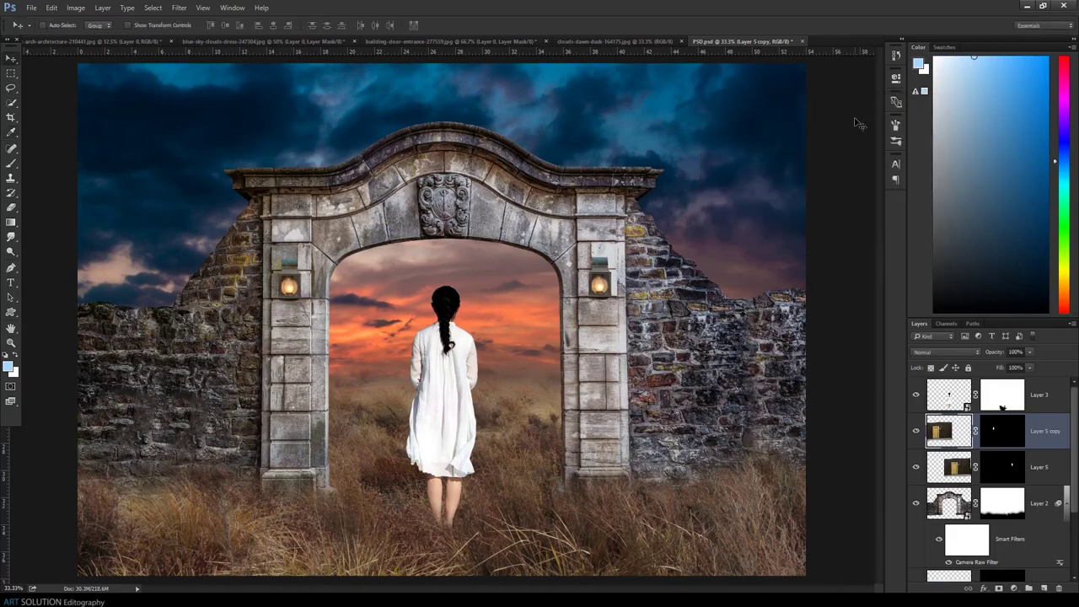
# Add a Brightness/Contrast layer clipped to the sky Layer 4, at brightness -150
pyautogui.hotkey('ctrl', '-')
pyautogui.hotkey('ctrl', '-')
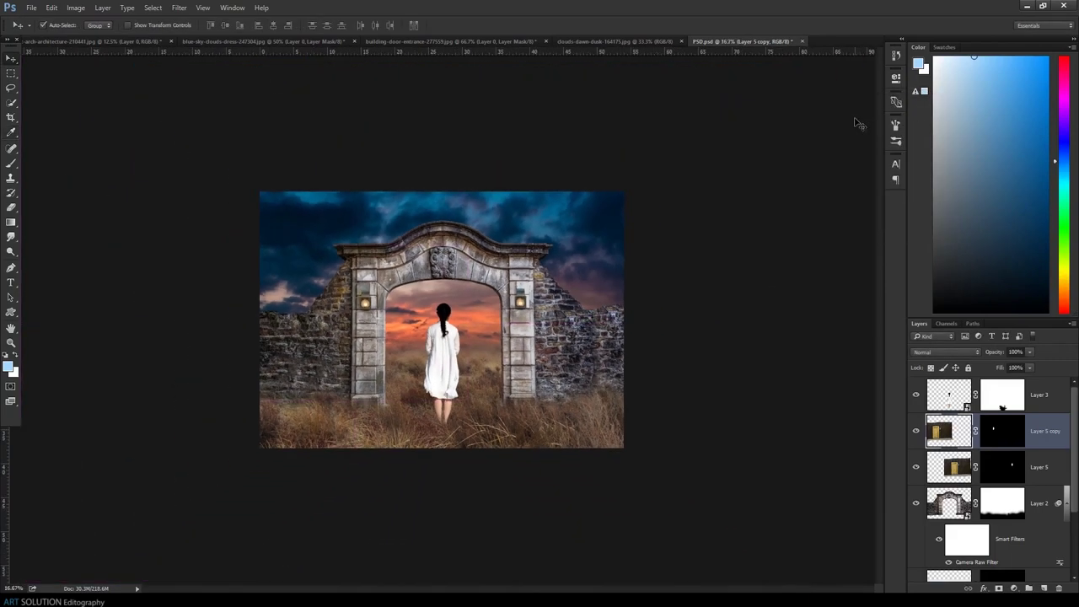
pyautogui.hotkey('ctrl', '+')
pyautogui.scroll(-3, 957, 498)
pyautogui.click(956, 526)
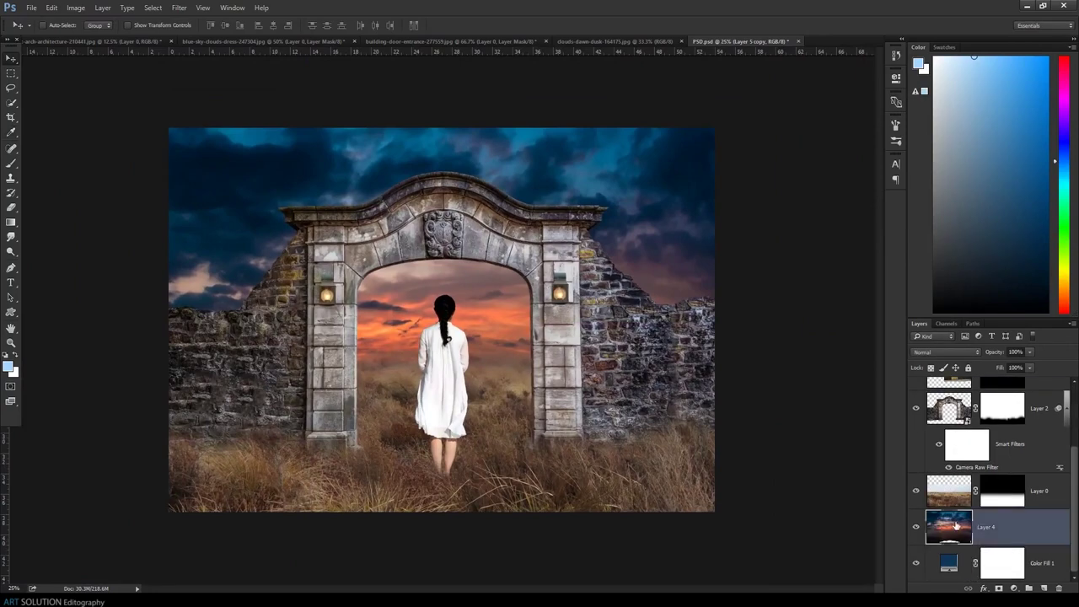
pyautogui.click(1014, 588)
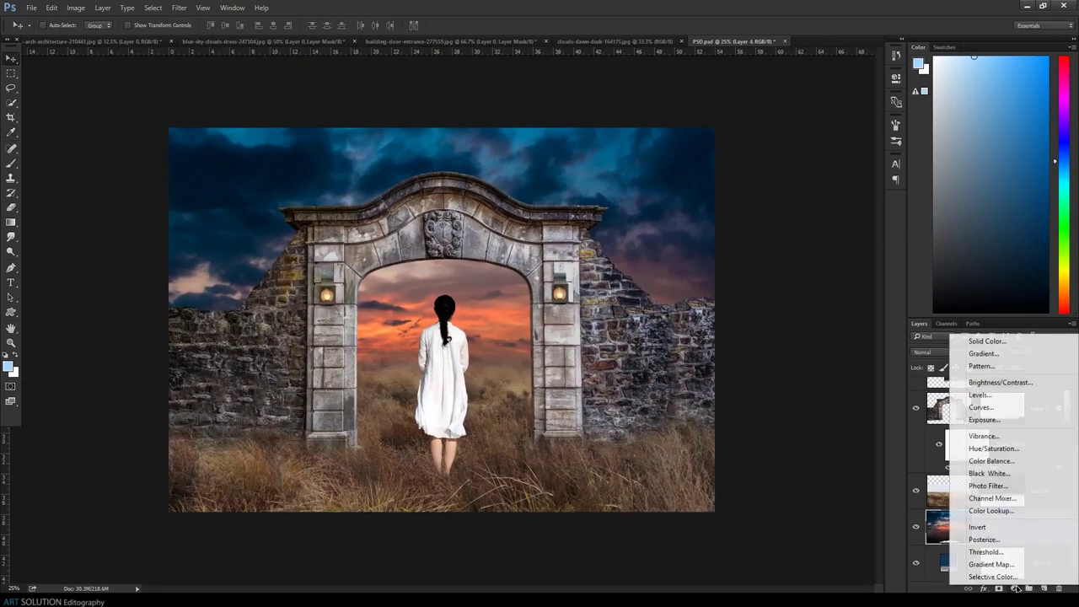
pyautogui.click(994, 378)
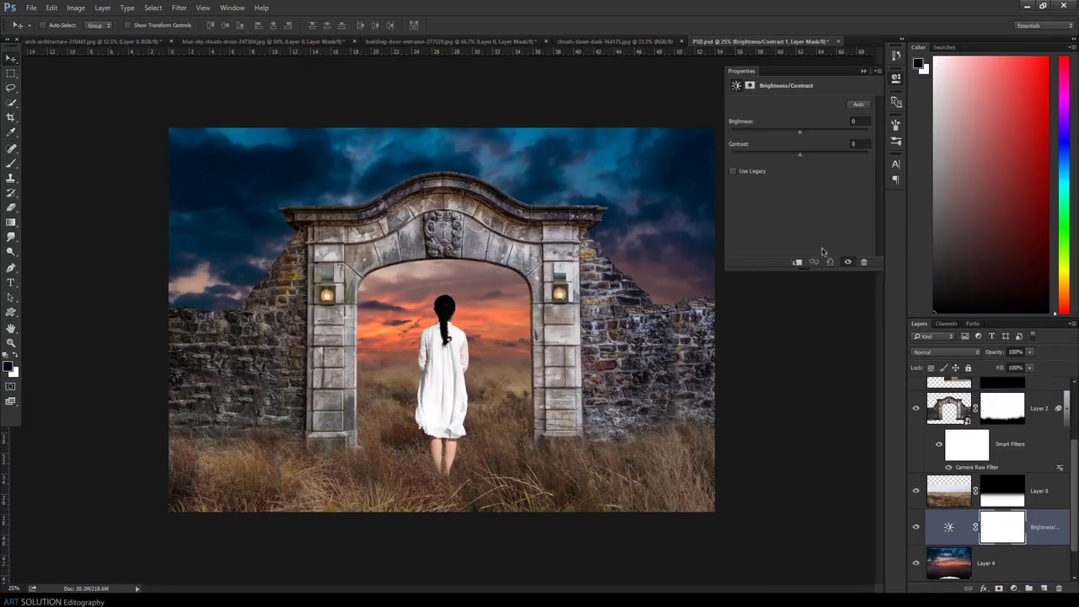
pyautogui.click(798, 262)
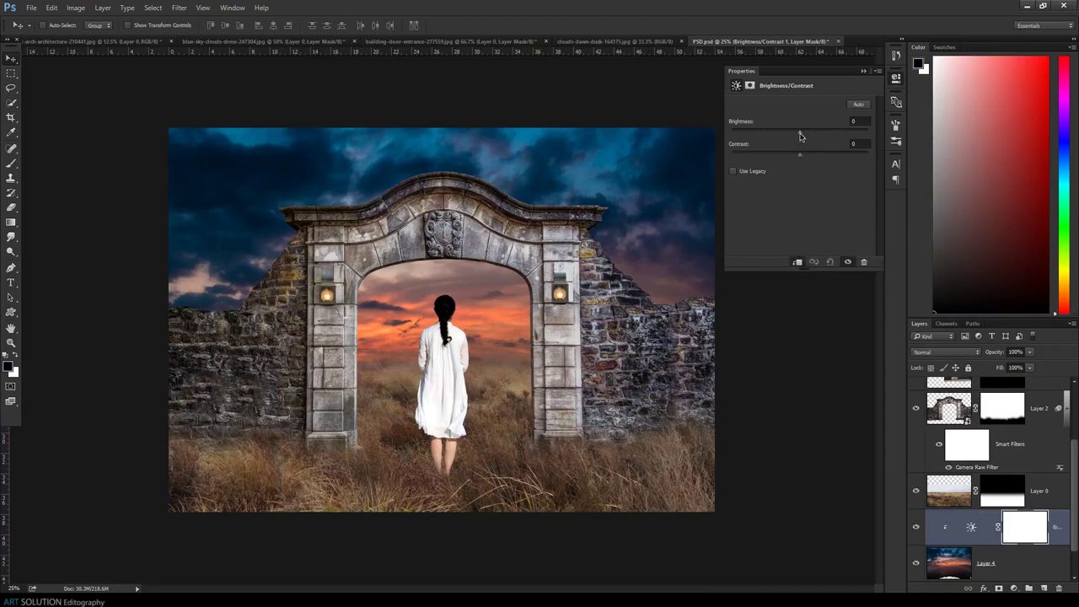
pyautogui.moveTo(800, 133); pyautogui.dragTo(694, 133)
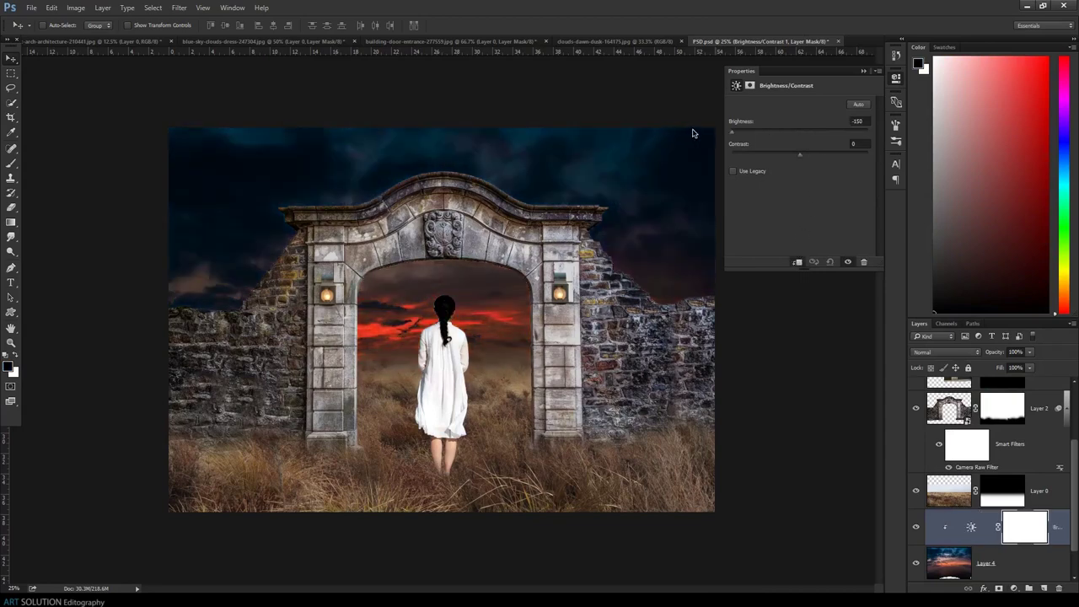
pyautogui.click(862, 72)
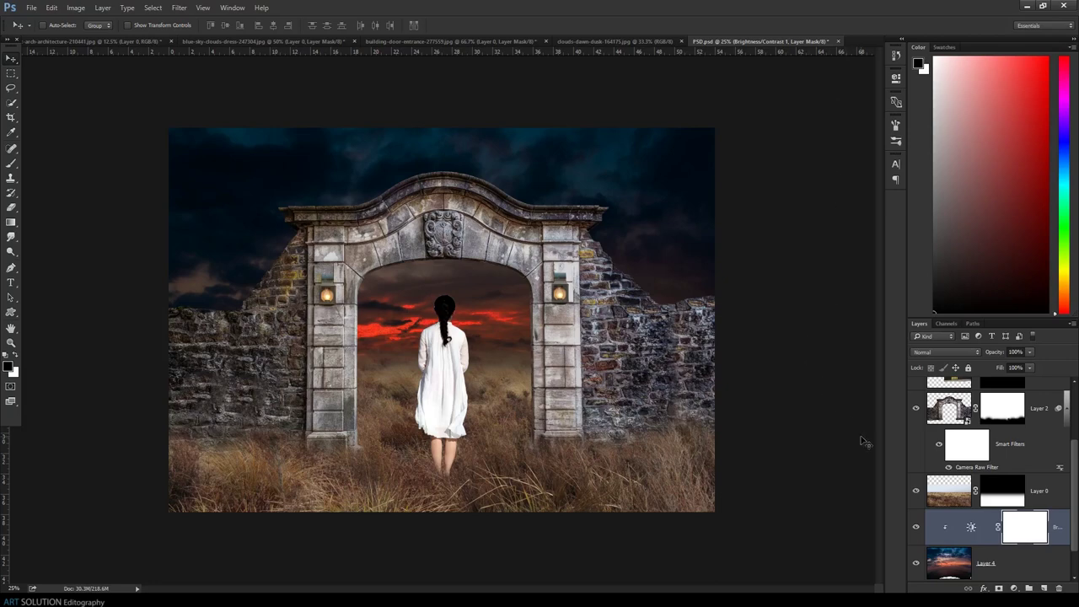
# Add a Brightness/Contrast layer clipped to the wall and archway Layer 2, at brightness -150
pyautogui.click(983, 421)
pyautogui.click(1014, 589)
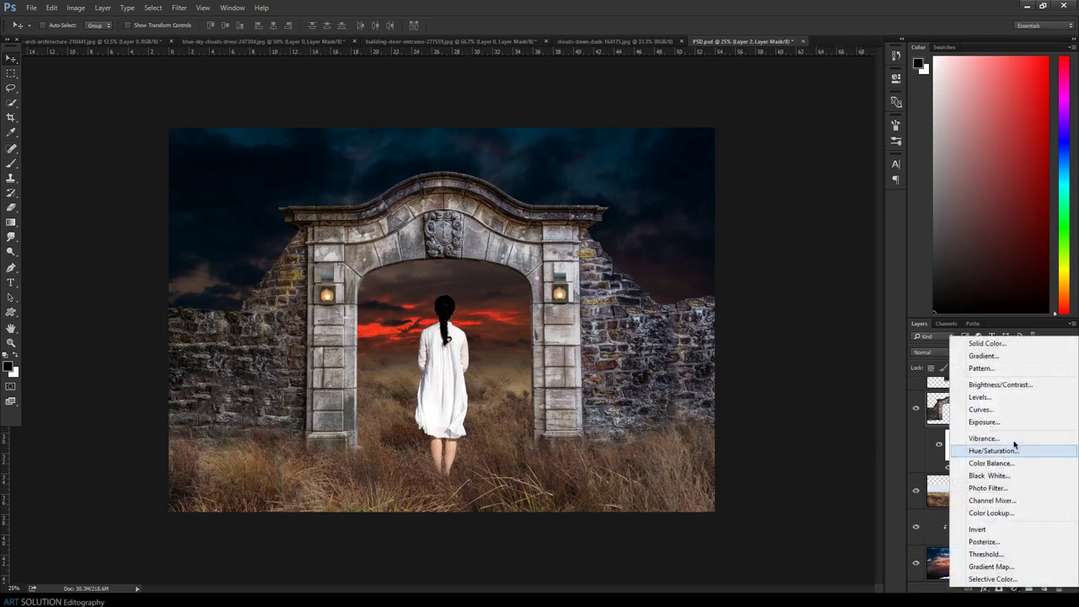
pyautogui.click(1012, 379)
pyautogui.click(794, 264)
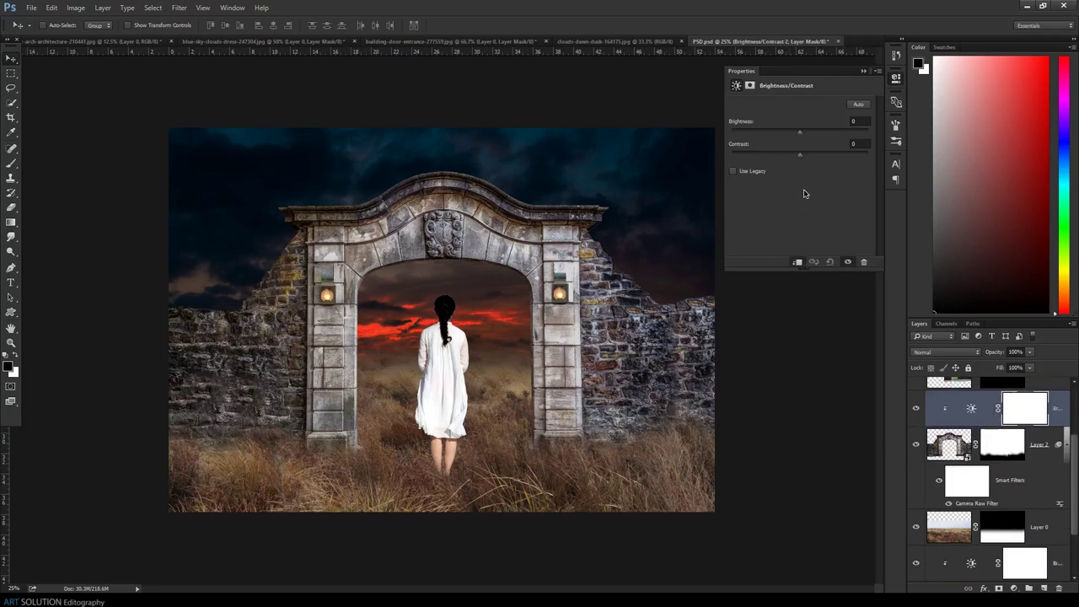
pyautogui.moveTo(800, 131); pyautogui.dragTo(730, 131)
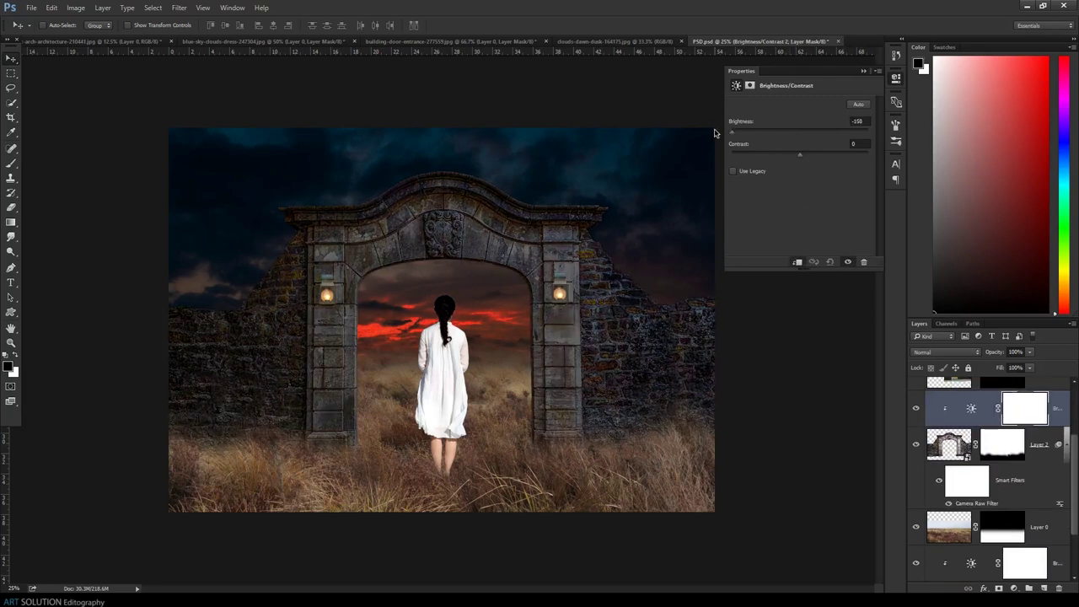
pyautogui.click(861, 74)
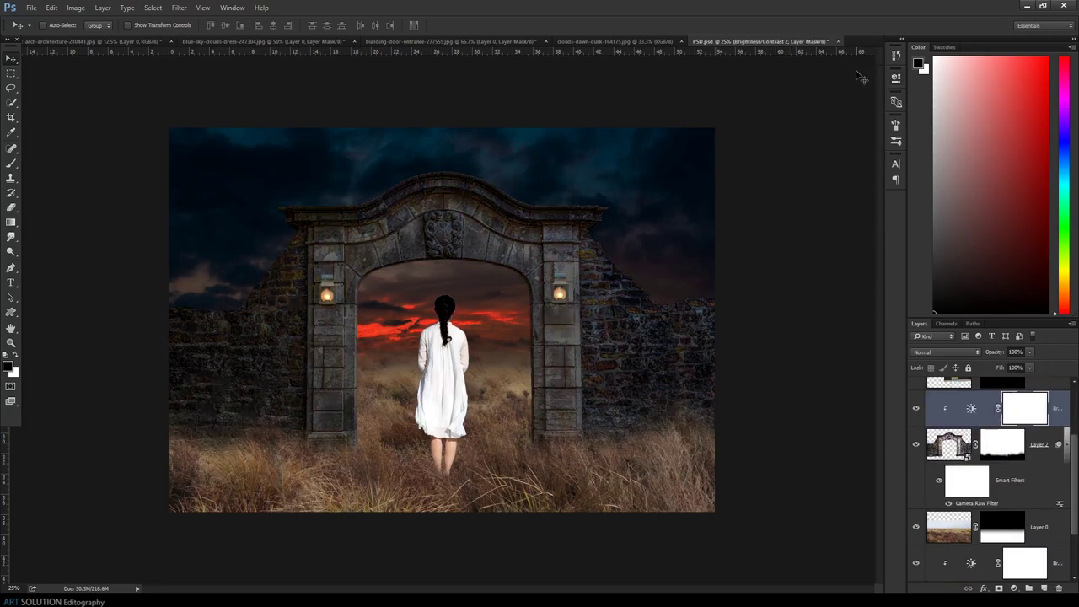
pyautogui.scroll(-2, 965, 473)
pyautogui.click(961, 466)
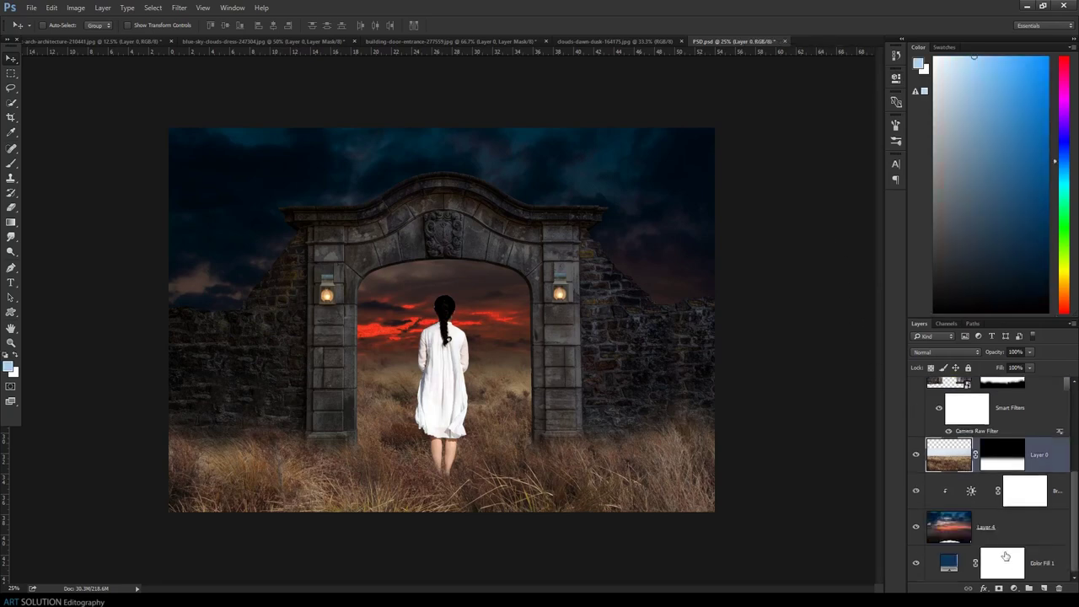
# Add a Brightness/Contrast layer clipped to the grass Layer 0, darkening it to about -149
pyautogui.click(1014, 587)
pyautogui.click(978, 387)
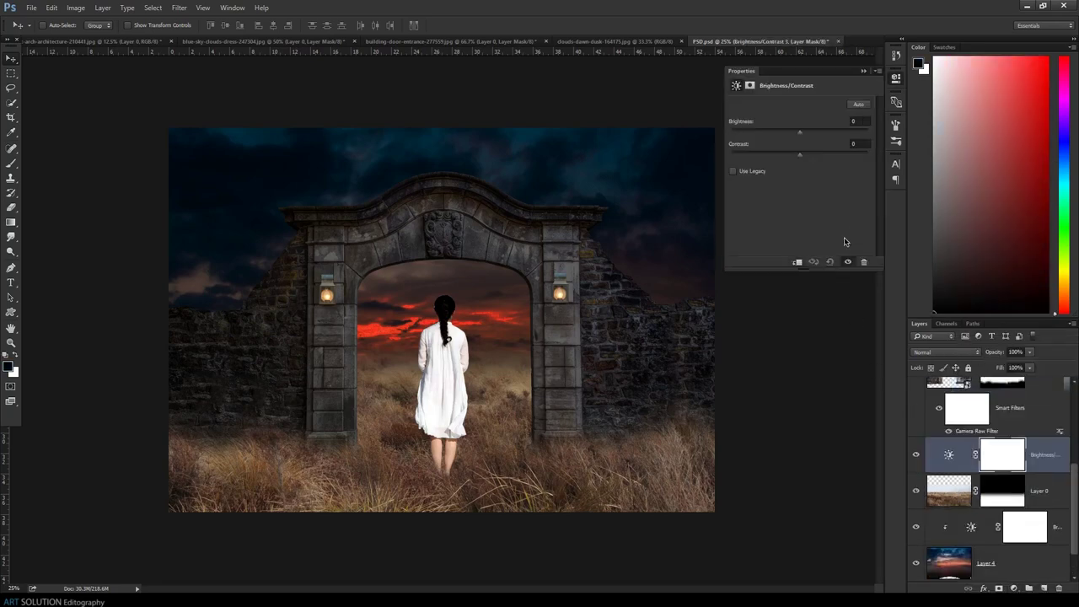
pyautogui.click(797, 263)
pyautogui.moveTo(781, 135); pyautogui.dragTo(728, 140)
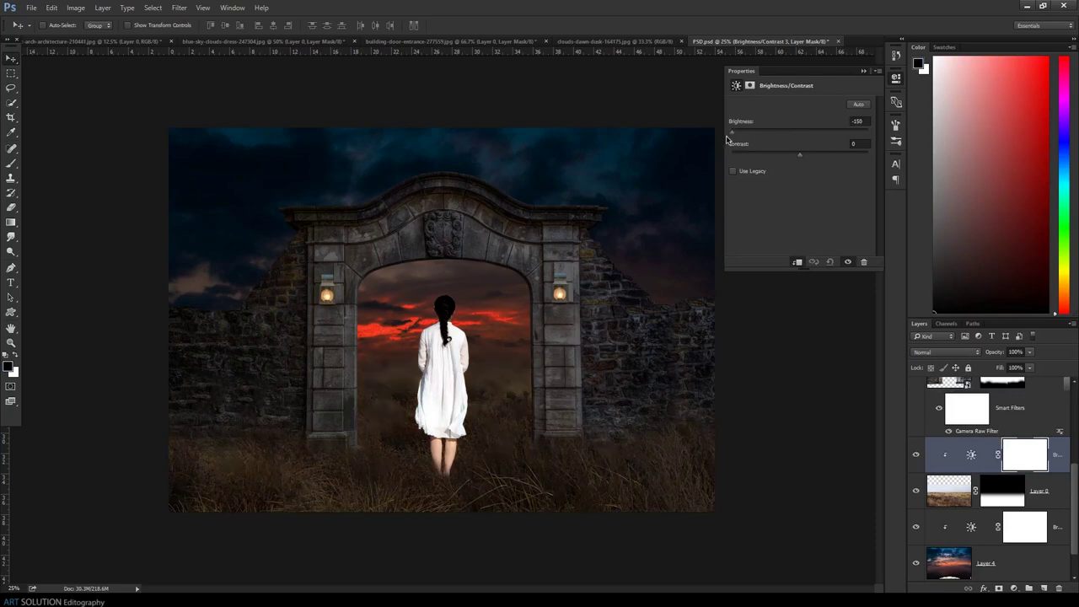
pyautogui.click(863, 70)
pyautogui.scroll(5, 978, 455)
# Add a Brightness/Contrast layer at -63 above the woman's Layer 3 to dim her white dress
pyautogui.click(1003, 396)
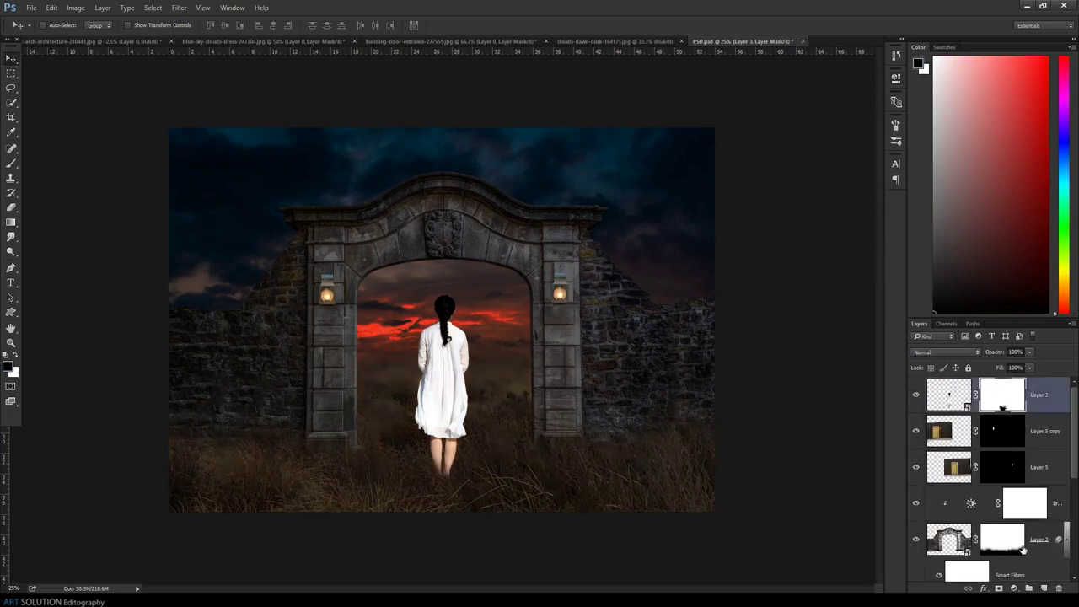
pyautogui.click(1015, 588)
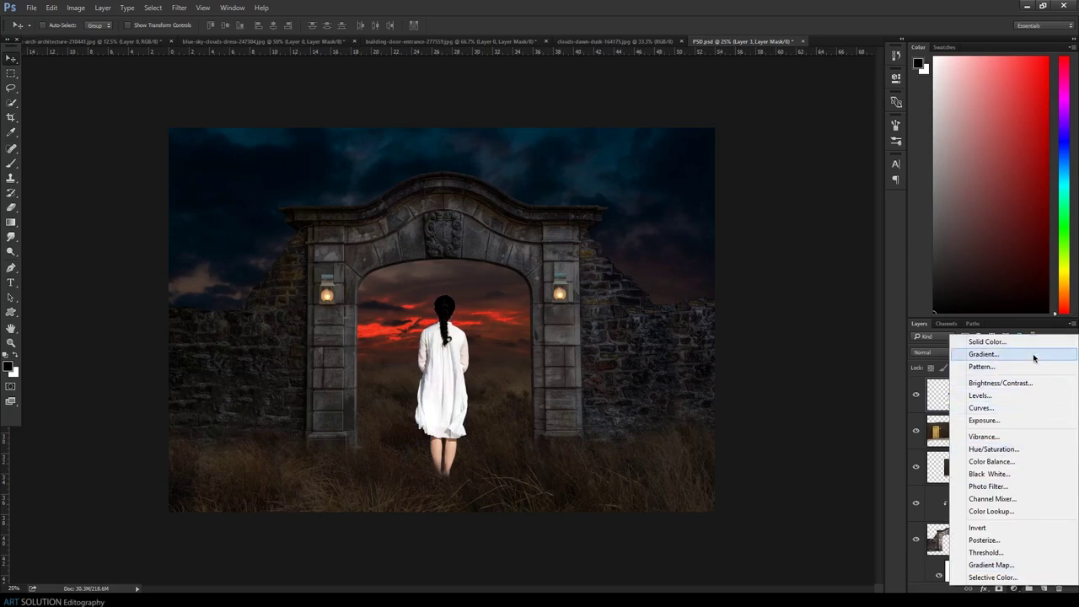
pyautogui.click(1023, 383)
pyautogui.moveTo(799, 133); pyautogui.dragTo(771, 142)
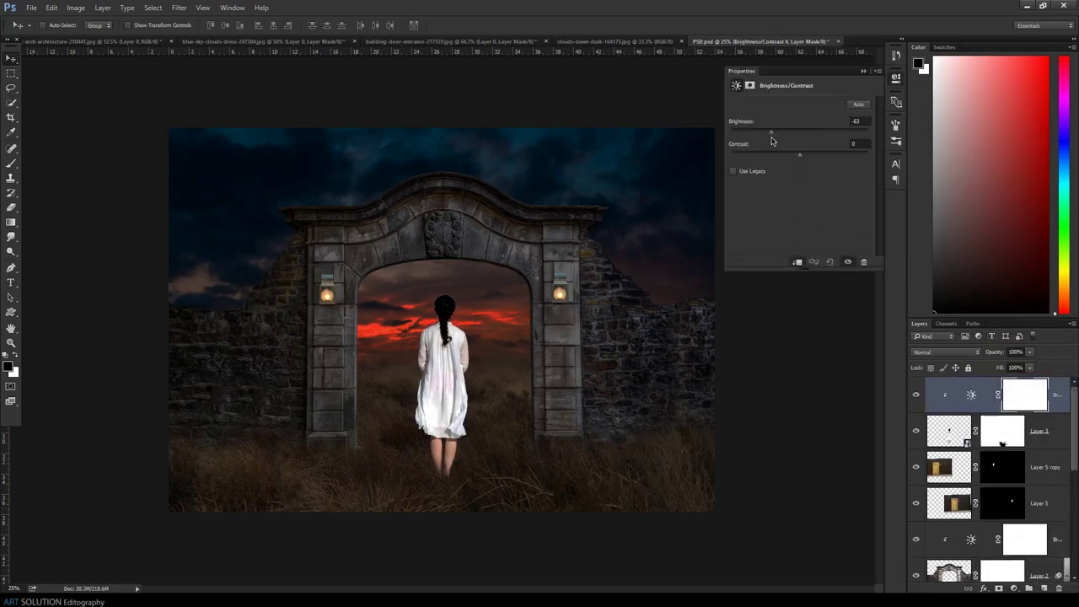
pyautogui.click(863, 74)
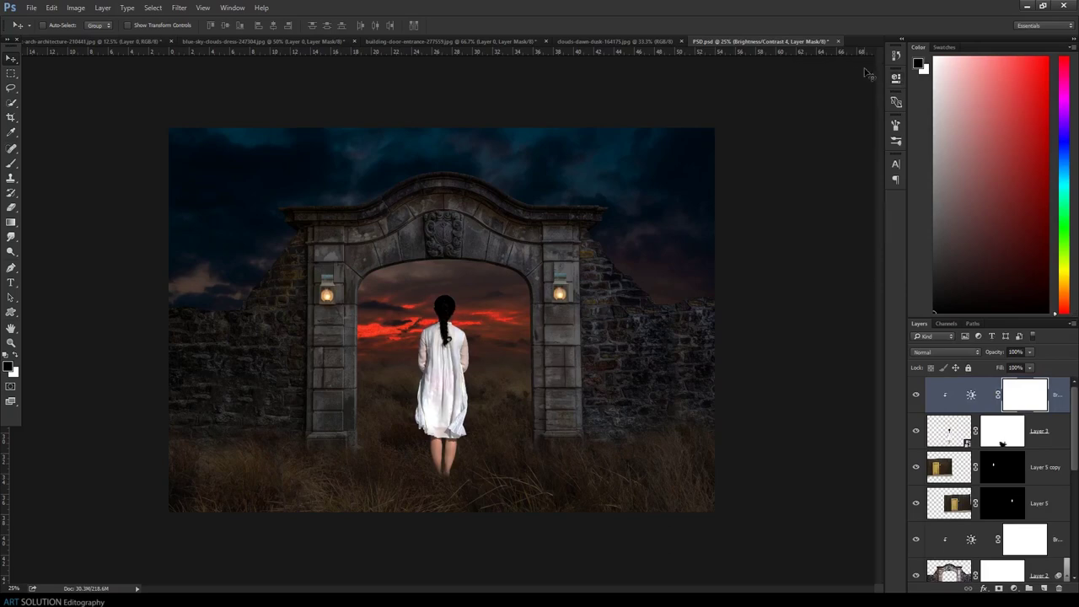
pyautogui.scroll(-5, 961, 489)
pyautogui.scroll(-2, 969, 498)
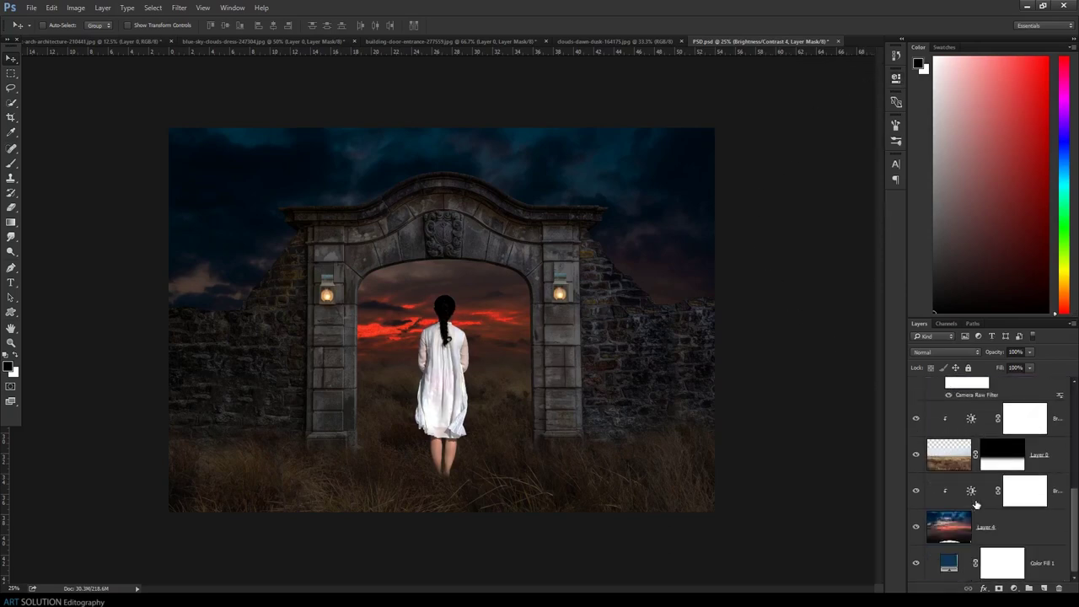
pyautogui.click(1025, 494)
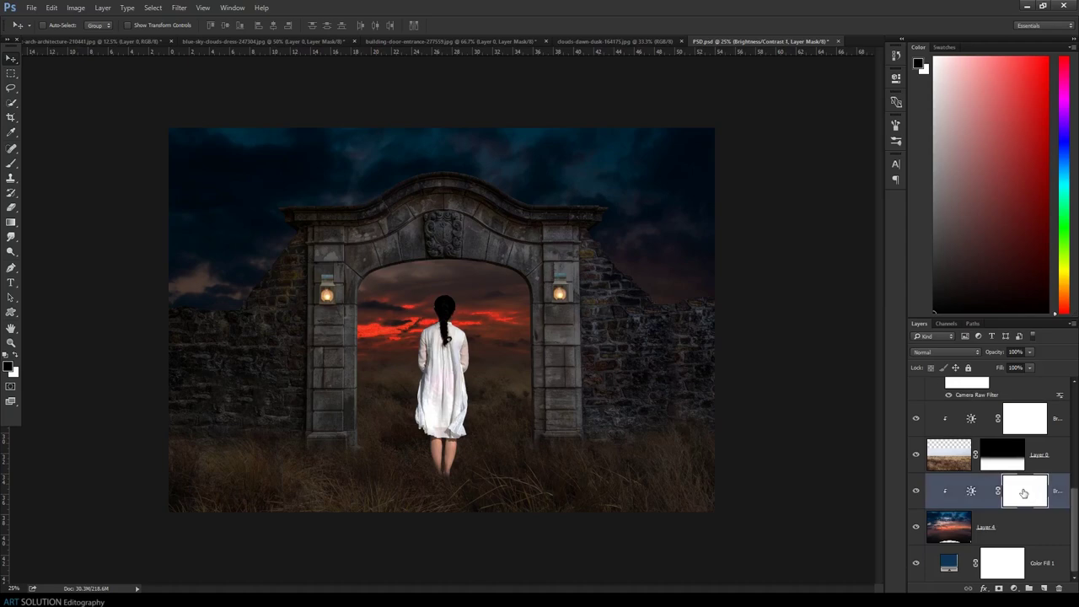
# Reveal the sunset through the arch with a gradient, then add a layer mask to Layer 4
pyautogui.press('g')
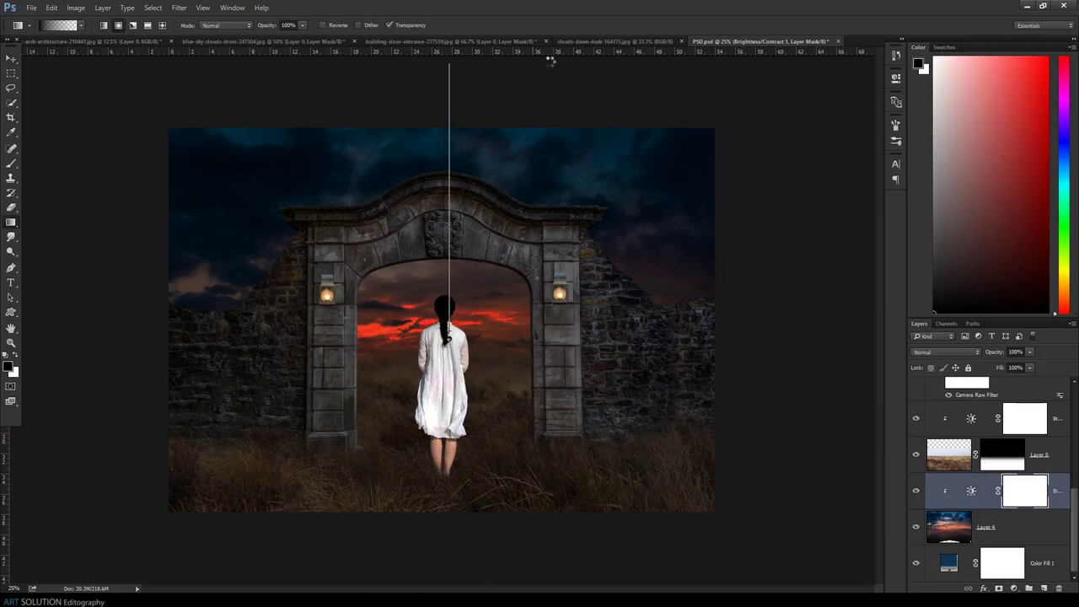
pyautogui.moveTo(449, 336); pyautogui.dragTo(550, 67)
pyautogui.click(949, 523)
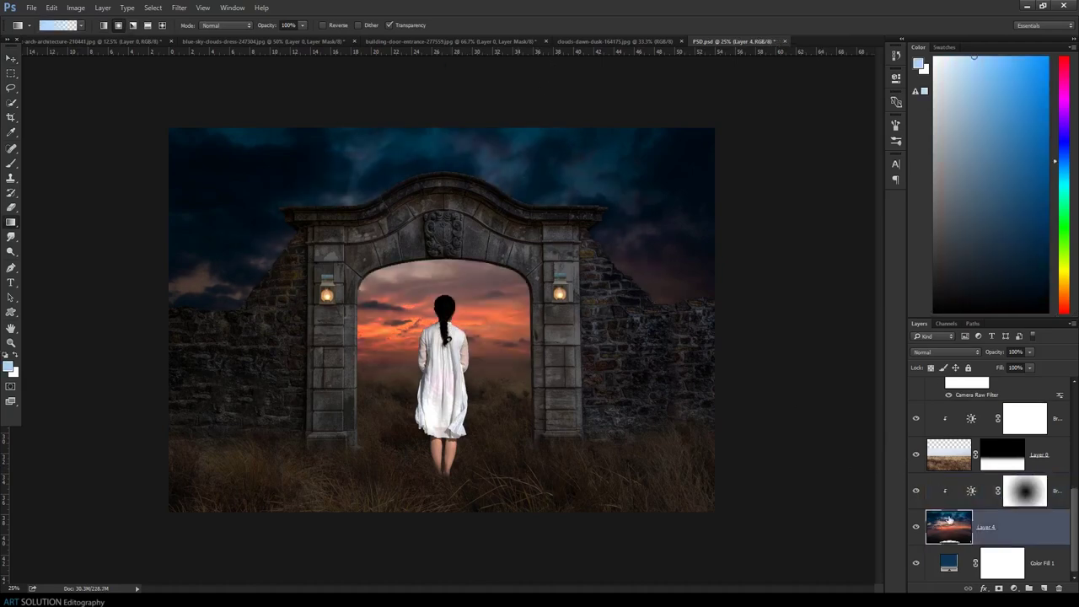
pyautogui.click(998, 589)
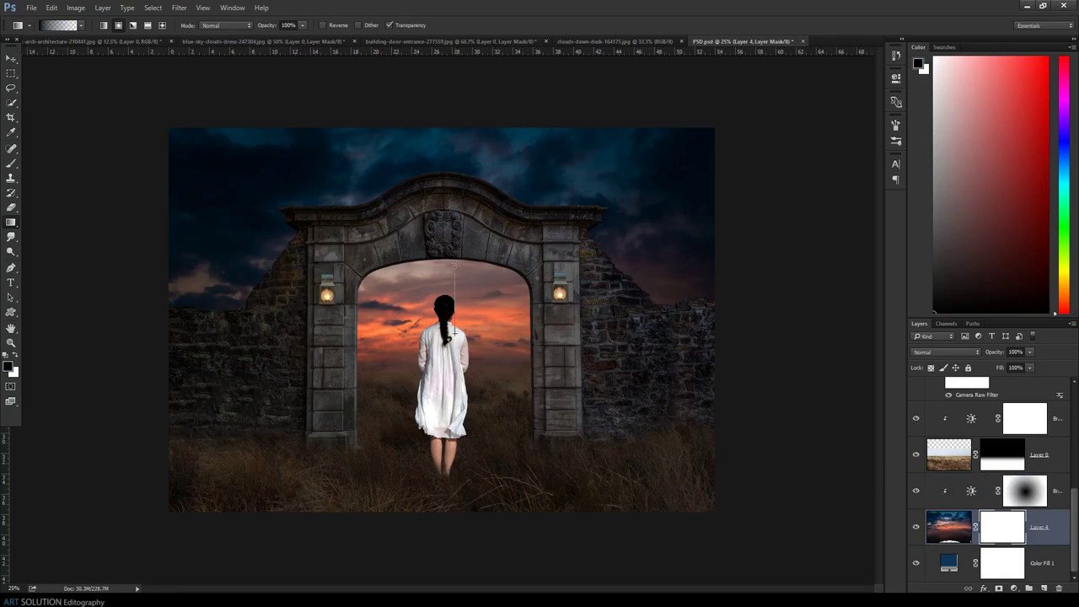
# Drag radial gradients on Layer 4's mask until the arch sky settles on deep blue
pyautogui.moveTo(454, 279); pyautogui.dragTo(471, 123)
pyautogui.hotkey('ctrl', 'z')
pyautogui.moveTo(442, 294); pyautogui.dragTo(477, 62)
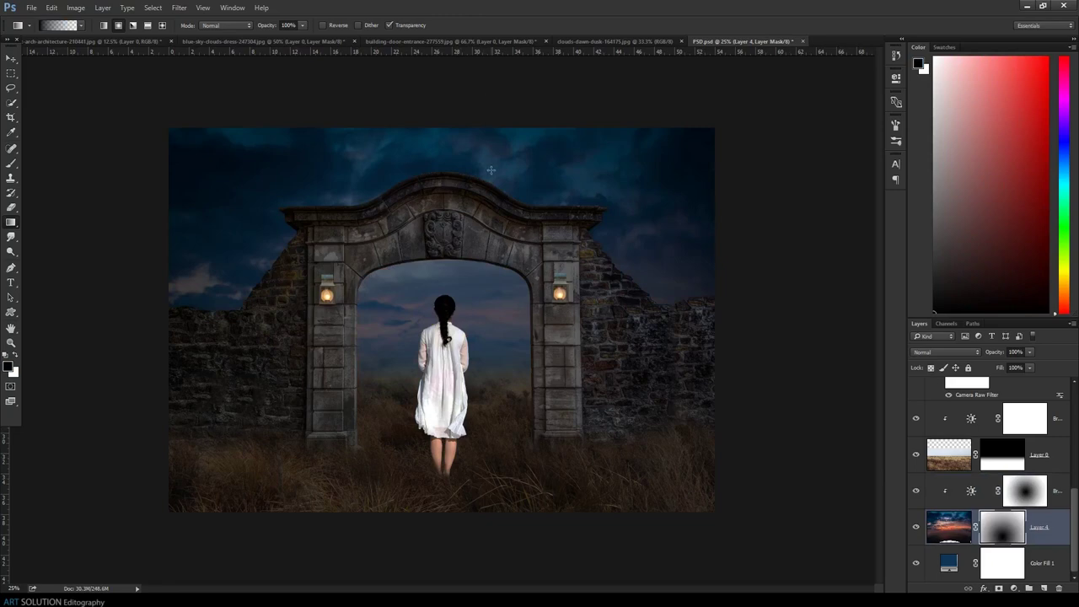
pyautogui.hotkey('ctrl', 'z')
pyautogui.moveTo(455, 320); pyautogui.dragTo(457, 165)
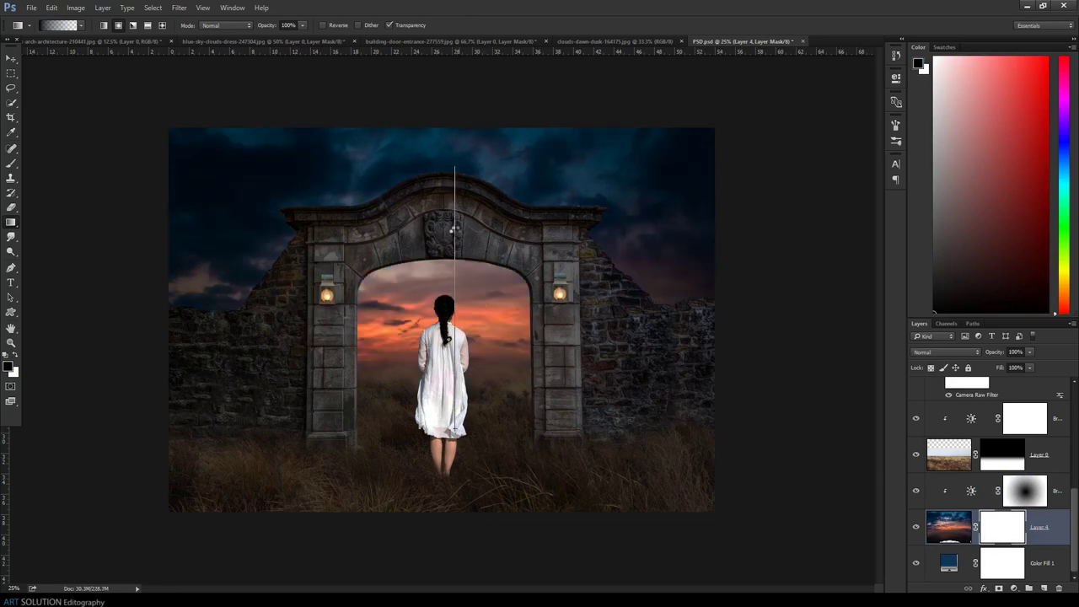
pyautogui.moveTo(454, 434); pyautogui.dragTo(464, 142)
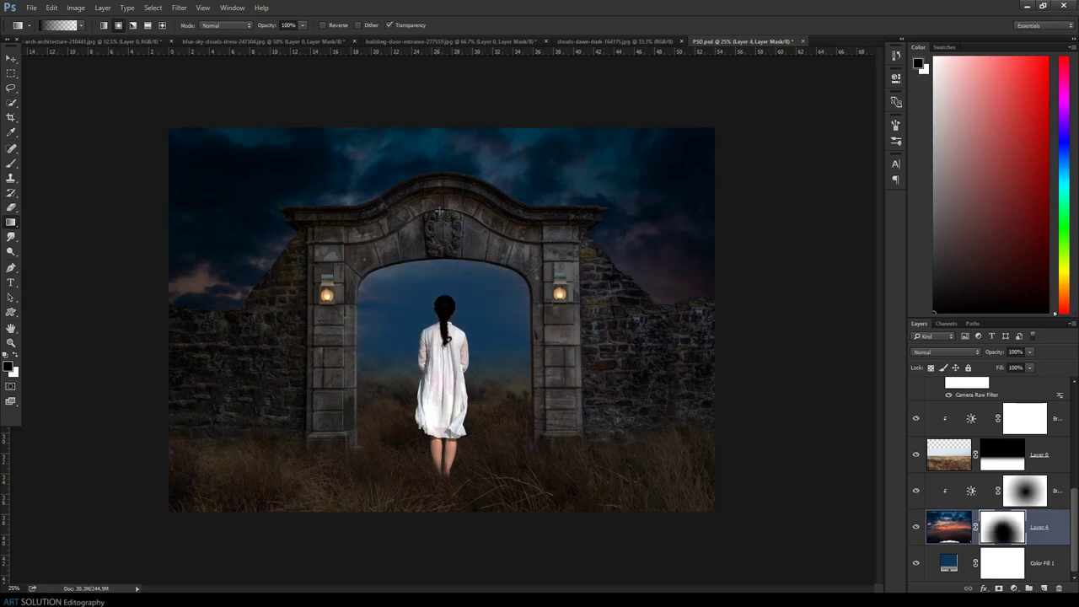
pyautogui.moveTo(467, 367); pyautogui.dragTo(467, 125)
pyautogui.moveTo(471, 324); pyautogui.dragTo(498, 35)
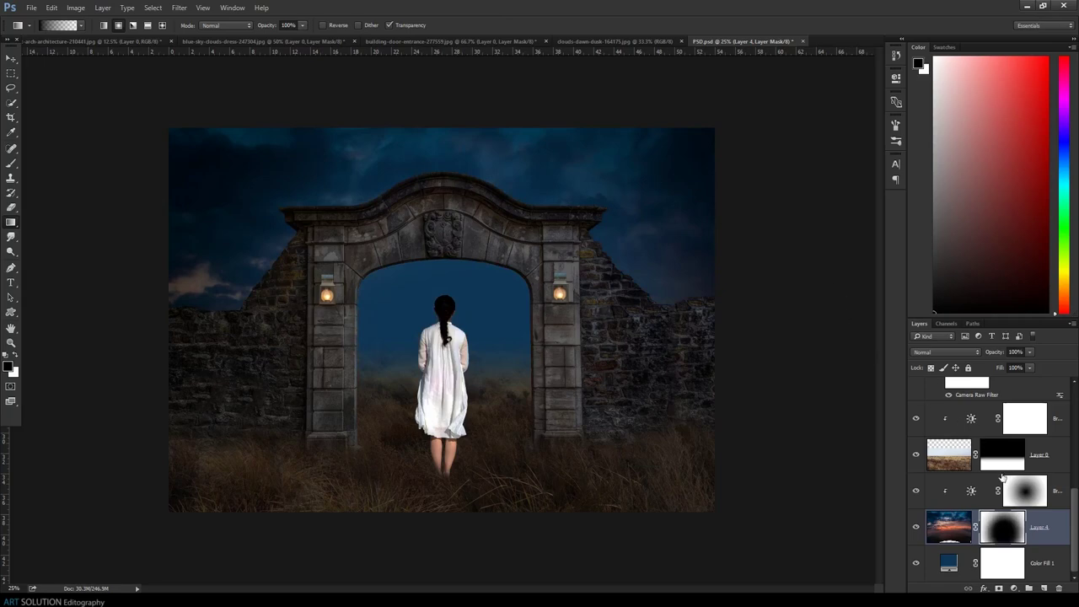
# Brighten the grass beneath the arch with radial gradients on the grass darkening adjustment's mask
pyautogui.click(1000, 452)
pyautogui.click(1025, 418)
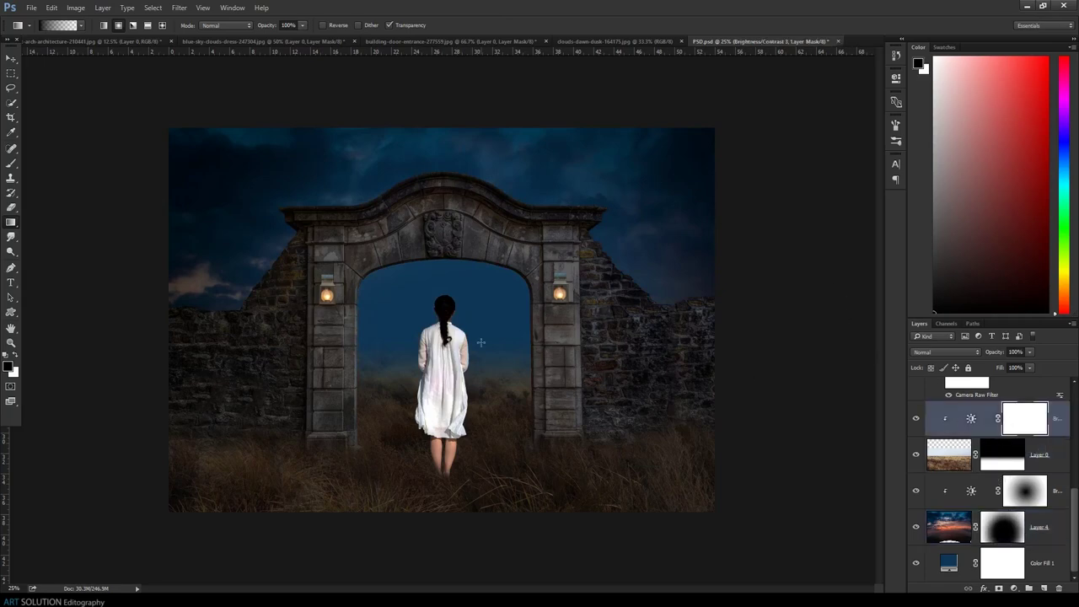
pyautogui.moveTo(440, 250); pyautogui.dragTo(446, 508)
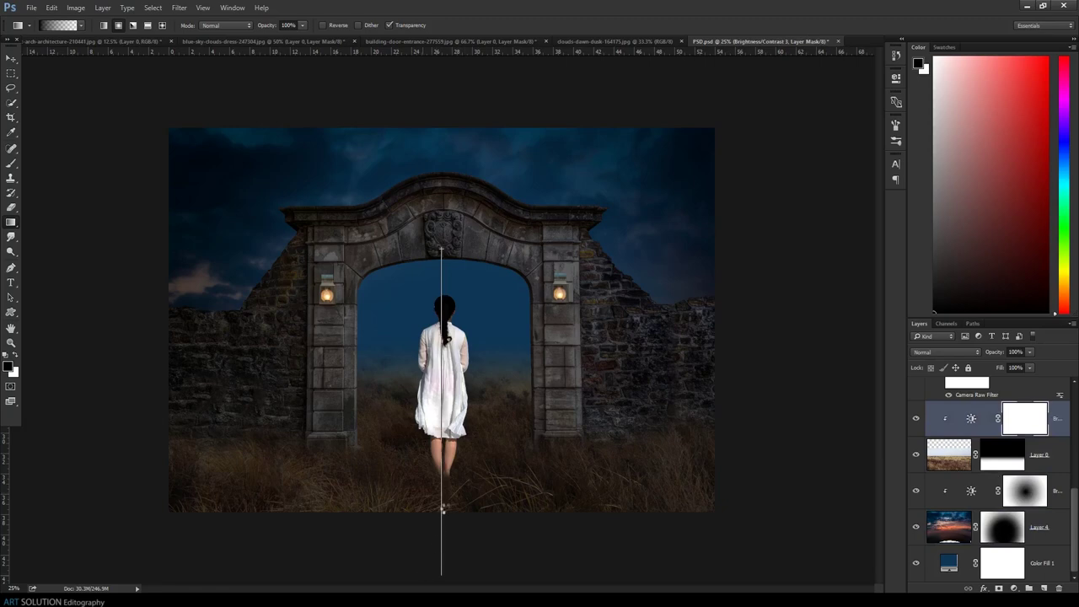
pyautogui.moveTo(462, 303); pyautogui.dragTo(462, 512)
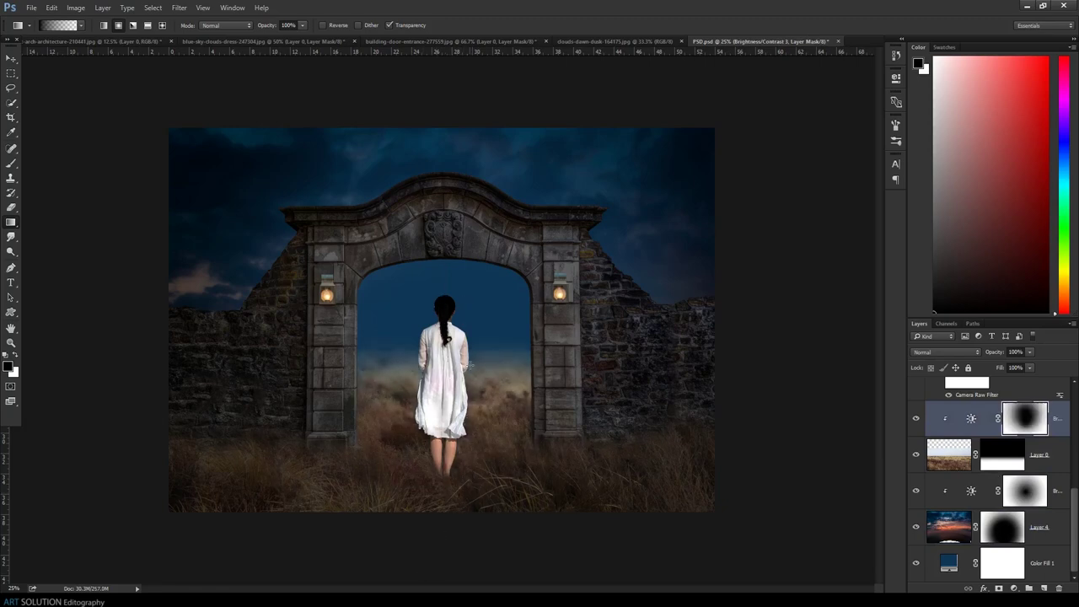
pyautogui.moveTo(469, 295); pyautogui.dragTo(469, 529)
pyautogui.moveTo(470, 290); pyautogui.dragTo(470, 528)
pyautogui.moveTo(466, 324); pyautogui.dragTo(466, 506)
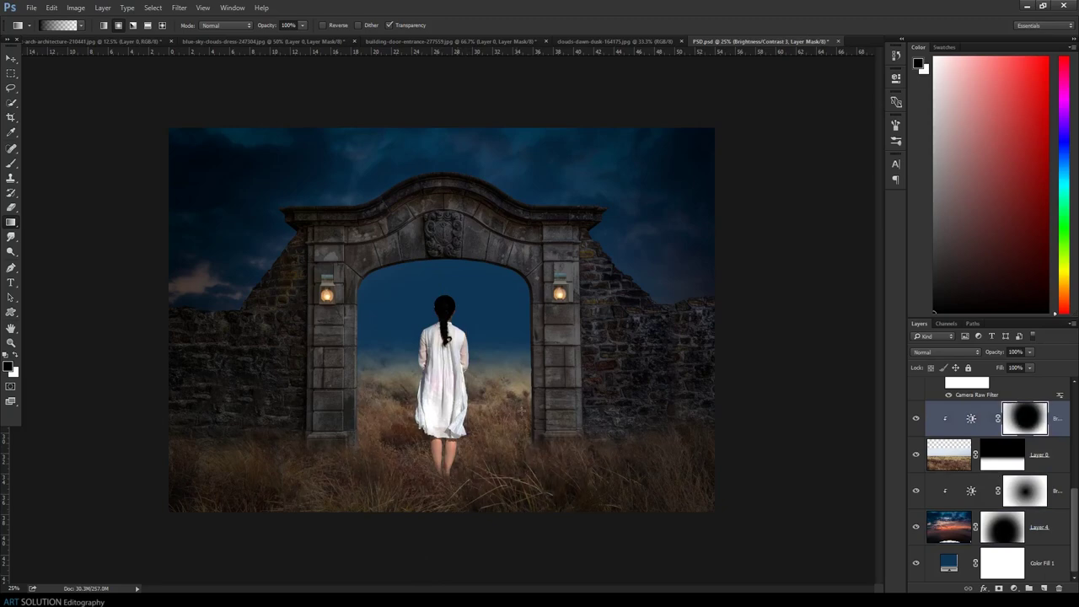
# Lighten the archway stones and the left pillar and lantern area with gradients
pyautogui.scroll(1, 978, 446)
pyautogui.scroll(1, 980, 451)
pyautogui.scroll(1, 983, 453)
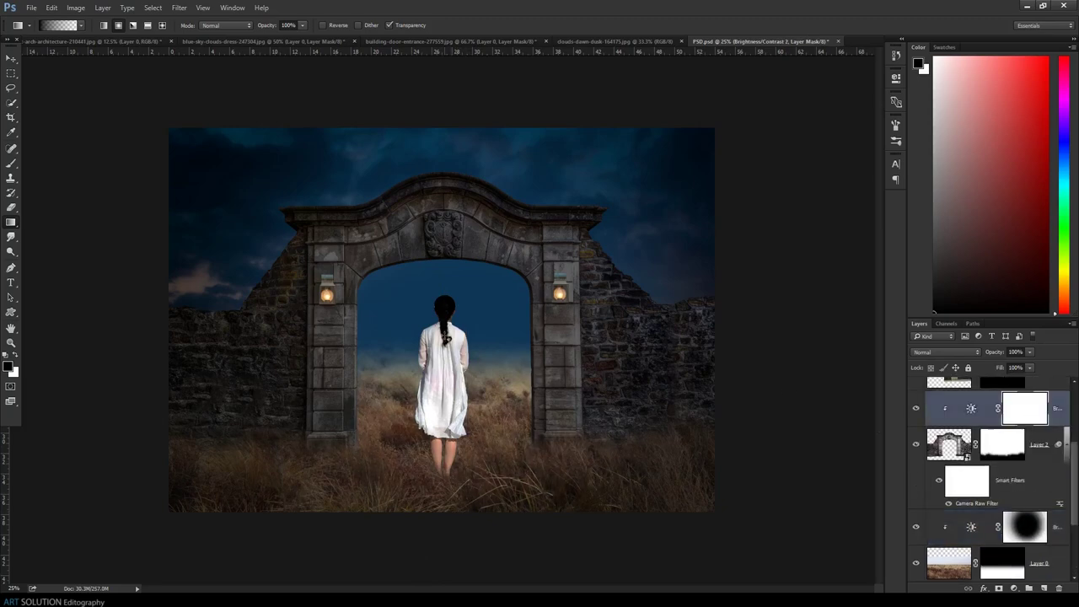
pyautogui.moveTo(464, 241); pyautogui.dragTo(466, 238)
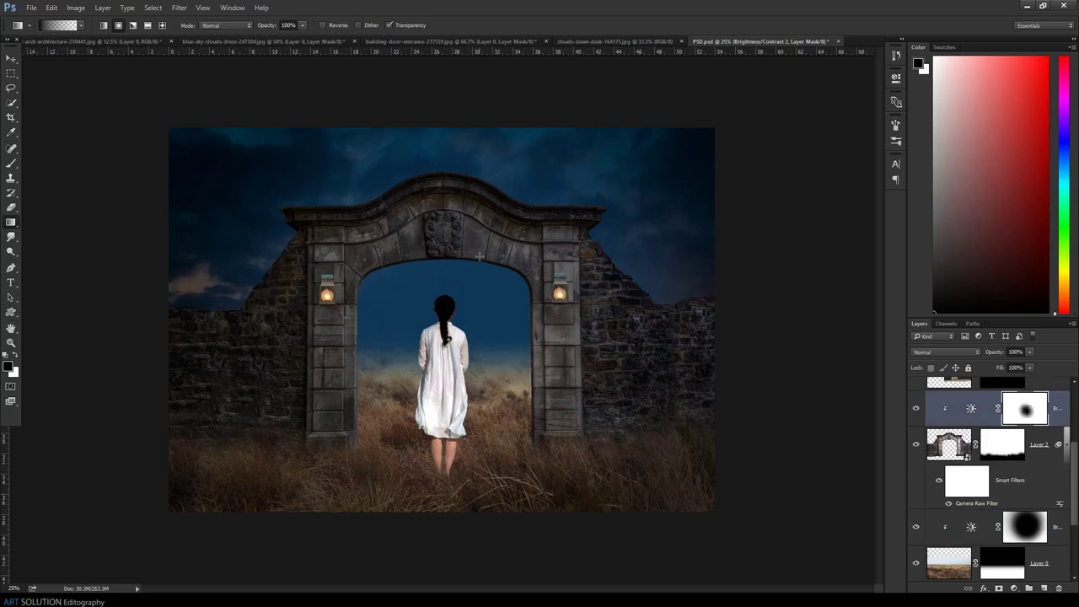
pyautogui.moveTo(411, 342)
pyautogui.mouseDown()
pyautogui.moveTo(409, 324)
pyautogui.moveTo(468, 252)
pyautogui.mouseUp()
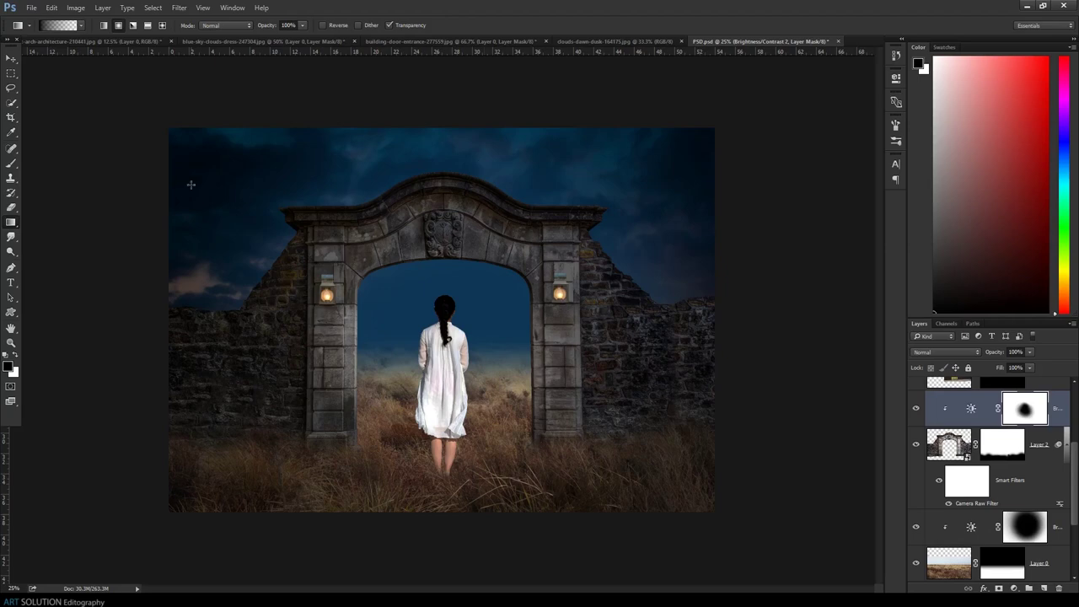
pyautogui.scroll(2, 1007, 468)
pyautogui.scroll(2, 1008, 467)
pyautogui.scroll(1, 1008, 468)
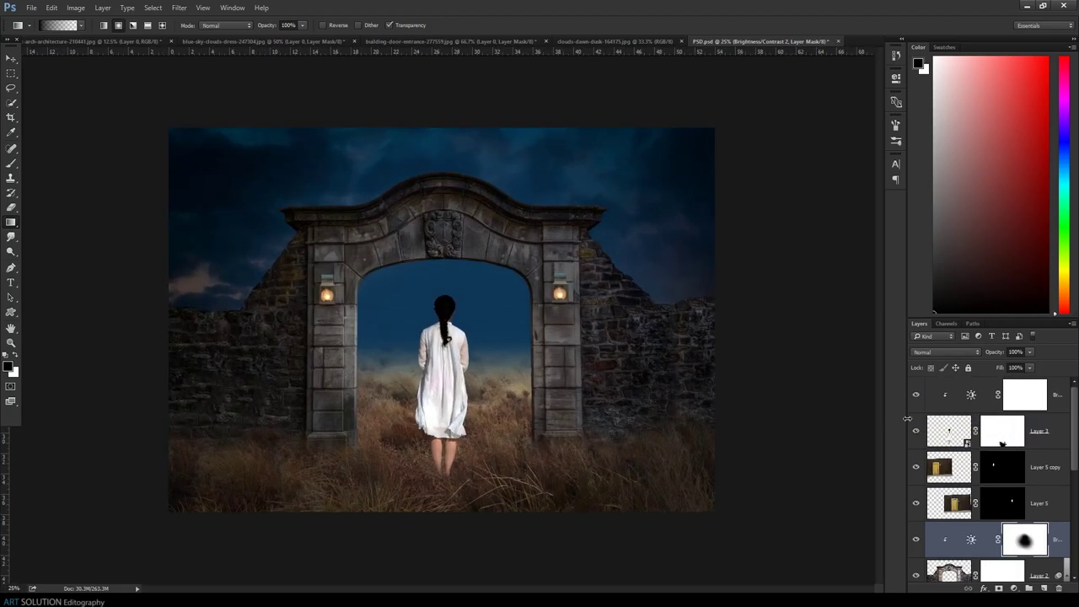
# Paint white on the Brightness/Contrast mask over the lower-left and lower-middle grass
pyautogui.scroll(-2, 983, 455)
pyautogui.scroll(-2, 984, 472)
pyautogui.scroll(-1, 985, 489)
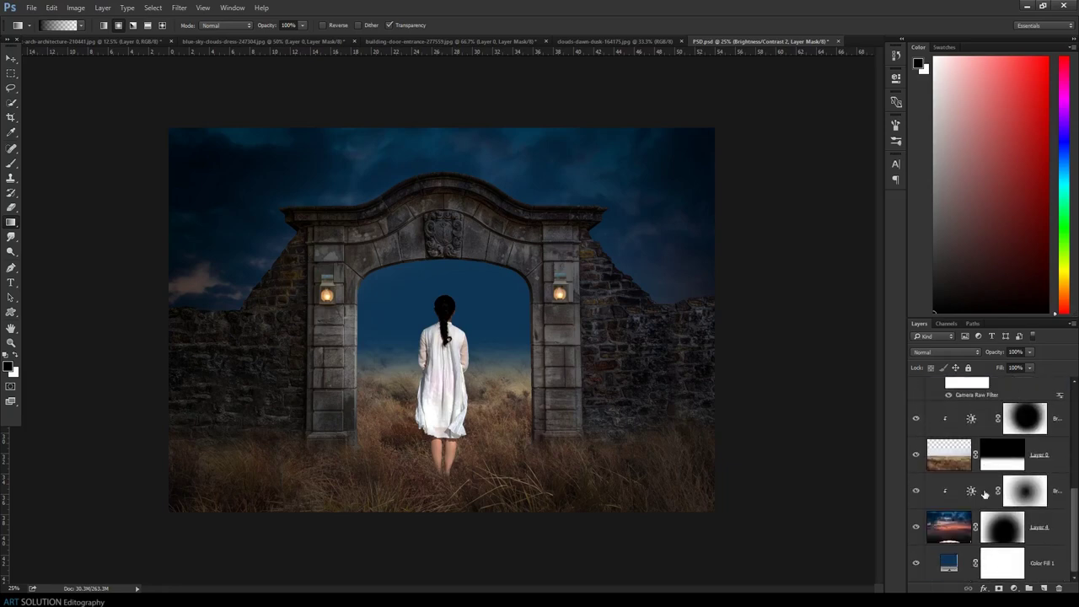
pyautogui.click(1020, 428)
pyautogui.press('b')
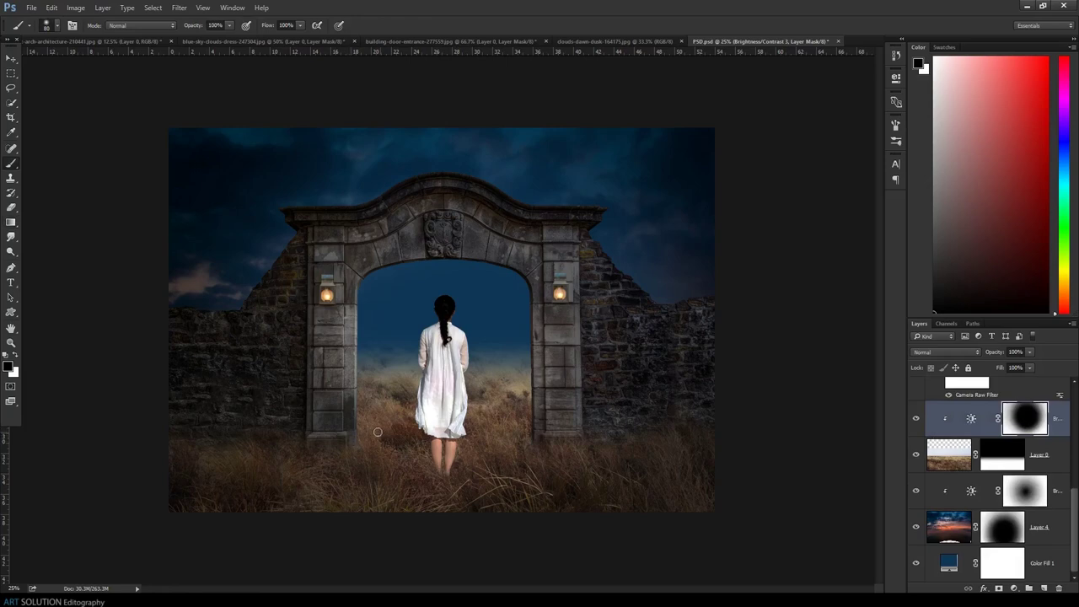
pyautogui.moveTo(360, 470); pyautogui.dragTo(381, 453)
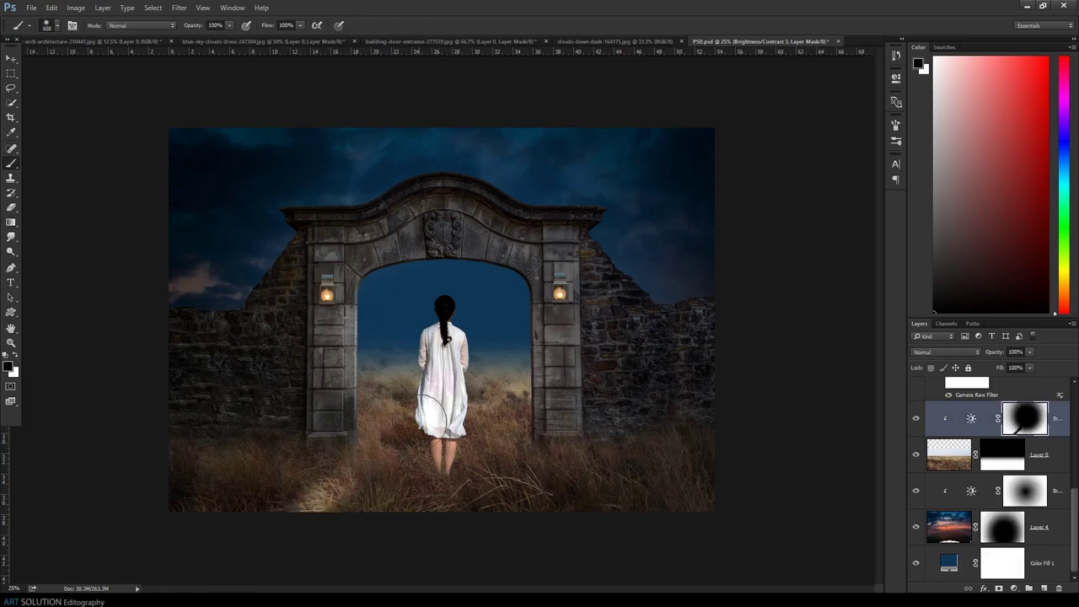
pyautogui.press(']')
pyautogui.press(']')
pyautogui.press(']')
pyautogui.moveTo(421, 497); pyautogui.dragTo(593, 523)
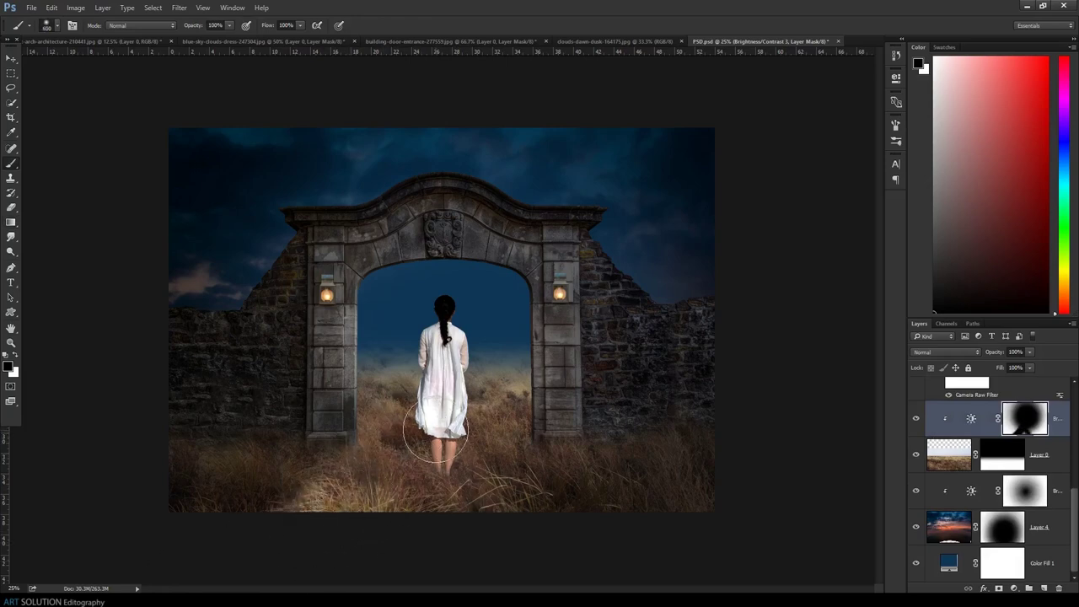
# Enlarge the brush to about 1400 px and brighten the whole bottom grass strip toward the girl's feet
pyautogui.moveTo(459, 490); pyautogui.dragTo(408, 466)
pyautogui.press(']')
pyautogui.press(']')
pyautogui.press(']')
pyautogui.press(']')
pyautogui.press(']')
pyautogui.press(']')
pyautogui.press(']')
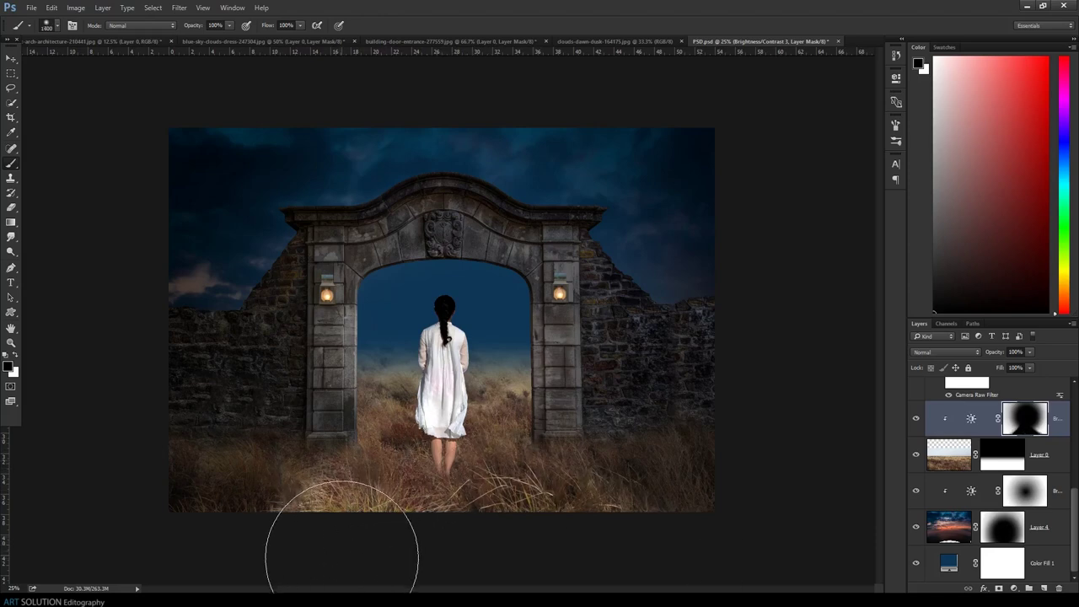
pyautogui.moveTo(451, 531); pyautogui.dragTo(614, 513)
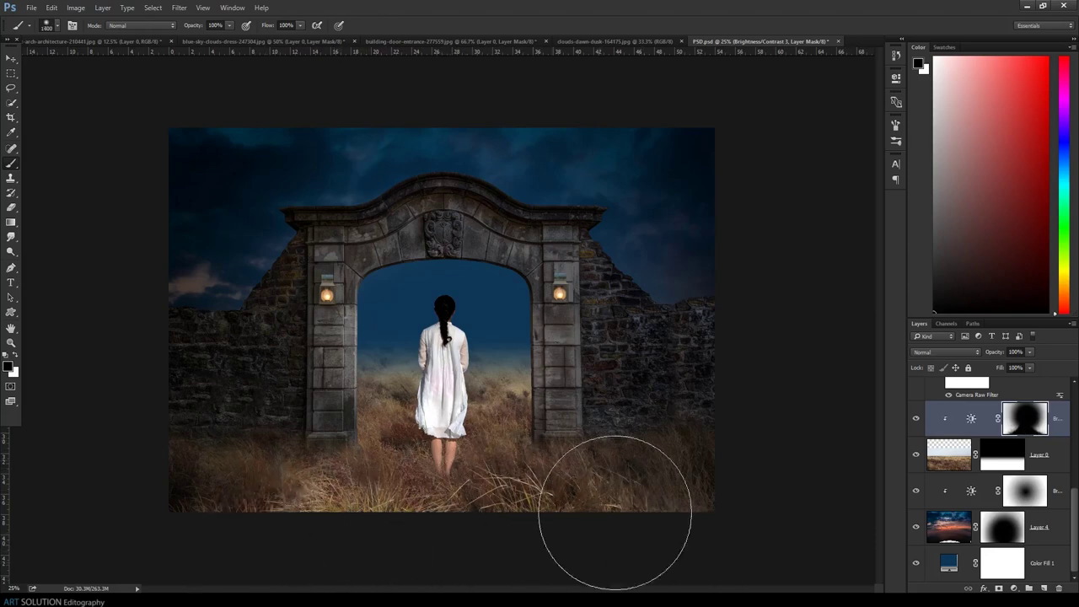
pyautogui.hotkey('ctrl', '-')
pyautogui.hotkey('ctrl', '+')
pyautogui.hotkey('ctrl', '+')
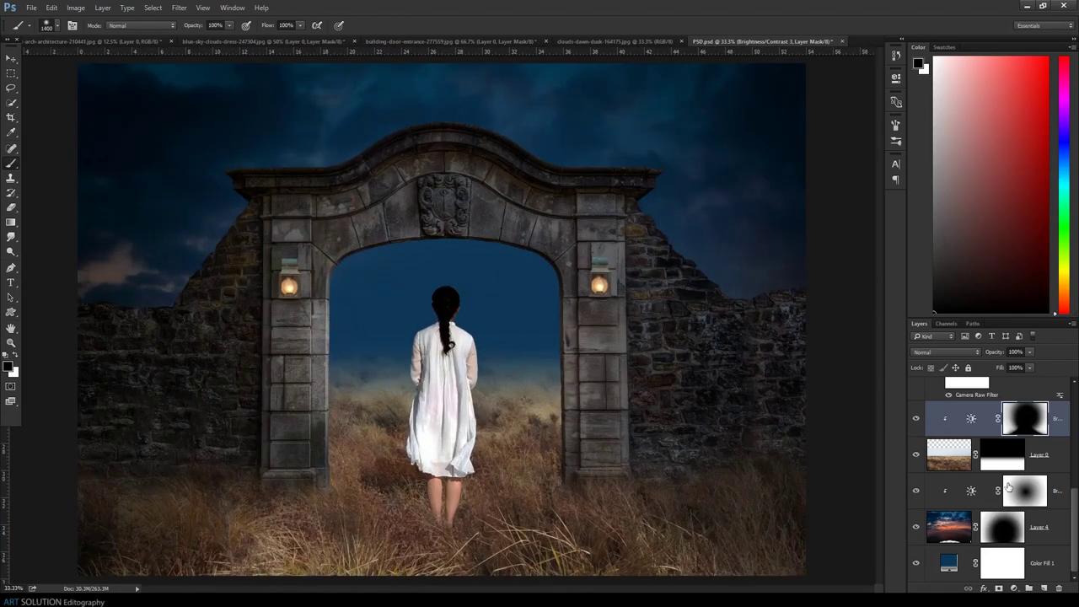
pyautogui.scroll(2, 1028, 445)
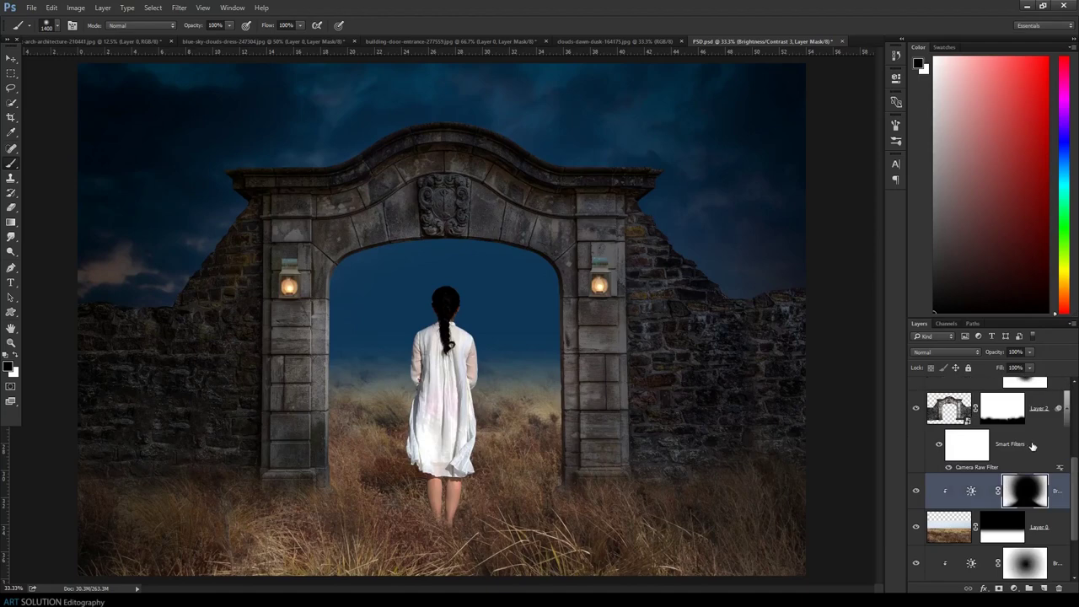
# Add an empty haze layer and test a radial gradient from the girl, undoing the dark result
pyautogui.click(1046, 587)
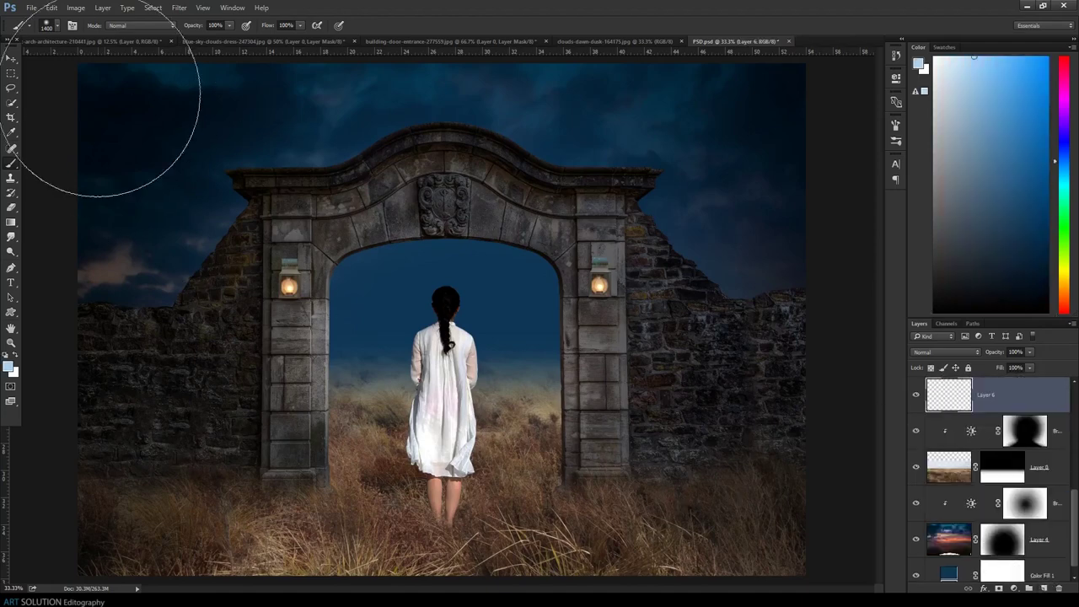
pyautogui.click(11, 222)
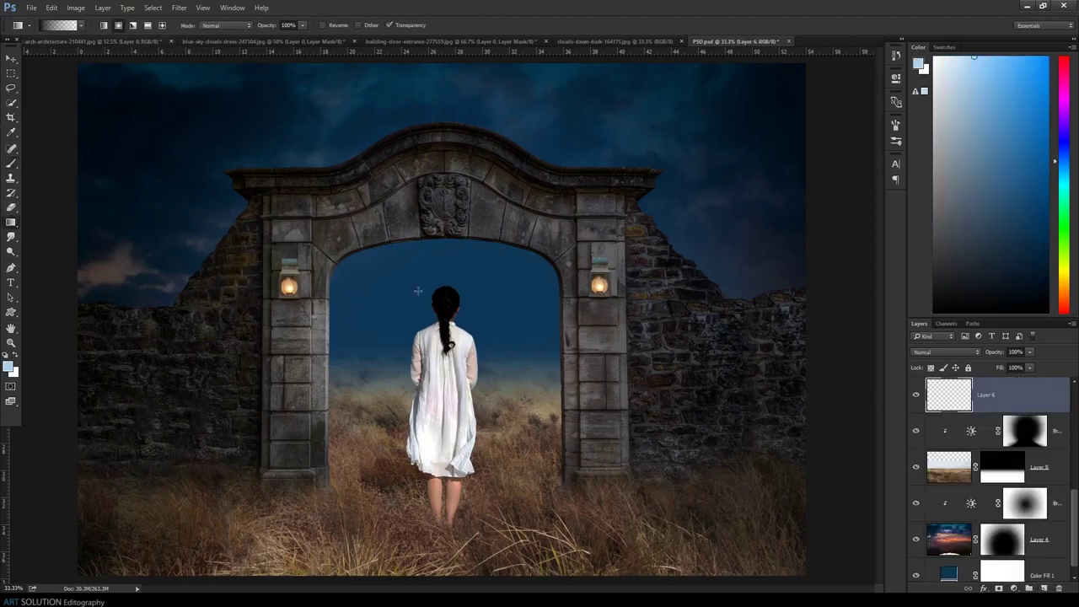
pyautogui.moveTo(448, 360); pyautogui.dragTo(493, 59)
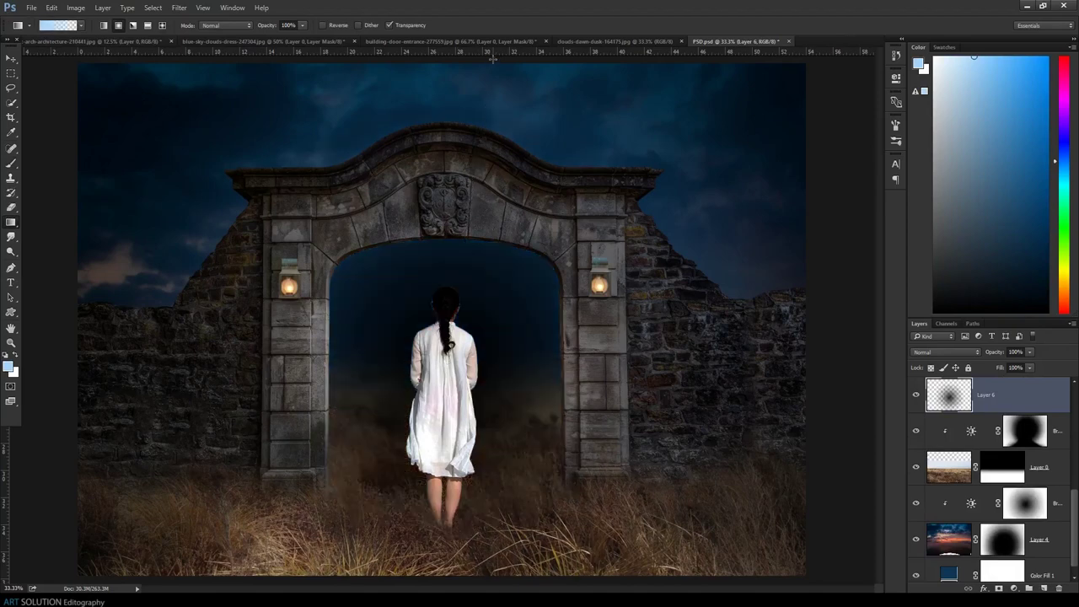
pyautogui.hotkey('ctrl', 'z')
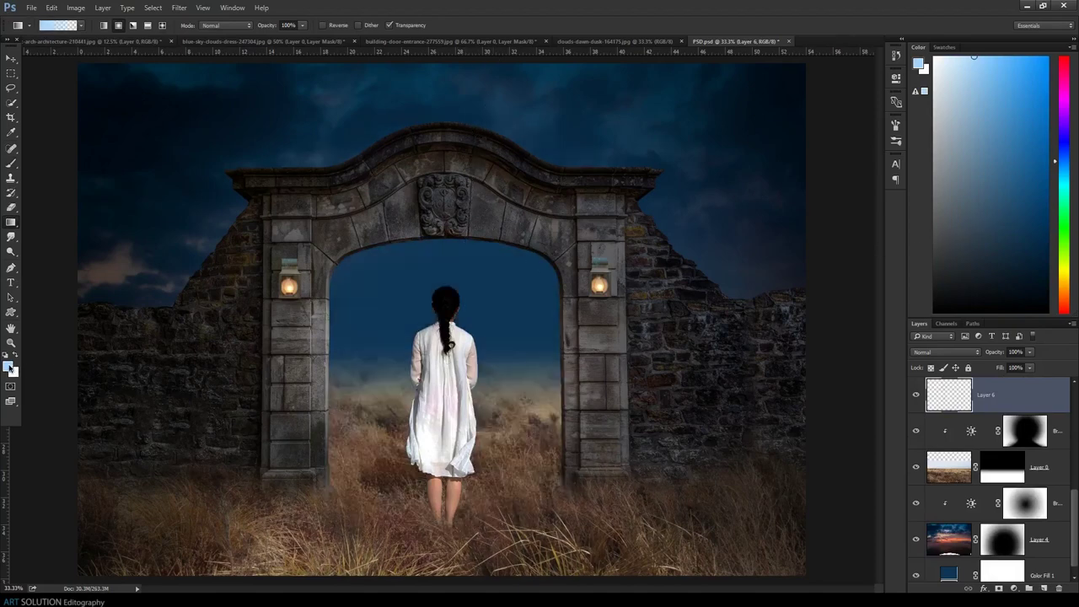
# Pick a darker blue and drag a radial blue fog outward from the girl
pyautogui.scroll(2, 957, 494)
pyautogui.scroll(2, 953, 489)
pyautogui.scroll(1, 986, 506)
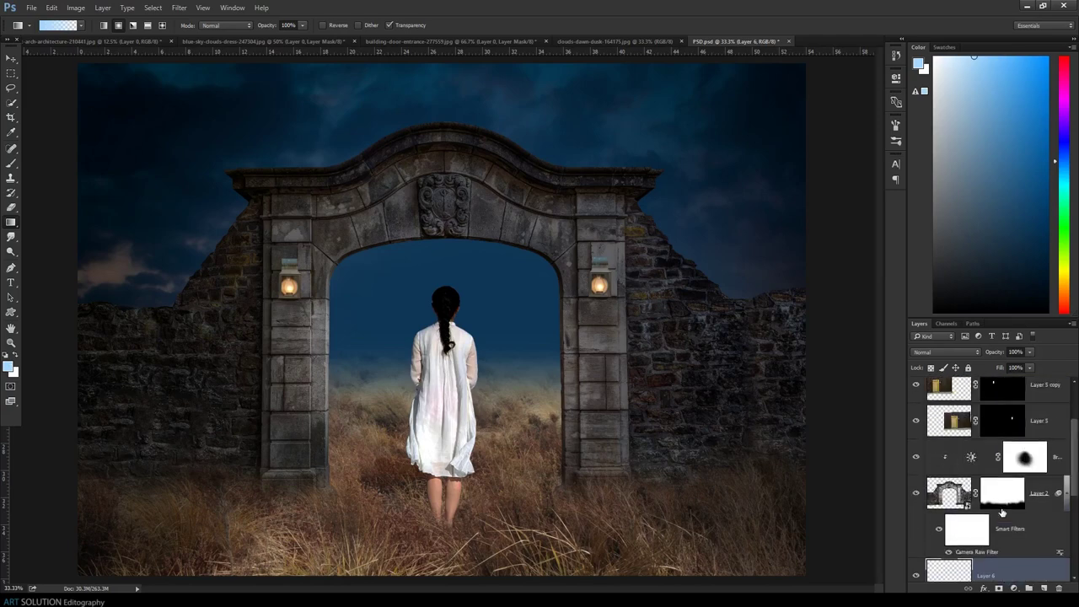
pyautogui.scroll(-1, 995, 510)
pyautogui.scroll(-1, 978, 507)
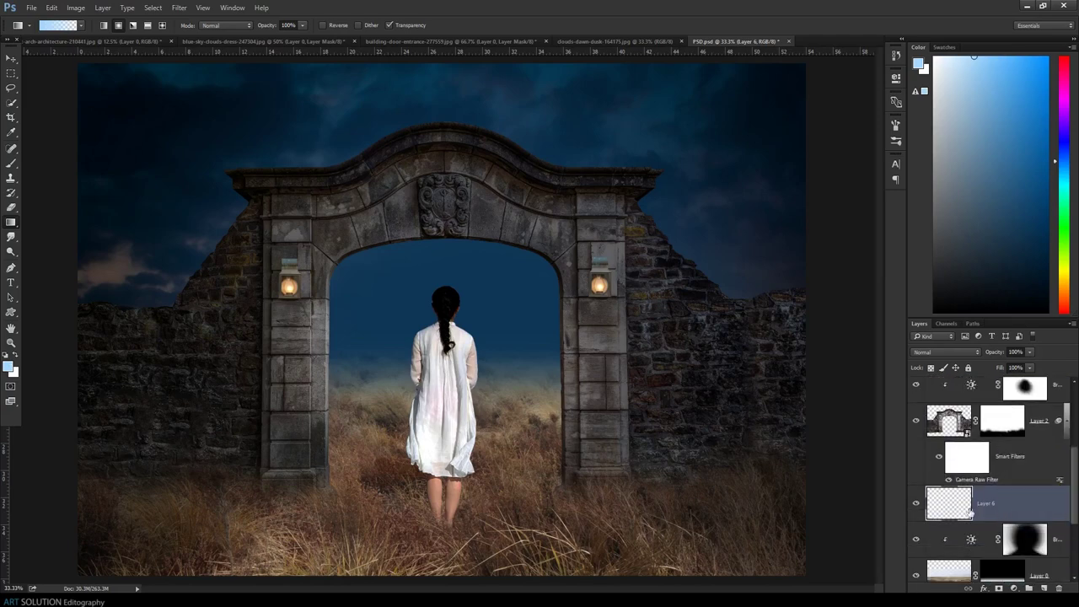
pyautogui.moveTo(1019, 173); pyautogui.dragTo(996, 142)
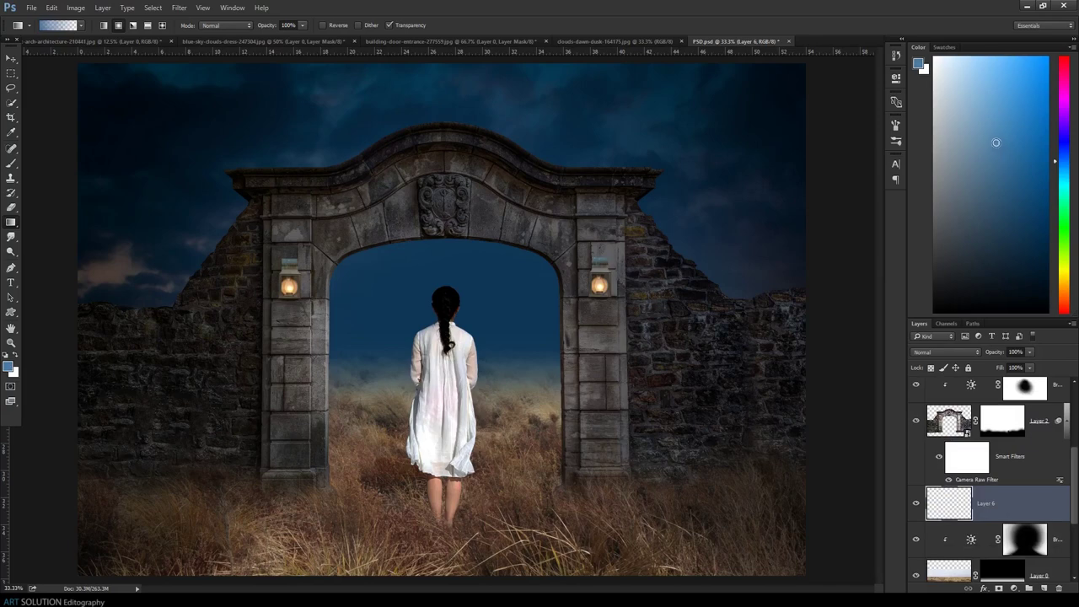
pyautogui.moveTo(448, 341); pyautogui.dragTo(715, 559)
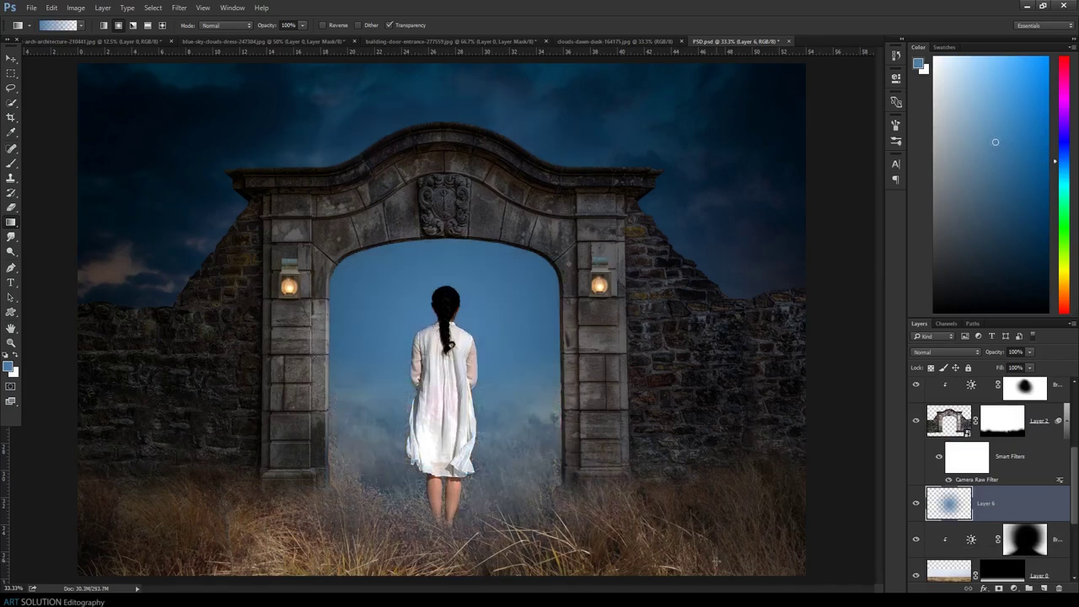
pyautogui.hotkey('ctrl', '-')
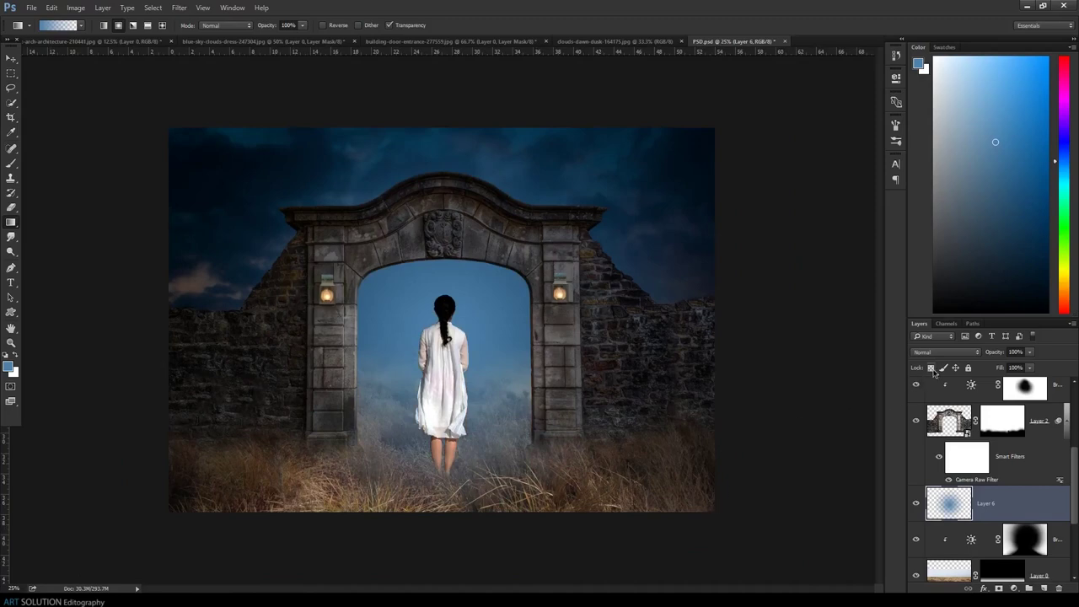
# Set the haze Layer 6 to Screen blending and add an empty Layer 7 above it
pyautogui.click(944, 352)
pyautogui.click(923, 217)
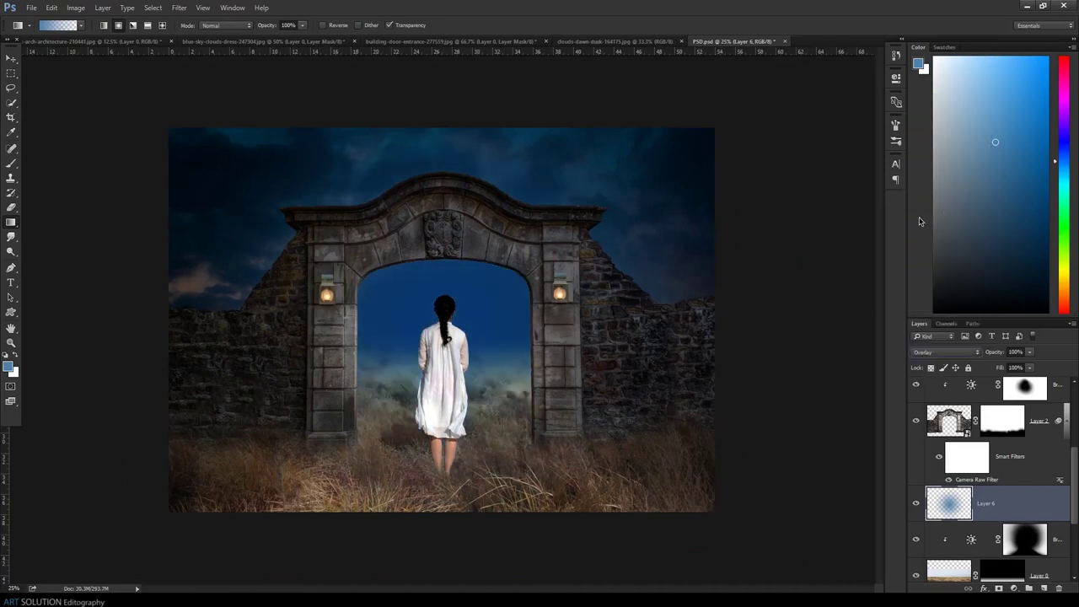
pyautogui.press('Up')
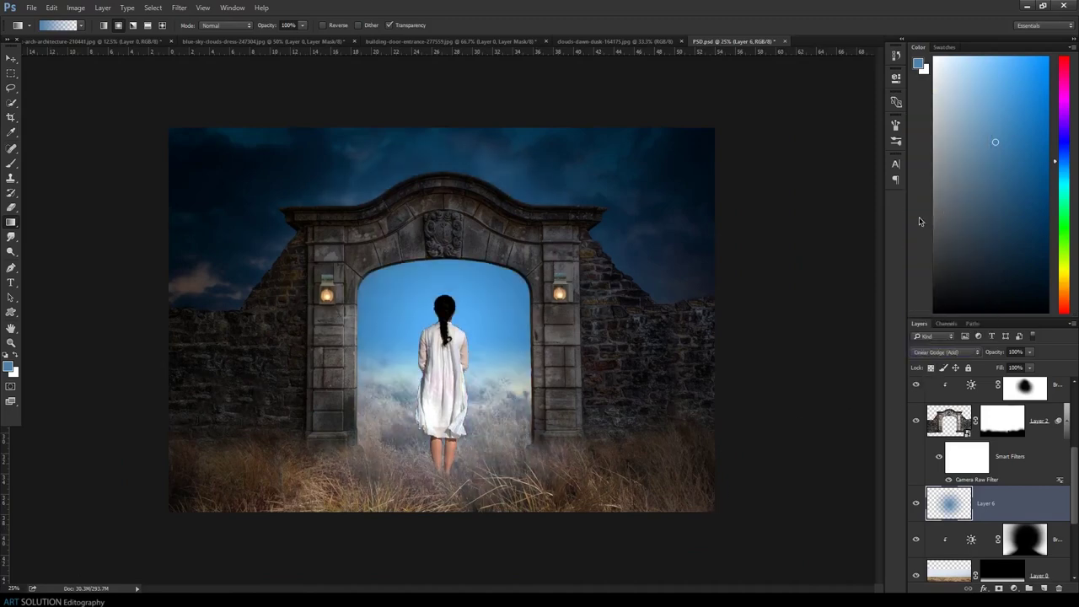
pyautogui.press('Up')
pyautogui.press('Up')
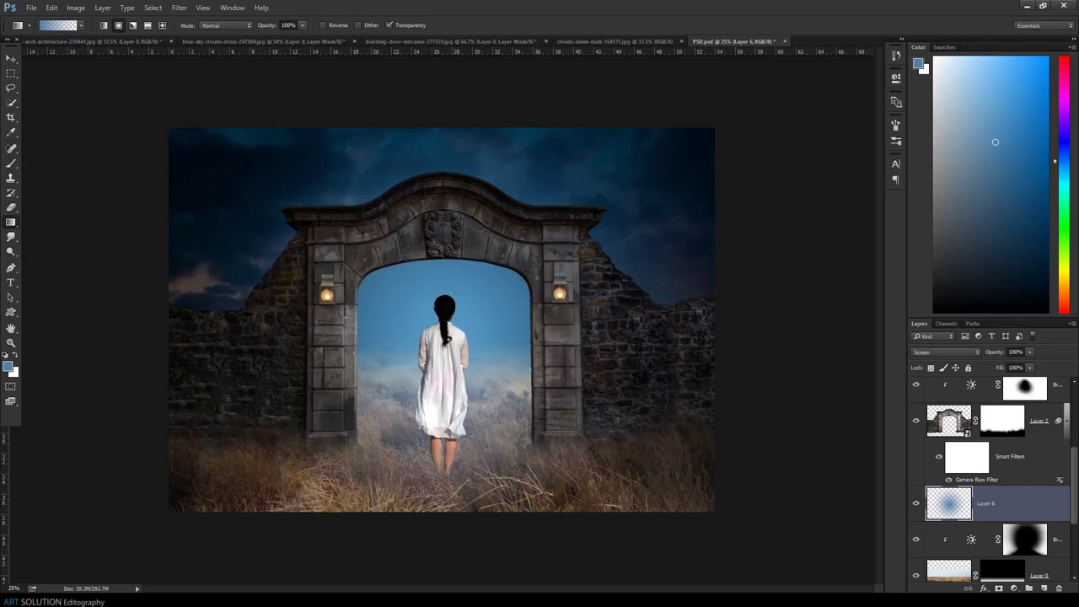
pyautogui.click(1039, 588)
# Draw a pale blue radial gradient from the girl on Layer 7
pyautogui.moveTo(453, 336); pyautogui.dragTo(606, 341)
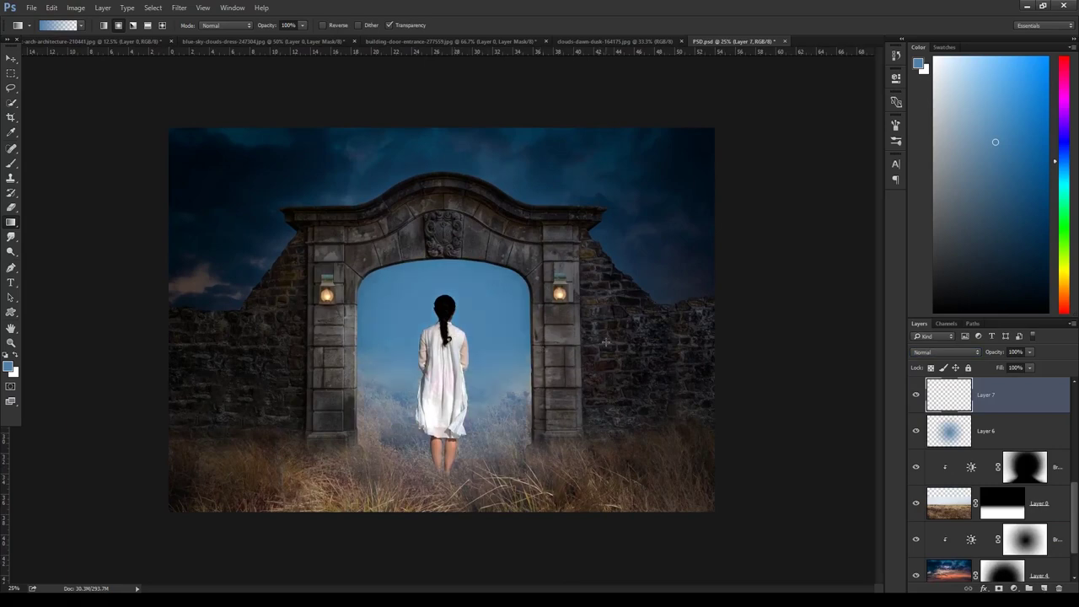
pyautogui.click(956, 56)
pyautogui.click(950, 85)
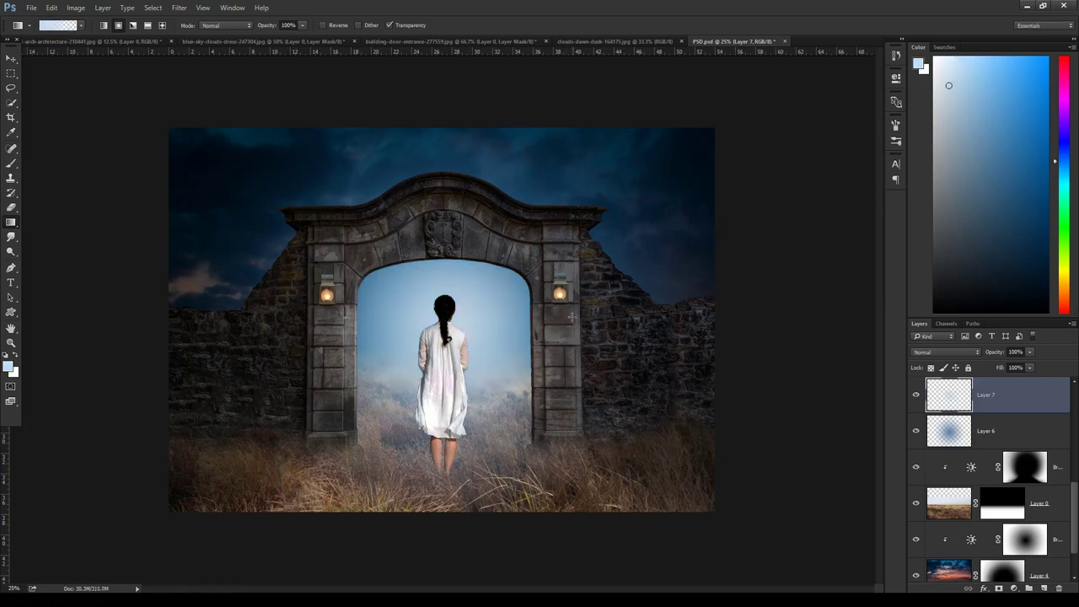
pyautogui.hotkey('ctrl', 'z')
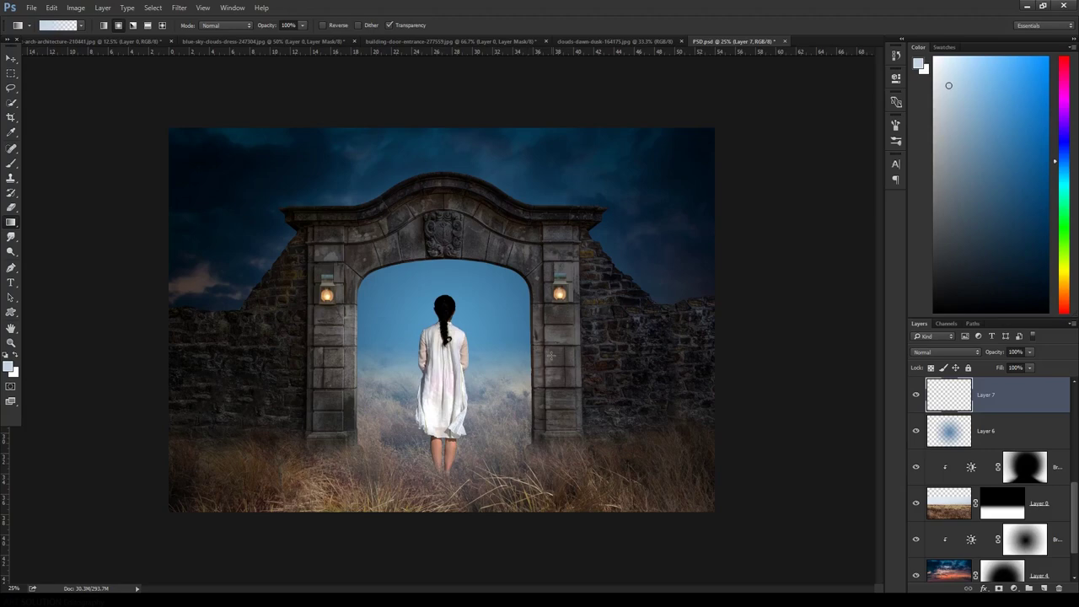
# Set Layer 7's blend mode to Screen after trying Color Burn and Lighten
pyautogui.click(967, 353)
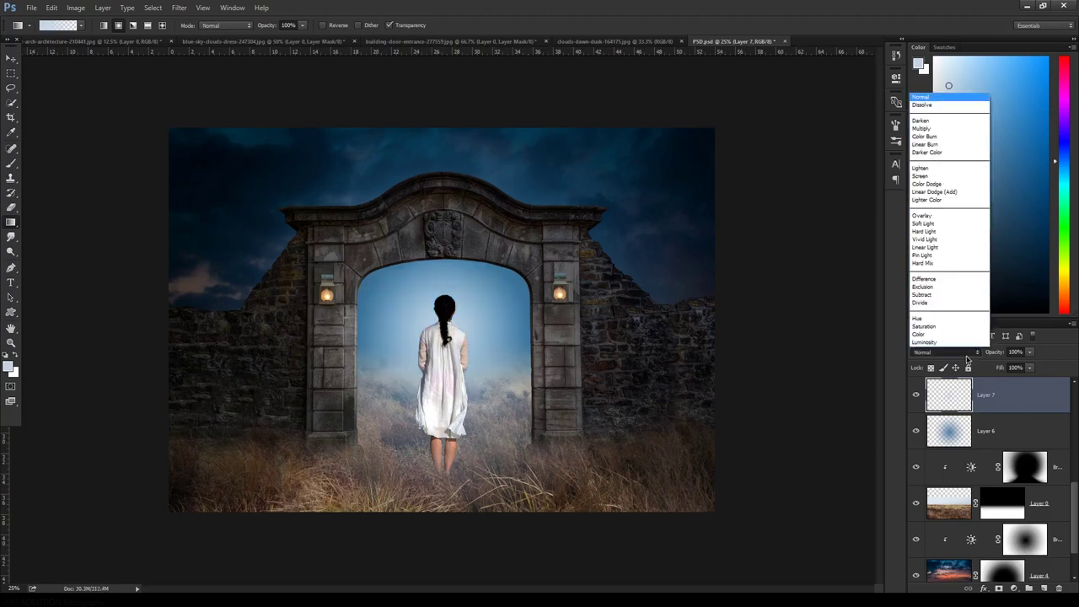
pyautogui.click(932, 139)
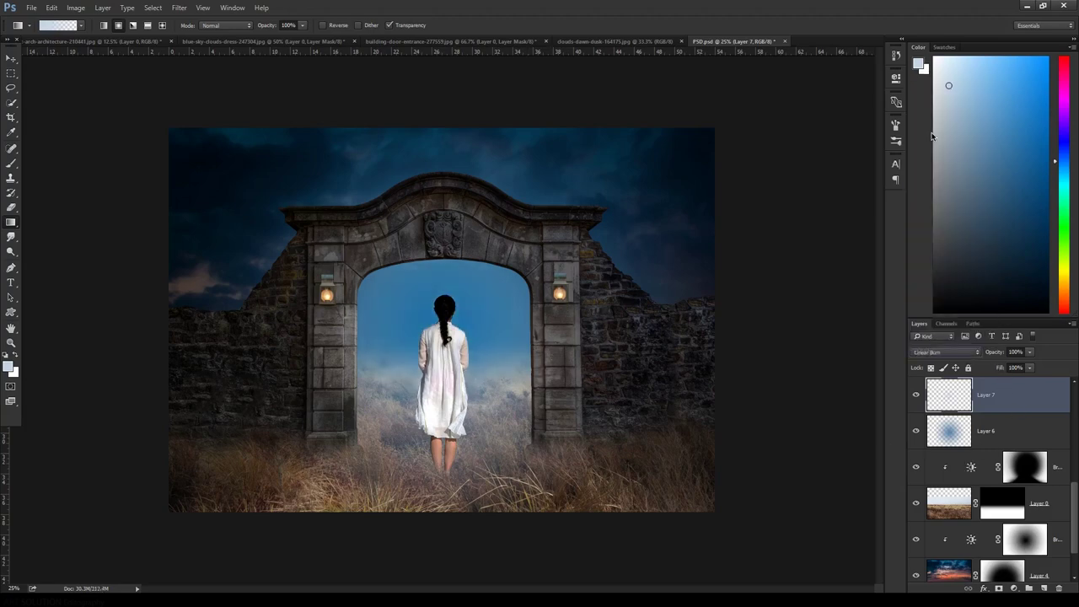
pyautogui.press('Down')
pyautogui.press('Down')
pyautogui.press('Down')
pyautogui.press('Down')
pyautogui.press('Down')
pyautogui.press('Down')
pyautogui.press('Up')
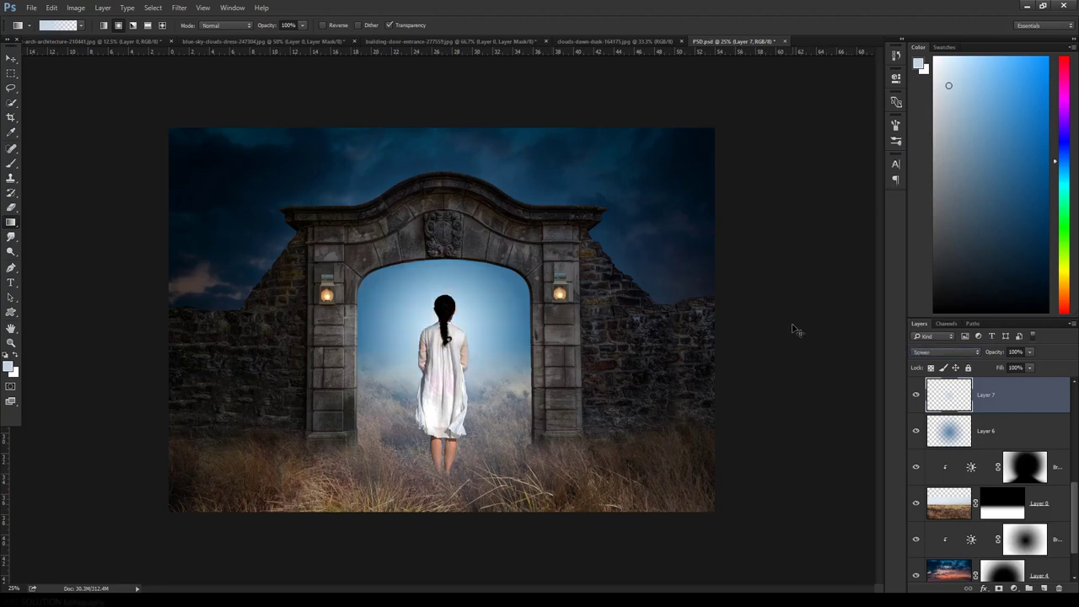
pyautogui.hotkey('ctrl', '-')
pyautogui.hotkey('ctrl', '+')
pyautogui.hotkey('ctrl', '+')
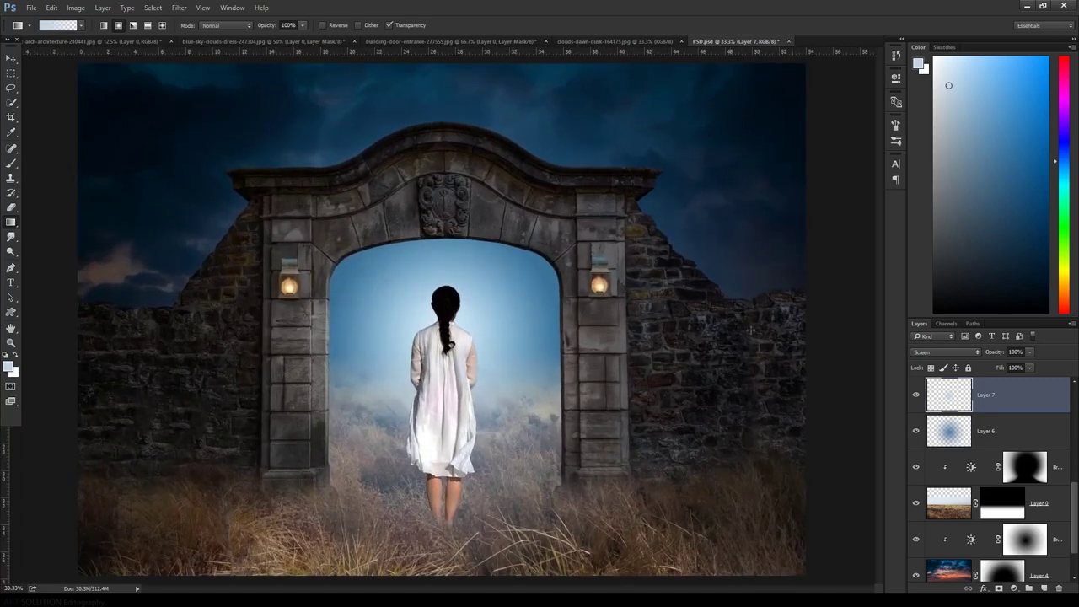
# On the Brightness/Contrast 2 mask, paint to keep fog bright along the left pillar's inner edge
pyautogui.hotkey('ctrl', '+')
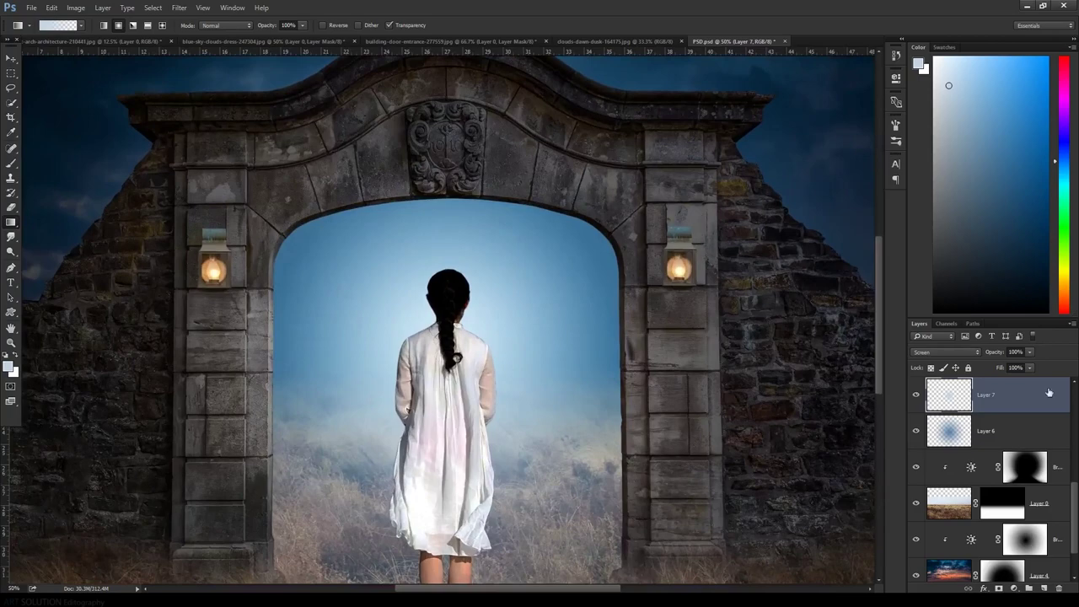
pyautogui.scroll(-2, 1032, 441)
pyautogui.scroll(-2, 1024, 457)
pyautogui.scroll(-2, 1018, 489)
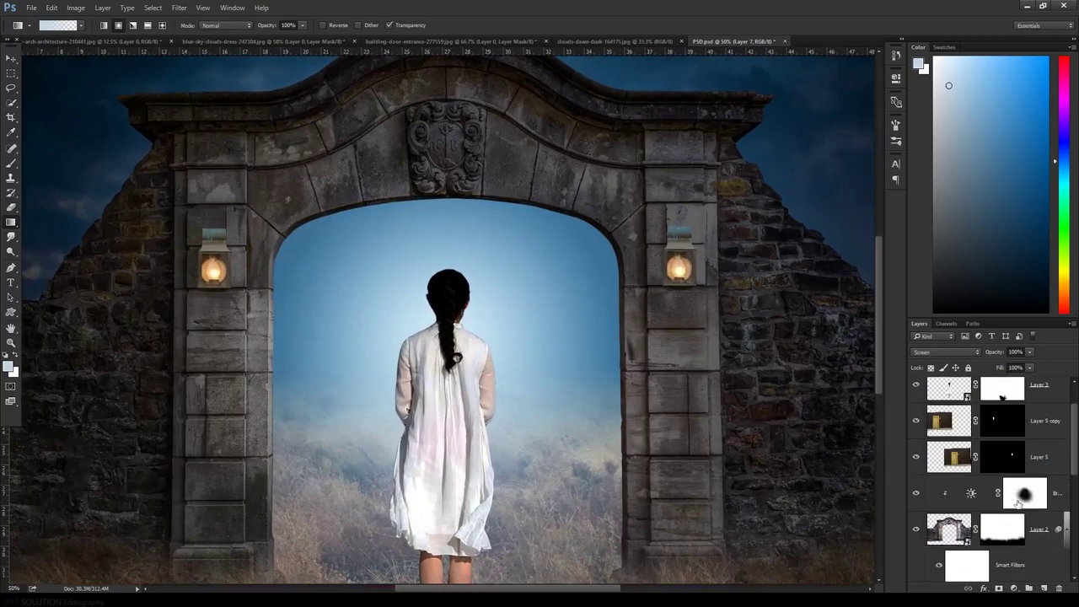
pyautogui.click(1022, 495)
pyautogui.hotkey('ctrl', '+')
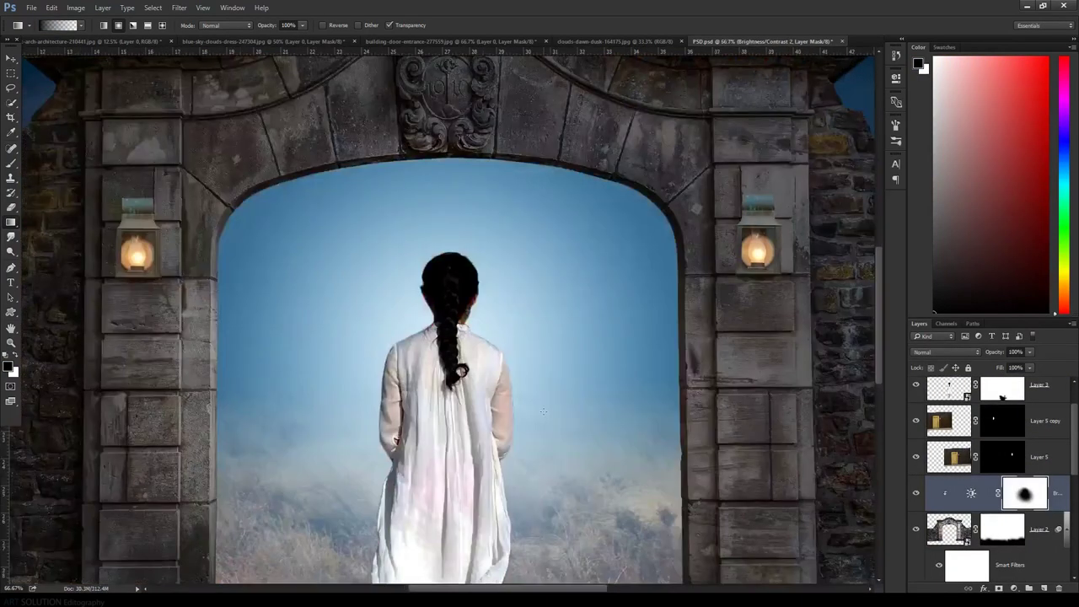
pyautogui.press('b')
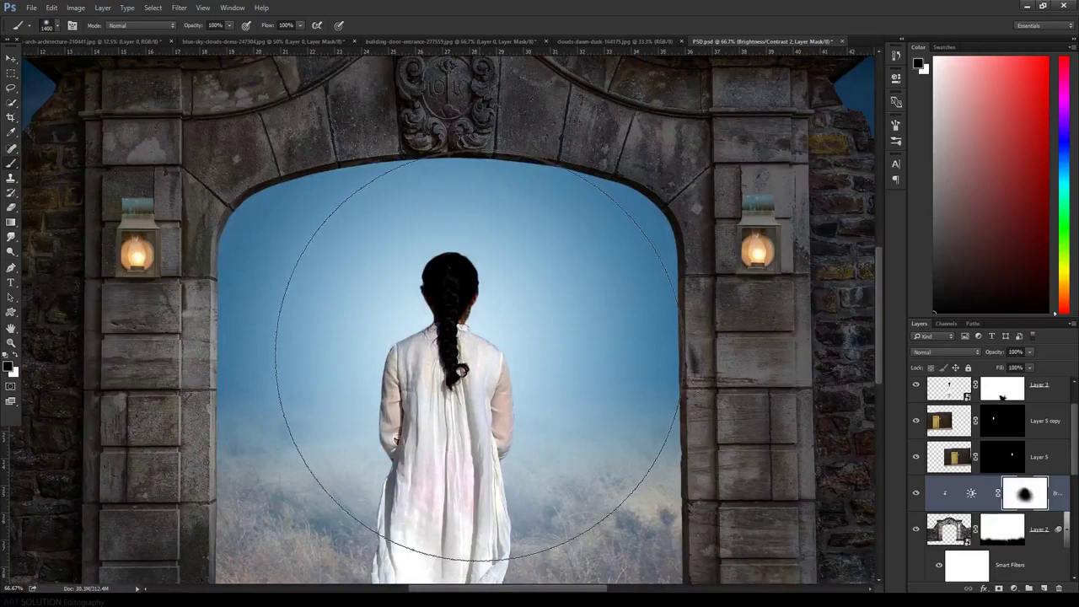
pyautogui.moveTo(248, 480); pyautogui.dragTo(288, 341)
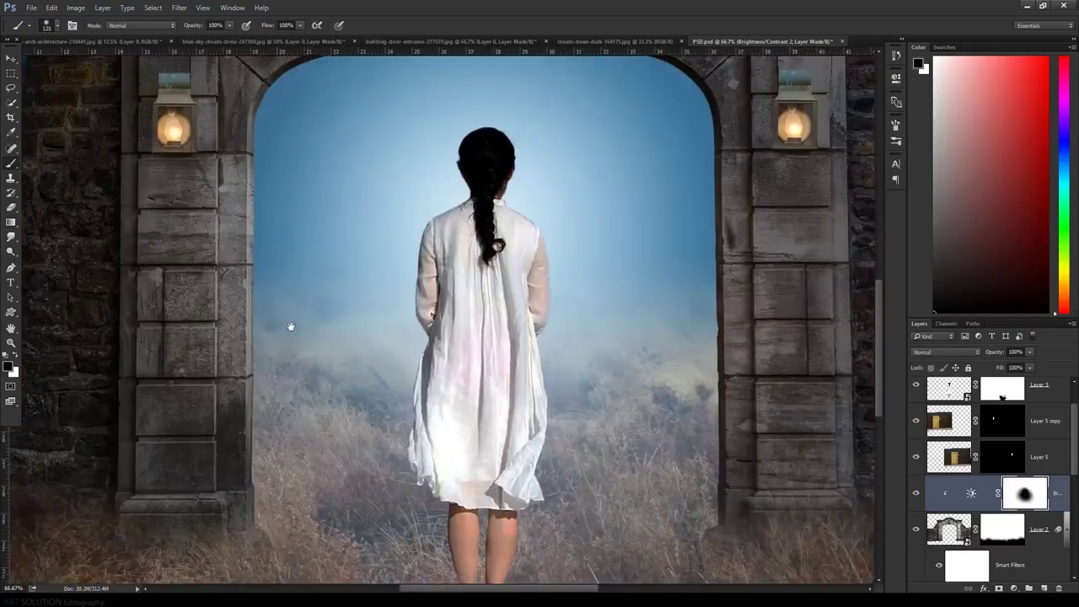
pyautogui.moveTo(258, 506)
pyautogui.mouseDown()
pyautogui.moveTo(261, 131)
pyautogui.moveTo(184, 580)
pyautogui.mouseUp()
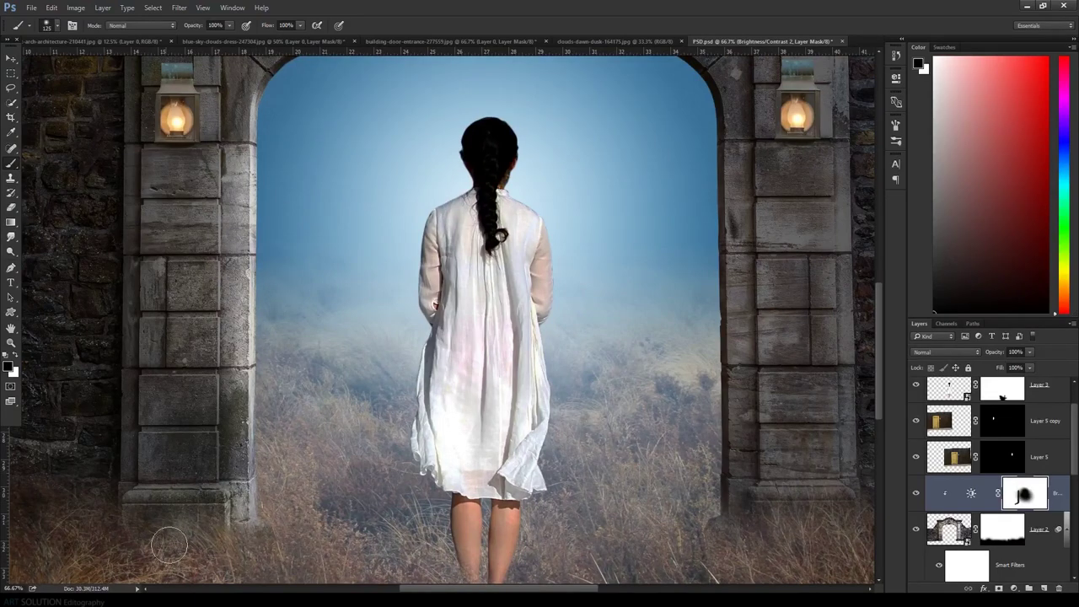
# Paint the mask along the right pillar's inner edge to keep that fog bright
pyautogui.hscroll(3, 615, 511)
pyautogui.scroll(3, 614, 511)
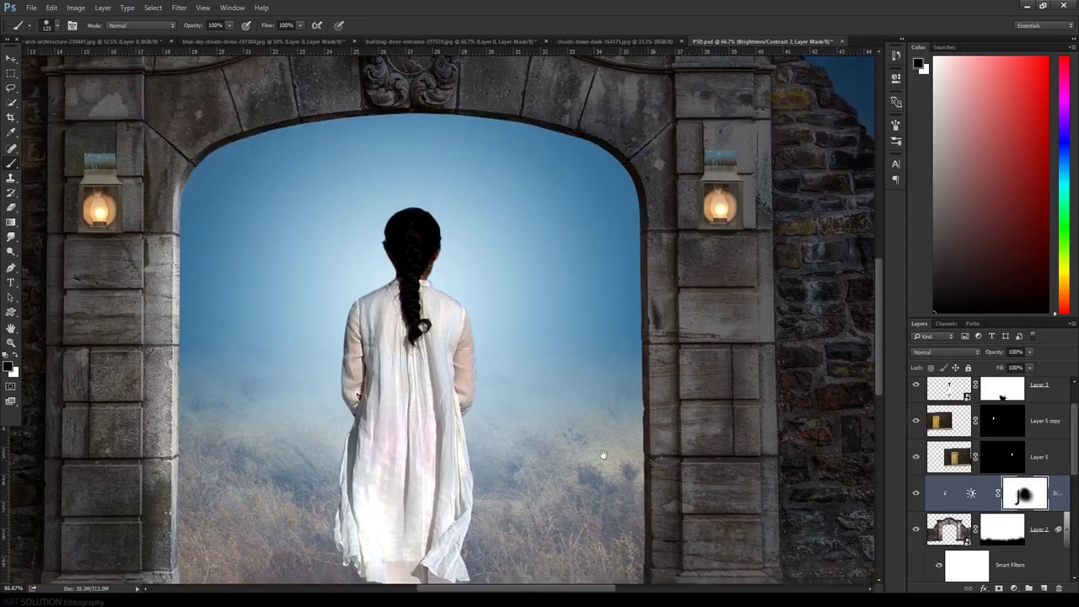
pyautogui.scroll(-3, 602, 453)
pyautogui.moveTo(606, 514); pyautogui.dragTo(599, 92)
pyautogui.moveTo(614, 472); pyautogui.dragTo(617, 181)
# Repaint the mask along the broken wall edge against the sky
pyautogui.scroll(3, 612, 379)
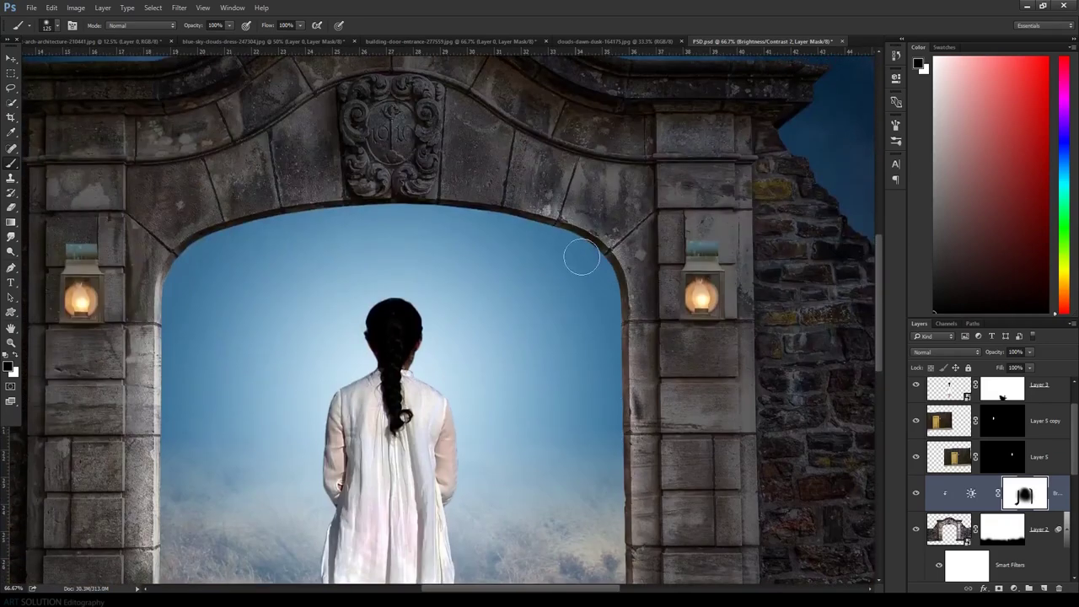
pyautogui.scroll(2, 349, 174)
pyautogui.hscroll(-2, 349, 174)
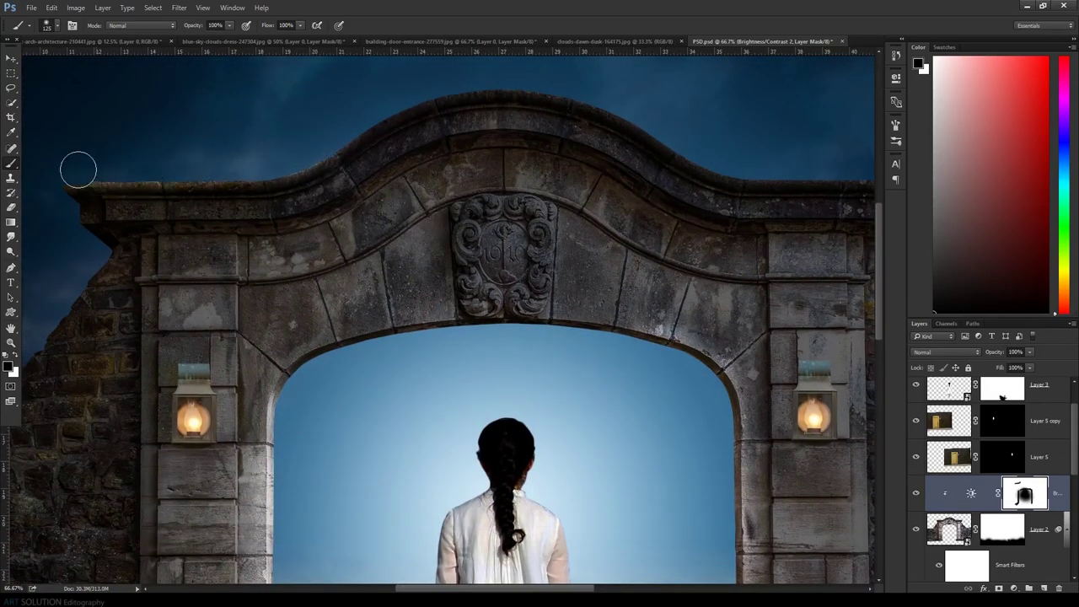
pyautogui.scroll(1, 224, 194)
pyautogui.hscroll(2, 223, 194)
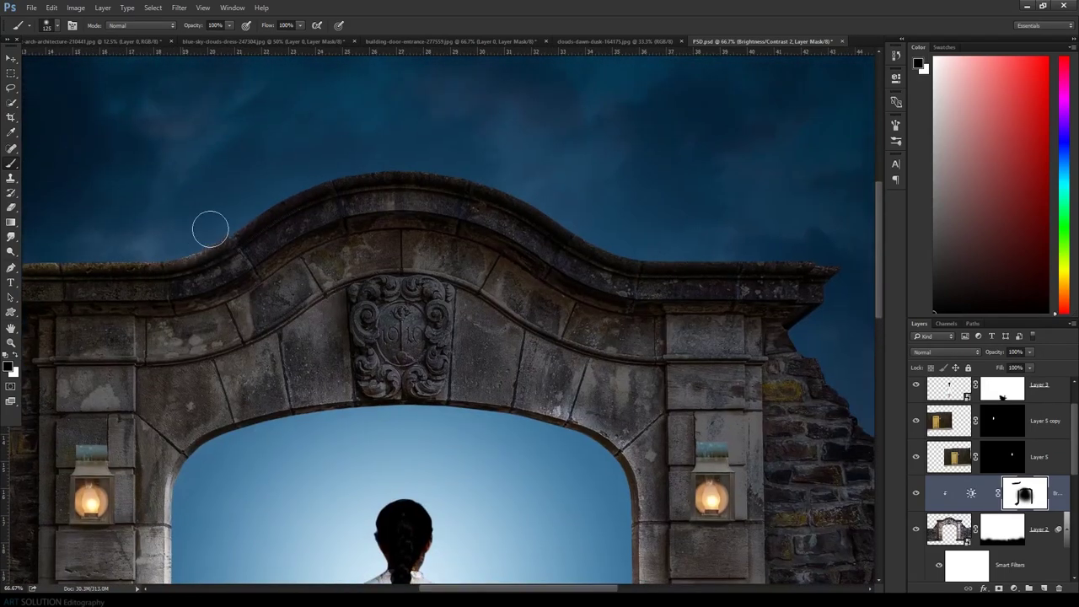
pyautogui.hscroll(1, 675, 249)
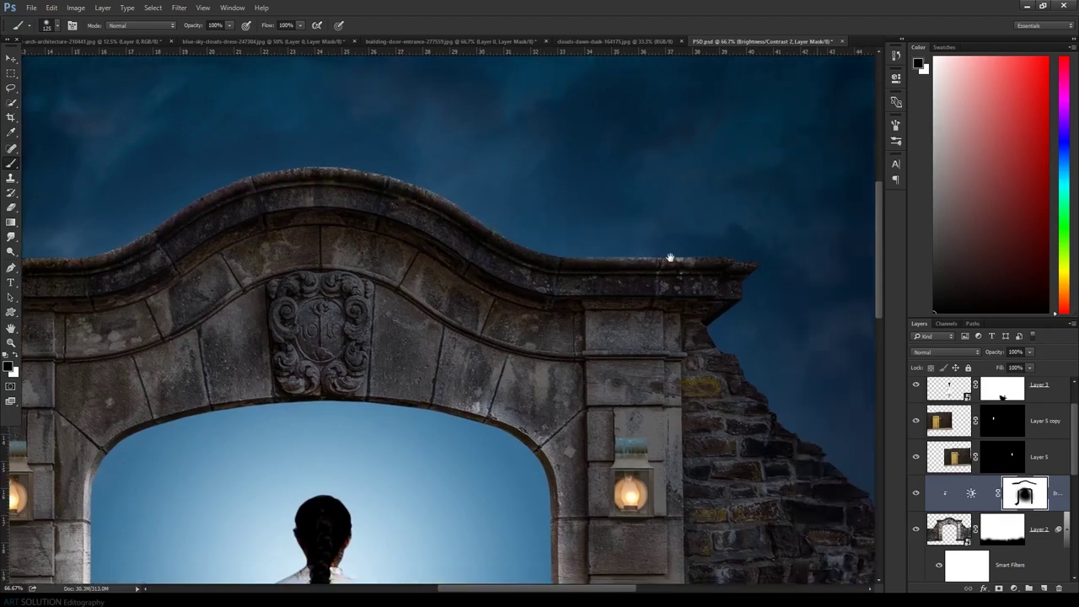
pyautogui.hscroll(3, 581, 249)
pyautogui.scroll(-1, 581, 248)
pyautogui.moveTo(504, 239)
pyautogui.mouseDown()
pyautogui.moveTo(470, 313)
pyautogui.moveTo(583, 421)
pyautogui.moveTo(657, 457)
pyautogui.moveTo(773, 438)
pyautogui.mouseUp()
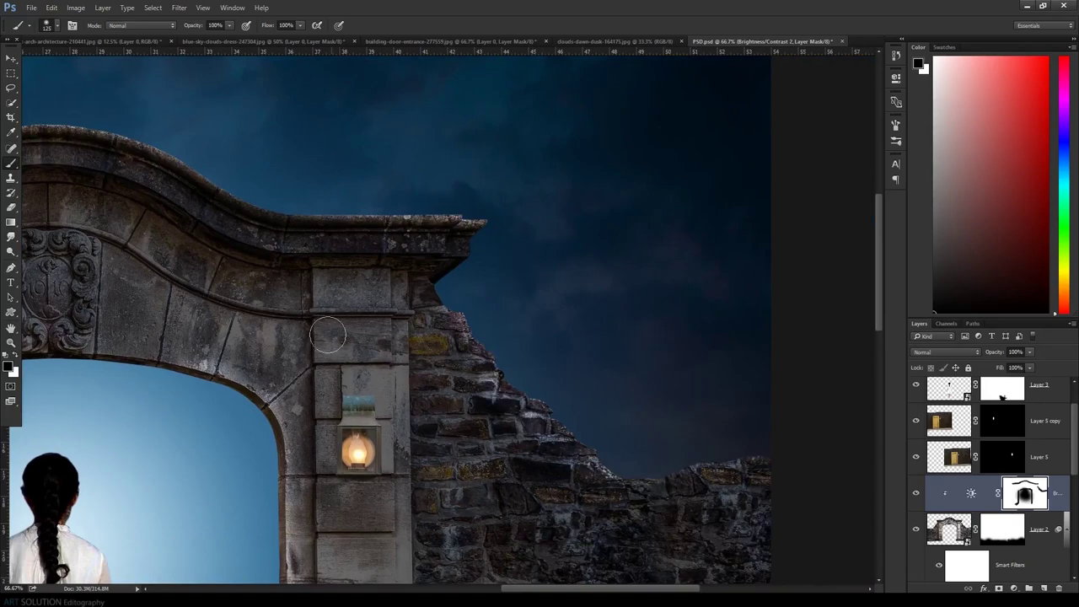
pyautogui.scroll(-1, 506, 396)
pyautogui.hscroll(-2, 506, 396)
pyautogui.hscroll(-1, 531, 194)
pyautogui.moveTo(531, 194)
pyautogui.mouseDown()
pyautogui.moveTo(405, 340)
pyautogui.moveTo(343, 356)
pyautogui.mouseUp()
# Lighten the pillar's right edge on the mask, then enlarge the brush and view the whole composition
pyautogui.moveTo(726, 356); pyautogui.dragTo(620, 226)
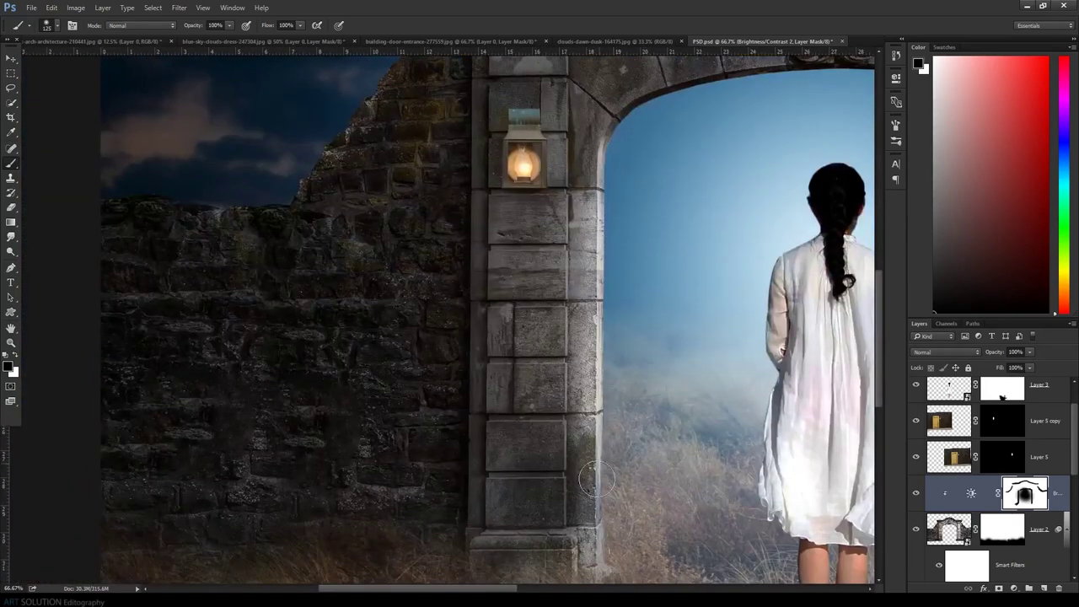
pyautogui.moveTo(590, 514); pyautogui.dragTo(591, 210)
pyautogui.hscroll(2, 456, 281)
pyautogui.hscroll(2, 440, 280)
pyautogui.hscroll(1, 439, 281)
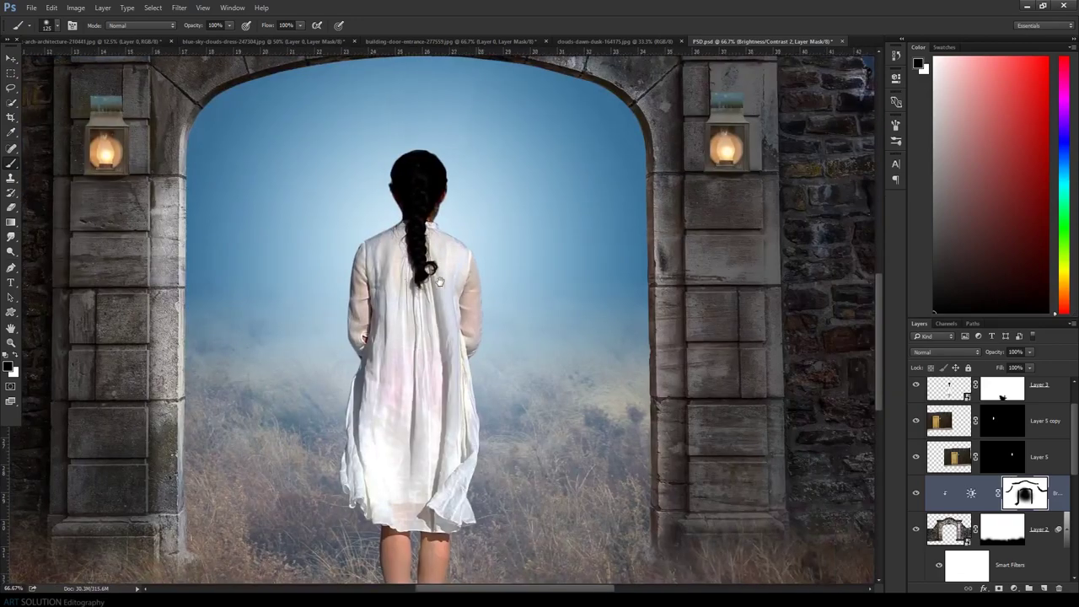
pyautogui.press(']')
pyautogui.press(']')
pyautogui.press(']')
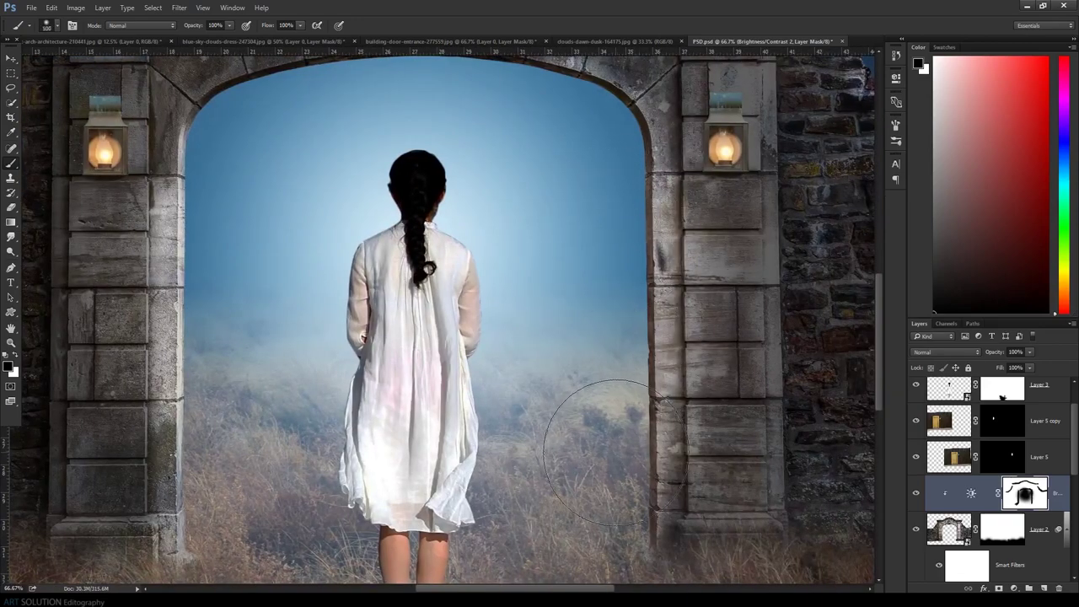
pyautogui.hotkey('ctrl', '-')
pyautogui.hotkey('ctrl', '-')
pyautogui.hotkey('ctrl', '-')
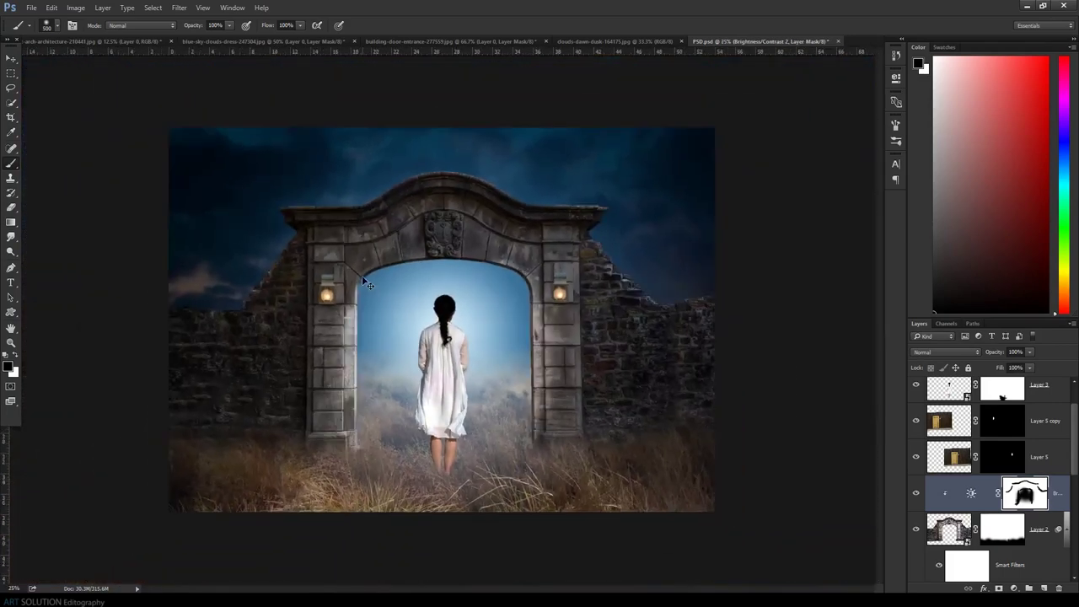
pyautogui.hotkey('ctrl', '-')
pyautogui.hotkey('ctrl', '+')
pyautogui.scroll(-4, 955, 388)
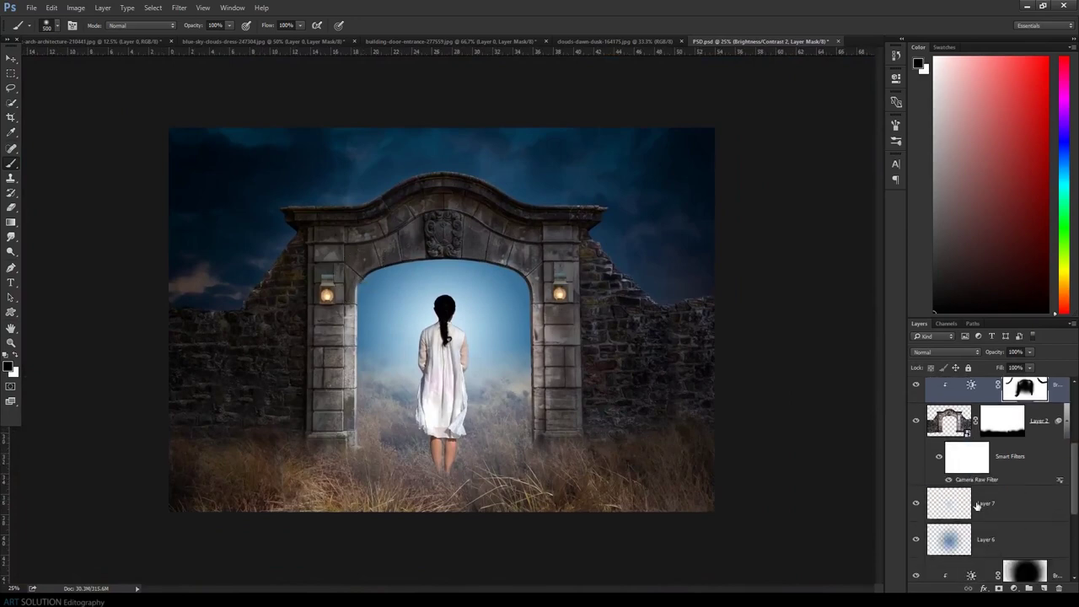
# Select blue glow Layers 6 and 7 and lower their opacity to 71%
pyautogui.click(977, 506)
pyautogui.keyDown('shift'); pyautogui.click(988, 531); pyautogui.keyUp('shift')
pyautogui.moveTo(999, 355); pyautogui.dragTo(979, 354)
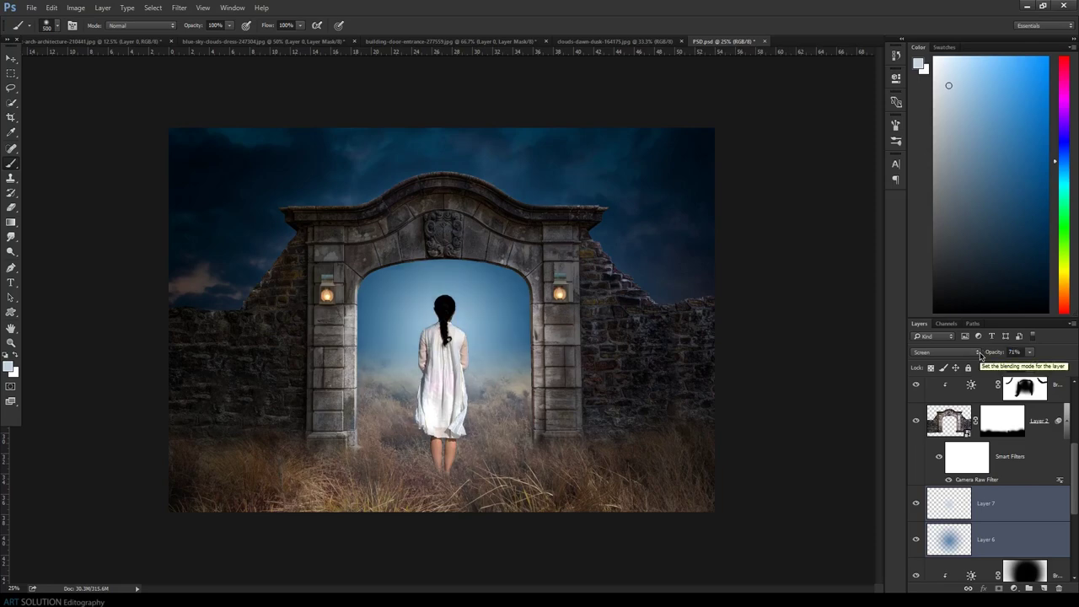
pyautogui.scroll(1, 1015, 408)
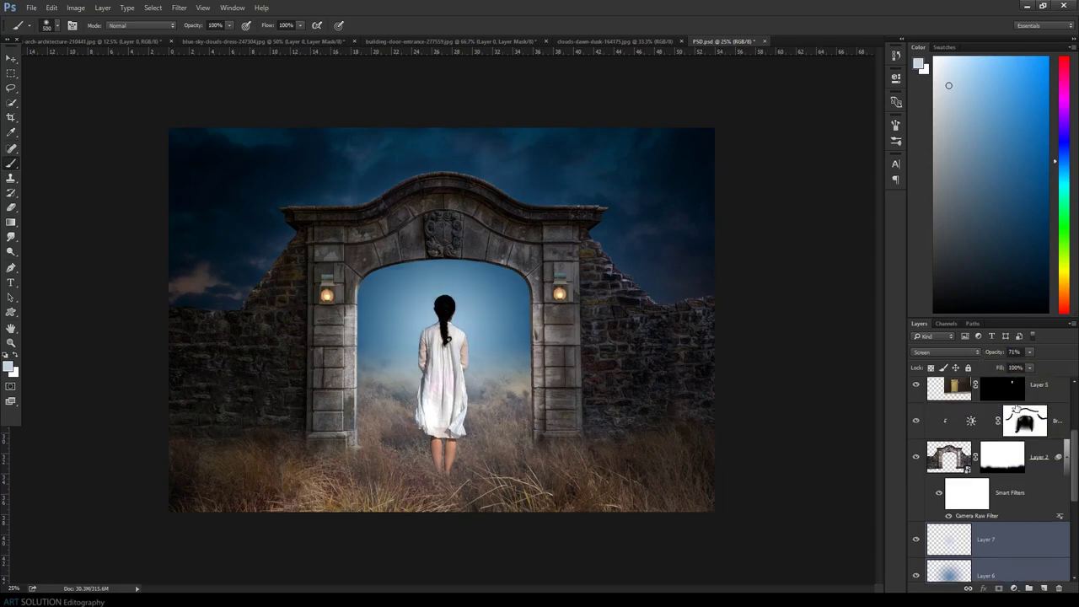
pyautogui.click(1022, 419)
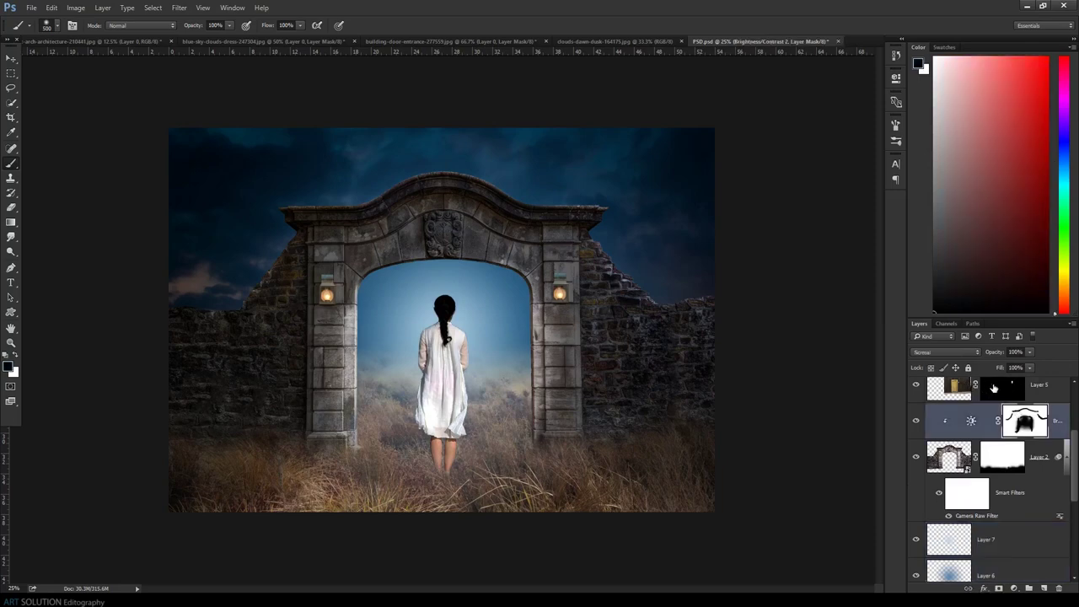
pyautogui.doubleClick(973, 422)
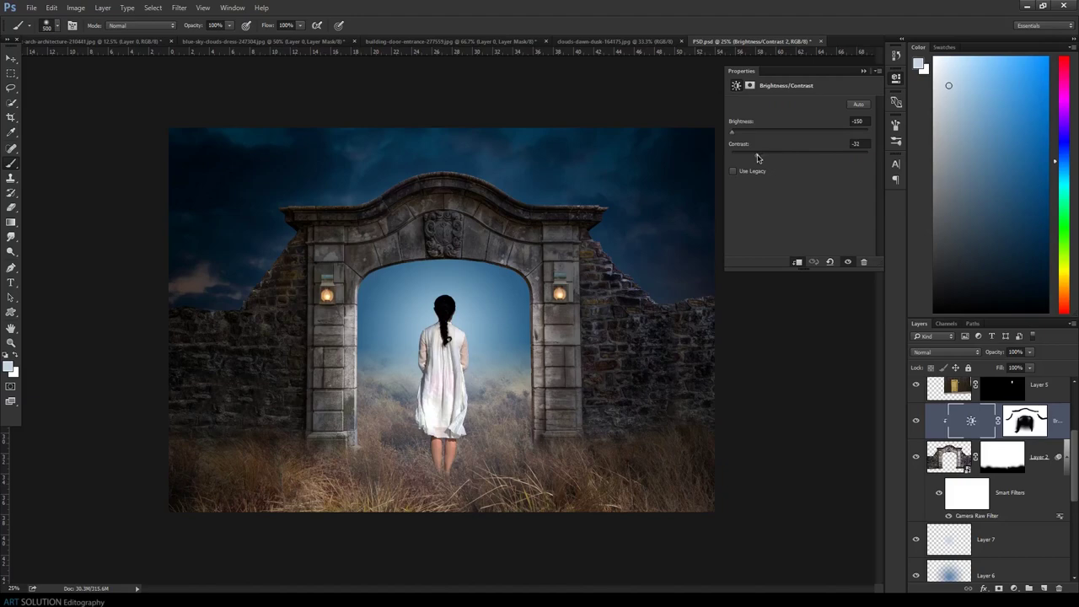
# Raise Brightness/Contrast 2's contrast and paint white on its mask over the walls beside the arch
pyautogui.moveTo(805, 158); pyautogui.dragTo(841, 158)
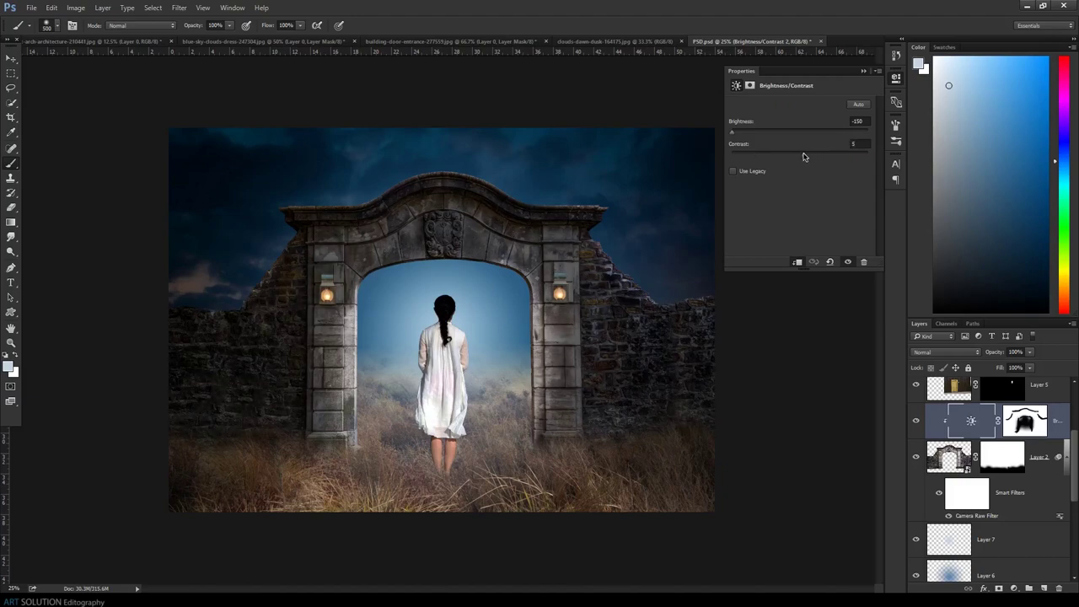
pyautogui.click(865, 72)
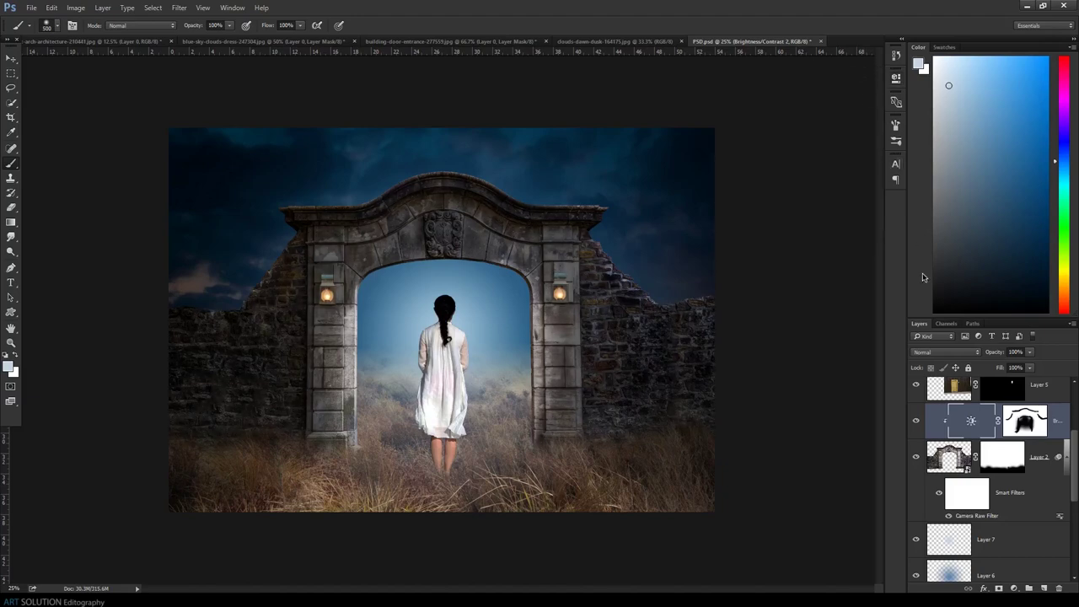
pyautogui.click(1027, 426)
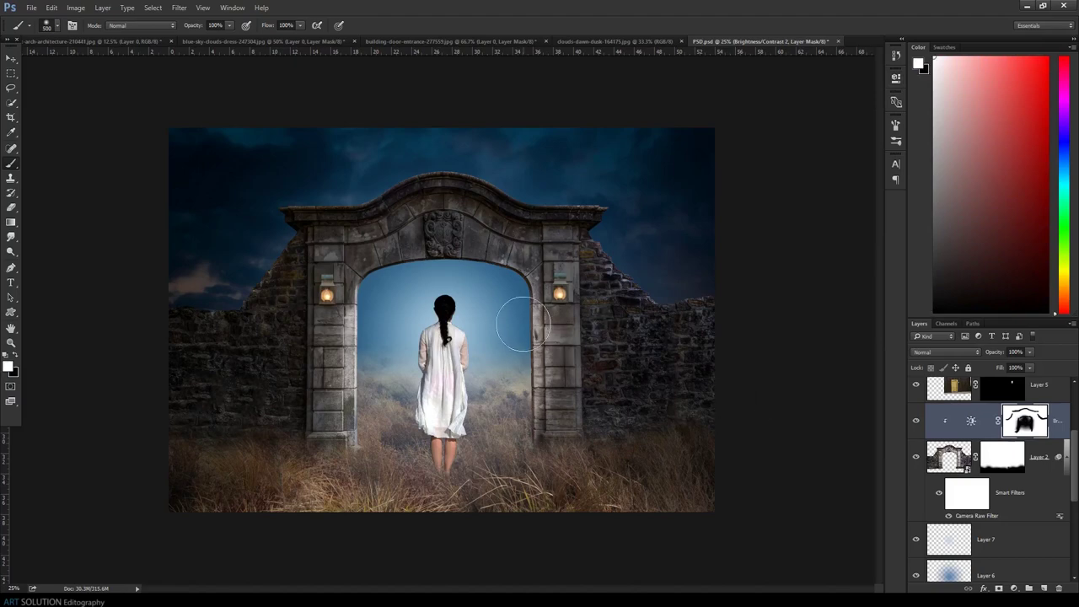
pyautogui.click(15, 359)
pyautogui.click(15, 359)
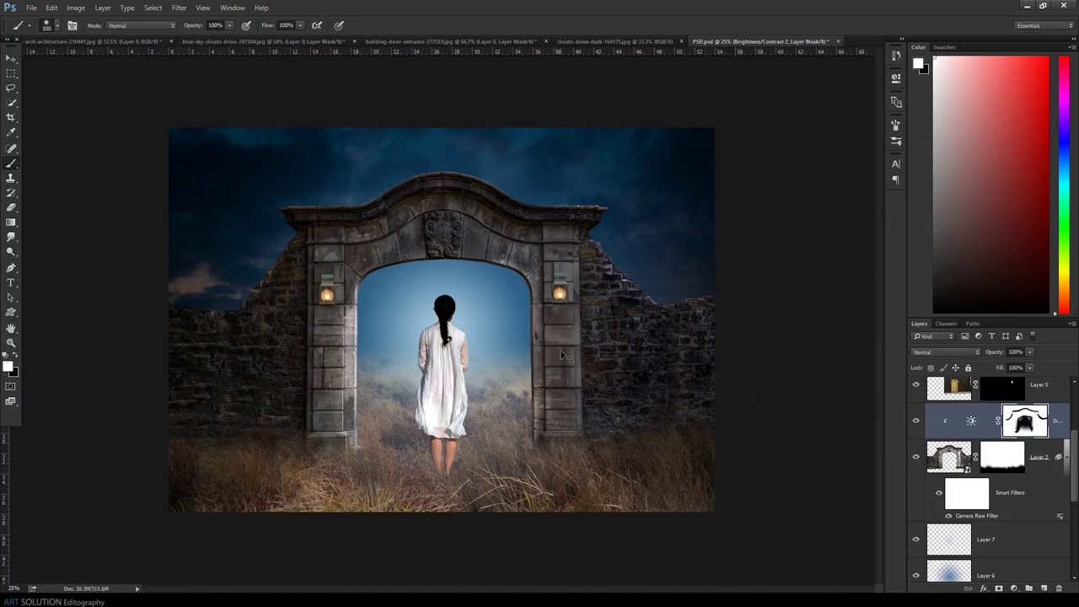
pyautogui.moveTo(576, 302)
pyautogui.mouseDown()
pyautogui.moveTo(602, 356)
pyautogui.moveTo(590, 447)
pyautogui.mouseUp()
pyautogui.moveTo(271, 299)
pyautogui.mouseDown()
pyautogui.moveTo(309, 429)
pyautogui.moveTo(289, 308)
pyautogui.mouseUp()
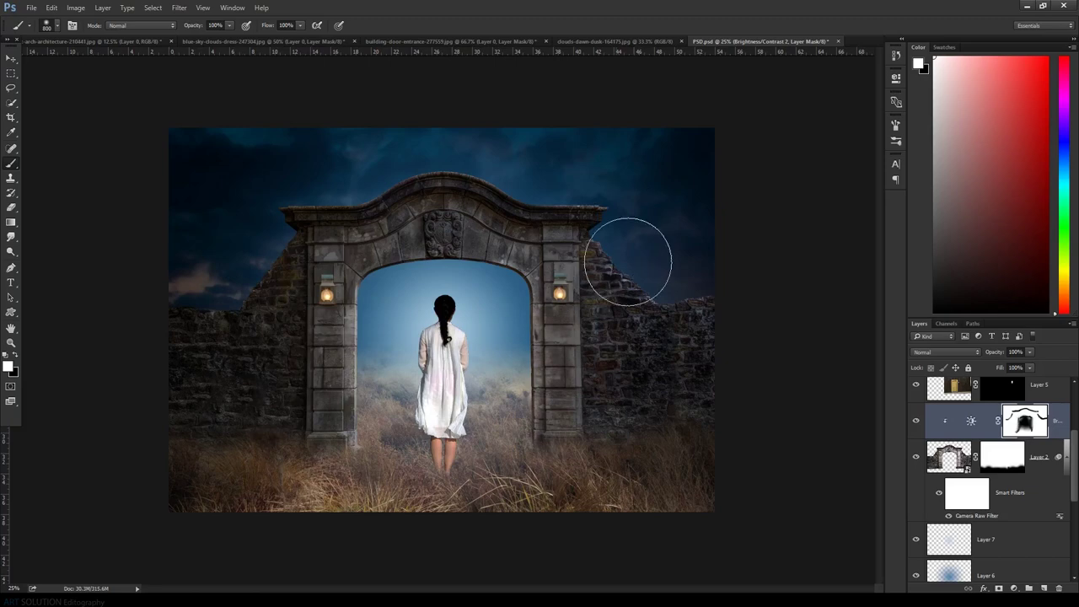
pyautogui.hotkey('ctrl', '+')
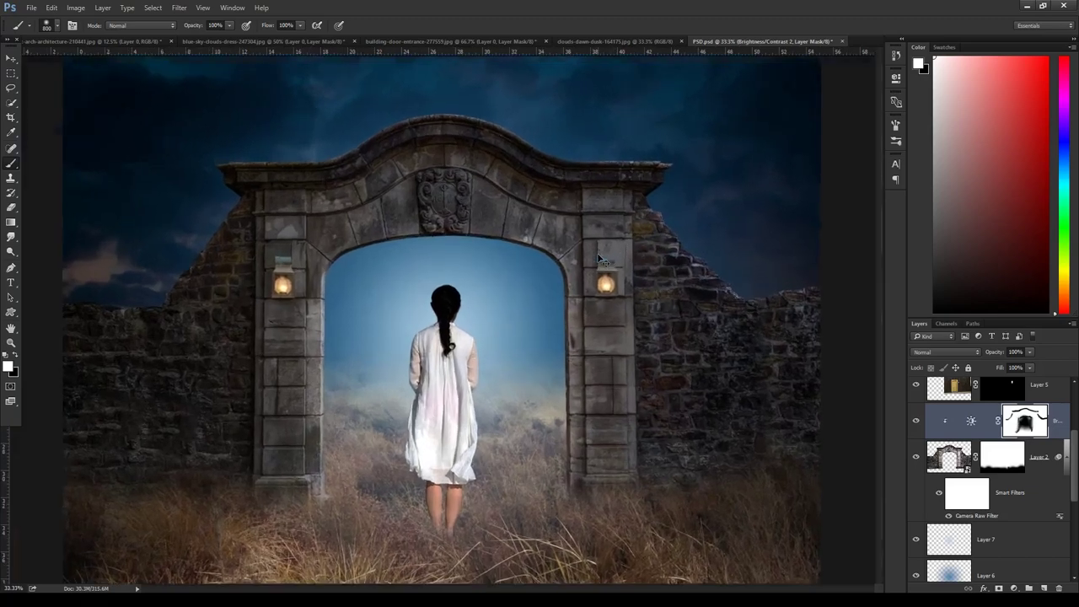
# Add a new empty layer above Layer 5 copy and zoom in on the right wall lantern
pyautogui.hotkey('ctrl', '+')
pyautogui.scroll(2, 974, 433)
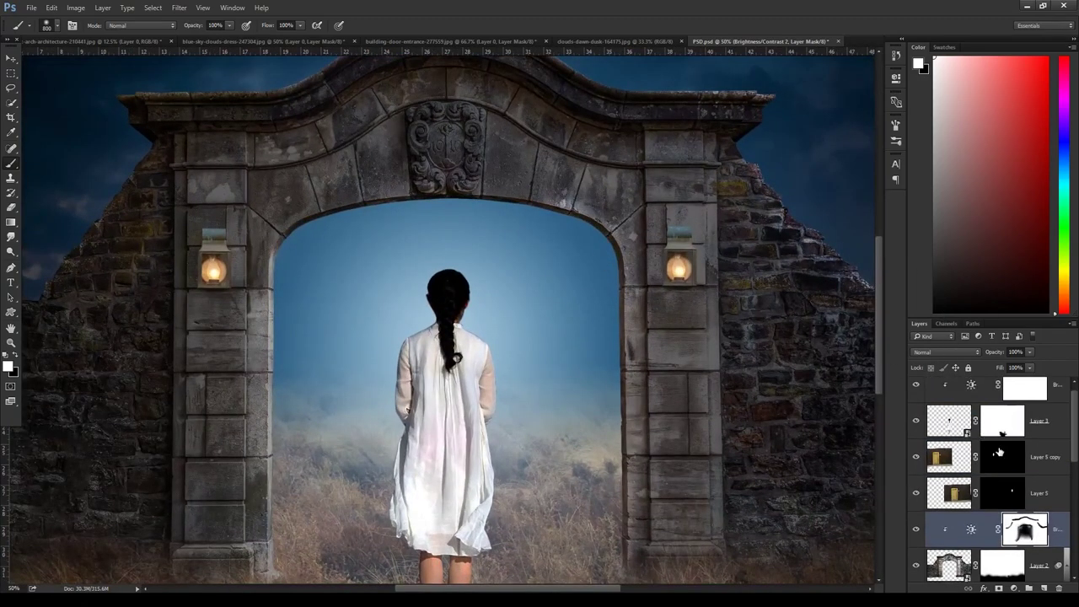
pyautogui.click(1037, 459)
pyautogui.click(1045, 584)
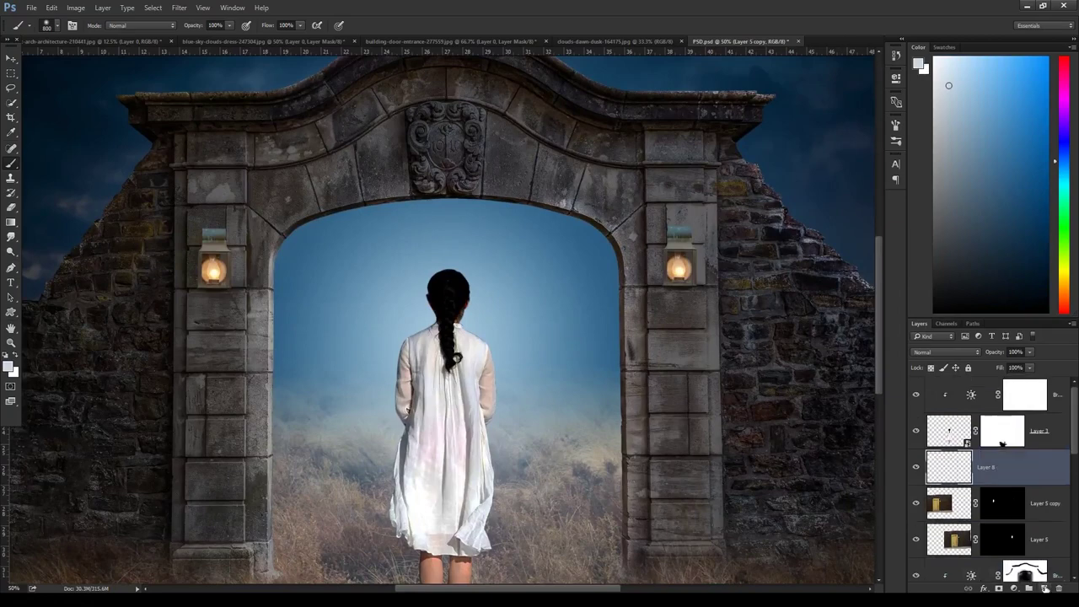
pyautogui.hotkey('ctrl', '+')
pyautogui.moveTo(675, 276); pyautogui.dragTo(316, 286)
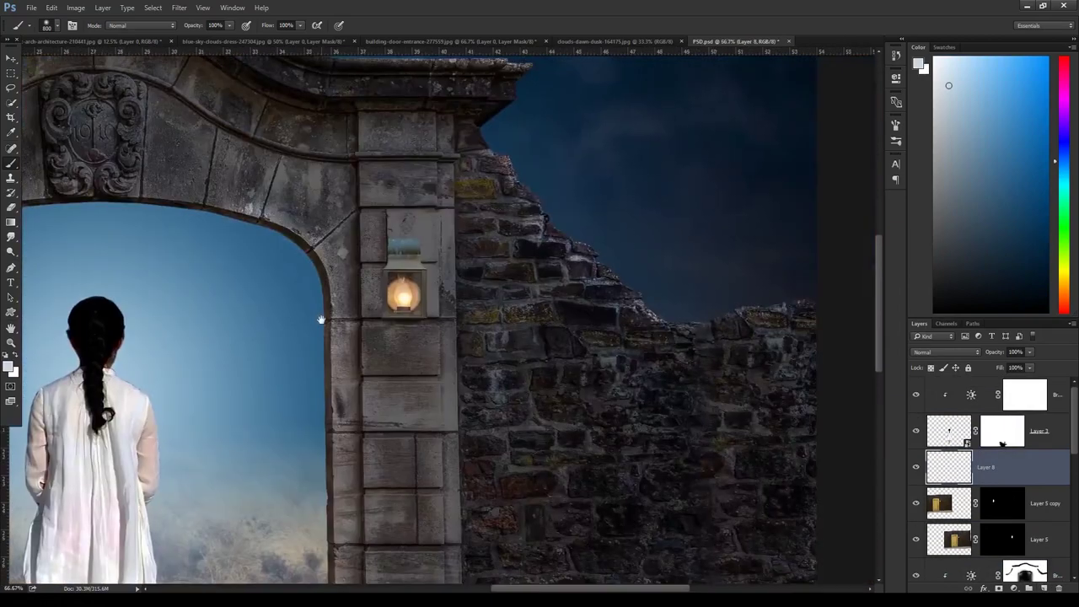
pyautogui.hotkey('ctrl', '+')
pyautogui.hotkey('ctrl', '+')
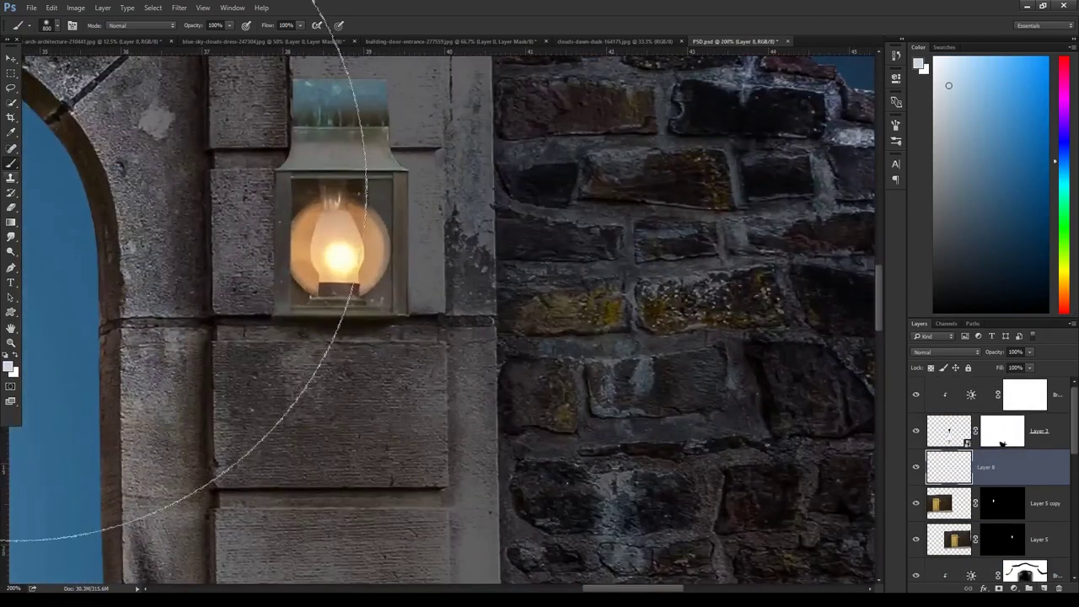
# Sample the lantern's warm glow colour and paint a soft dab over the lantern with a smaller brush
pyautogui.press('[')
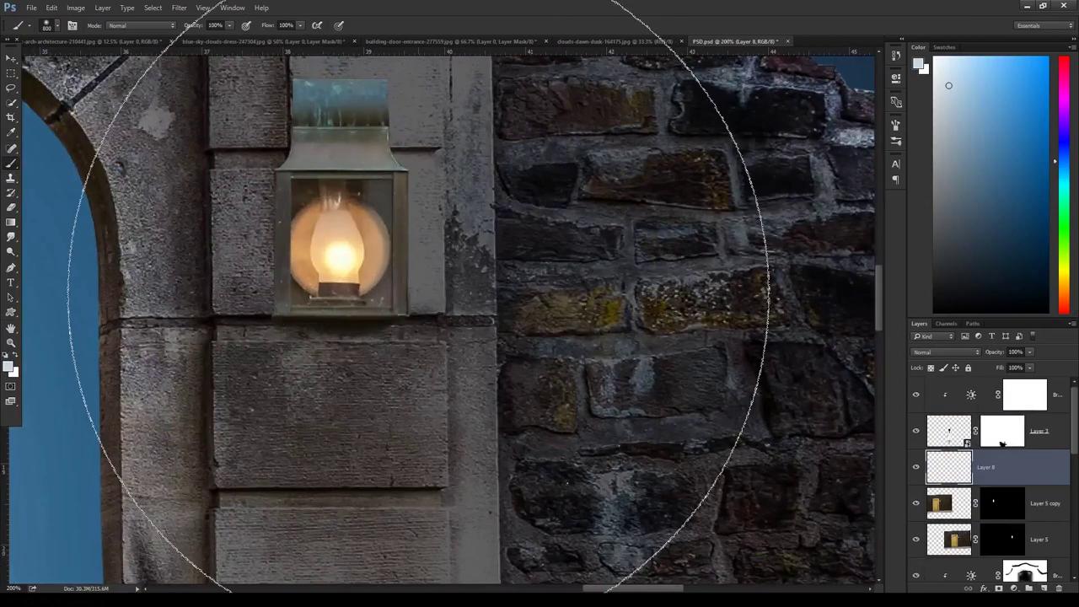
pyautogui.press('[')
pyautogui.press('[')
pyautogui.press('[')
pyautogui.press('[')
pyautogui.press('[')
pyautogui.press('[')
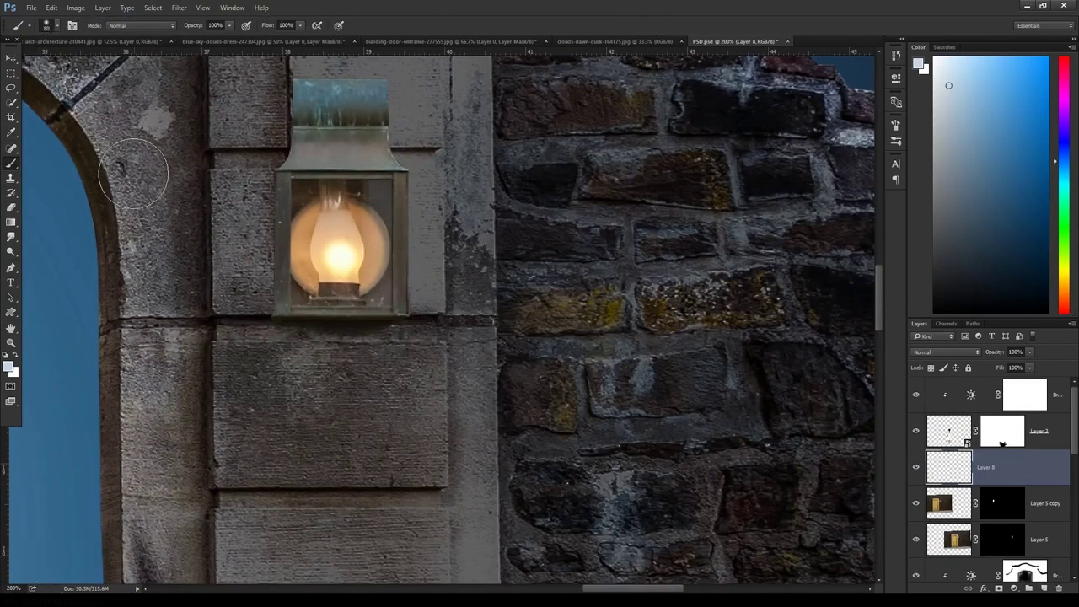
pyautogui.click(11, 133)
pyautogui.click(345, 261)
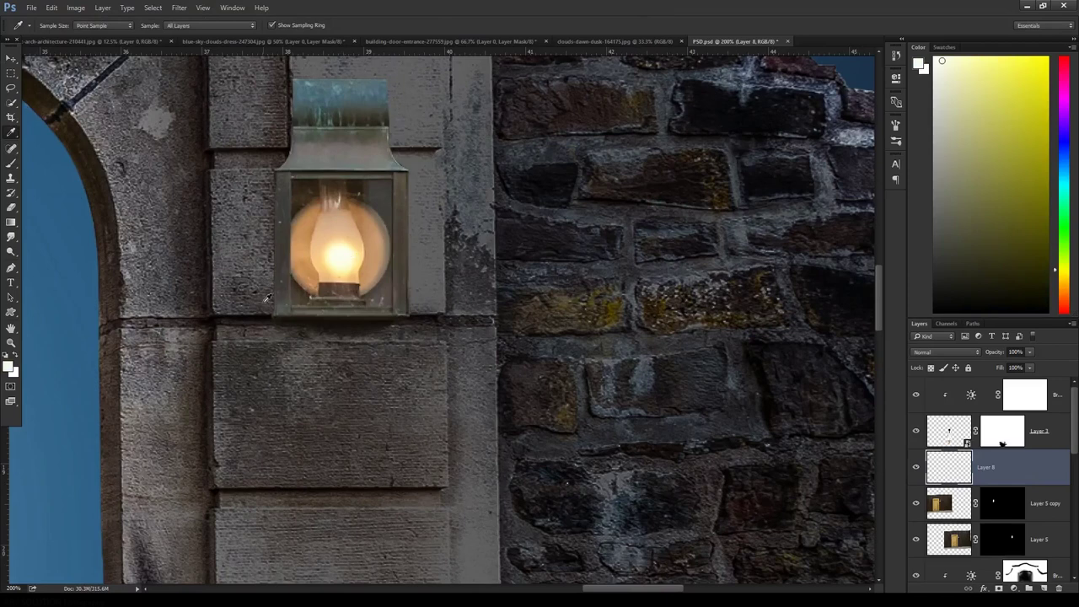
pyautogui.press('b')
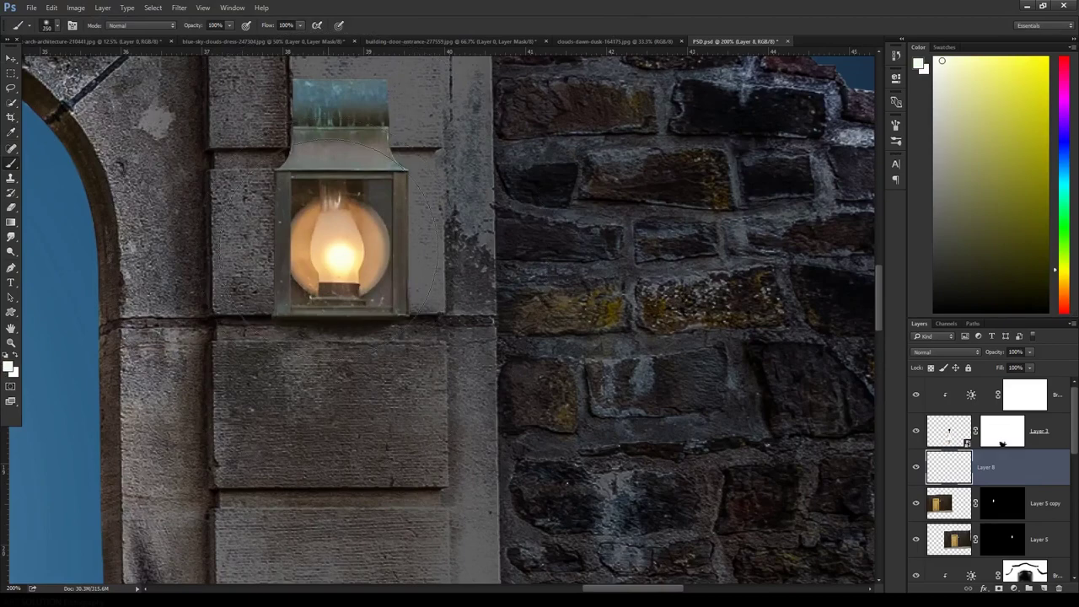
pyautogui.click(334, 248)
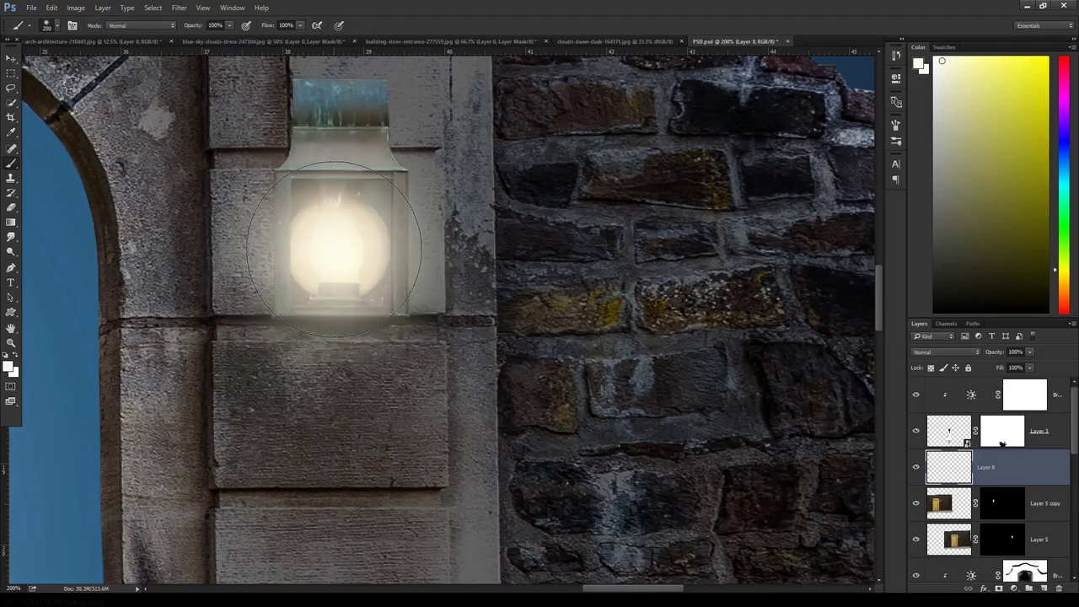
# Set the lantern glow layer's blend mode to Linear Burn
pyautogui.click(945, 352)
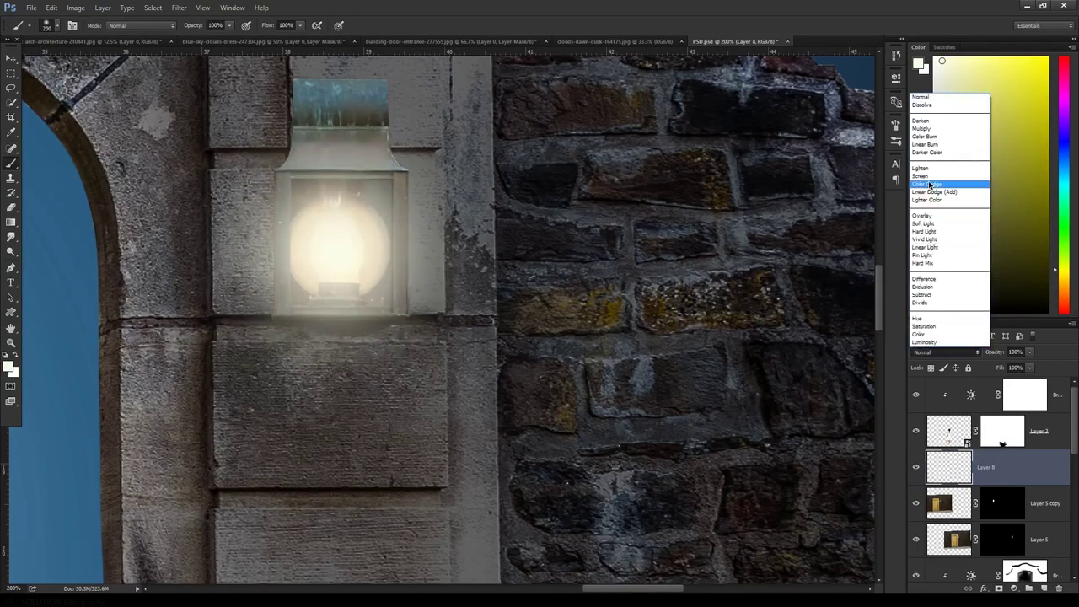
pyautogui.click(931, 184)
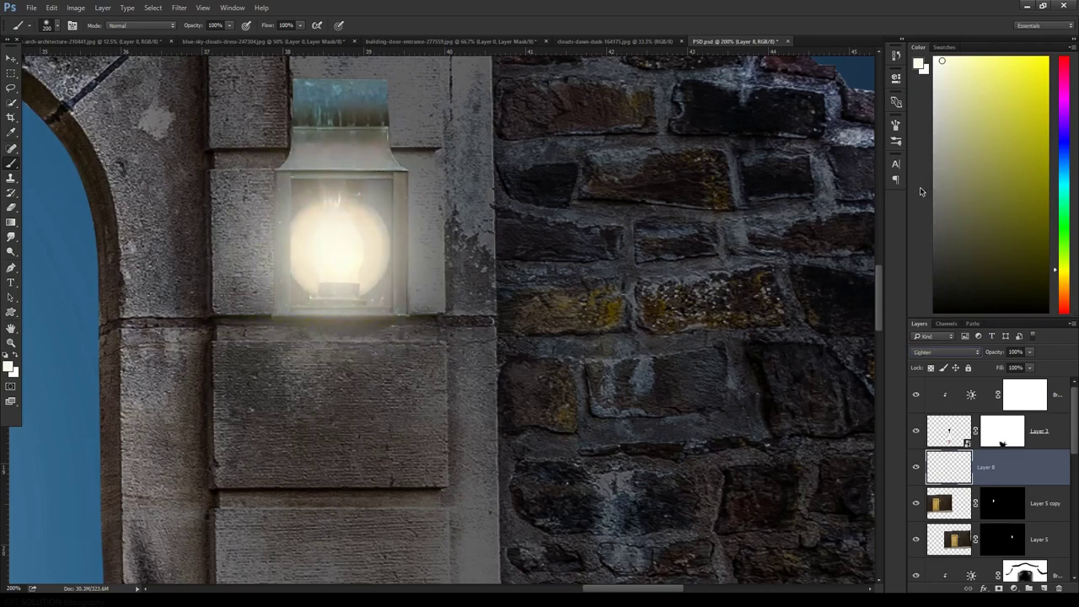
pyautogui.press('Up')
pyautogui.press('Down')
pyautogui.press('Up')
pyautogui.press('Up')
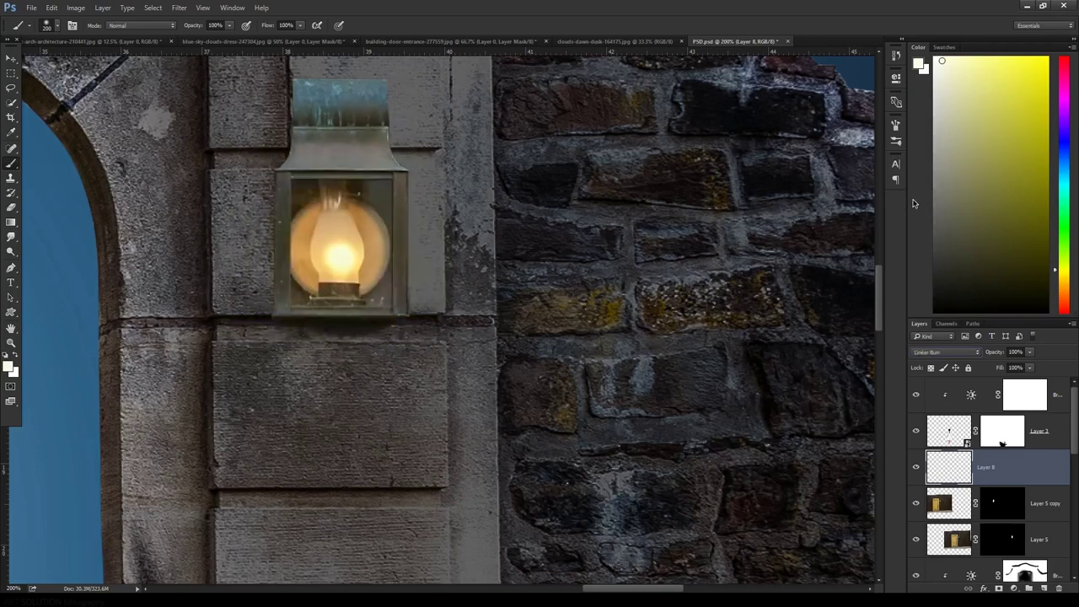
pyautogui.click(959, 353)
pyautogui.click(957, 359)
# On a new Layer 9, paint a large light-orange soft dab over the lantern
pyautogui.click(1045, 588)
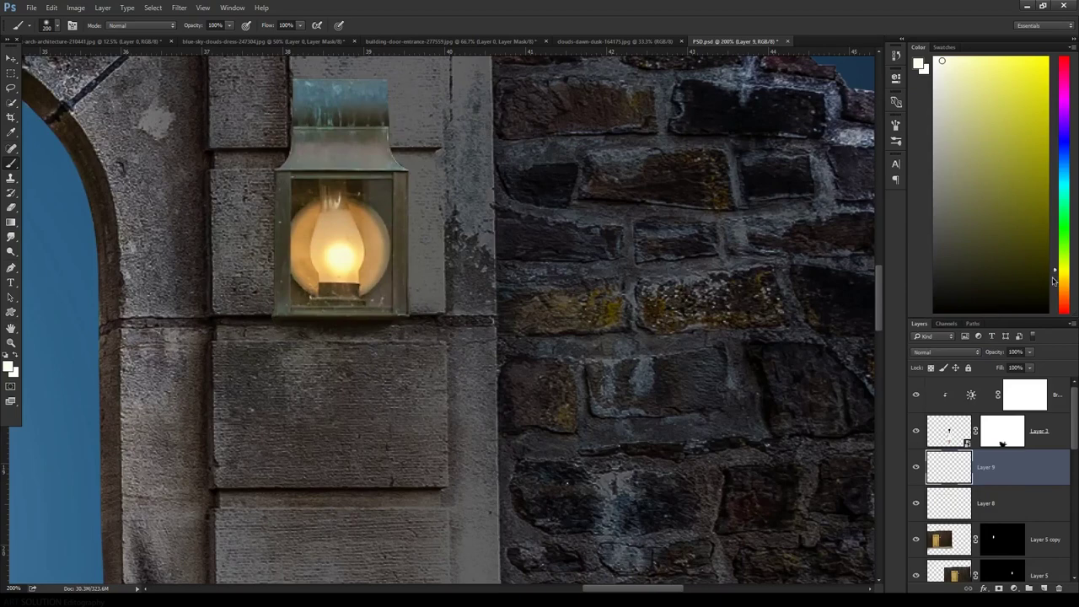
pyautogui.click(1064, 290)
pyautogui.click(1005, 140)
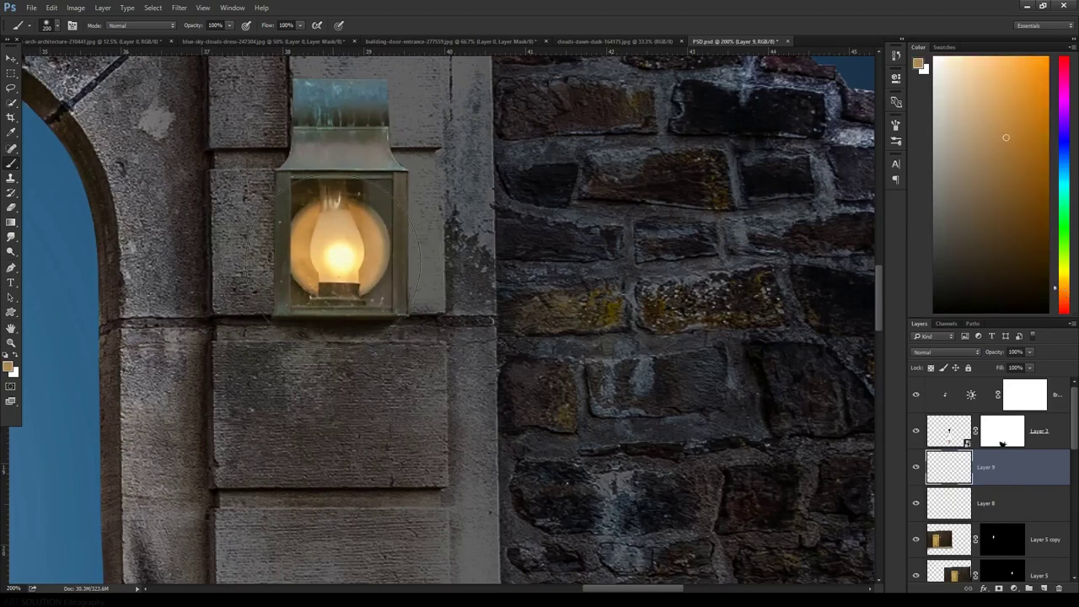
pyautogui.press(']')
pyautogui.press(']')
pyautogui.press(']')
pyautogui.press(']')
pyautogui.click(336, 251)
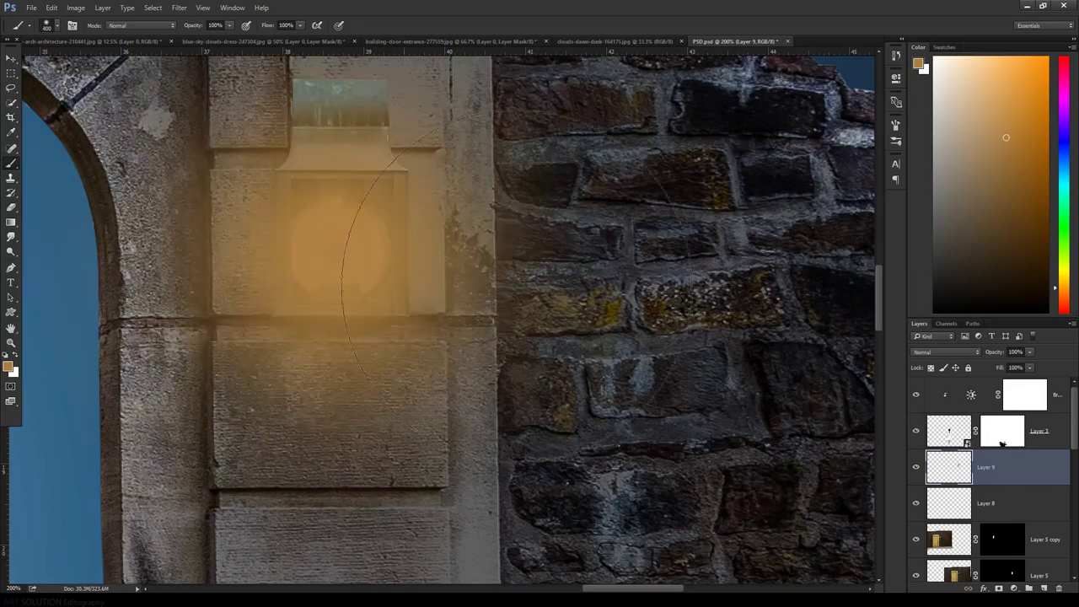
# Blend Layer 9 as Linear Dodge (Add) at 73% opacity
pyautogui.click(945, 352)
pyautogui.click(926, 200)
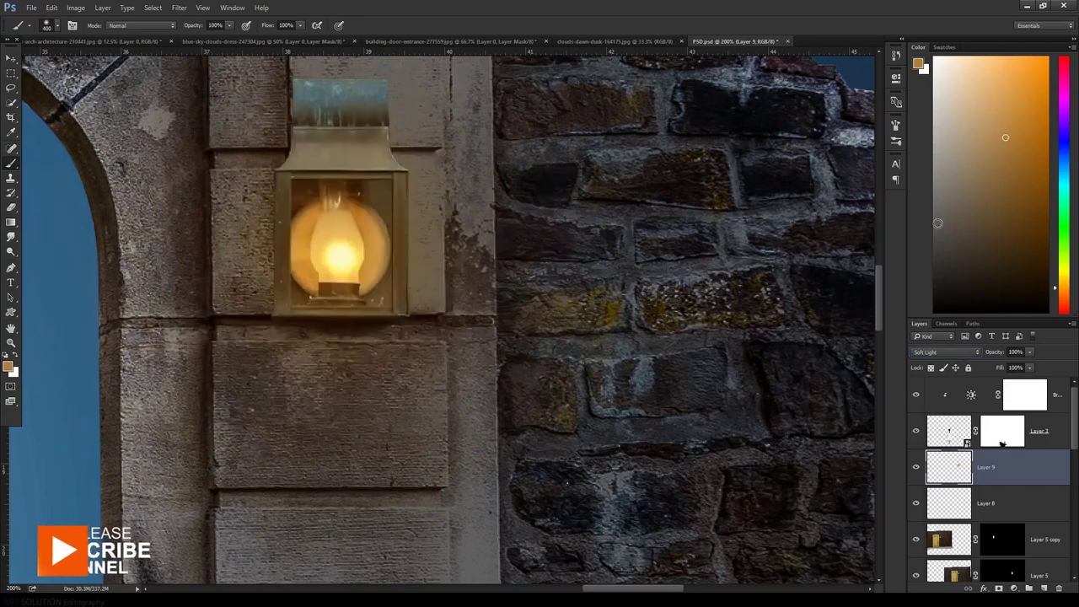
pyautogui.press('Up')
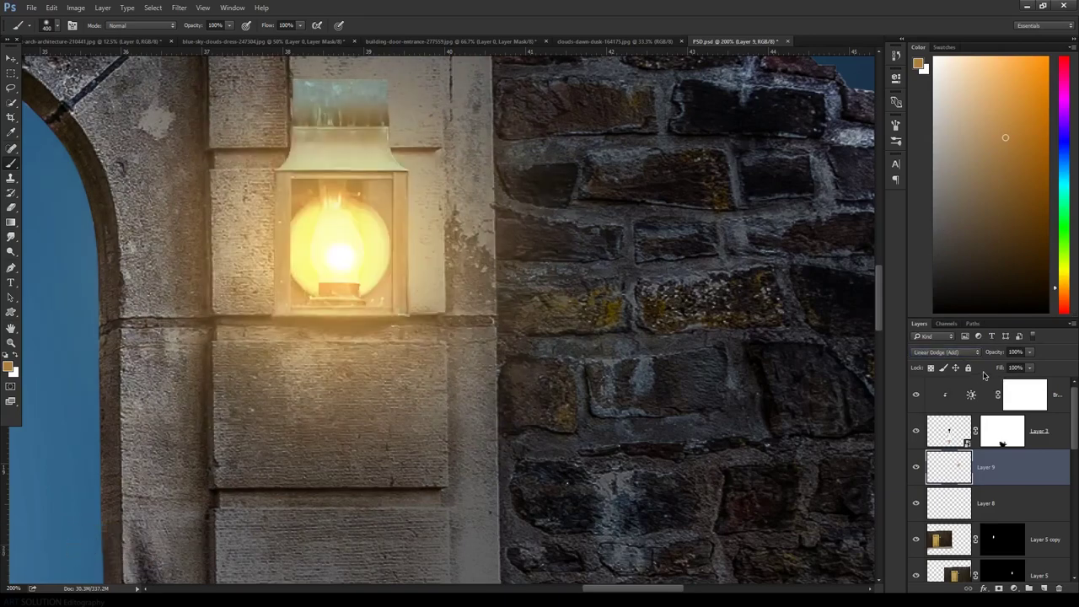
pyautogui.moveTo(994, 352)
pyautogui.mouseDown()
pyautogui.moveTo(953, 355)
pyautogui.moveTo(982, 358)
pyautogui.mouseUp()
# Add Layer 10 and paint a large orange glow over the lantern with a bigger brush
pyautogui.hotkey('ctrl', '-')
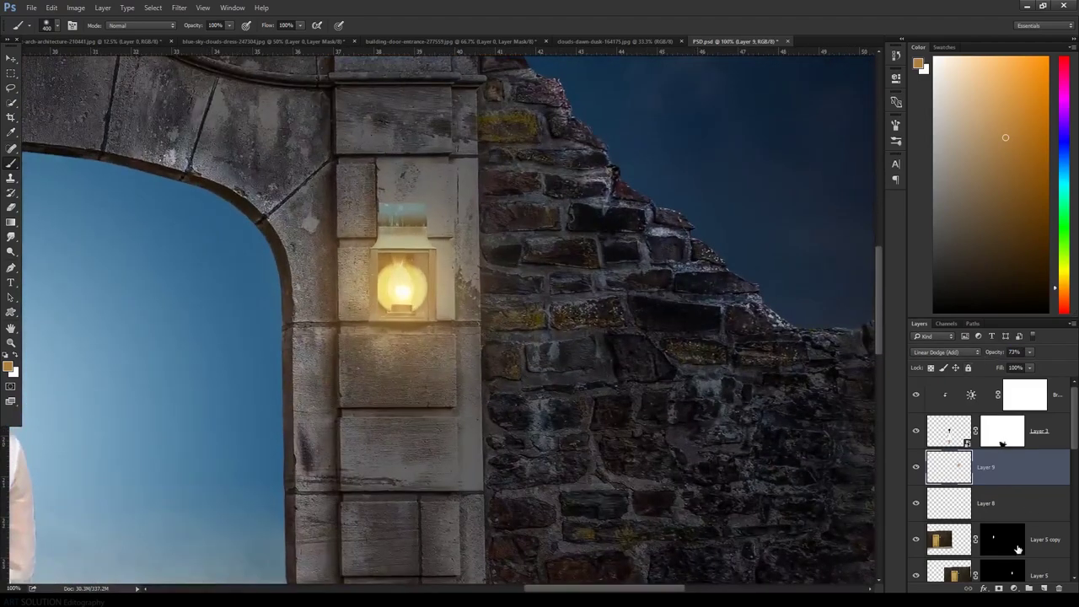
pyautogui.click(1043, 587)
pyautogui.press(']')
pyautogui.press(']')
pyautogui.press(']')
pyautogui.click(398, 278)
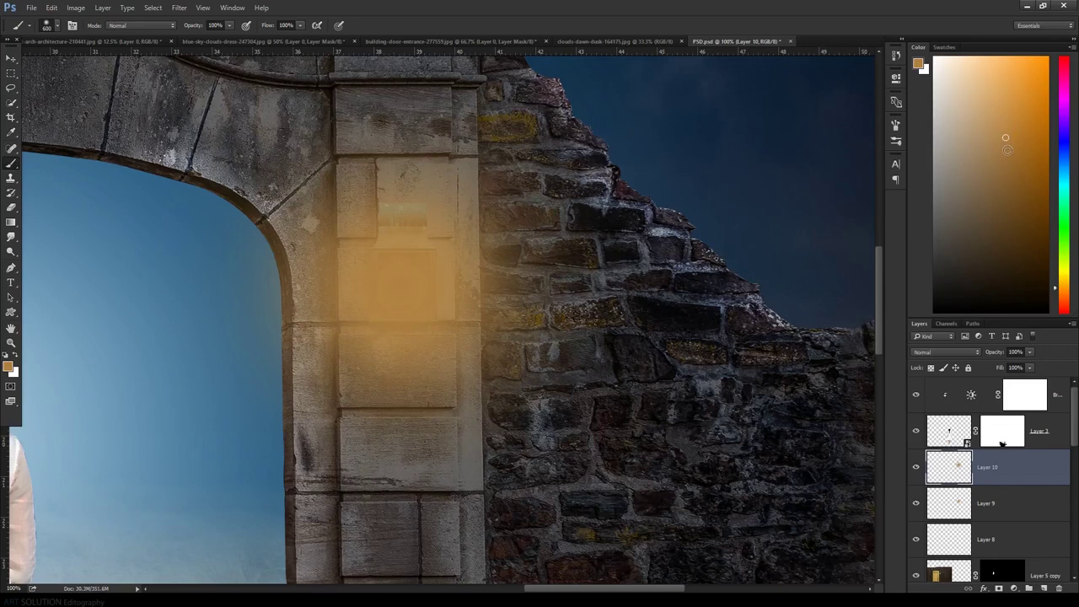
# Replace Layer 10's dab with a deeper tan-orange soft dab over the lantern
pyautogui.hotkey('ctrl', 'z')
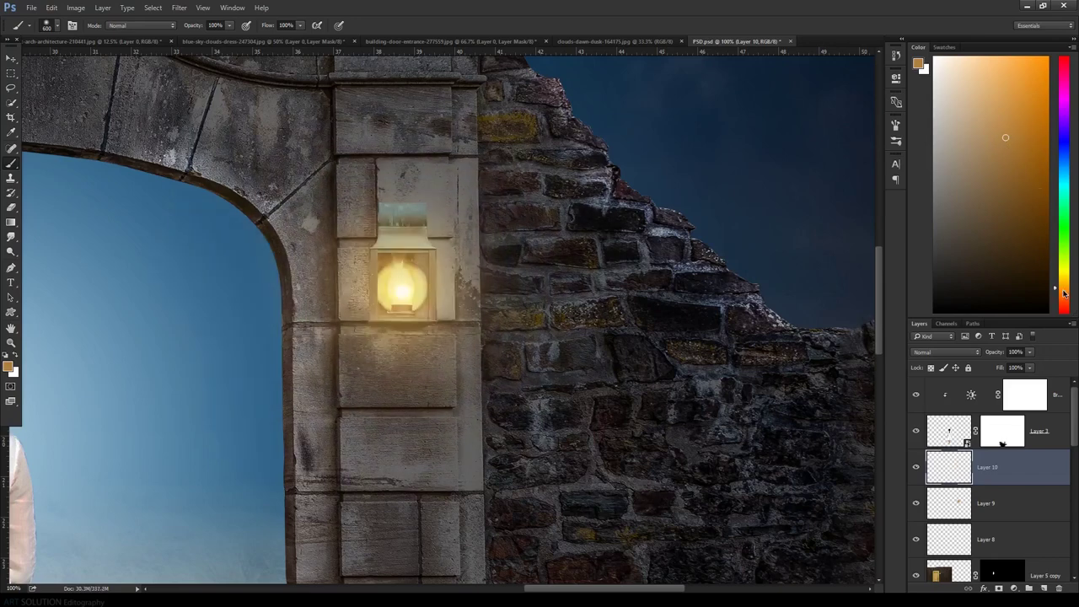
pyautogui.moveTo(1062, 294); pyautogui.dragTo(1069, 291)
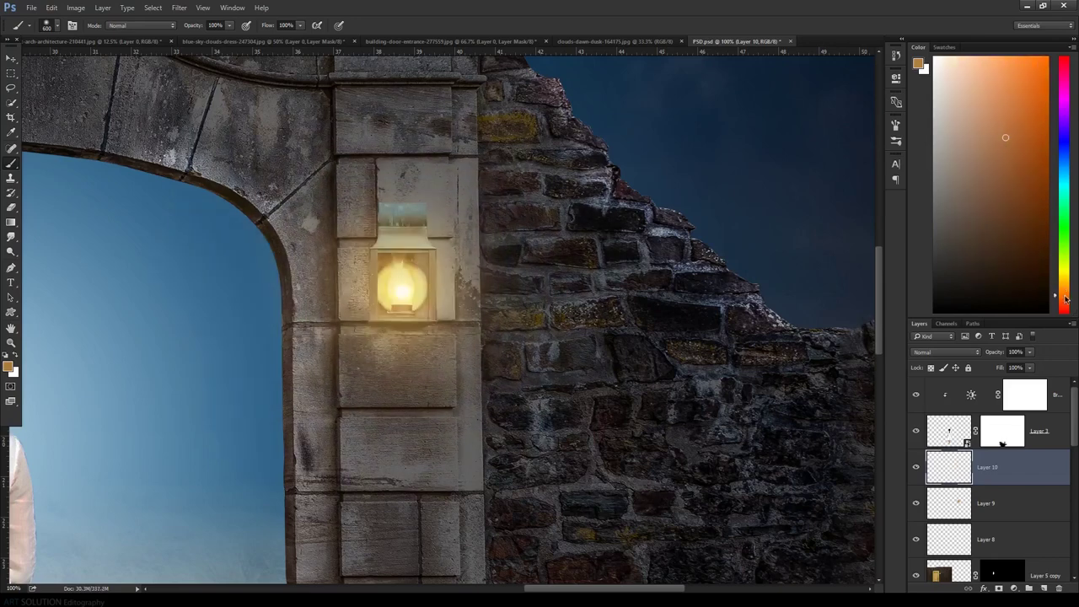
pyautogui.click(1047, 177)
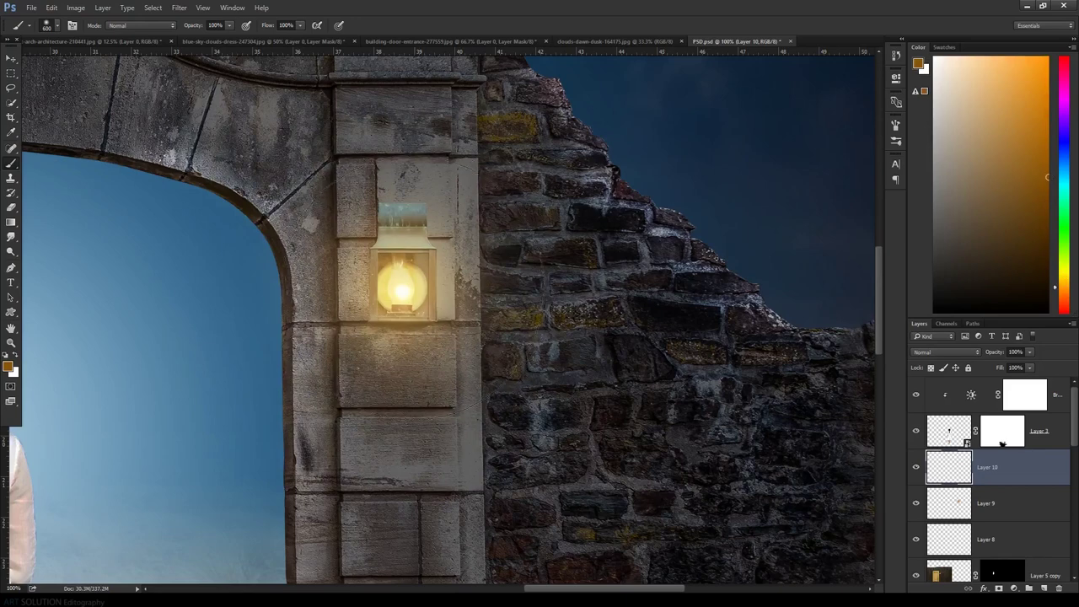
pyautogui.click(400, 278)
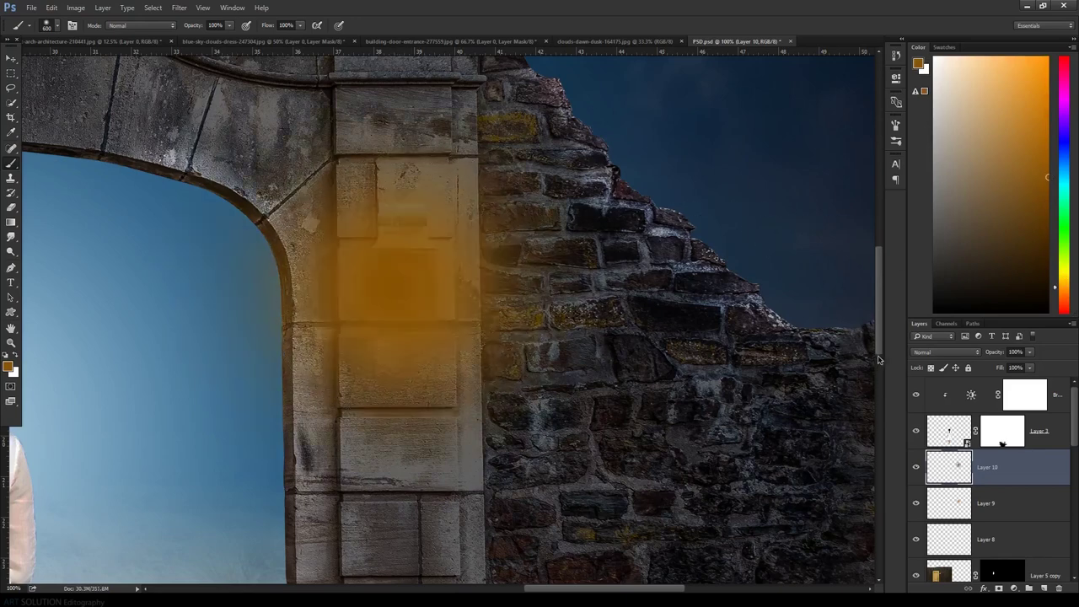
# Blend Layer 10 as Linear Dodge (Add) and lower its opacity to 57%
pyautogui.click(914, 352)
pyautogui.click(927, 133)
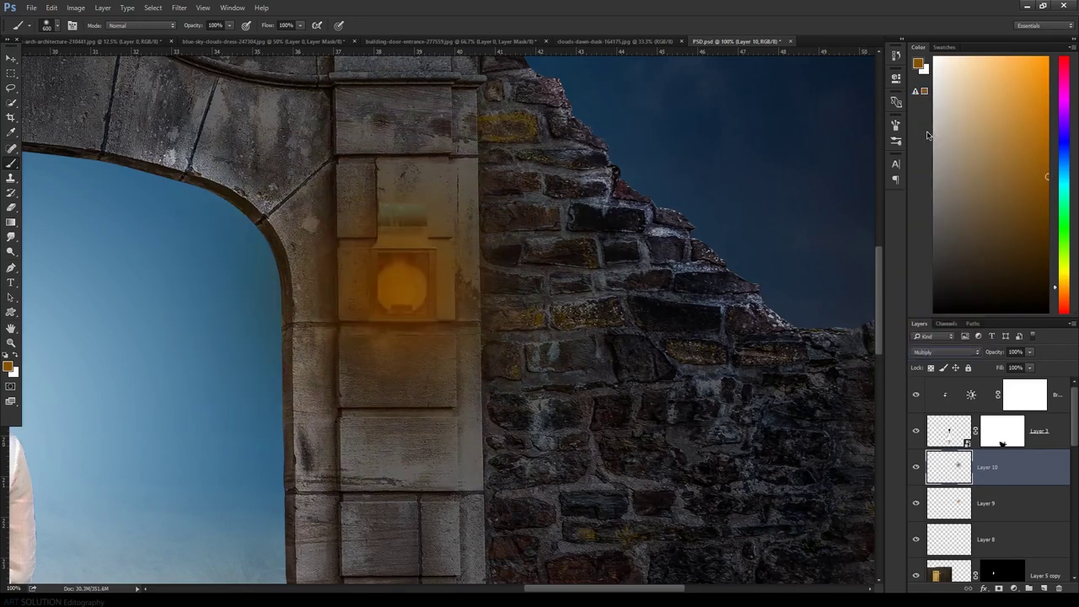
pyautogui.press('Down')
pyautogui.press('Down')
pyautogui.press('Down')
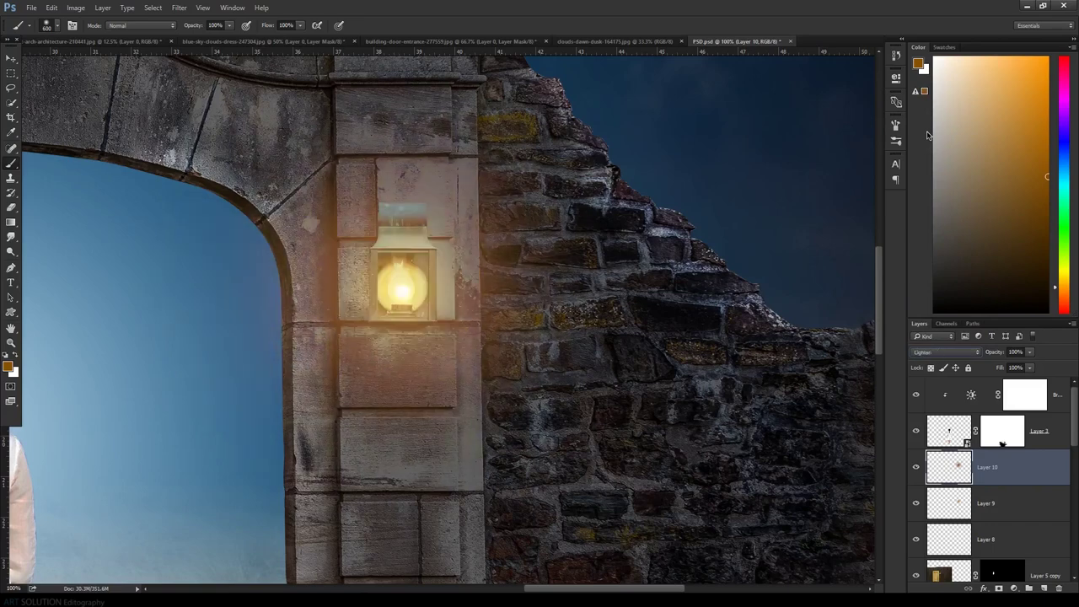
pyautogui.press('Down')
pyautogui.press('Down')
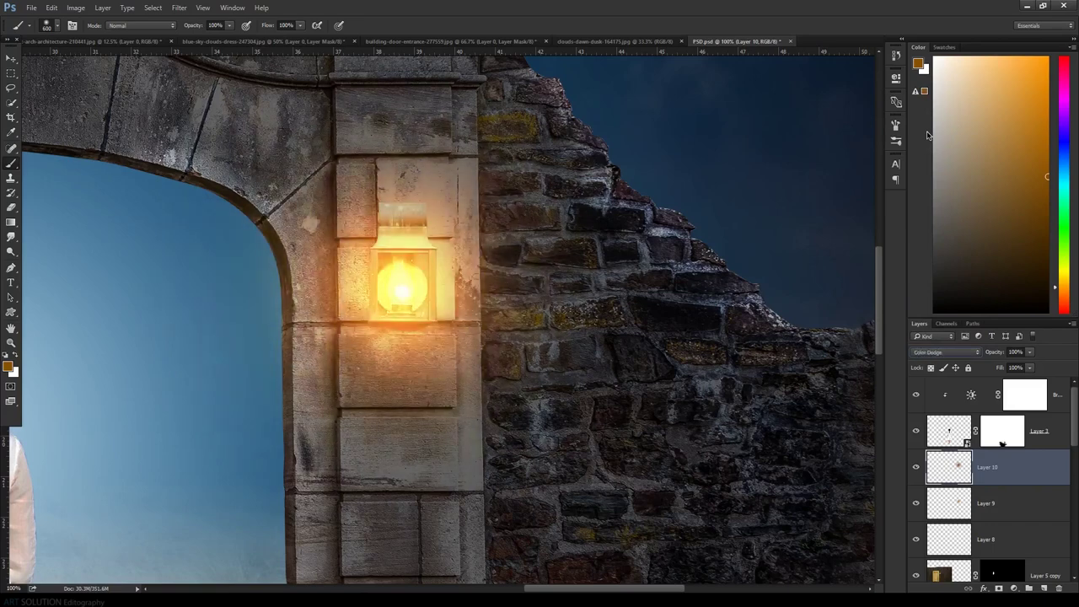
pyautogui.press('Down')
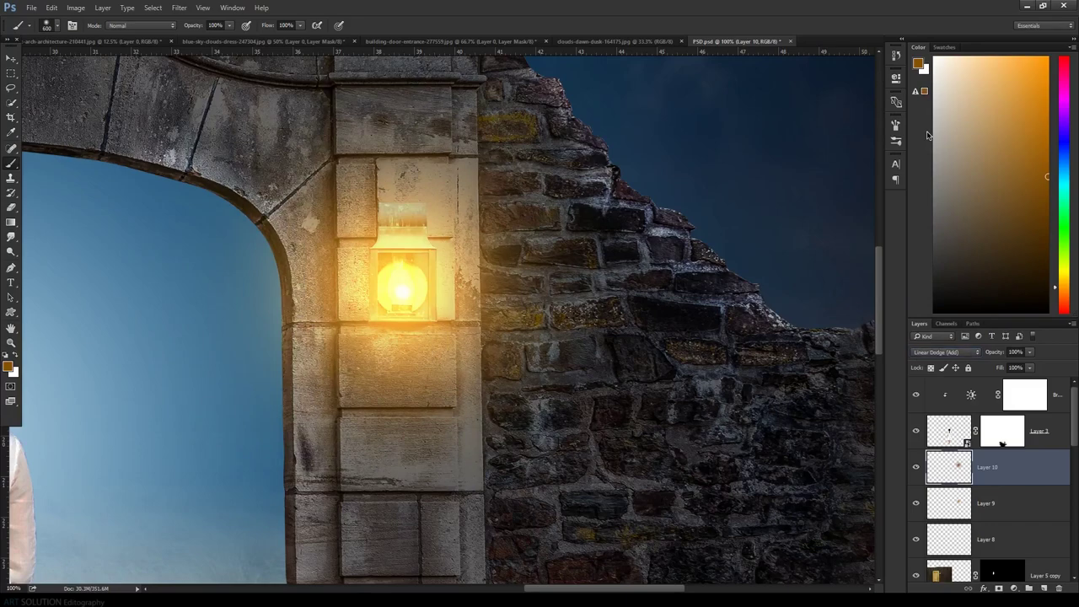
pyautogui.hotkey('ctrl', '-')
pyautogui.hotkey('ctrl', '-')
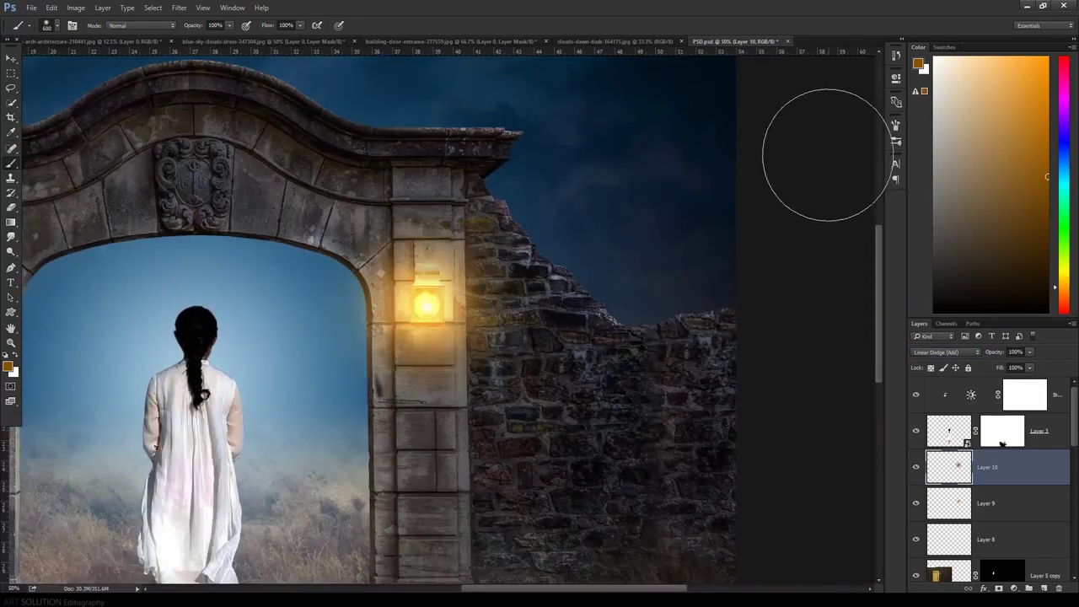
pyautogui.moveTo(998, 355)
pyautogui.mouseDown()
pyautogui.moveTo(904, 361)
pyautogui.moveTo(936, 362)
pyautogui.mouseUp()
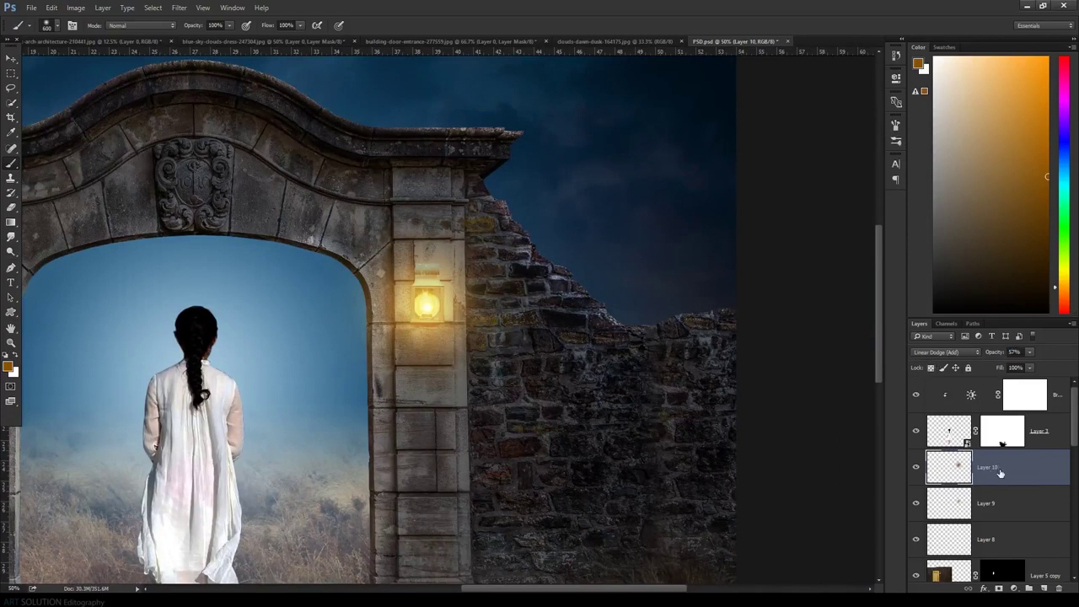
pyautogui.rightClick(1002, 473)
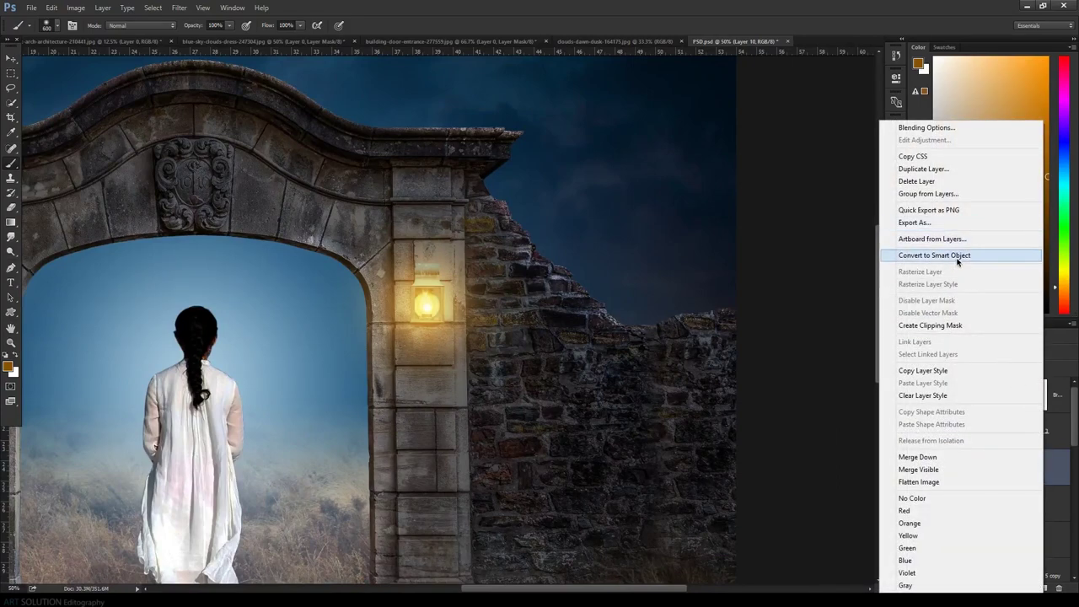
# Duplicate Layer 10 as Layer 10 copy and enlarge it with Free Transform
pyautogui.click(953, 169)
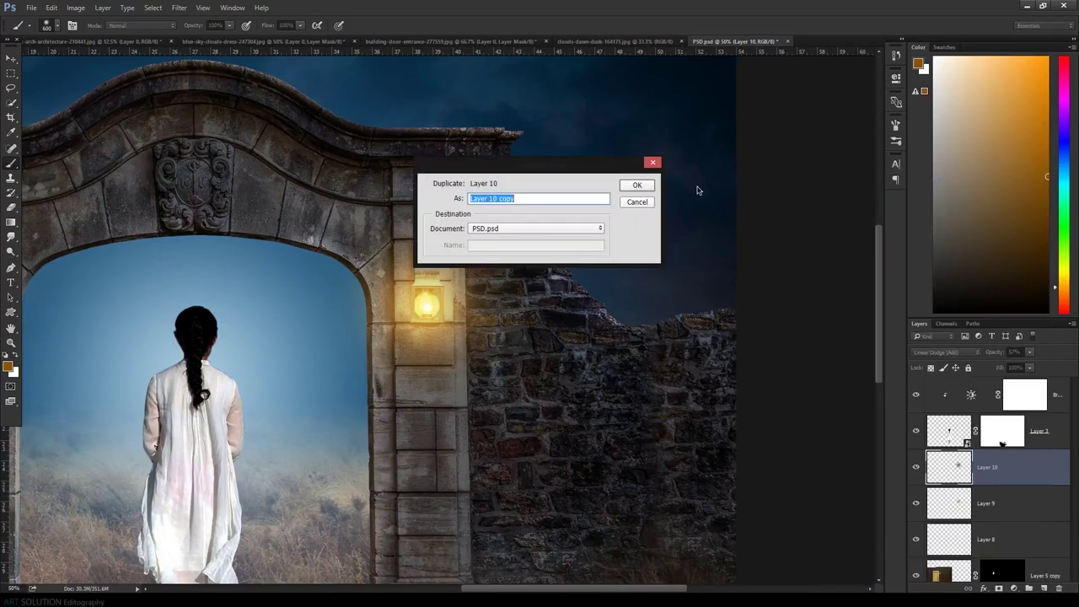
pyautogui.click(653, 185)
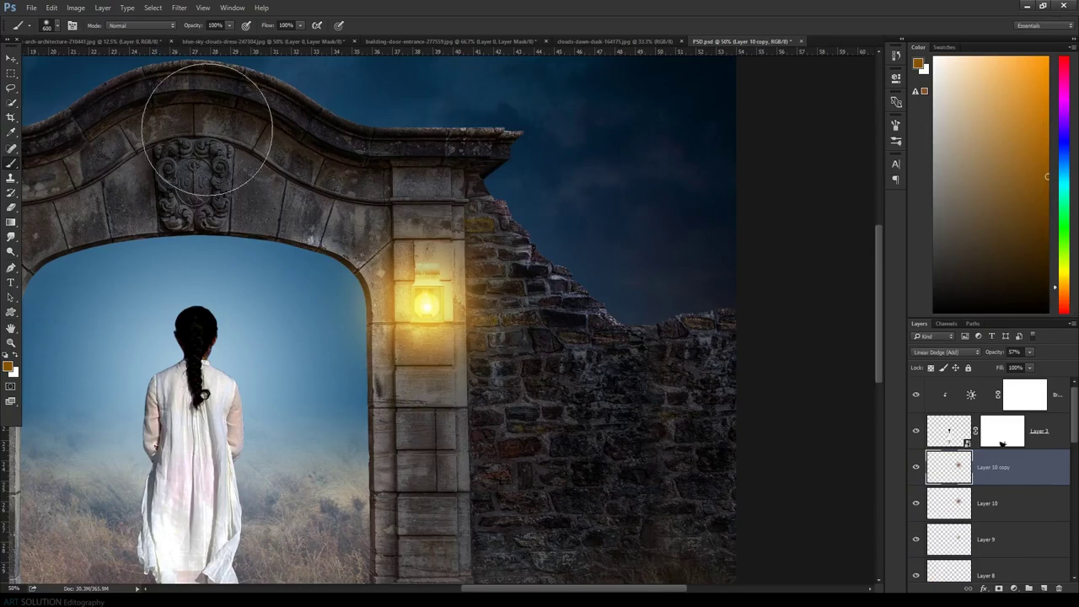
pyautogui.click(52, 7)
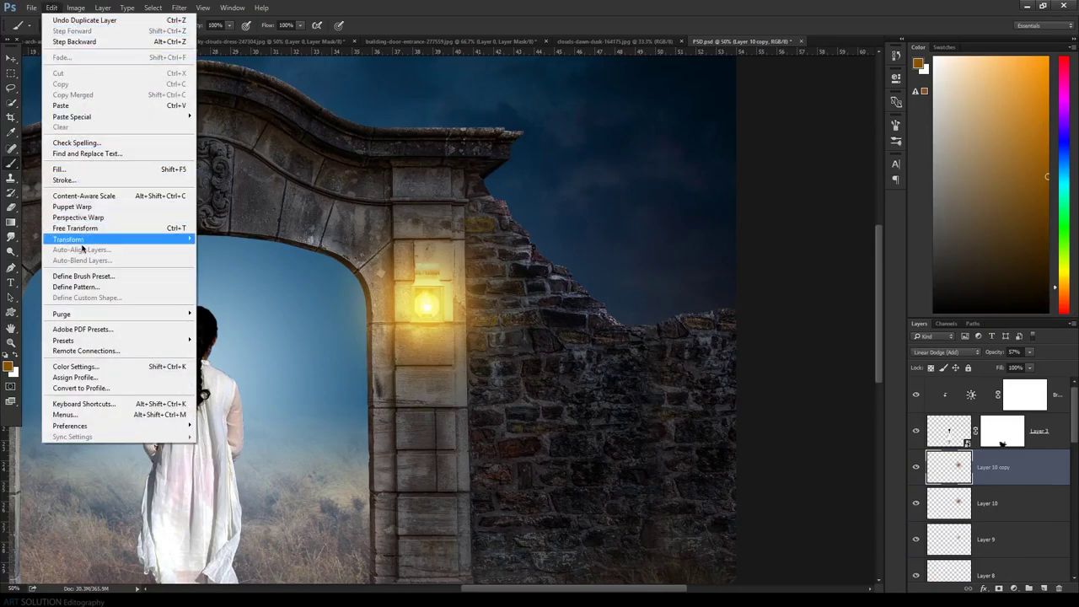
pyautogui.click(76, 229)
pyautogui.moveTo(563, 168)
pyautogui.mouseDown()
pyautogui.moveTo(684, 52)
pyautogui.moveTo(646, 116)
pyautogui.mouseUp()
pyautogui.press('Return')
# Mask Layer 10 copy by painting black over the lantern centre
pyautogui.press('b')
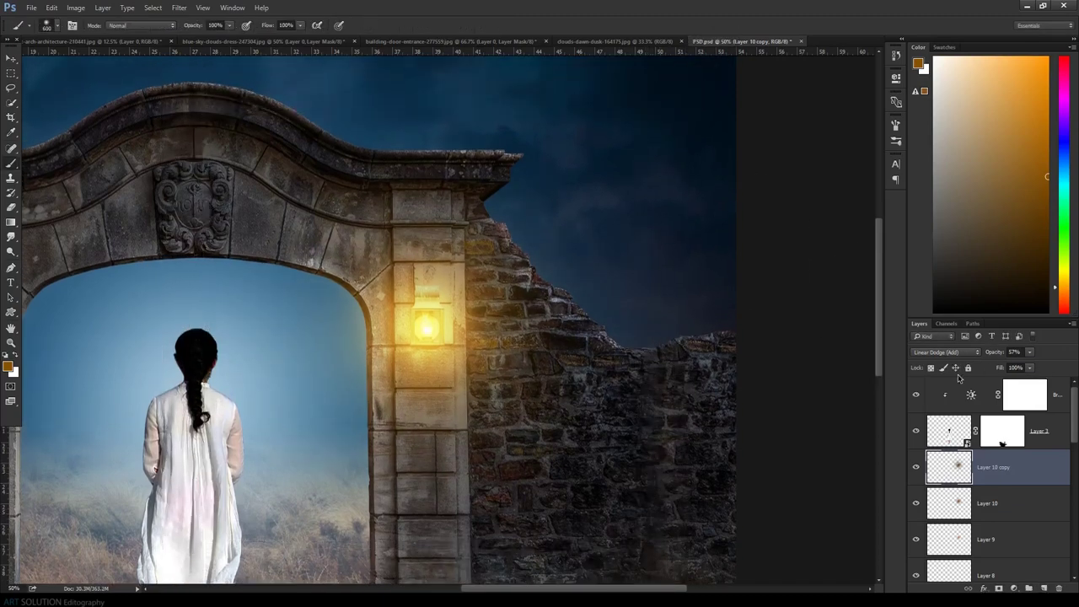
pyautogui.click(1000, 588)
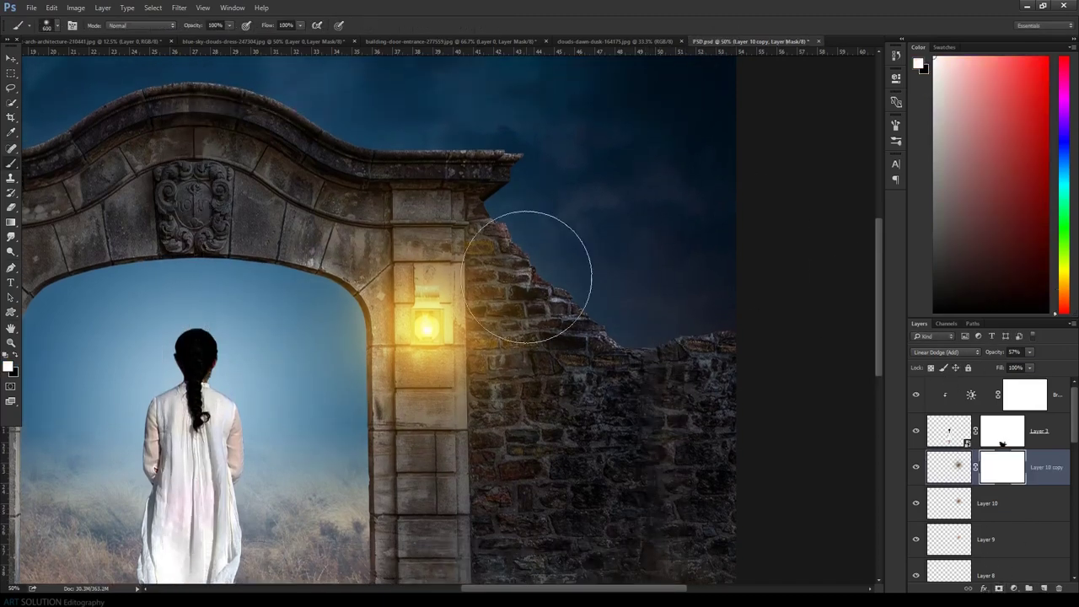
pyautogui.click(16, 359)
pyautogui.press('[')
pyautogui.press('[')
pyautogui.press('[')
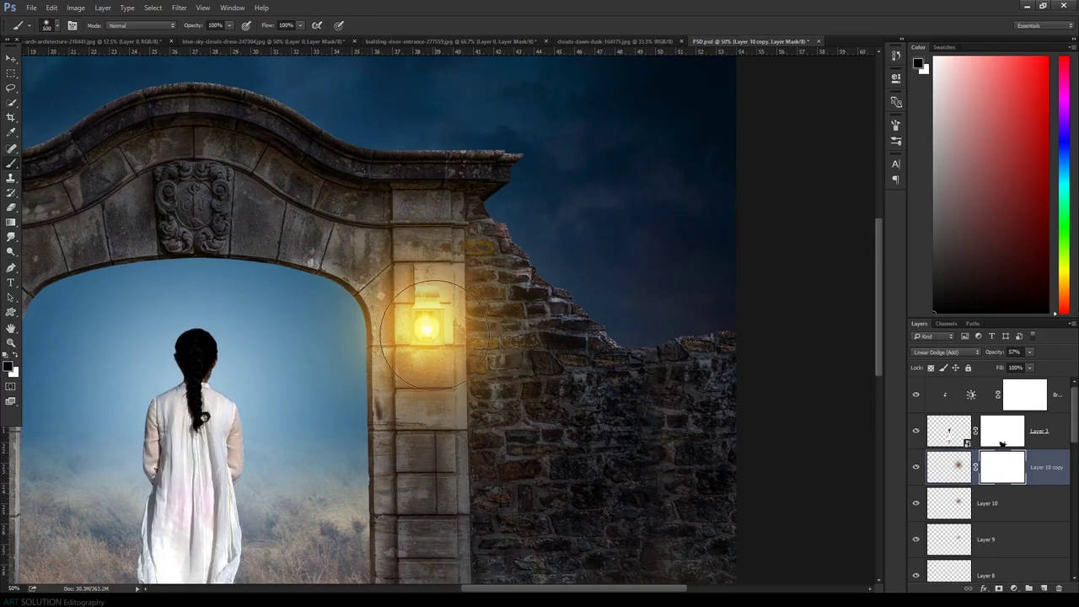
pyautogui.click(428, 329)
pyautogui.press('[')
pyautogui.press(']')
pyautogui.press(']')
pyautogui.press(']')
pyautogui.press(']')
pyautogui.click(426, 327)
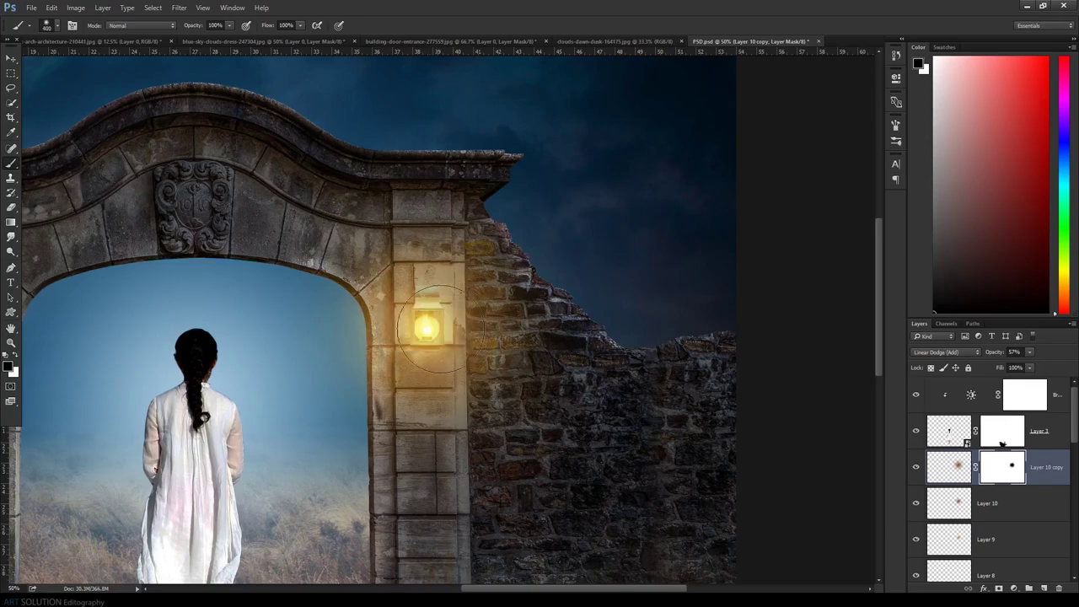
pyautogui.press('[')
pyautogui.hotkey('ctrl', '-')
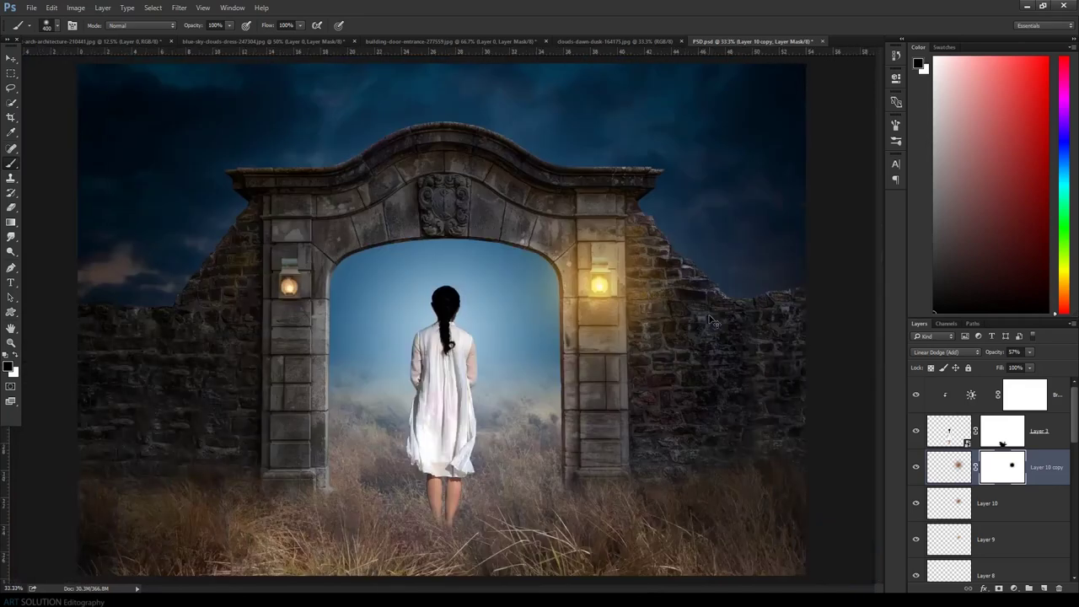
# Group Layers 8 through 10 copy into a new group named Lingt
pyautogui.scroll(-1, 1000, 503)
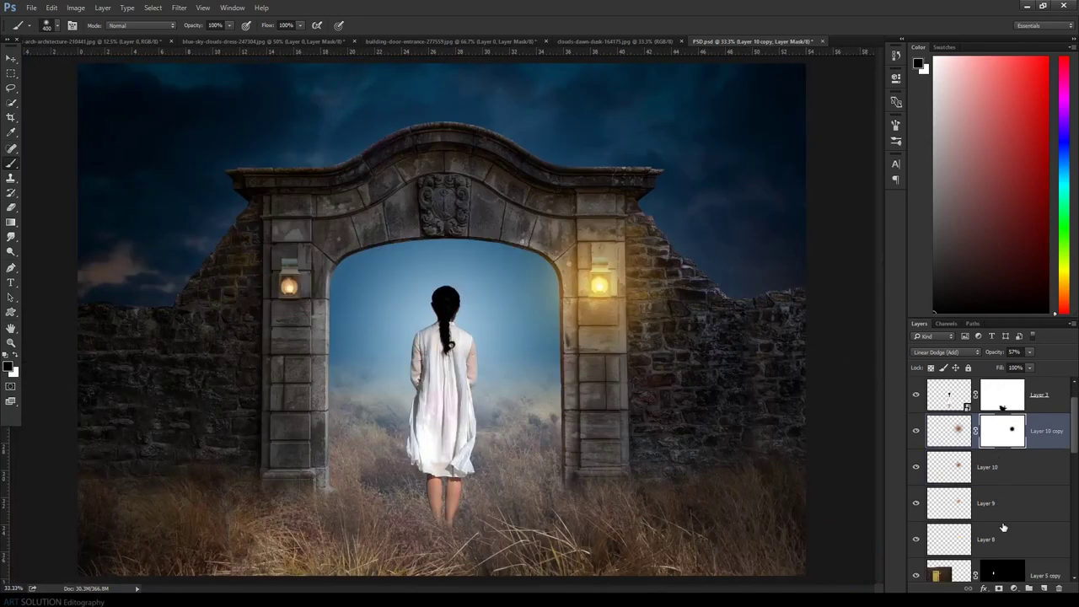
pyautogui.keyDown('shift'); pyautogui.click(1003, 542); pyautogui.keyUp('shift')
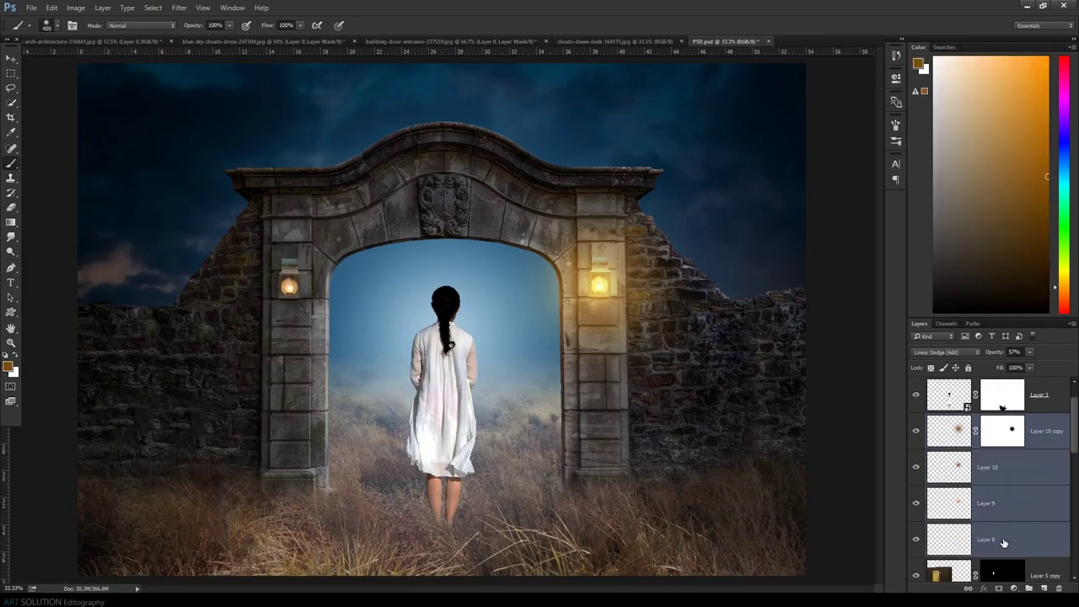
pyautogui.moveTo(1012, 514); pyautogui.dragTo(1027, 588)
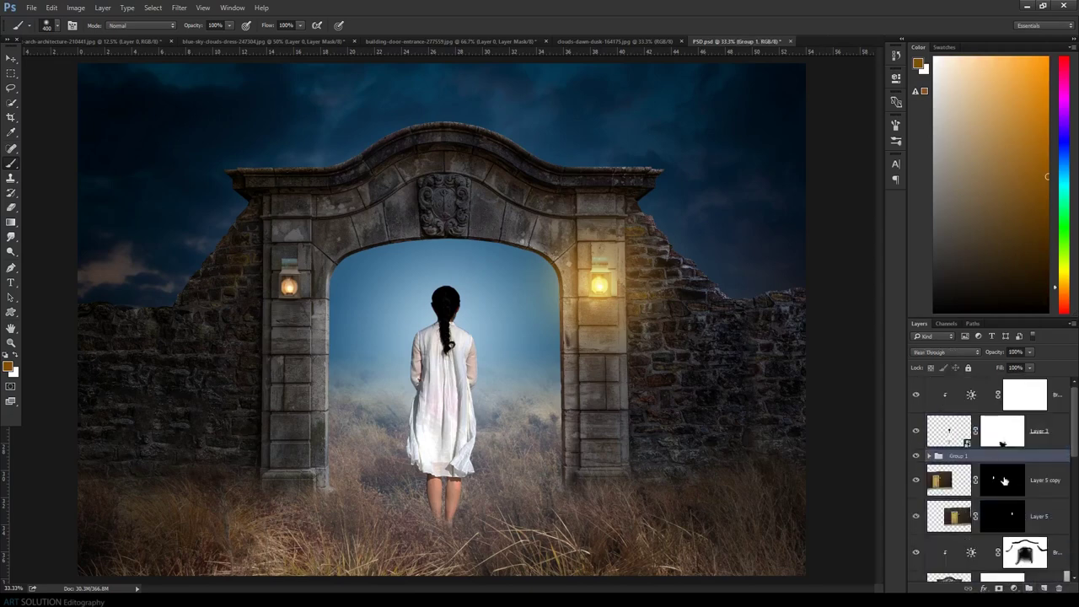
pyautogui.doubleClick(958, 456)
pyautogui.write('L')
pyautogui.press('Return')
# Duplicate the Lingt group as Lingt 2 and move it onto the left lantern
pyautogui.rightClick(1014, 458)
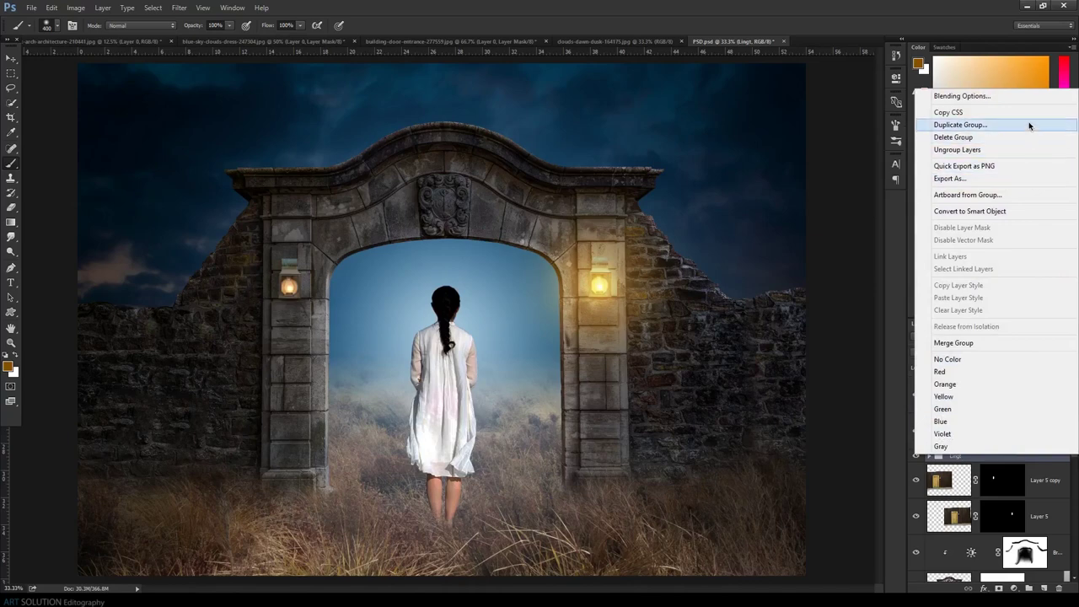
pyautogui.click(1029, 125)
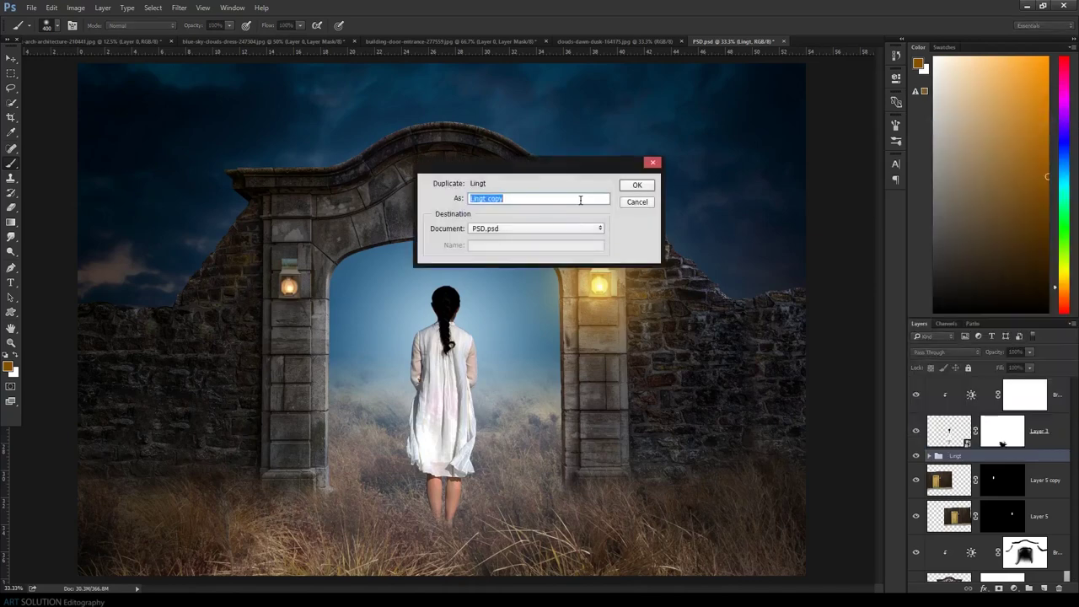
pyautogui.click(580, 200)
pyautogui.click(634, 187)
pyautogui.press('v')
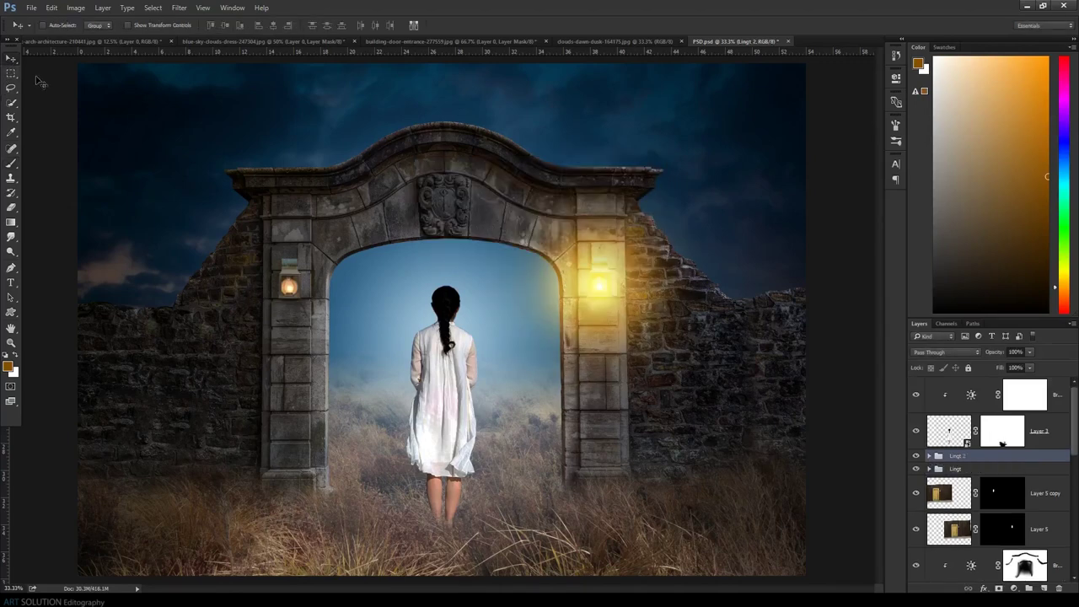
pyautogui.moveTo(604, 290); pyautogui.dragTo(298, 288)
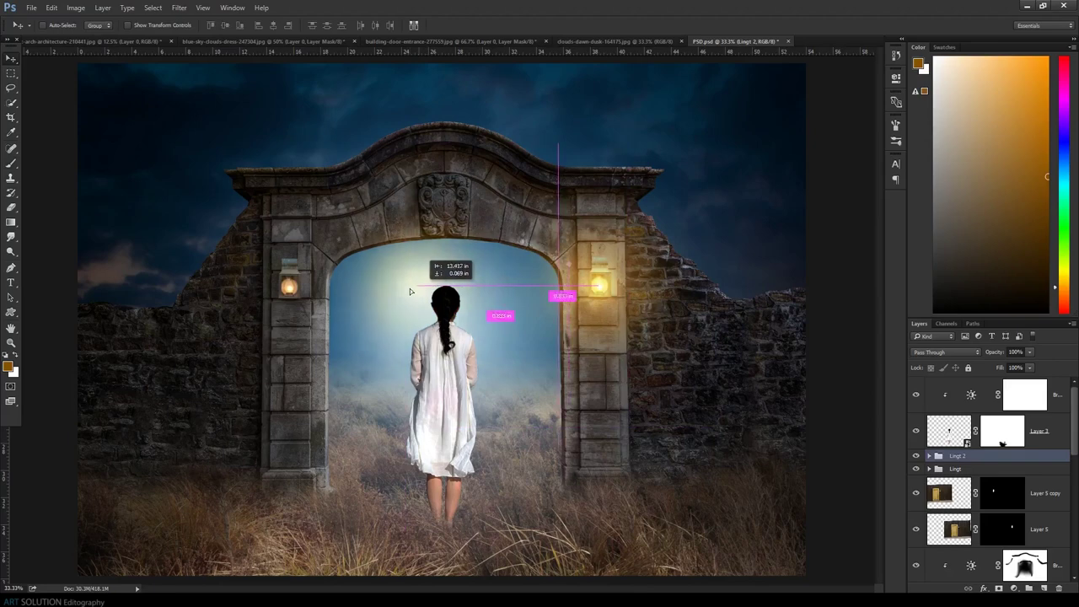
pyautogui.moveTo(298, 288); pyautogui.dragTo(300, 289)
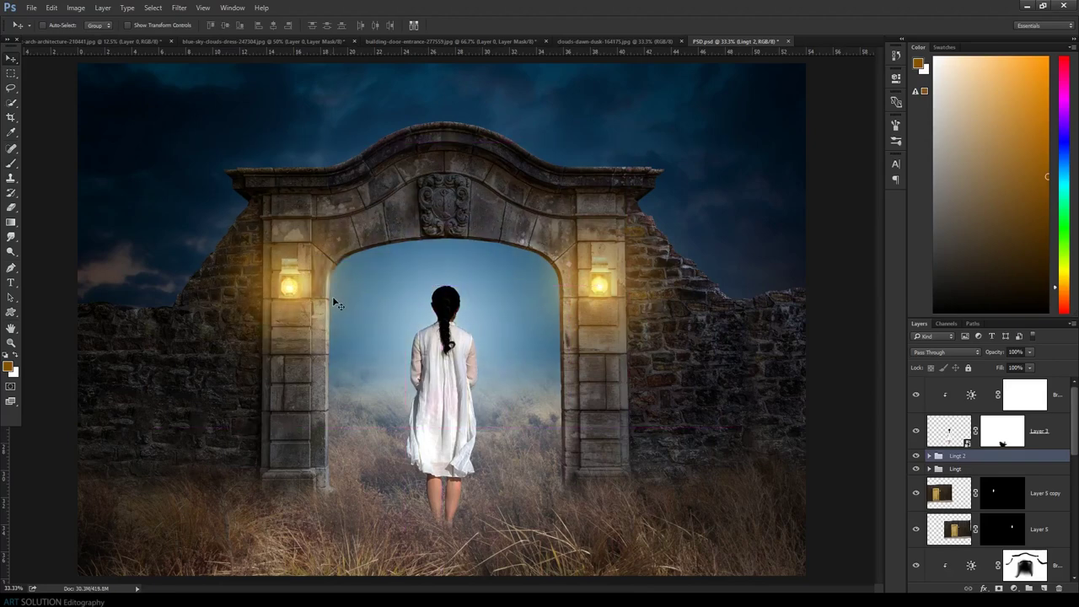
pyautogui.hotkey('ctrl', '-')
pyautogui.hotkey('ctrl', '-')
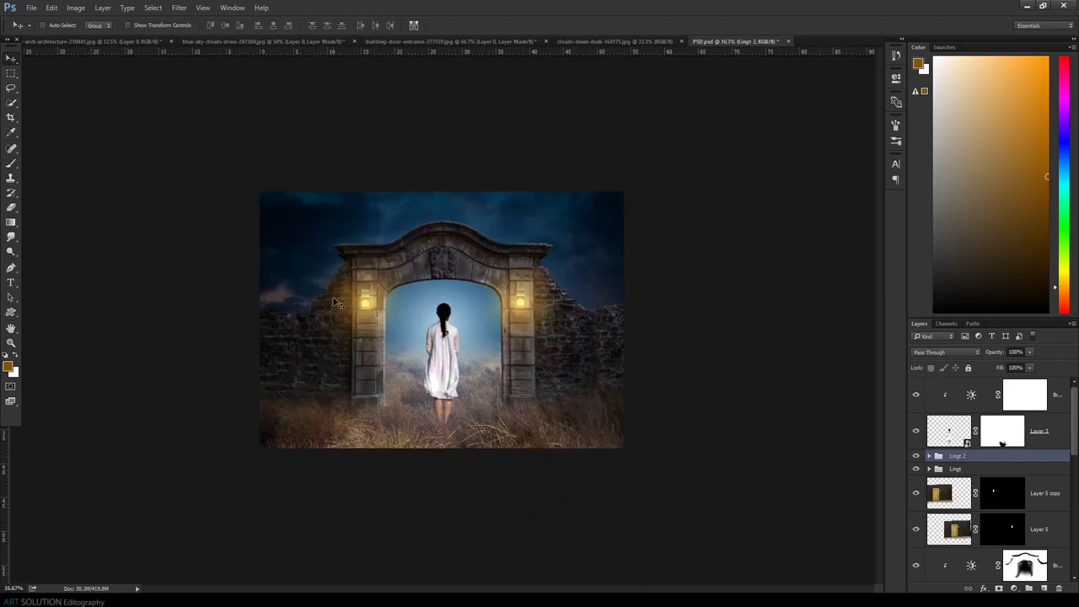
pyautogui.hotkey('ctrl', '+')
pyautogui.hotkey('ctrl', '+')
pyautogui.hotkey('ctrl', '-')
pyautogui.hotkey('ctrl', '+')
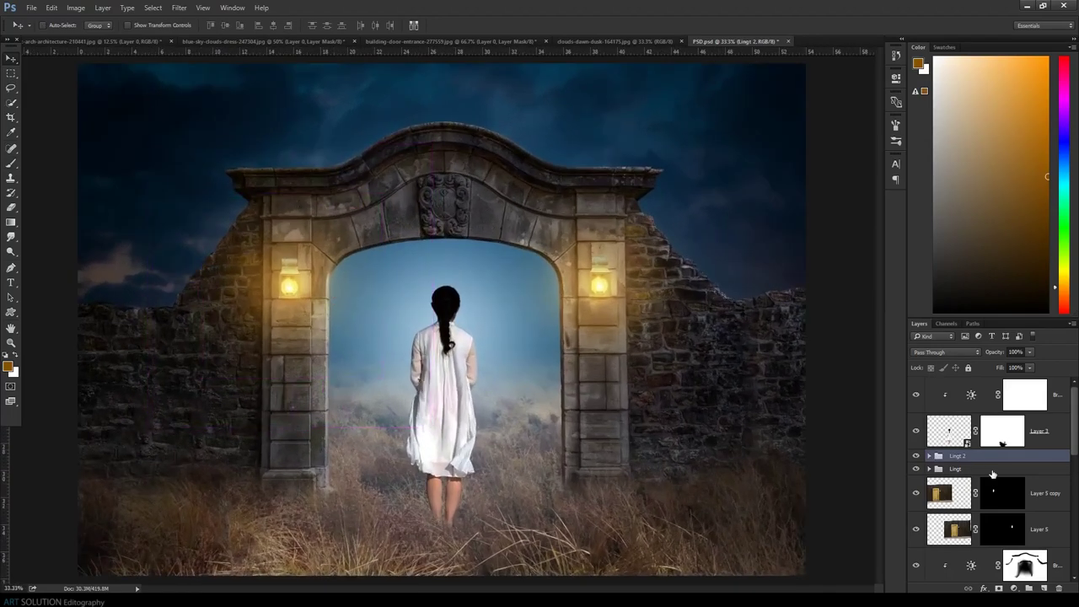
# Paint the Brightness/Contrast 2 mask with a large brush around the right lantern
pyautogui.scroll(-3, 993, 474)
pyautogui.click(1032, 460)
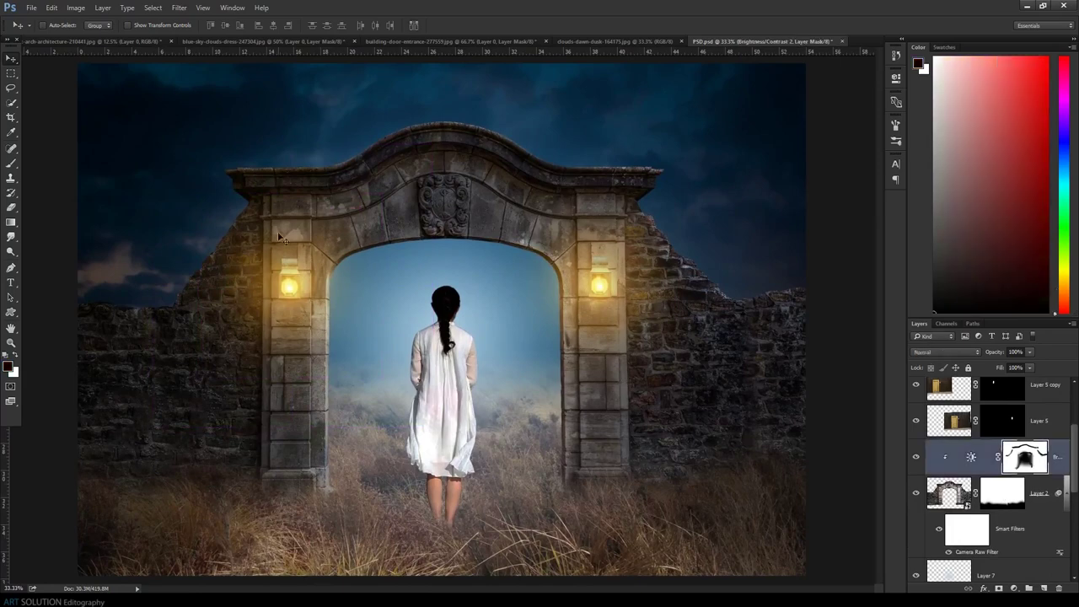
pyautogui.click(12, 162)
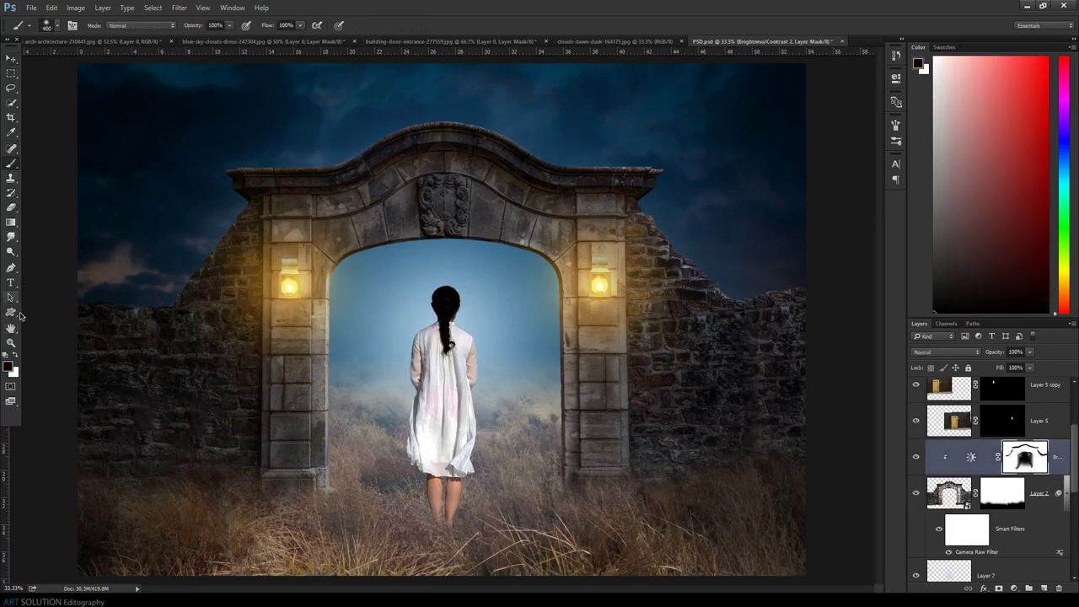
pyautogui.press(']')
pyautogui.press(']')
pyautogui.press(']')
pyautogui.press(']')
pyautogui.click(588, 297)
pyautogui.click(598, 287)
# At 14% brush opacity, paint a soft warm glow around both lanterns
pyautogui.click(212, 25)
pyautogui.write('14')
pyautogui.click(601, 286)
pyautogui.click(600, 287)
pyautogui.moveTo(273, 287); pyautogui.dragTo(287, 287)
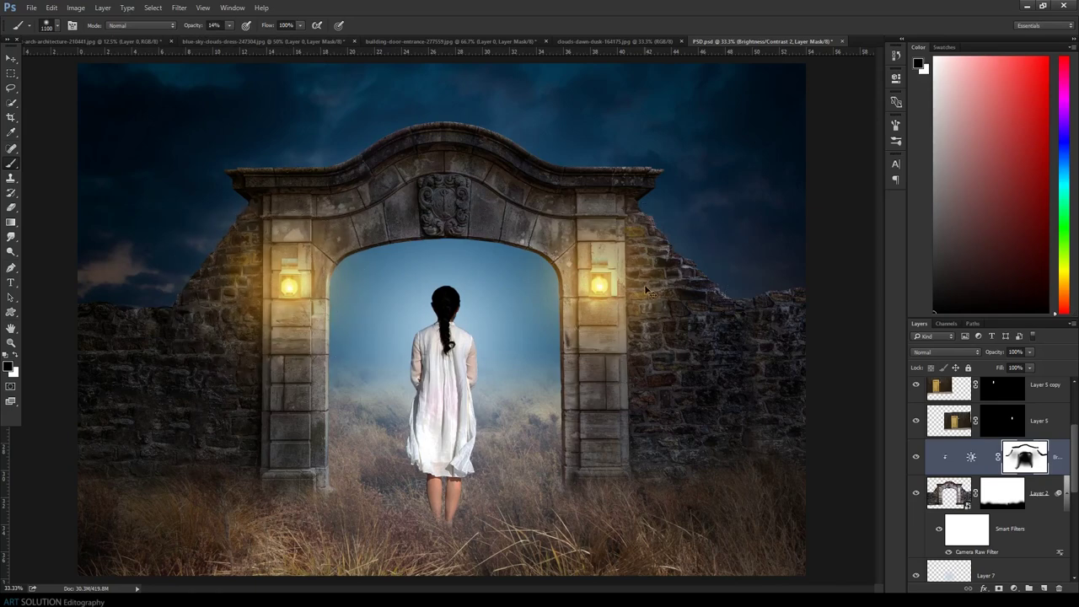
pyautogui.hotkey('ctrl', '-')
pyautogui.hotkey('ctrl', '-')
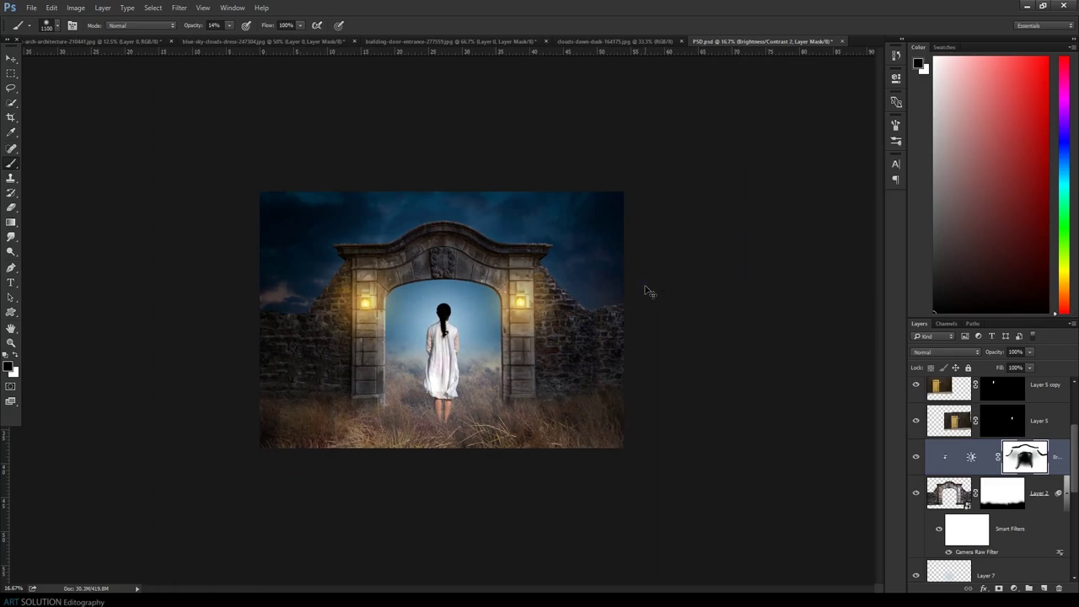
pyautogui.hotkey('ctrl', '+')
pyautogui.hotkey('ctrl', '+')
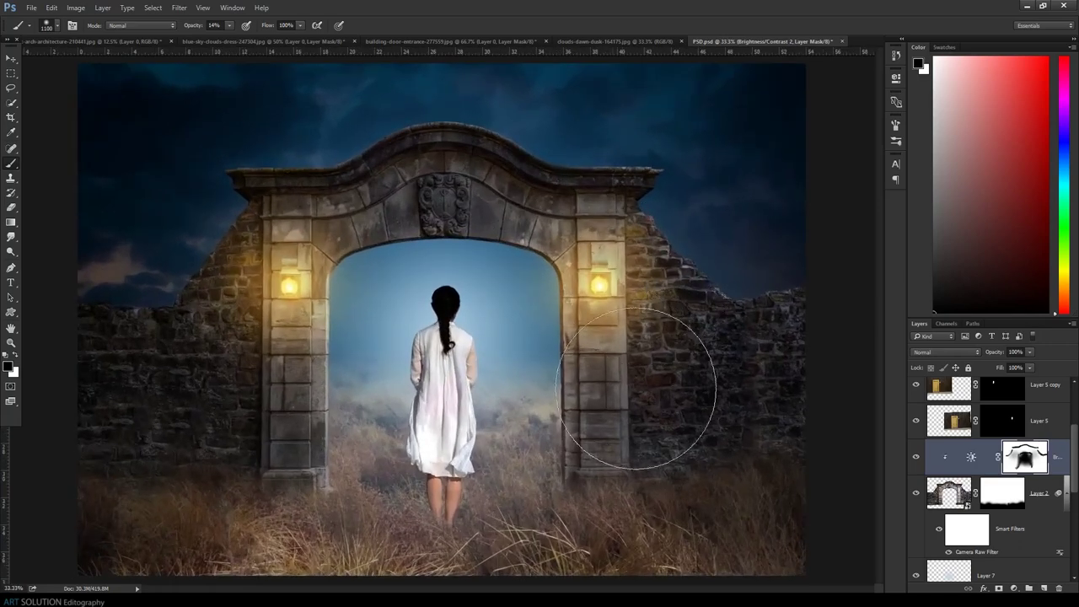
# Target Layer 3's mask, zoom in on the girl and shrink the brush
pyautogui.scroll(3, 1016, 467)
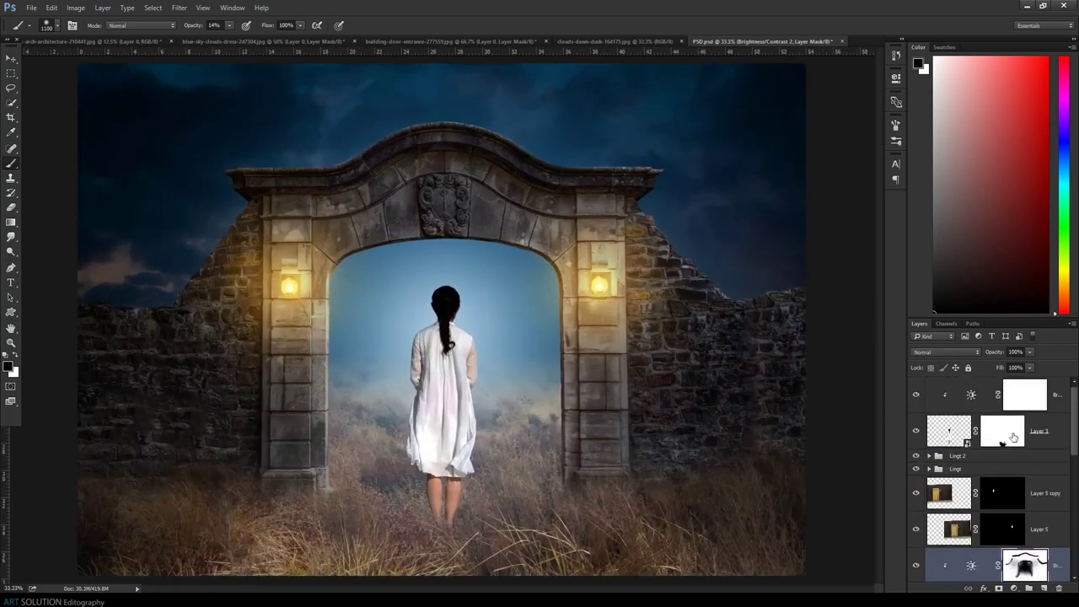
pyautogui.click(1014, 437)
pyautogui.hotkey('ctrl', '+')
pyautogui.hotkey('ctrl', '+')
pyautogui.hotkey('ctrl', '+')
pyautogui.press('[')
pyautogui.press('[')
pyautogui.press('[')
pyautogui.press('[')
pyautogui.press('[')
pyautogui.press('[')
# Paint Layer 3's mask along the girl's left arm with a small, full-opacity brush
pyautogui.press('0')
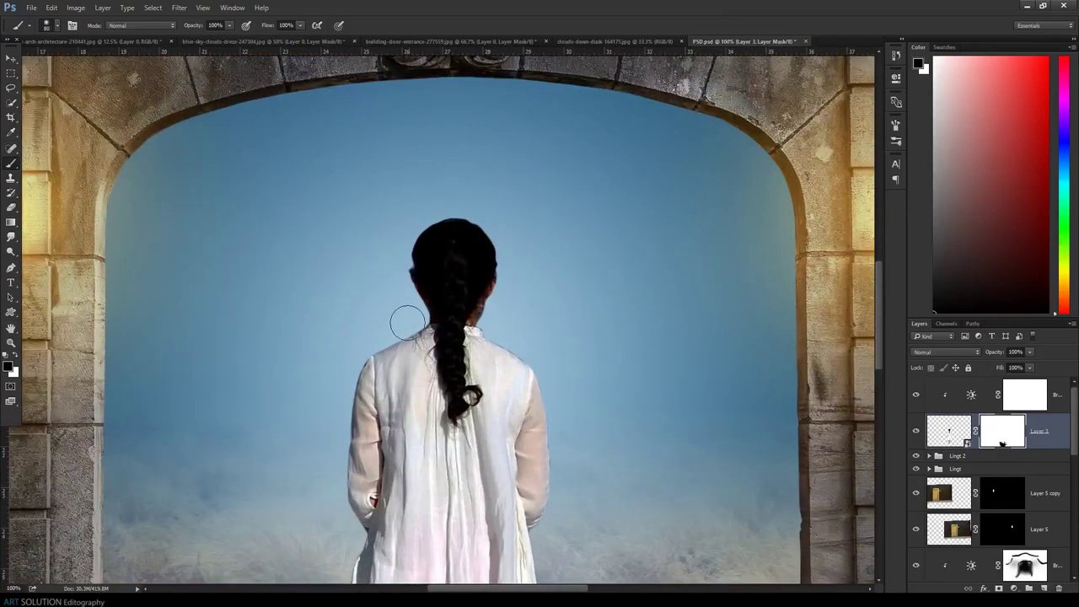
pyautogui.press('[')
pyautogui.press('[')
pyautogui.moveTo(358, 353); pyautogui.dragTo(340, 453)
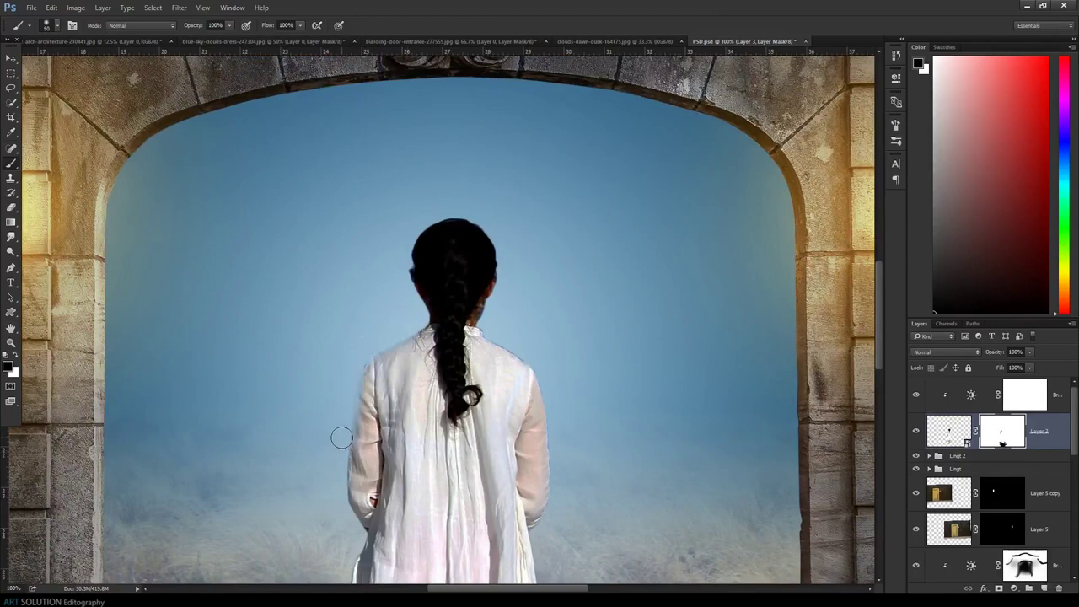
pyautogui.moveTo(342, 440); pyautogui.dragTo(358, 434)
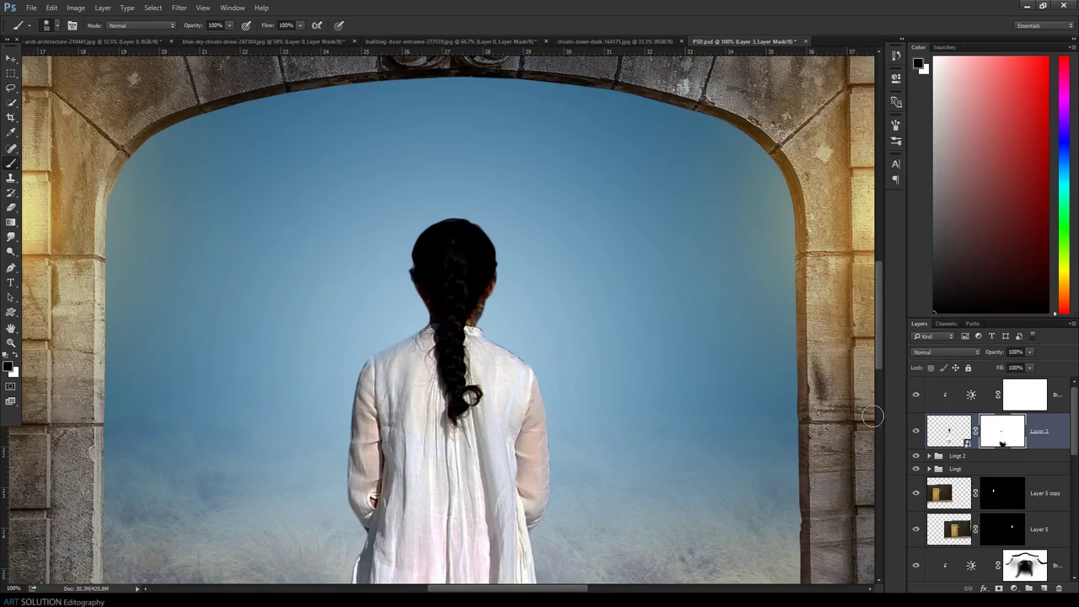
# Paint the Brightness/Contrast 4 mask over the girl's right leg and the dress's right edge
pyautogui.click(1023, 404)
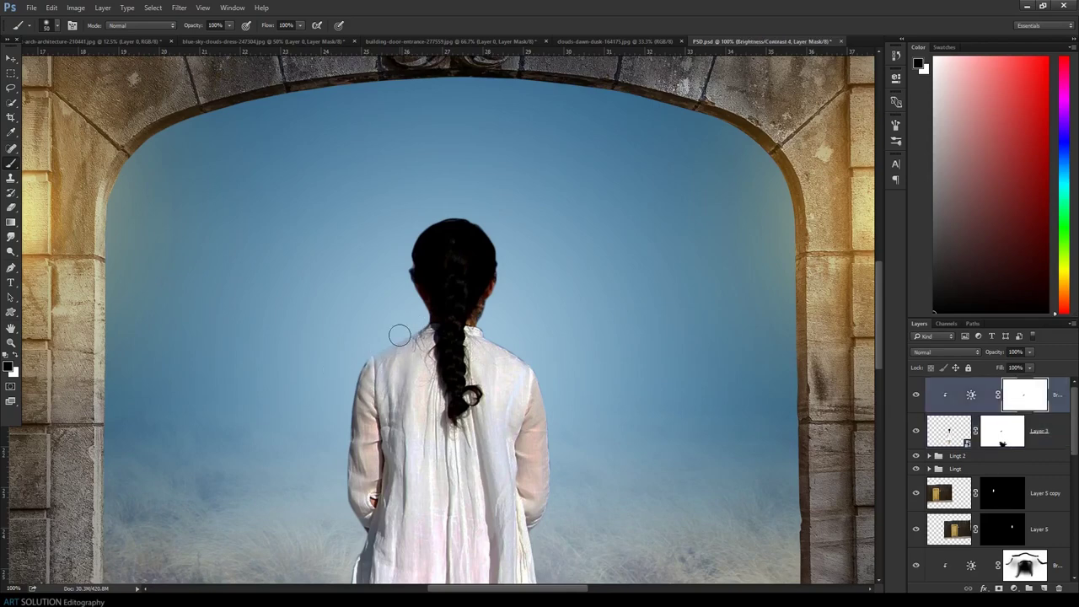
pyautogui.moveTo(343, 468); pyautogui.dragTo(341, 275)
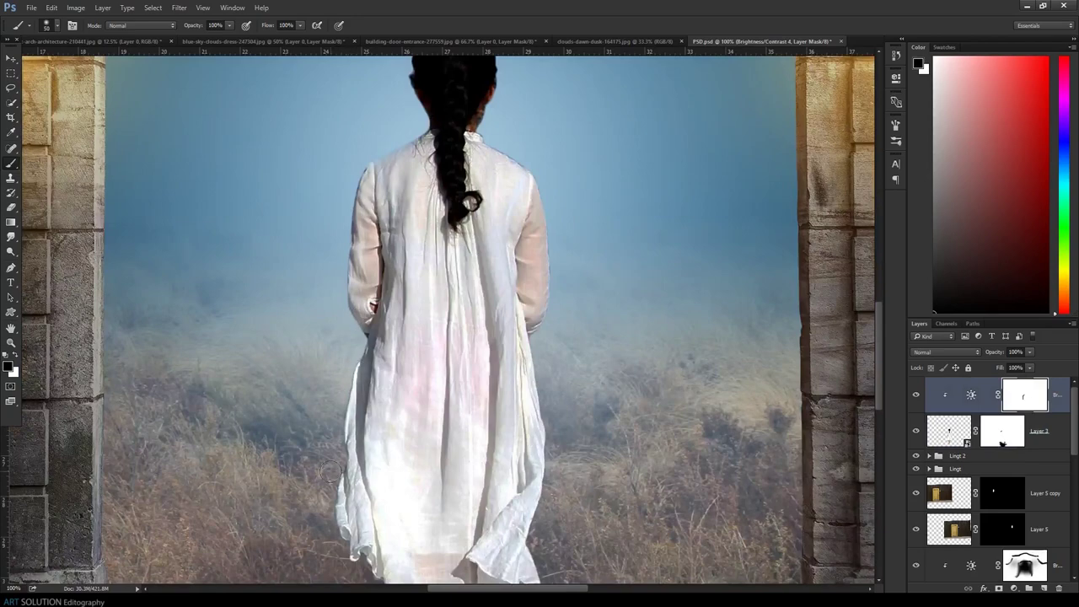
pyautogui.scroll(-3, 337, 366)
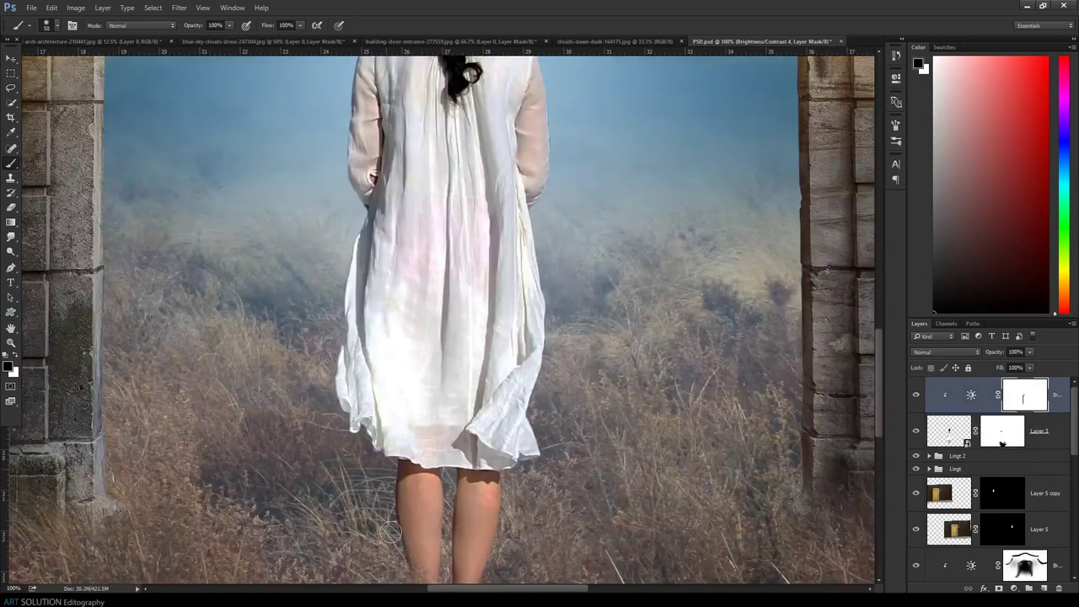
pyautogui.moveTo(475, 512); pyautogui.dragTo(479, 578)
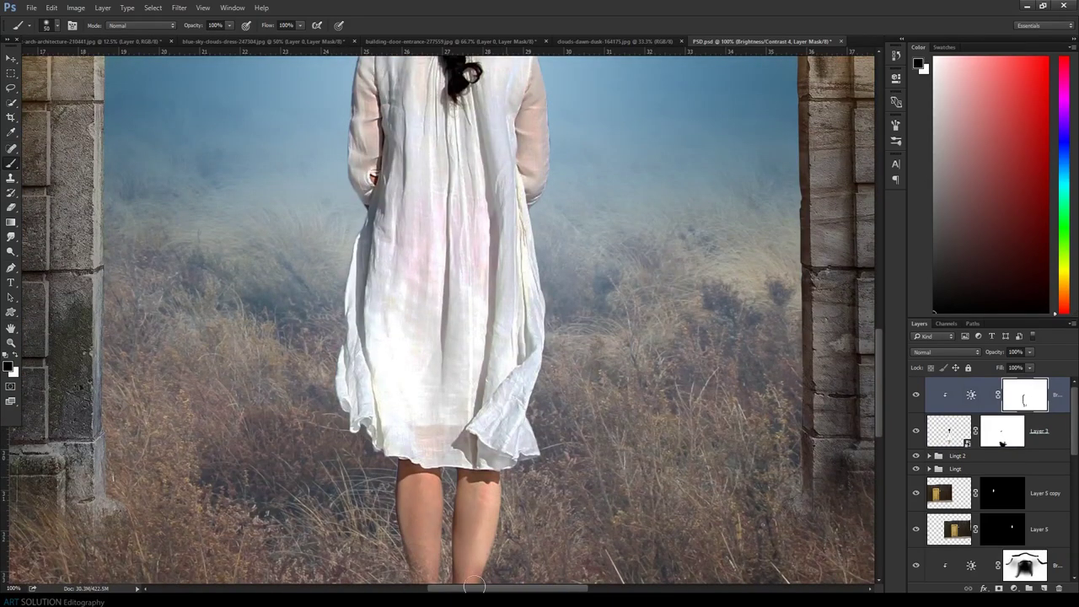
pyautogui.moveTo(511, 475); pyautogui.dragTo(539, 288)
pyautogui.scroll(5, 533, 214)
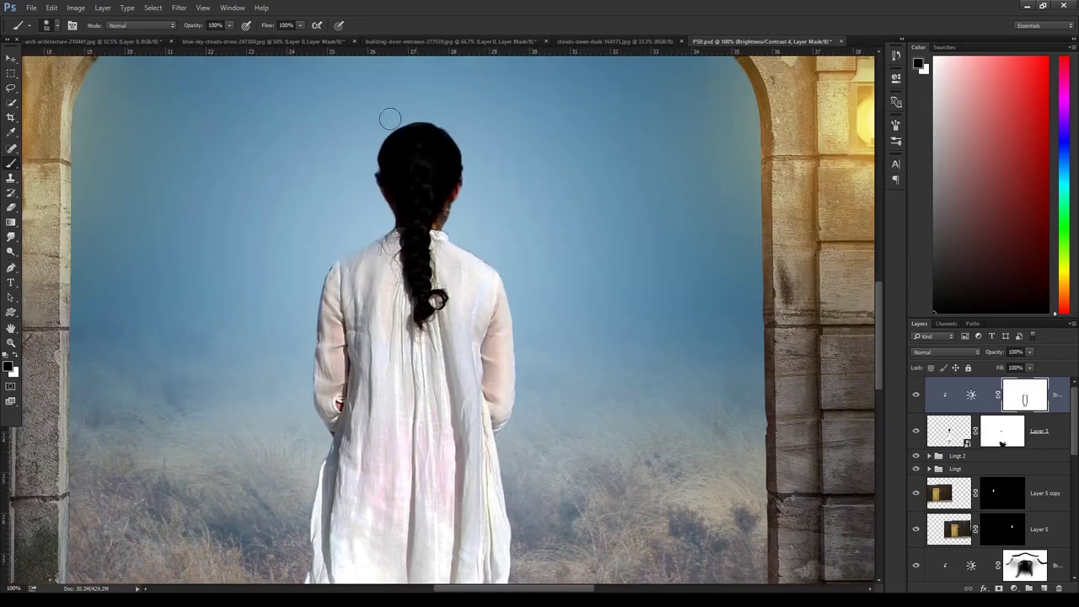
pyautogui.click(1035, 440)
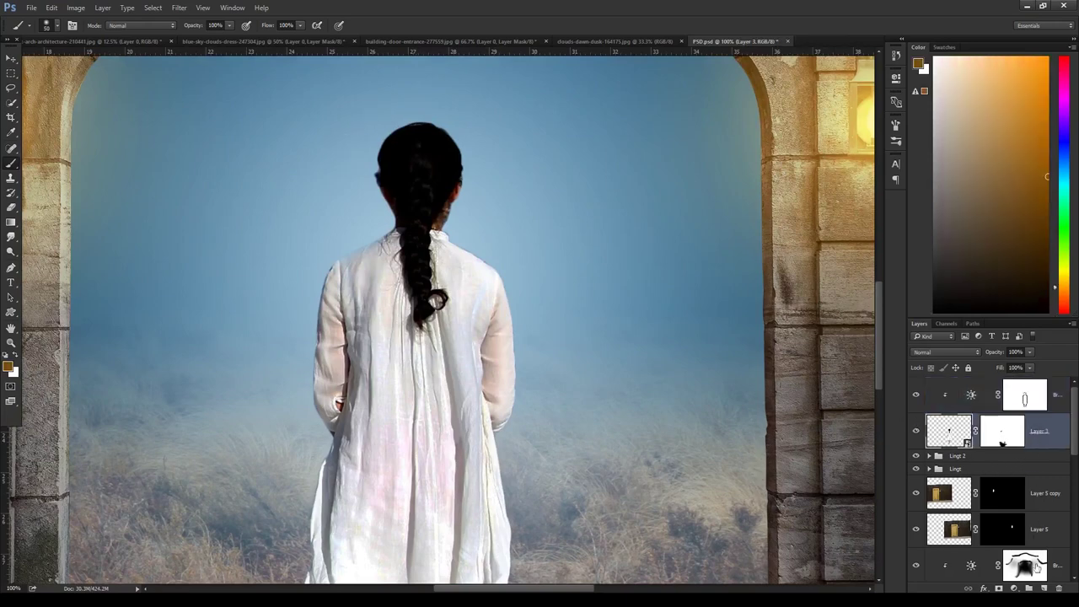
# Add Layer 11 above Layer 3 and sample light sky blue as the brush colour
pyautogui.click(1044, 589)
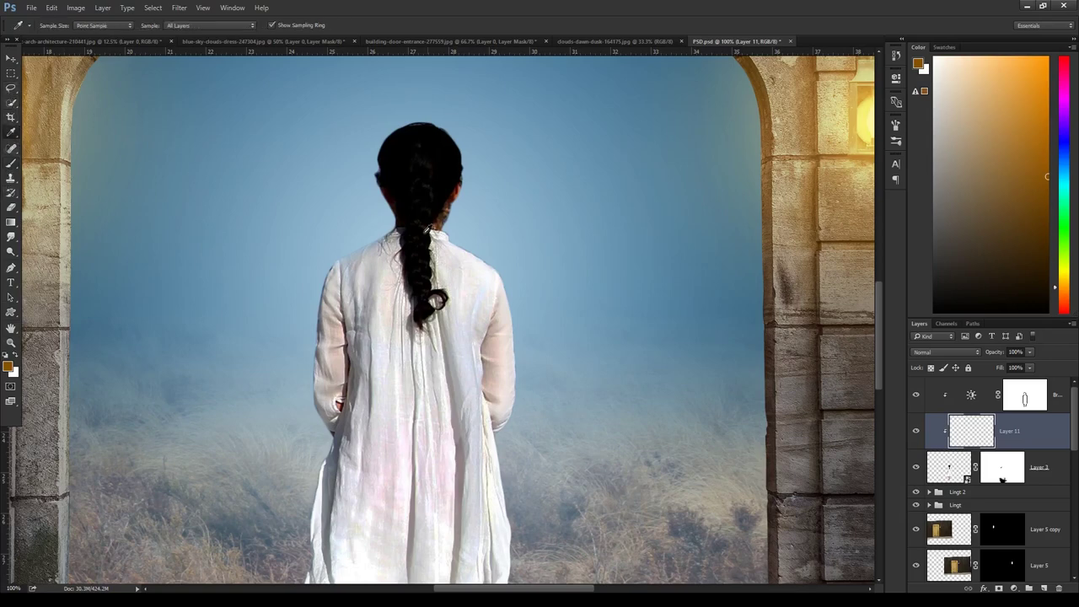
pyautogui.click(375, 214)
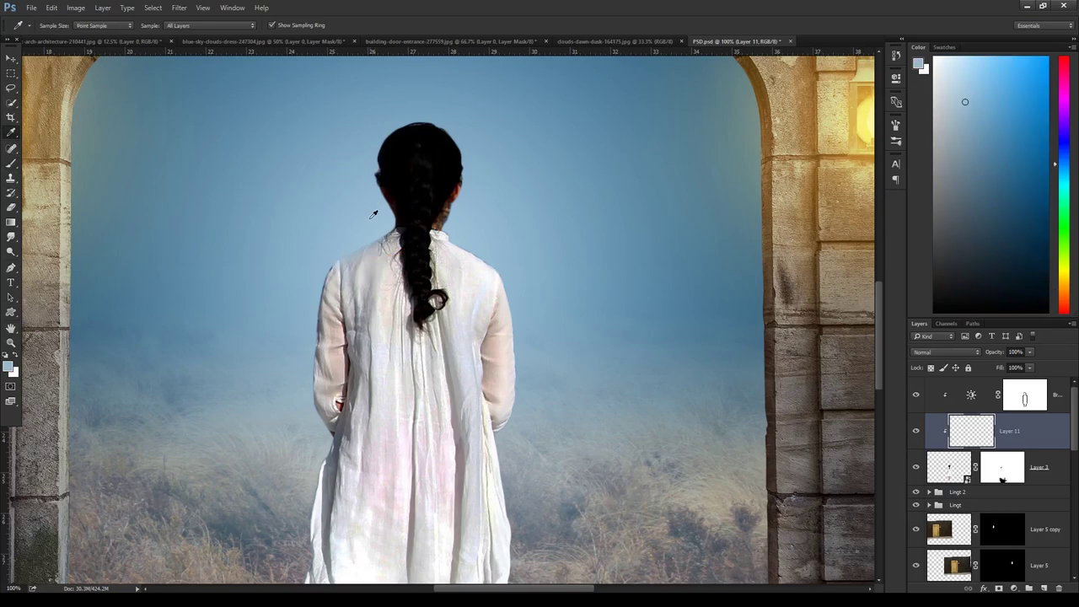
pyautogui.click(12, 163)
pyautogui.press(']')
pyautogui.press(']')
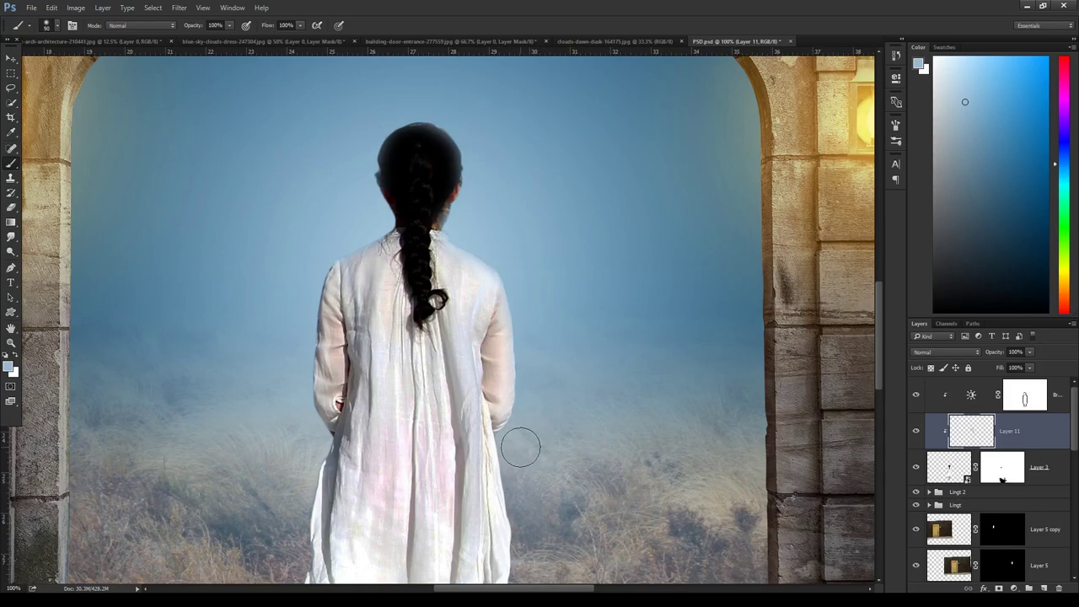
pyautogui.moveTo(520, 446); pyautogui.dragTo(511, 494)
pyautogui.hotkey('ctrl', 'z')
# Paint a lighter colour along the dress's left edge down to the hem on Layer 11
pyautogui.click(949, 70)
pyautogui.scroll(-1, 599, 193)
pyautogui.scroll(-2, 599, 193)
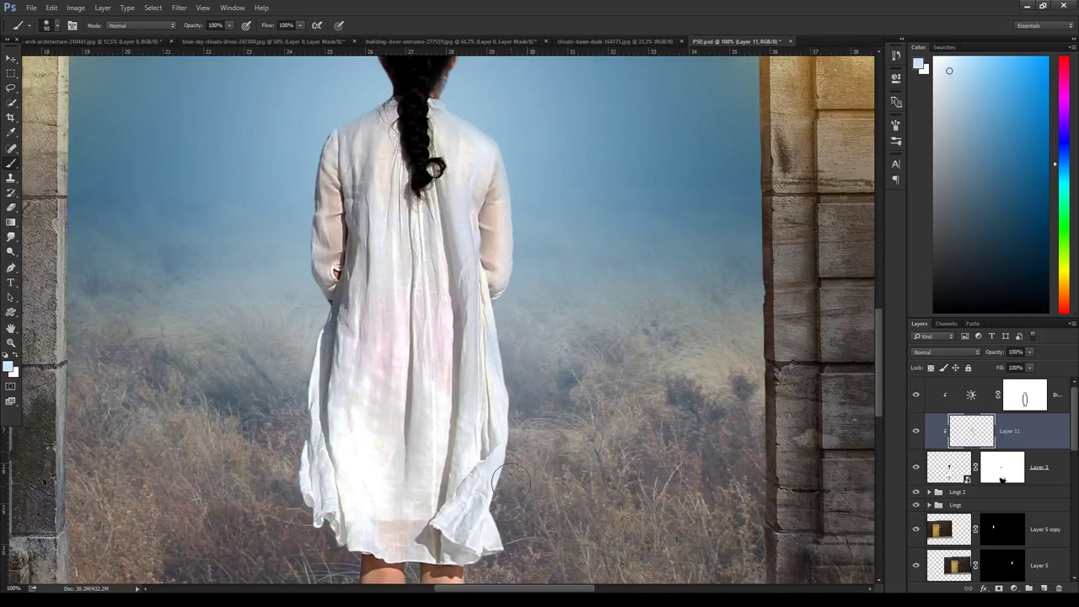
pyautogui.moveTo(316, 147); pyautogui.dragTo(309, 349)
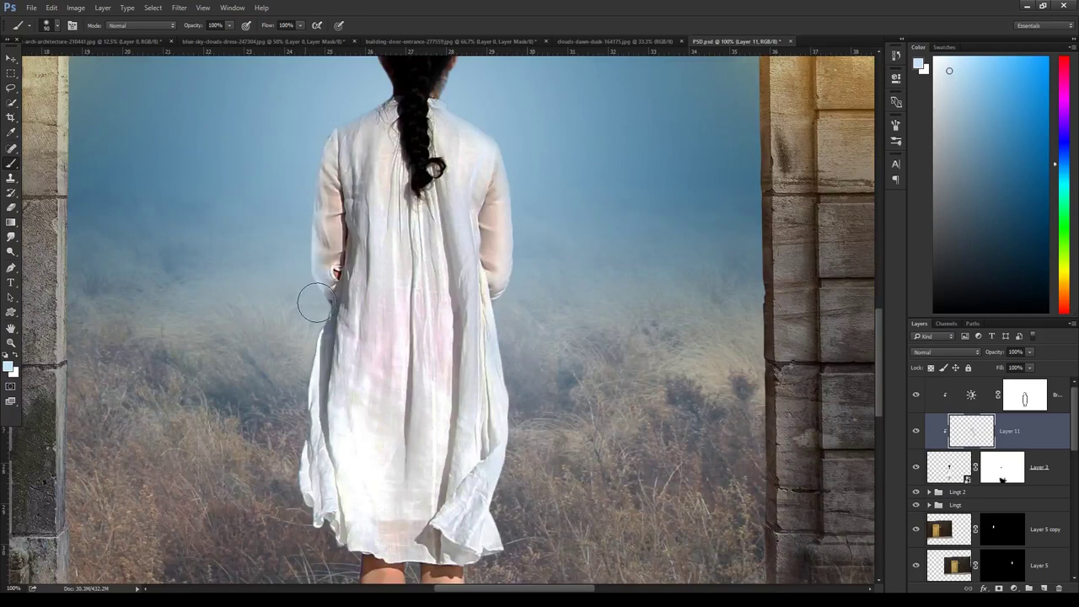
pyautogui.moveTo(308, 350)
pyautogui.mouseDown()
pyautogui.moveTo(345, 513)
pyautogui.moveTo(363, 323)
pyautogui.mouseUp()
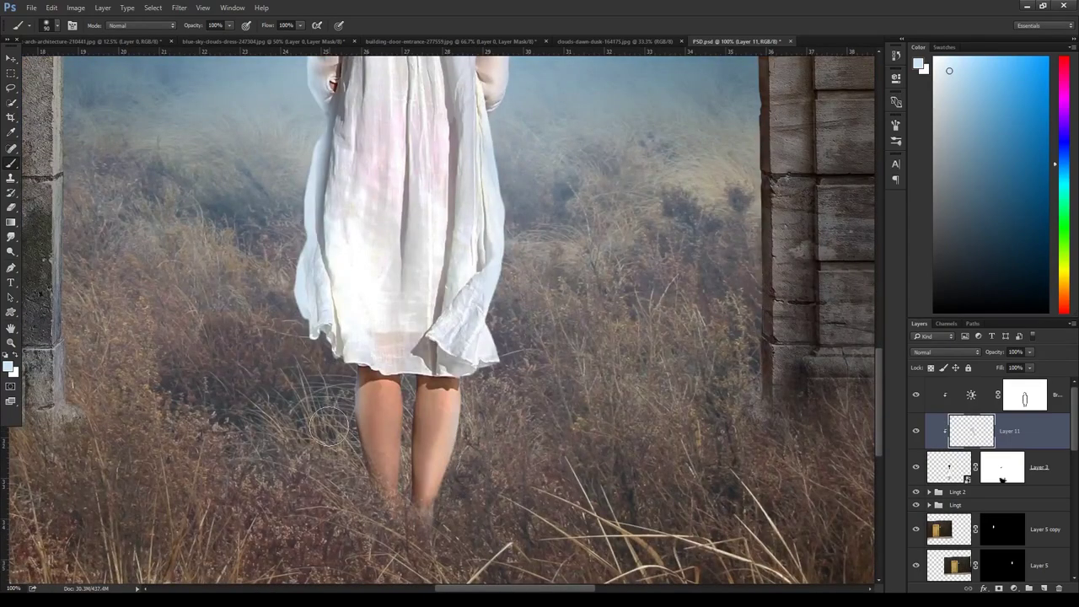
pyautogui.hotkey('ctrl', '-')
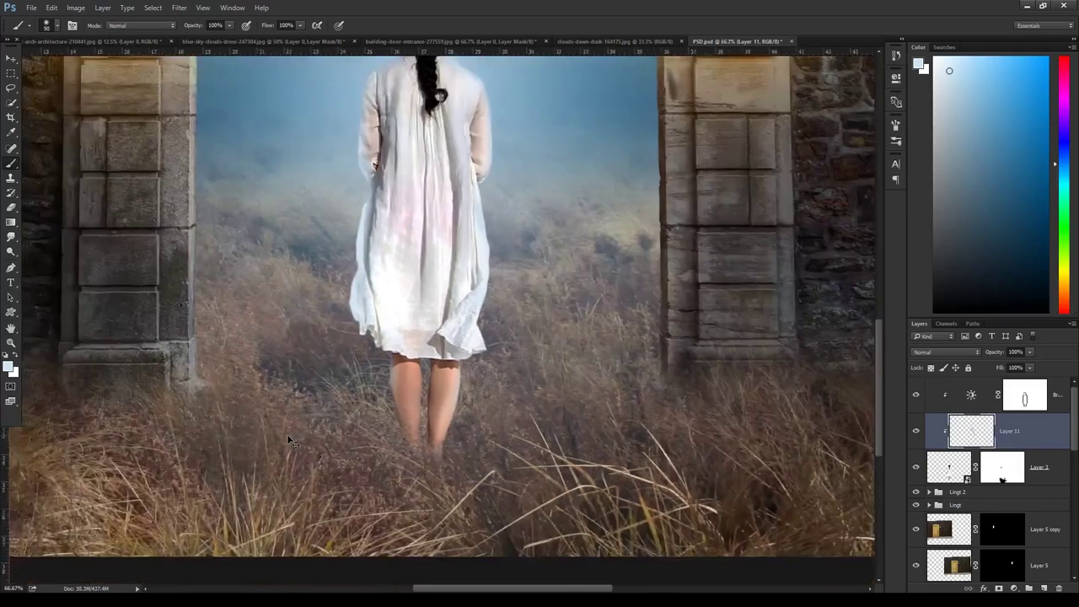
pyautogui.hotkey('ctrl', '-')
pyautogui.hotkey('ctrl', '-')
pyautogui.hotkey('ctrl', '-')
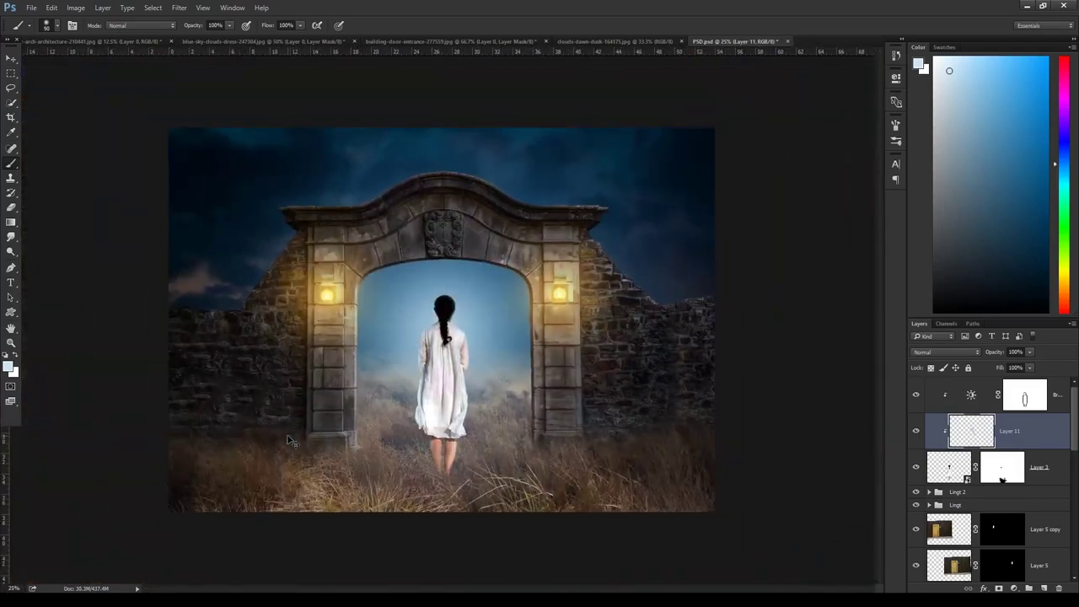
# Lower Layer 11's opacity to 79%
pyautogui.hotkey('ctrl', '+')
pyautogui.hotkey('ctrl', '-')
pyautogui.moveTo(997, 358); pyautogui.dragTo(984, 354)
pyautogui.scroll(-3, 982, 397)
pyautogui.scroll(-3, 983, 417)
pyautogui.scroll(-3, 982, 432)
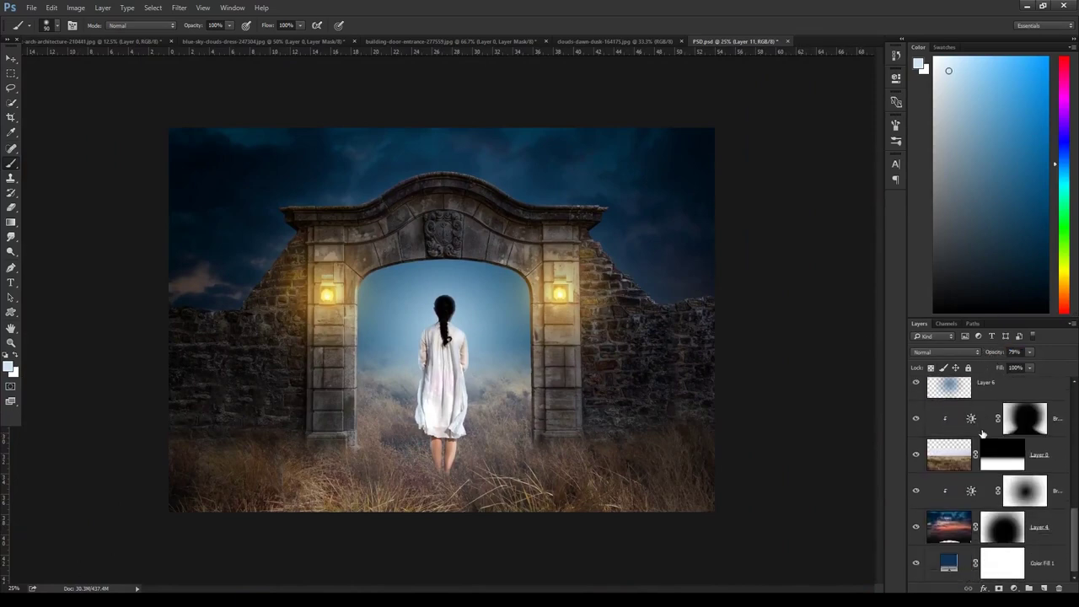
pyautogui.hotkey('ctrl', '-')
pyautogui.hotkey('ctrl', '+')
# Select the Brightness/Contrast 3 mask, reviewing its adjustment settings, and enlarge the brush
pyautogui.click(1001, 469)
pyautogui.click(1019, 419)
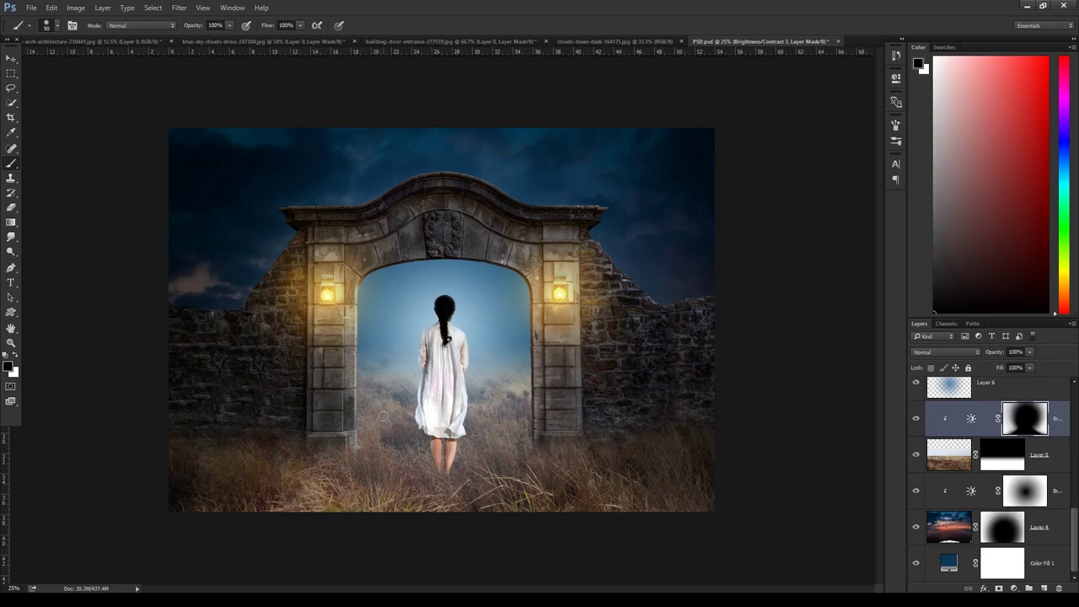
pyautogui.doubleClick(972, 419)
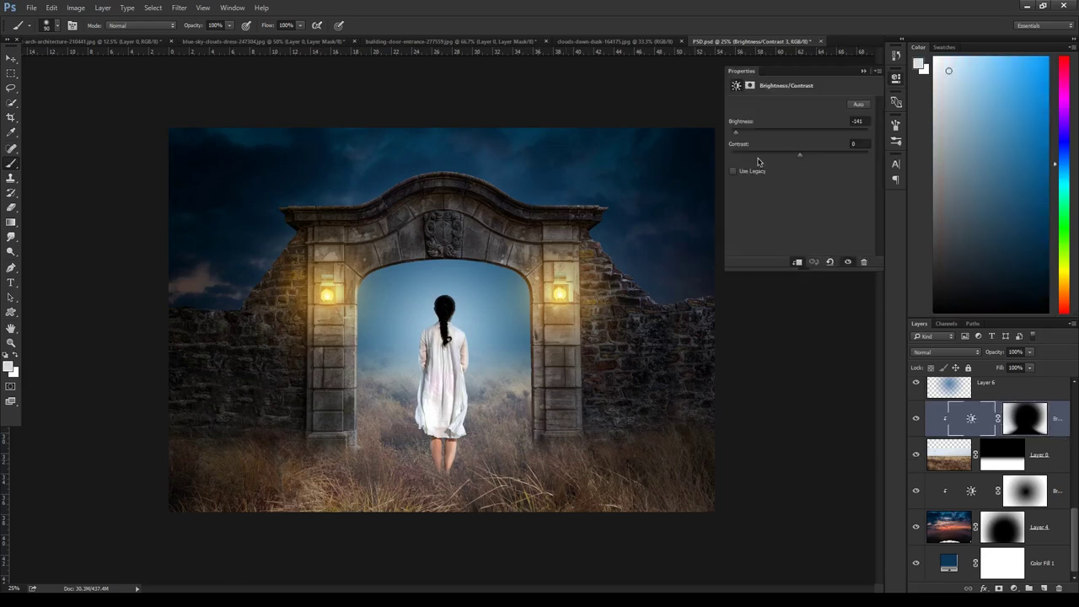
pyautogui.click(863, 73)
pyautogui.click(1019, 424)
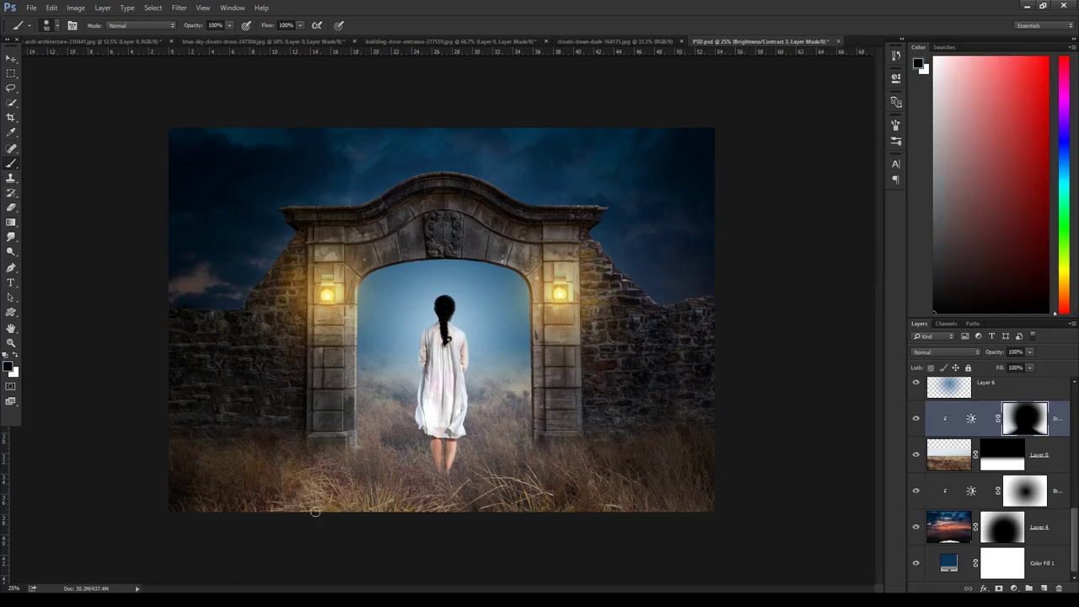
pyautogui.press(']')
pyautogui.press(']')
pyautogui.press(']')
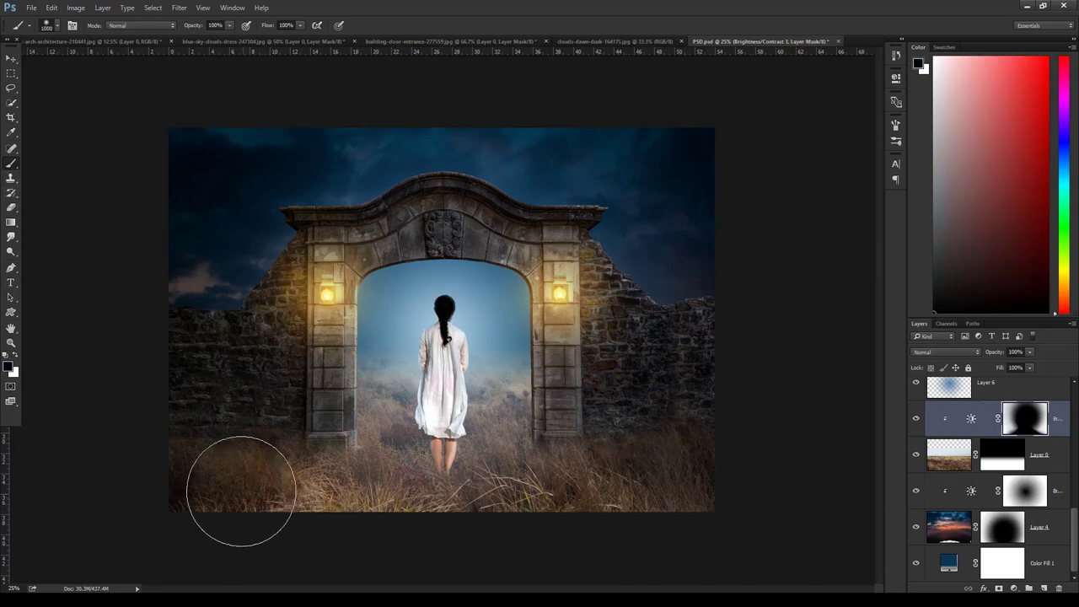
# Paint white on the mask to darken the bottom-left, bottom-centre and bottom-right grass
pyautogui.click(210, 475)
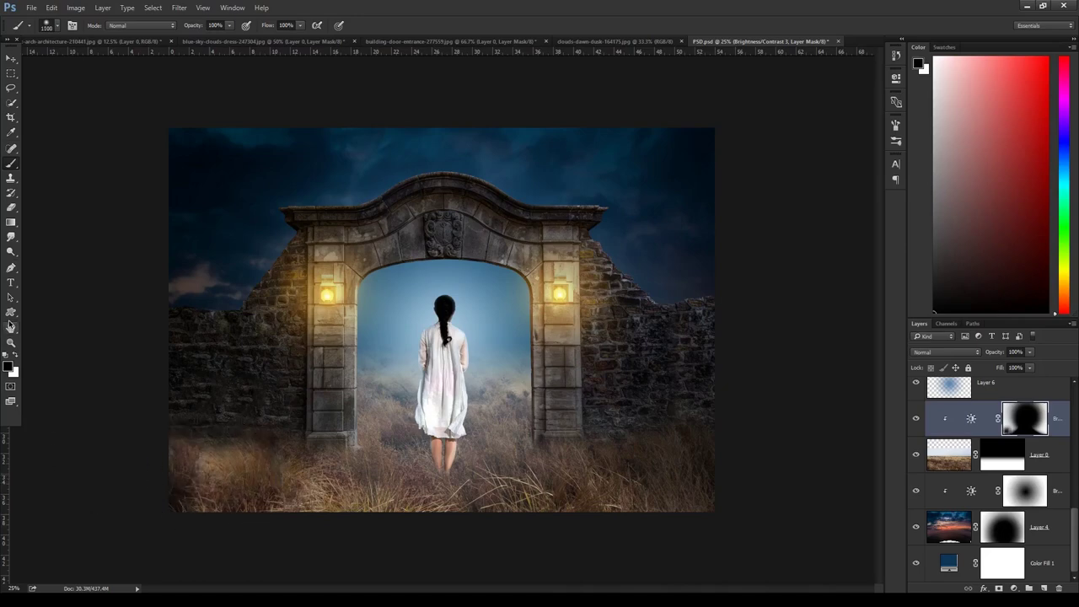
pyautogui.click(15, 357)
pyautogui.moveTo(227, 458); pyautogui.dragTo(216, 446)
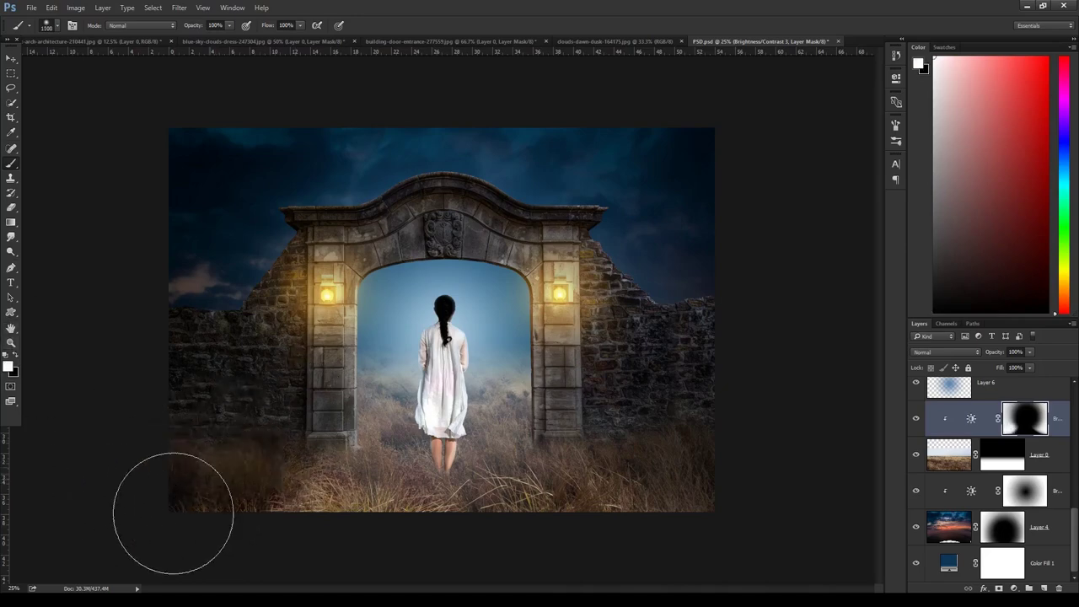
pyautogui.moveTo(711, 494); pyautogui.dragTo(739, 516)
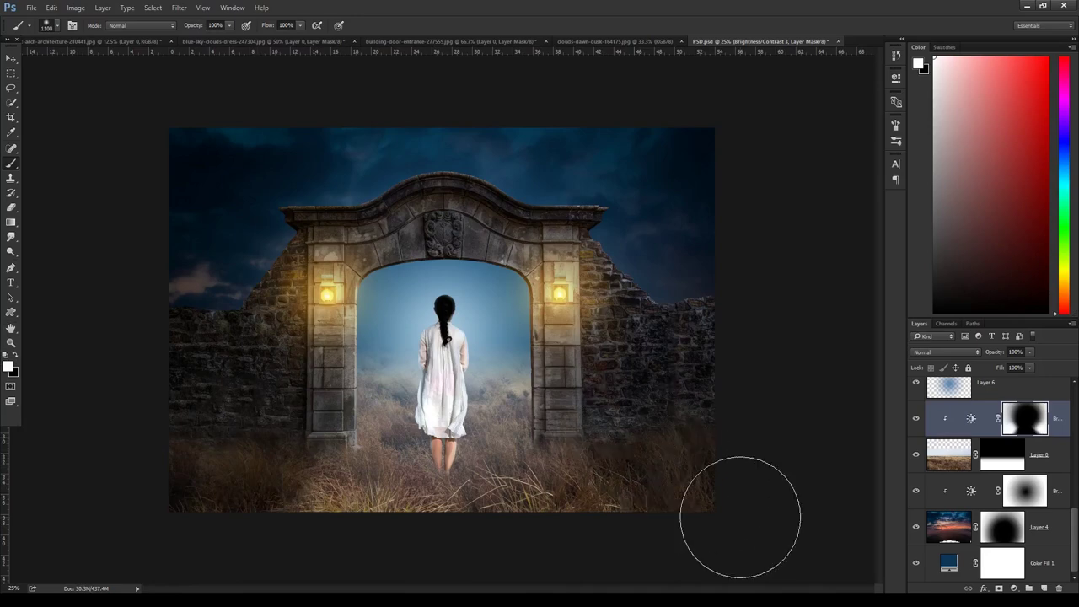
pyautogui.moveTo(642, 500); pyautogui.dragTo(694, 530)
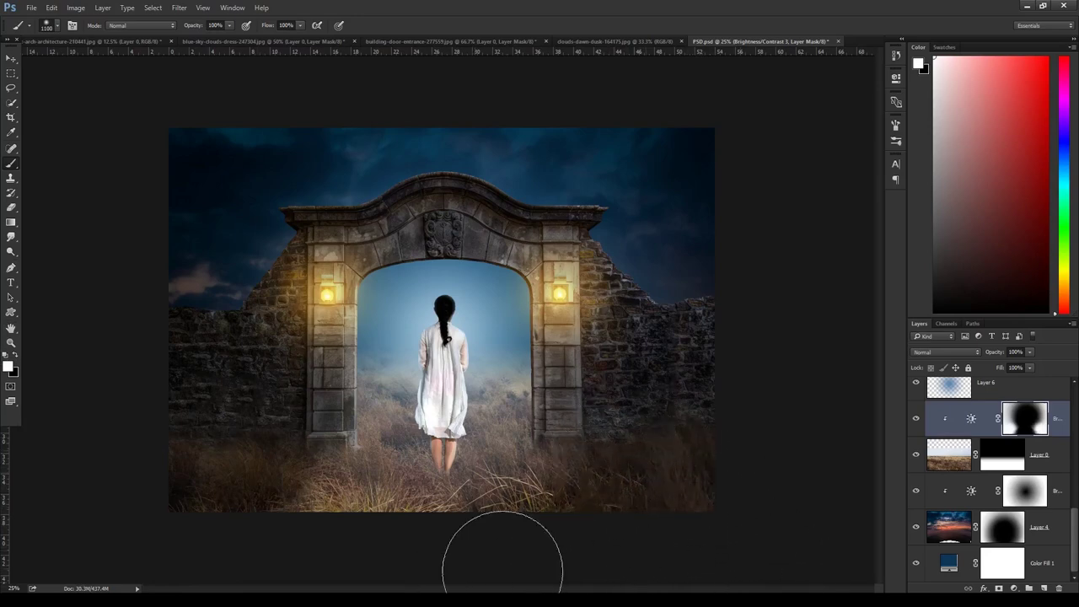
pyautogui.moveTo(420, 560)
pyautogui.mouseDown()
pyautogui.moveTo(265, 530)
pyautogui.moveTo(301, 535)
pyautogui.mouseUp()
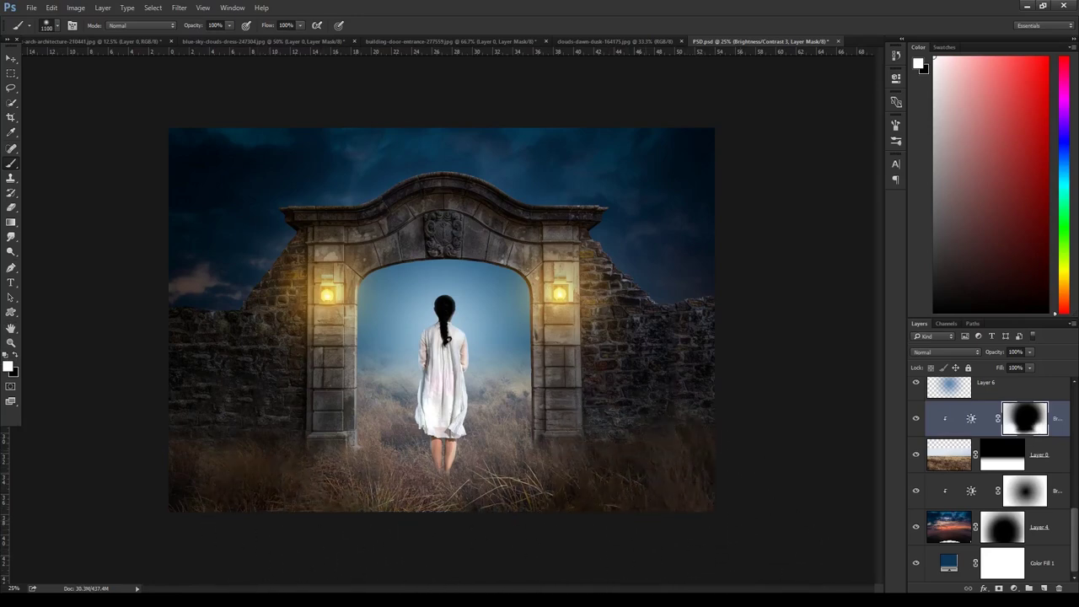
pyautogui.hotkey('ctrl', '-')
pyautogui.hotkey('ctrl', '+')
pyautogui.scroll(3, 1052, 490)
pyautogui.click(1023, 464)
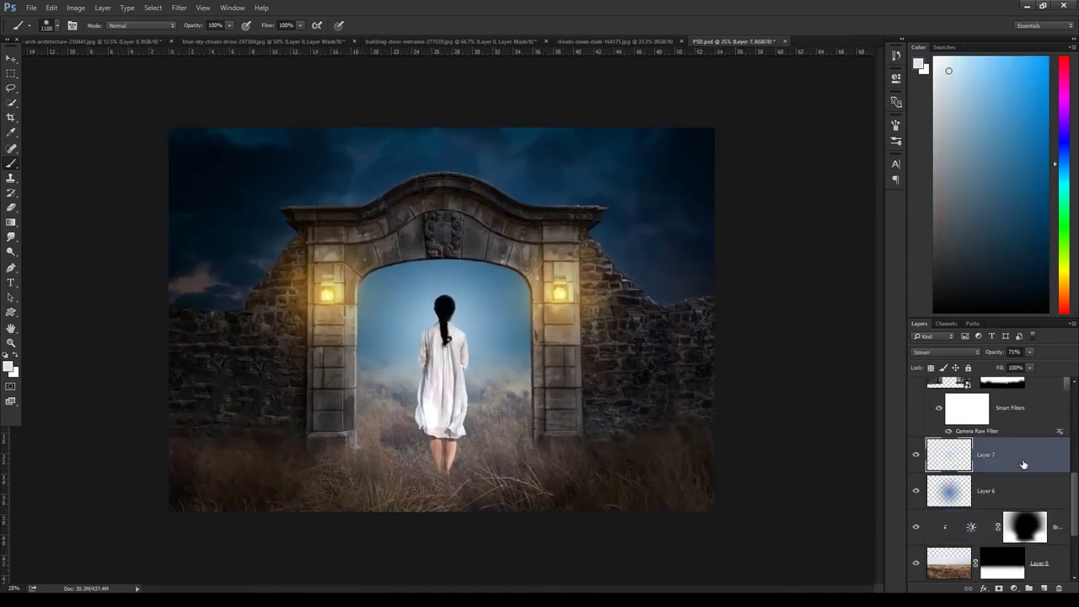
# Create Layer 12 above Layer 7 and drag a dark-blue radial gradient in the archway
pyautogui.click(1045, 588)
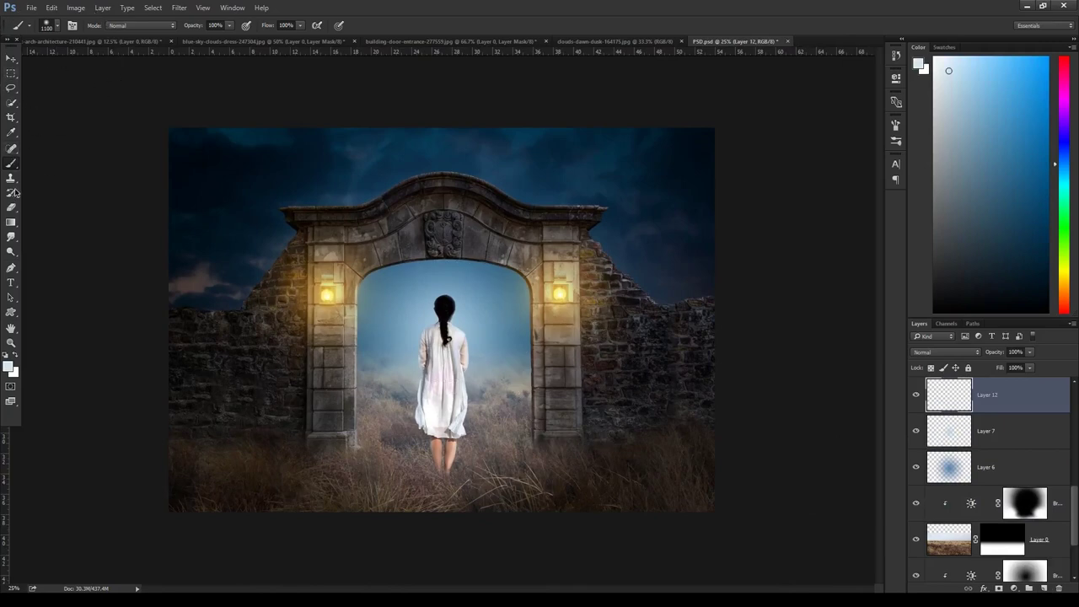
pyautogui.click(10, 222)
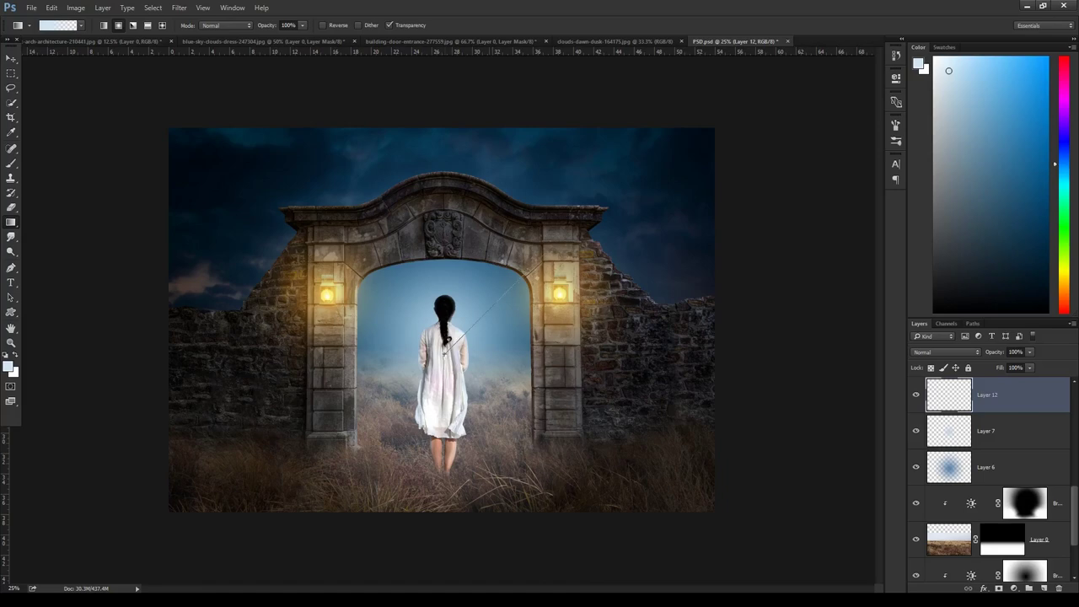
pyautogui.moveTo(571, 242); pyautogui.dragTo(531, 245)
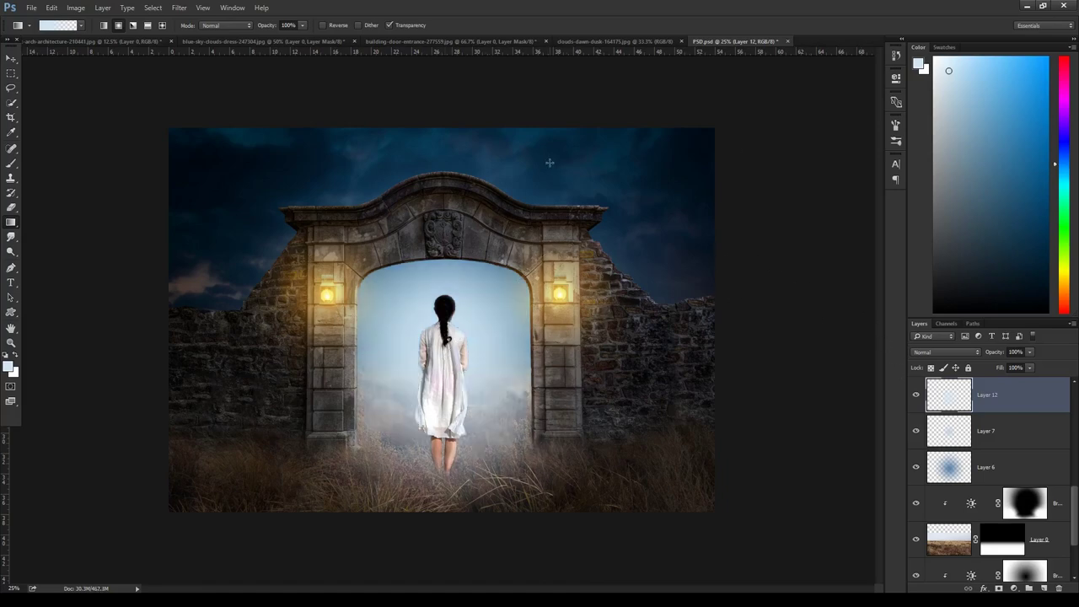
pyautogui.hotkey('ctrl', 'z')
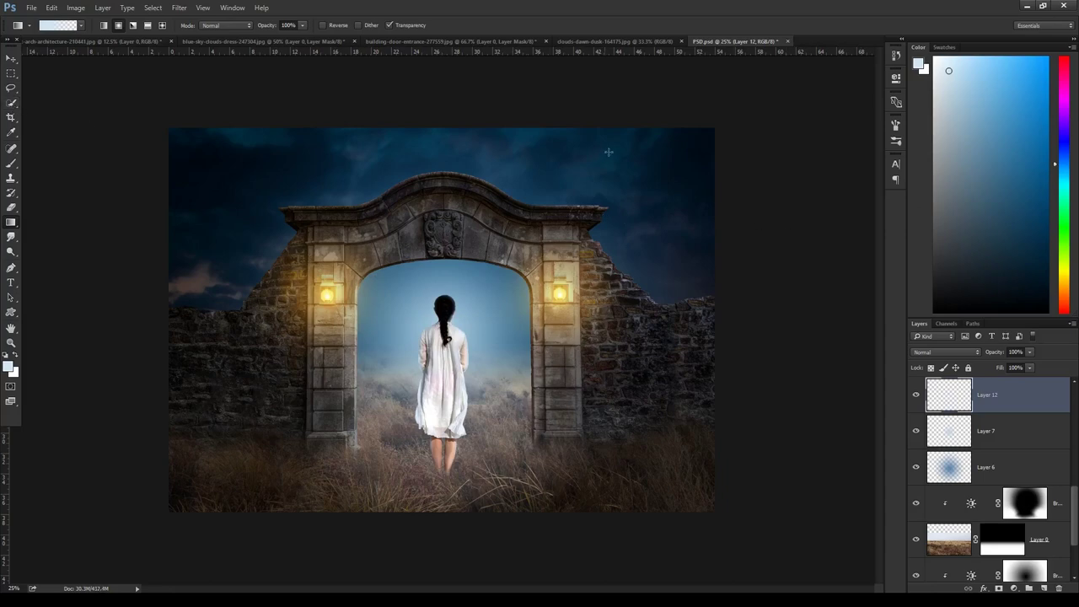
pyautogui.click(1029, 200)
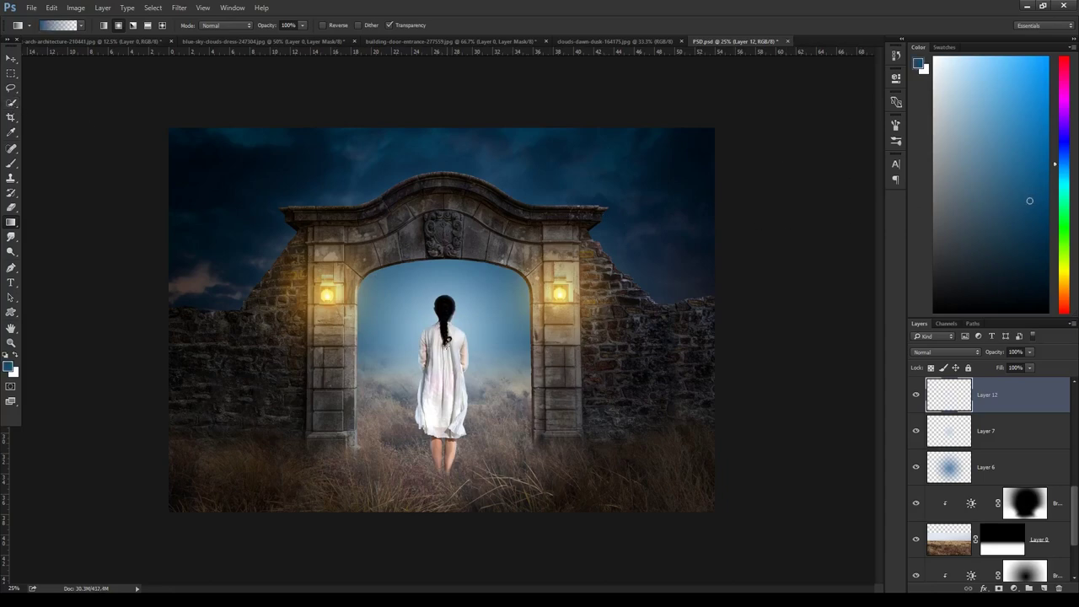
pyautogui.moveTo(477, 321); pyautogui.dragTo(443, 199)
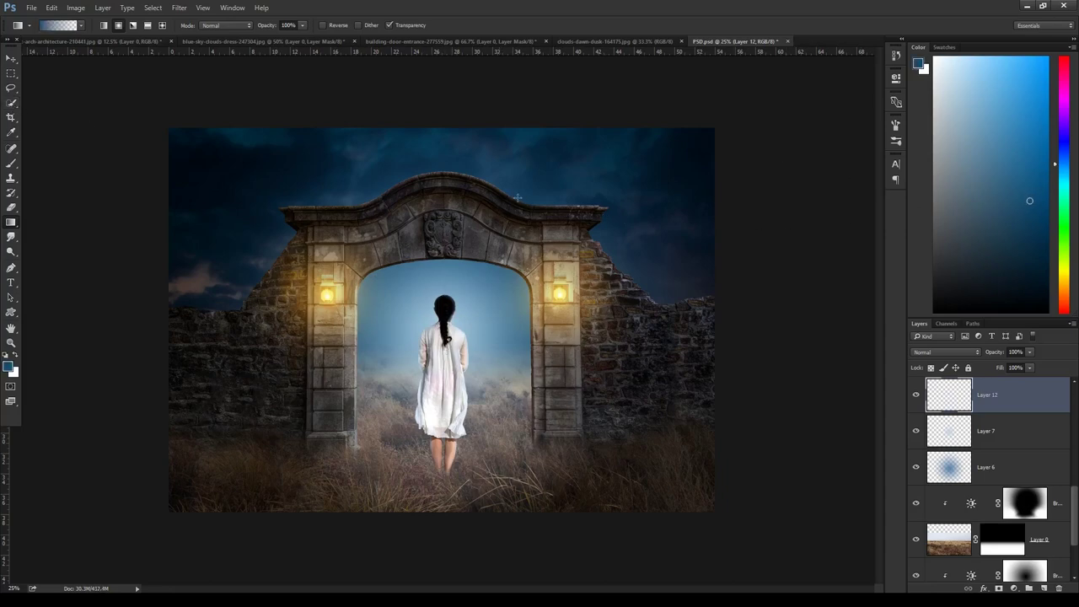
# Set Layer 12 to Overlay blend mode and lower its opacity
pyautogui.click(927, 353)
pyautogui.click(936, 215)
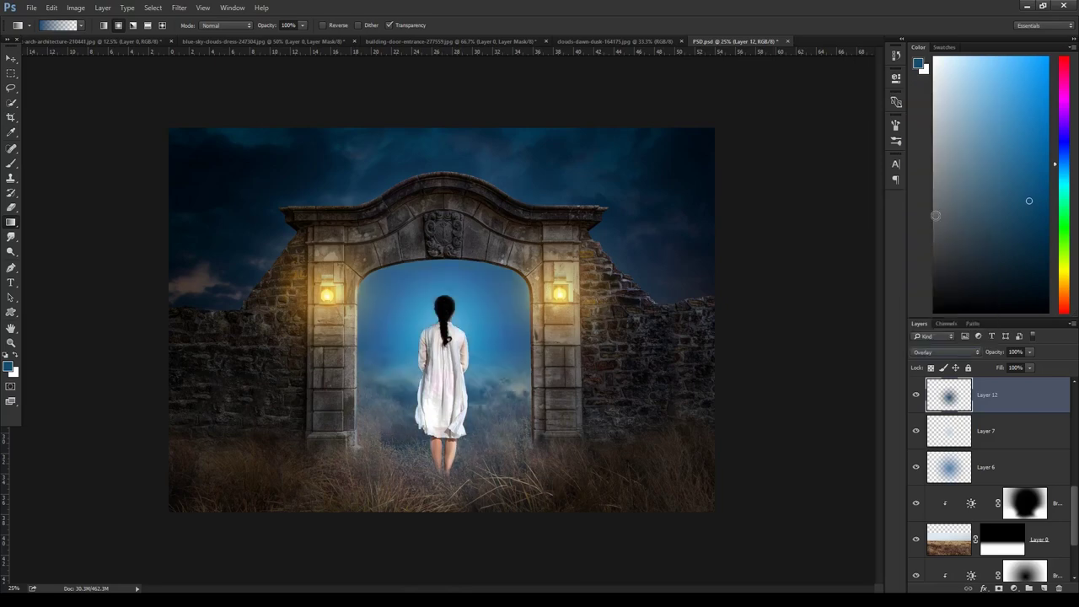
pyautogui.press('Down')
pyautogui.press('Down')
pyautogui.press('Down')
pyautogui.press('Up')
pyautogui.press('Up')
pyautogui.press('Up')
pyautogui.press('Up')
pyautogui.moveTo(994, 353); pyautogui.dragTo(831, 348)
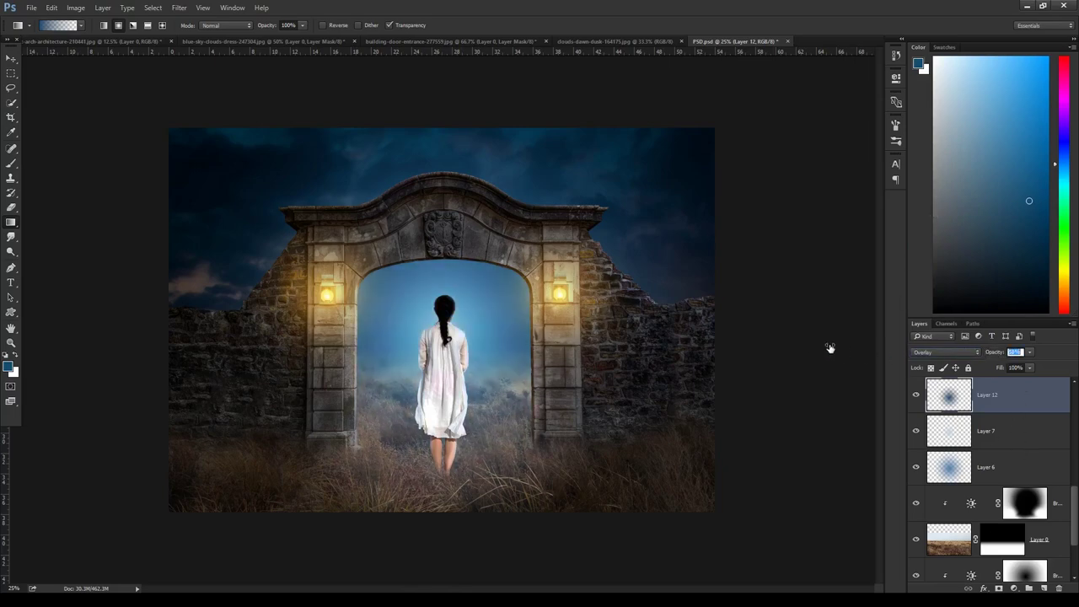
pyautogui.click(954, 435)
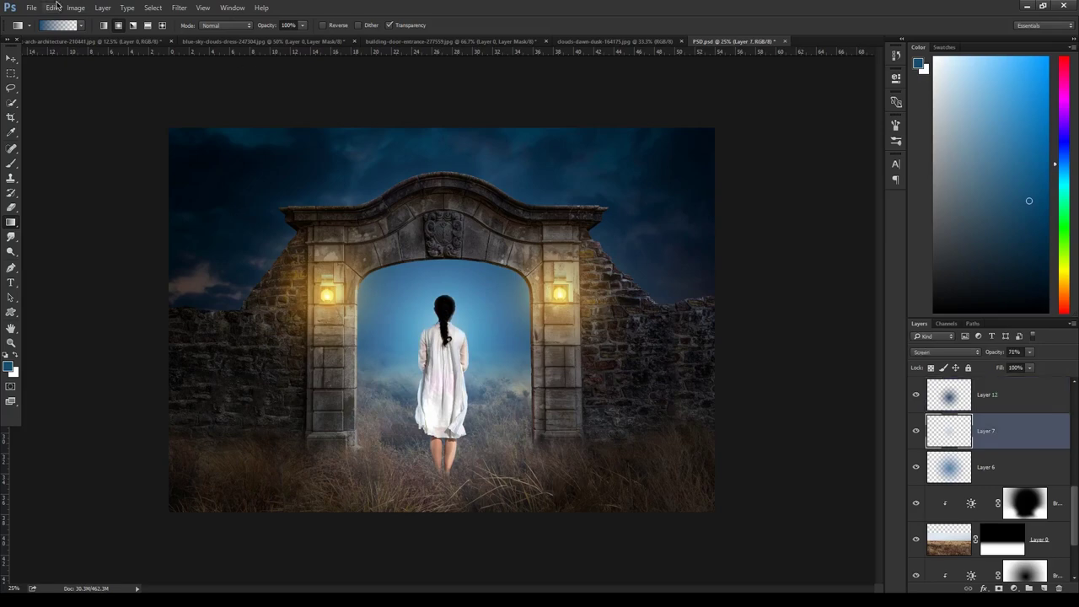
# Enlarge Layer 7's glow to about 205% and move it over the archway
pyautogui.click(52, 7)
pyautogui.click(84, 195)
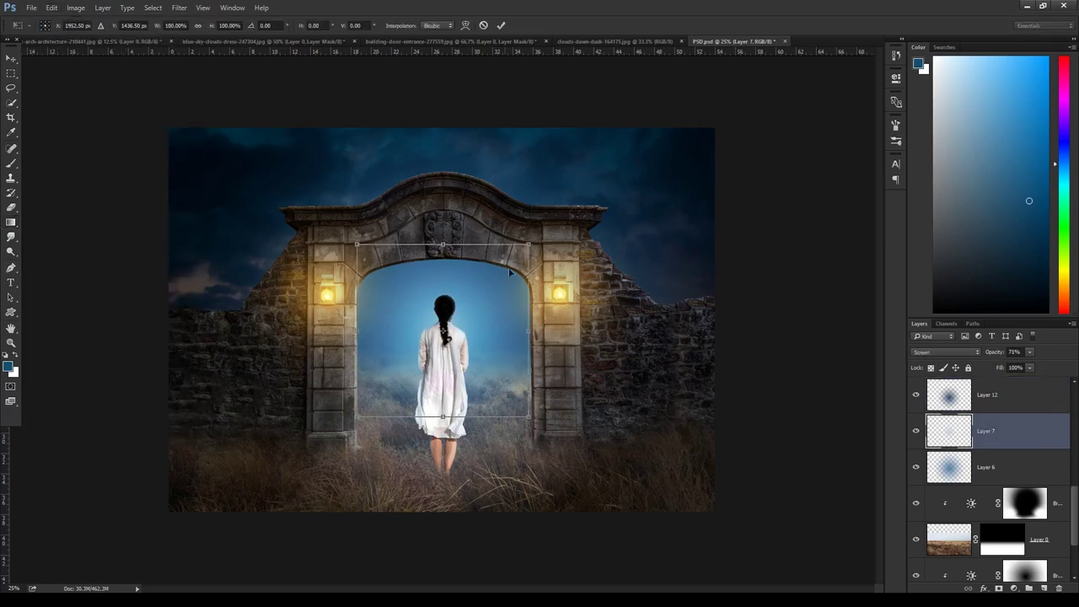
pyautogui.moveTo(528, 245); pyautogui.dragTo(713, 60)
pyautogui.moveTo(647, 202)
pyautogui.mouseDown()
pyautogui.moveTo(517, 268)
pyautogui.moveTo(562, 267)
pyautogui.mouseUp()
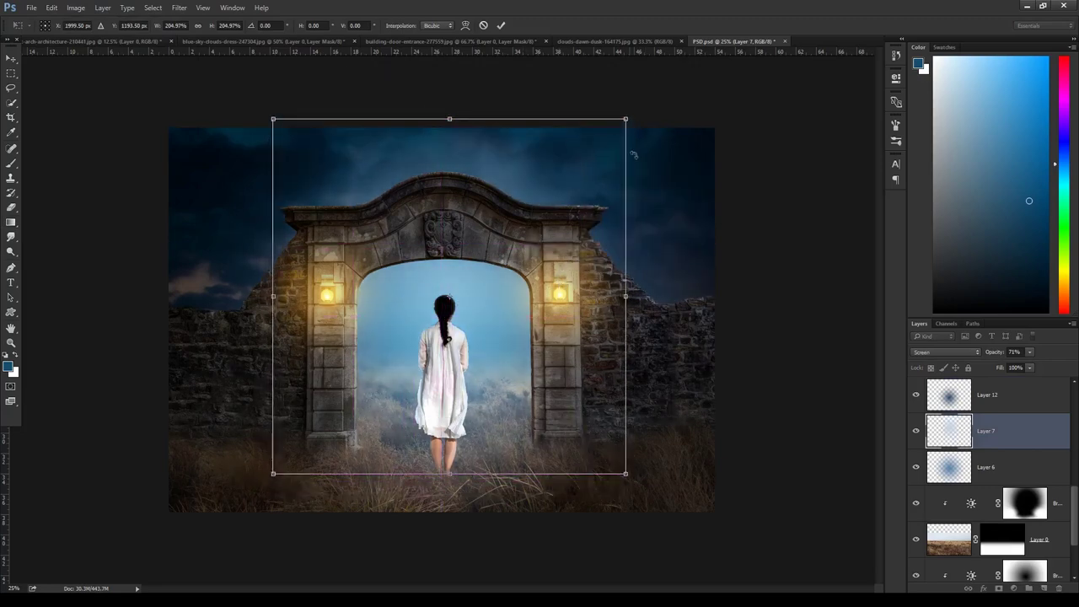
pyautogui.click(501, 24)
pyautogui.hotkey('ctrl', '-')
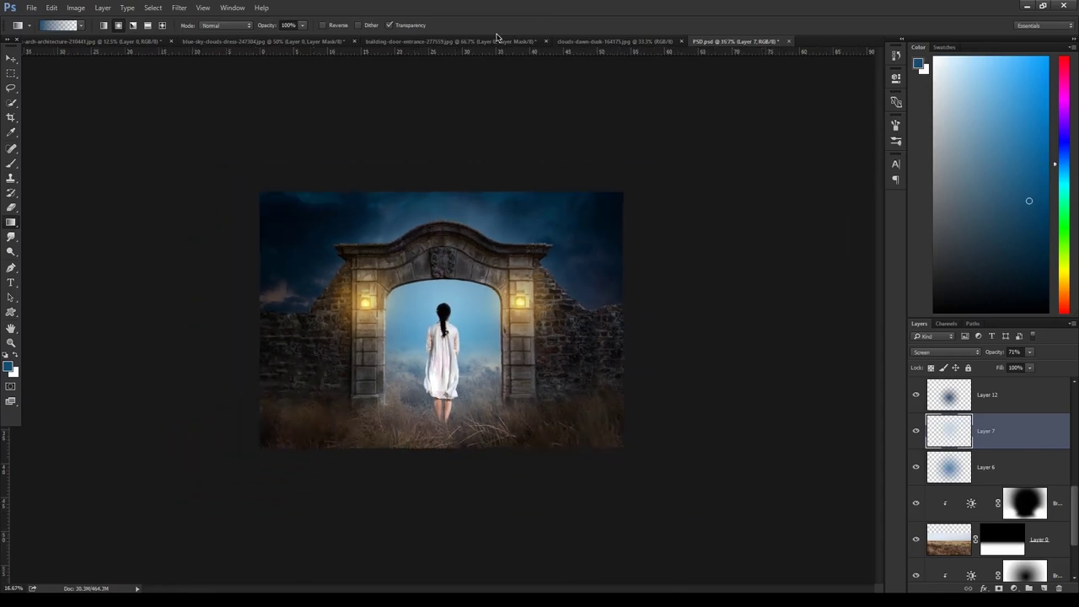
pyautogui.hotkey('ctrl', '-')
pyautogui.hotkey('ctrl', '+')
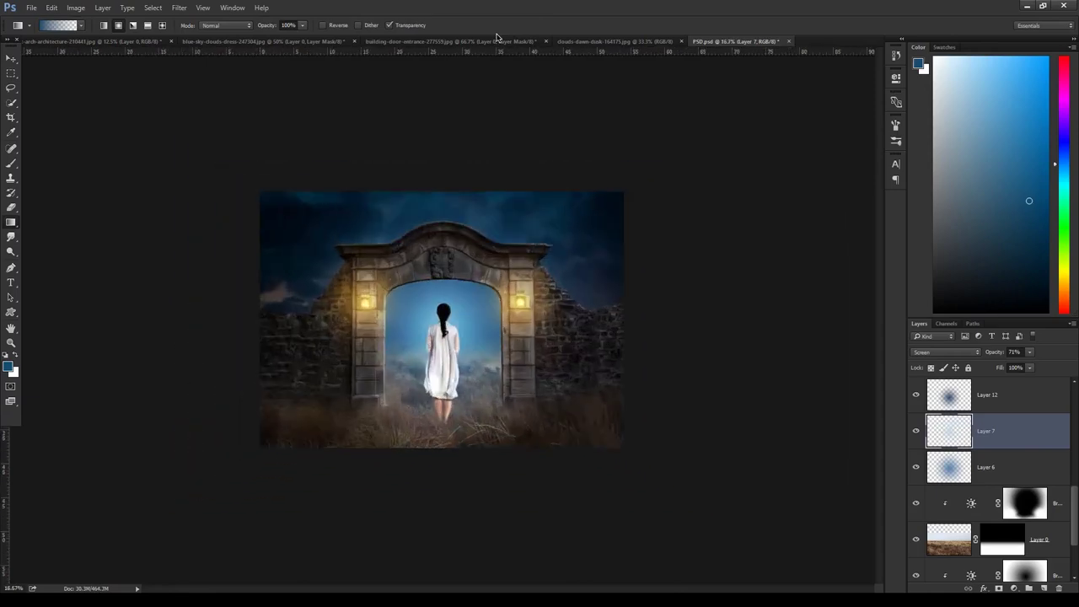
pyautogui.hotkey('ctrl', '+')
pyautogui.hotkey('ctrl', '+')
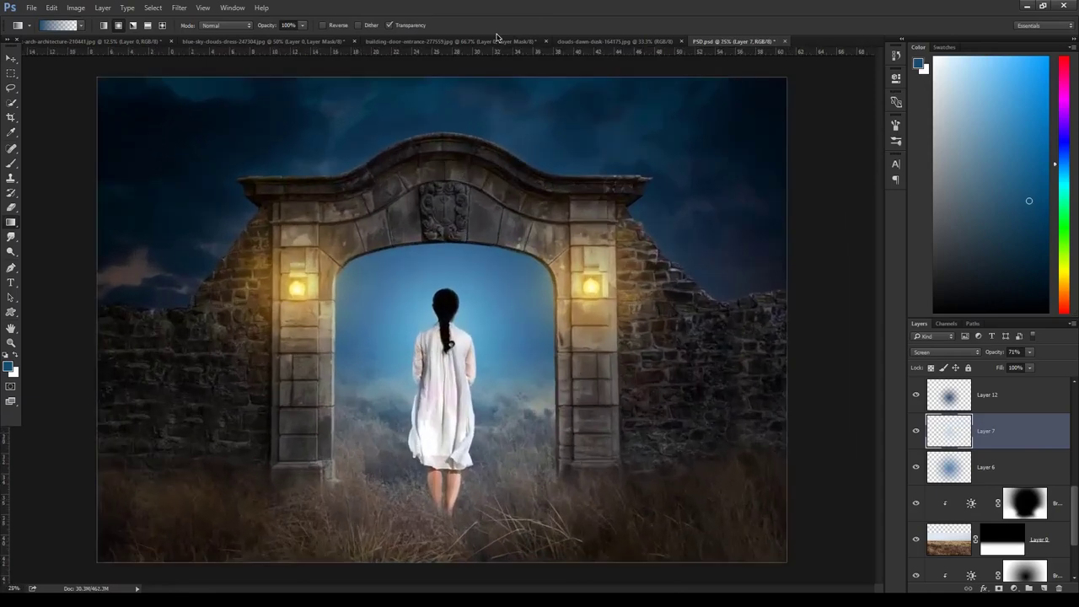
pyautogui.hotkey('ctrl', '-')
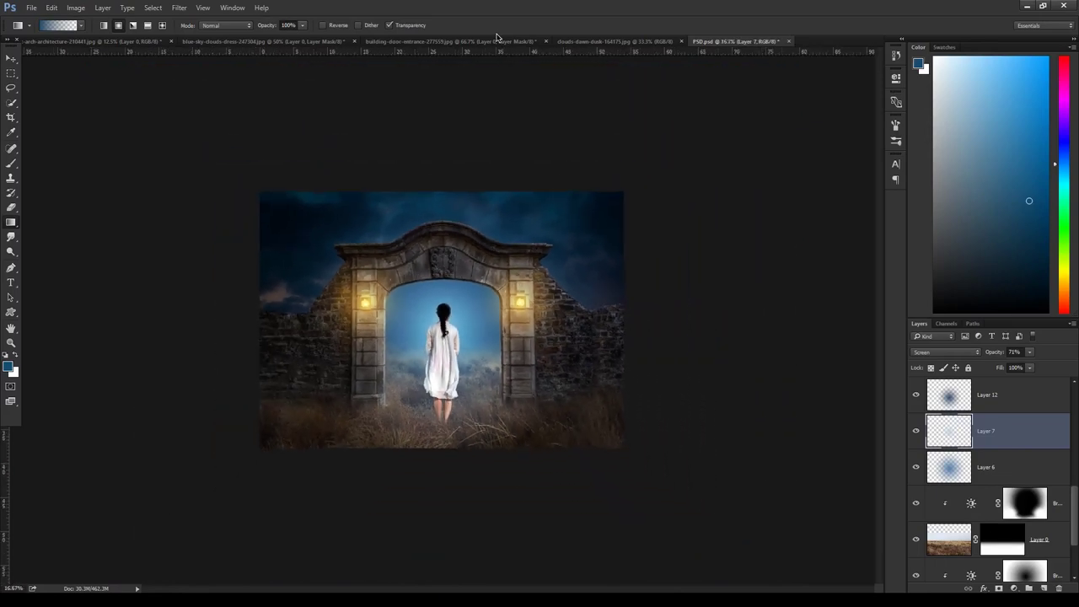
pyautogui.hotkey('ctrl', '+')
# Fine-tune Layer 12's Overlay opacity to 37%
pyautogui.scroll(-2, 993, 446)
pyautogui.scroll(-2, 995, 447)
pyautogui.scroll(5, 997, 445)
pyautogui.scroll(-1, 1001, 442)
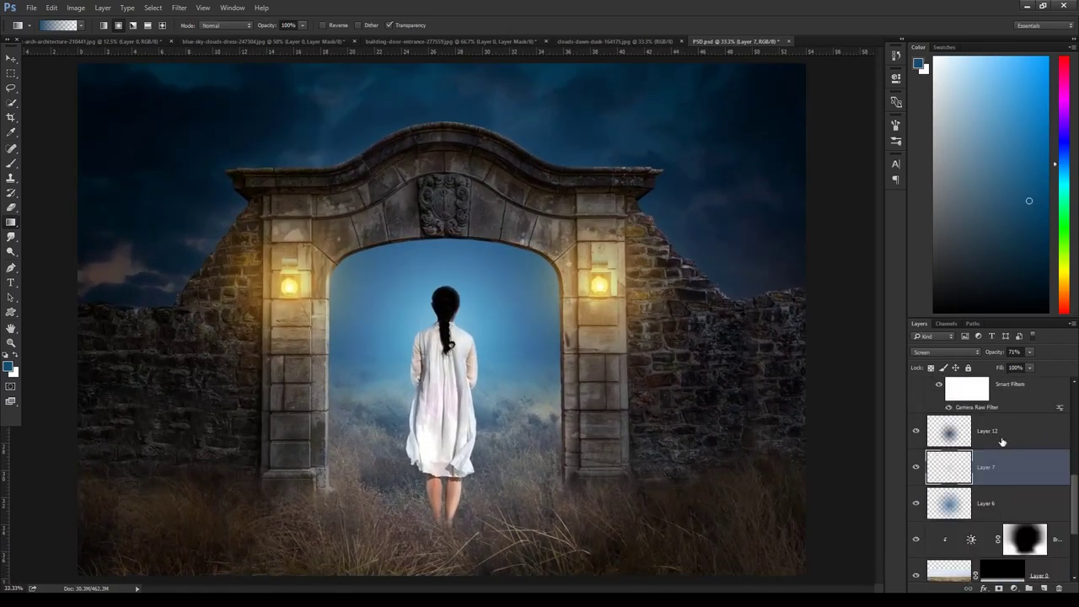
pyautogui.click(1003, 433)
pyautogui.moveTo(999, 353)
pyautogui.mouseDown()
pyautogui.moveTo(742, 357)
pyautogui.moveTo(777, 358)
pyautogui.moveTo(762, 360)
pyautogui.mouseUp()
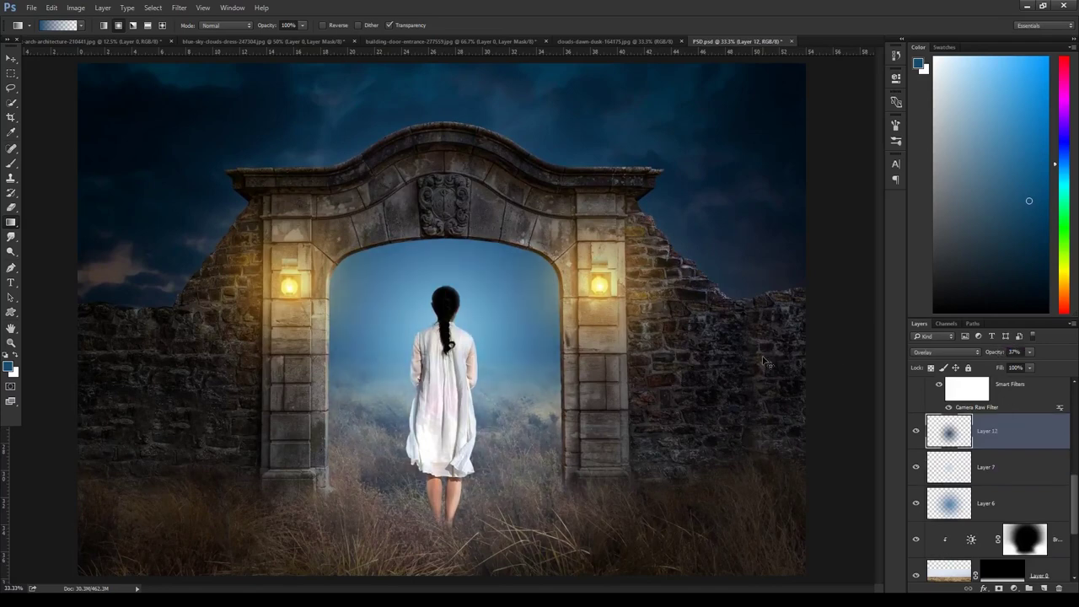
# Enlarge the Layers panel to show more layers
pyautogui.hotkey('ctrl', '+')
pyautogui.scroll(3, 1023, 461)
pyautogui.scroll(-3, 1020, 462)
pyautogui.scroll(-3, 1020, 462)
pyautogui.scroll(-3, 1020, 462)
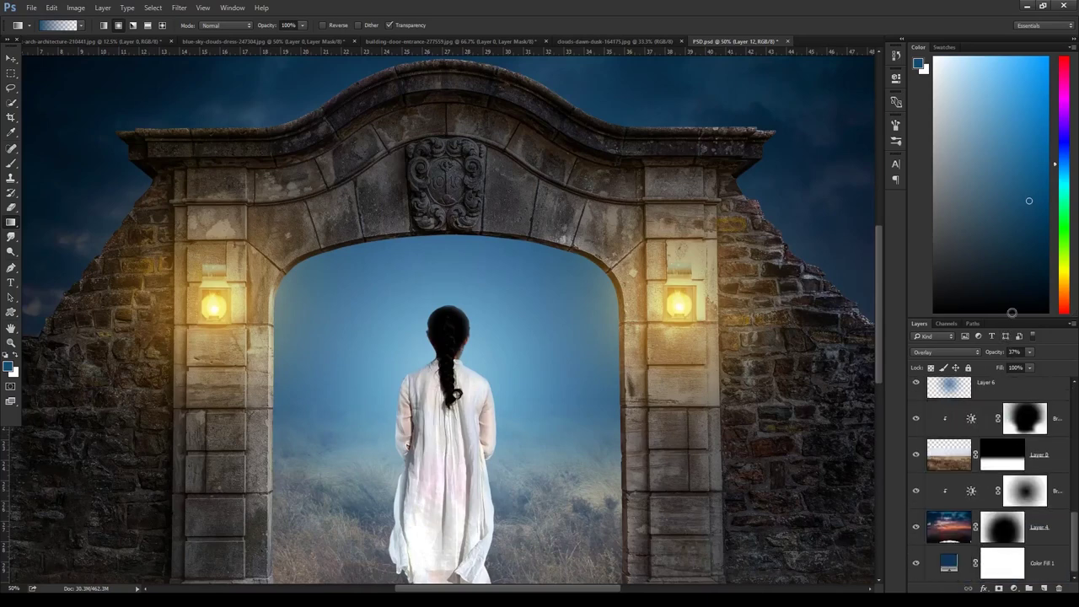
pyautogui.moveTo(1002, 318); pyautogui.dragTo(1044, 59)
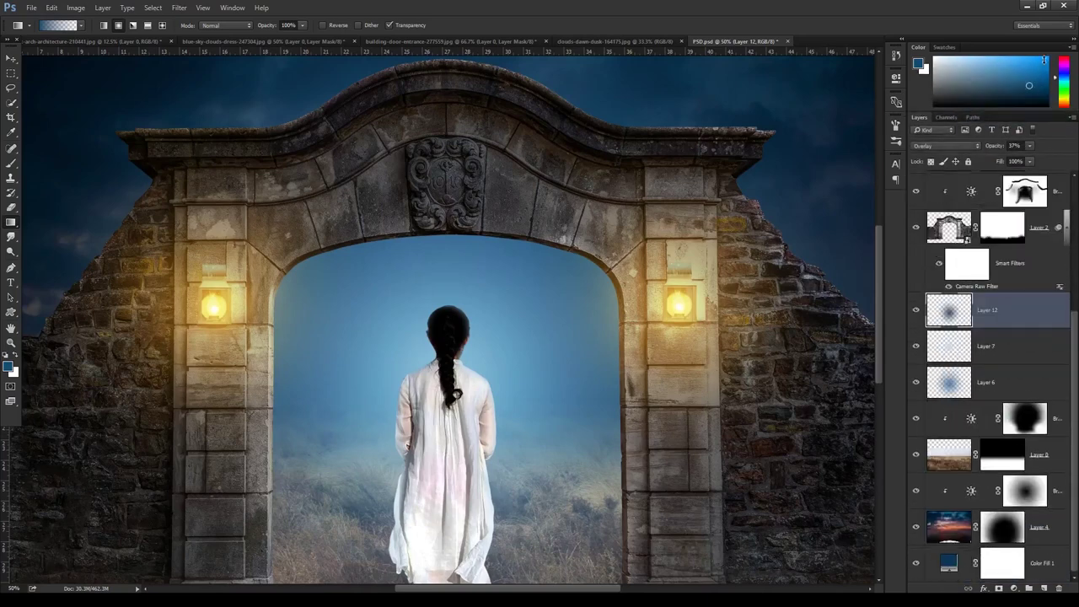
pyautogui.scroll(2, 985, 488)
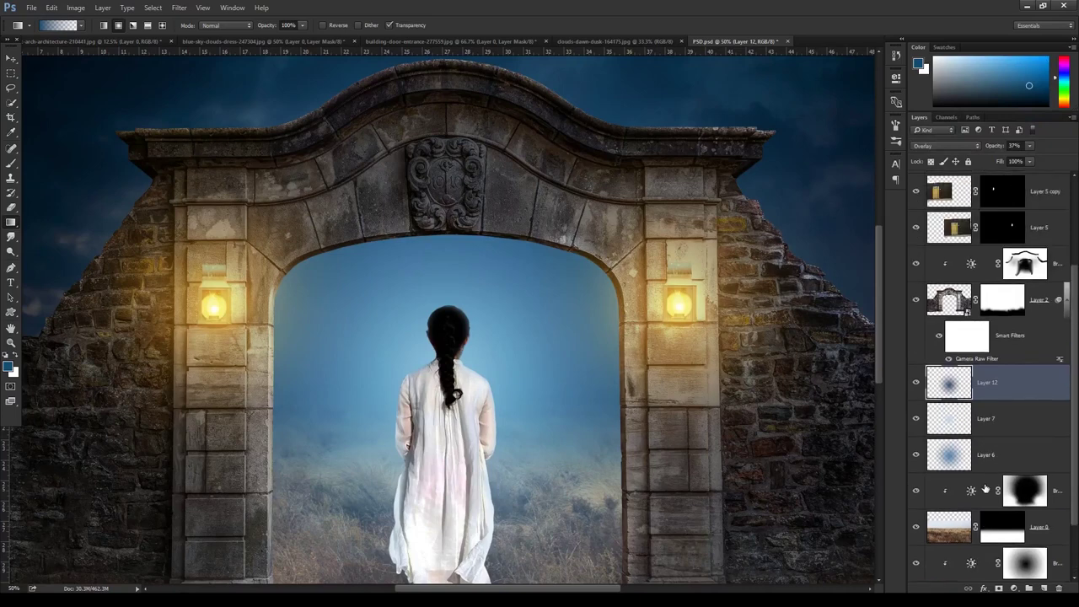
# Add a new layer above archway Layer 2 and ready a brush with light blue paint
pyautogui.click(1040, 305)
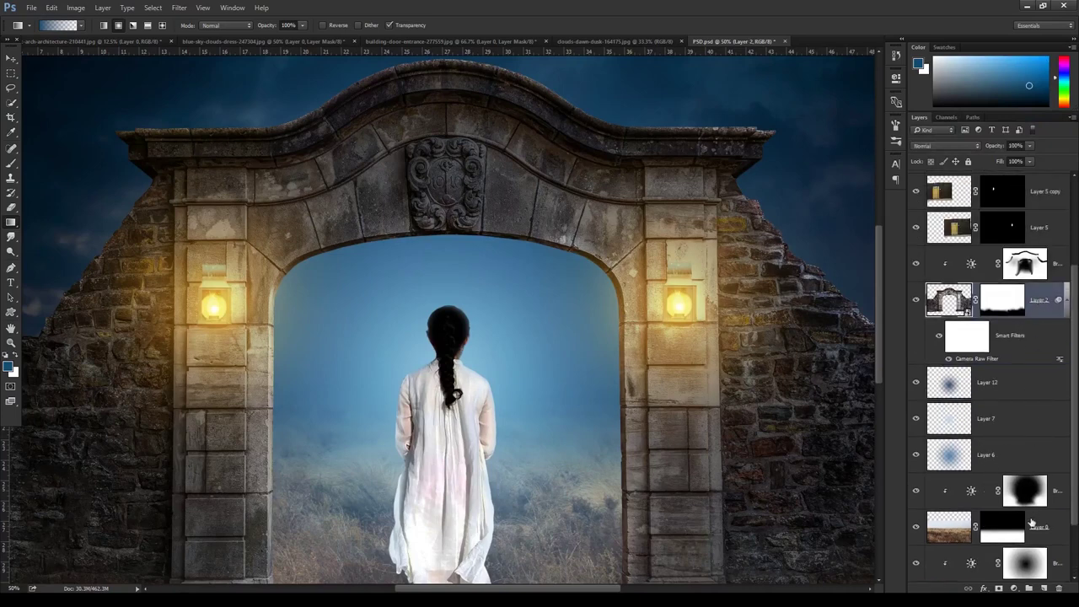
pyautogui.click(1043, 586)
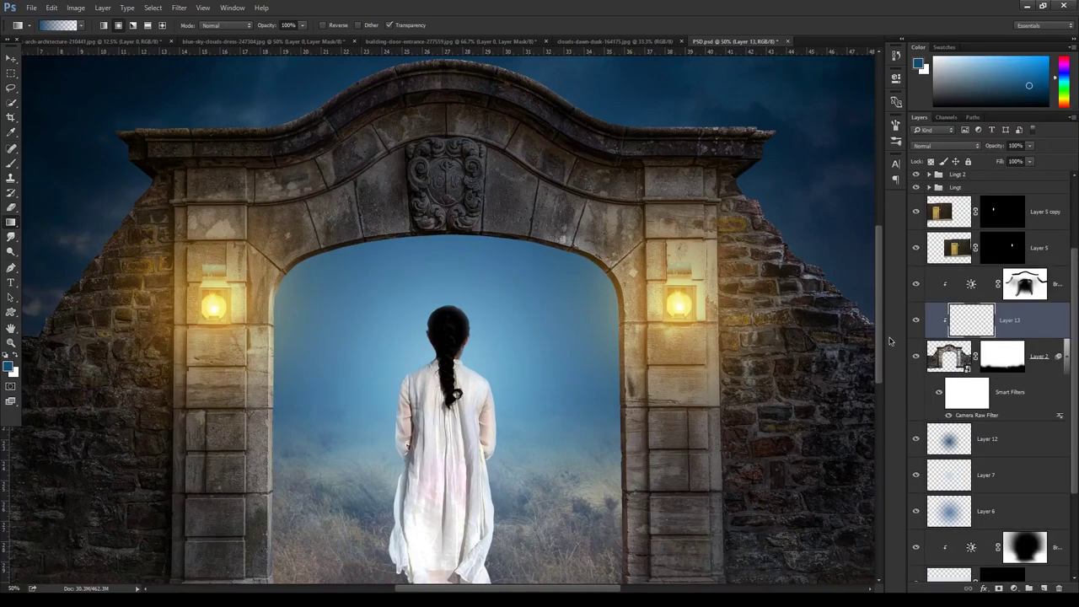
pyautogui.click(11, 164)
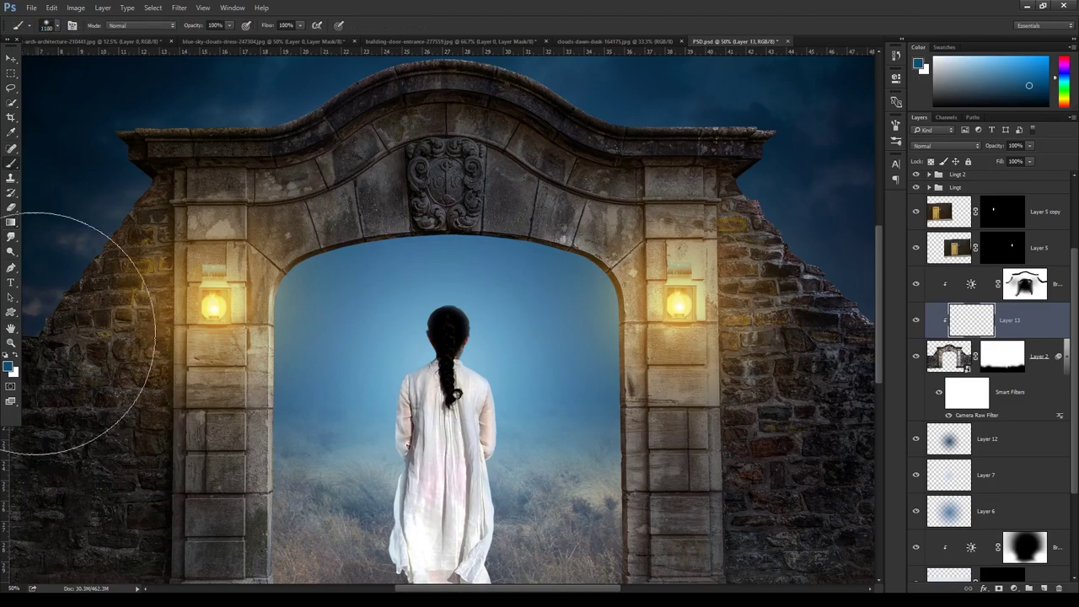
pyautogui.click(8, 366)
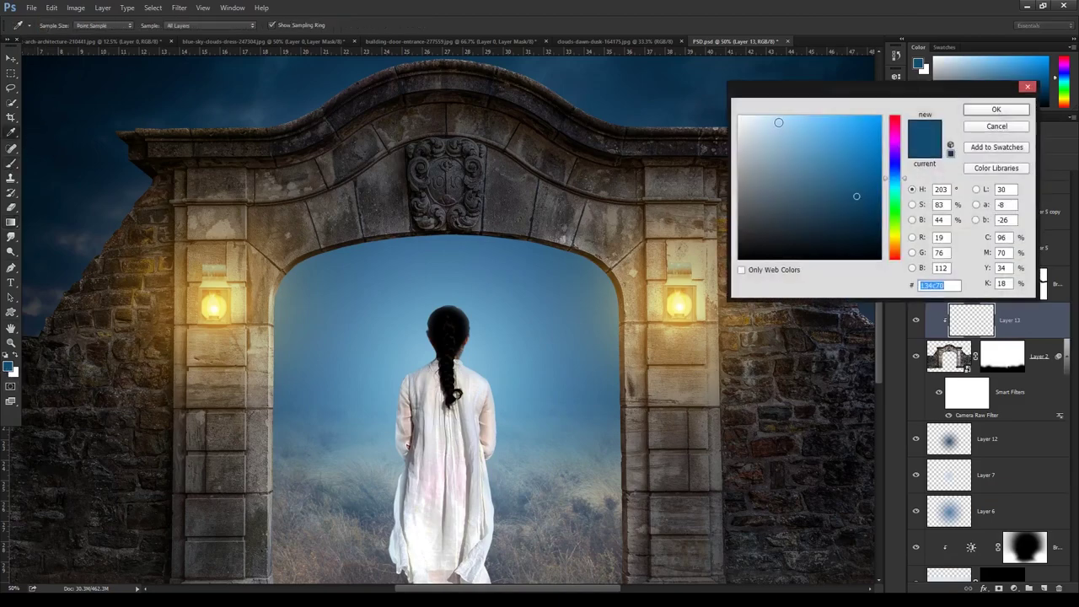
pyautogui.click(777, 124)
pyautogui.click(995, 108)
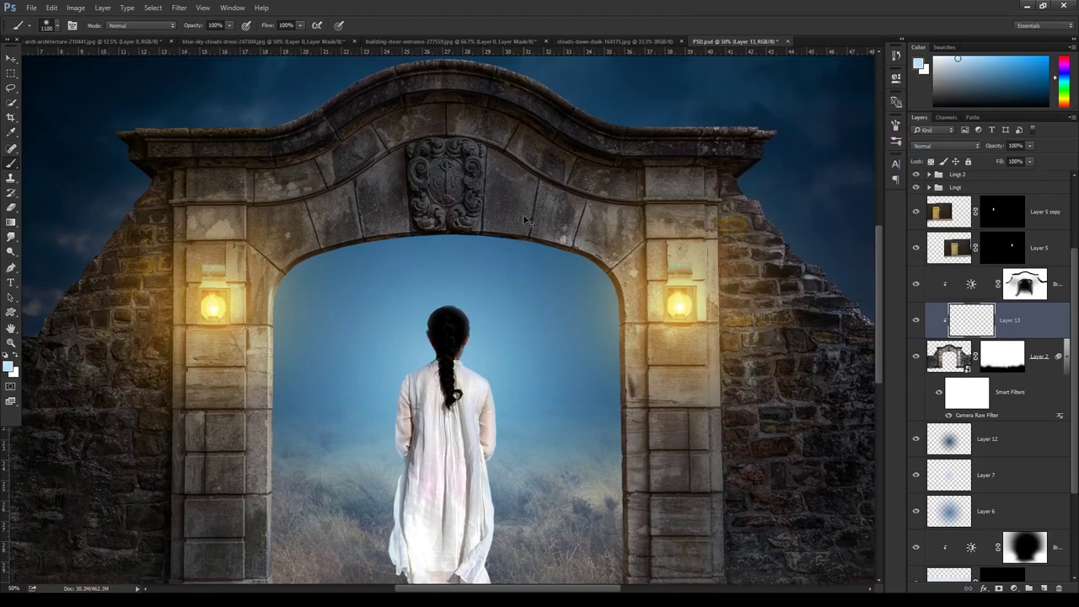
# Paint a soft light-blue glow along the arch's upper, left and right inner edges
pyautogui.hotkey('ctrl', '+')
pyautogui.hotkey('ctrl', '+')
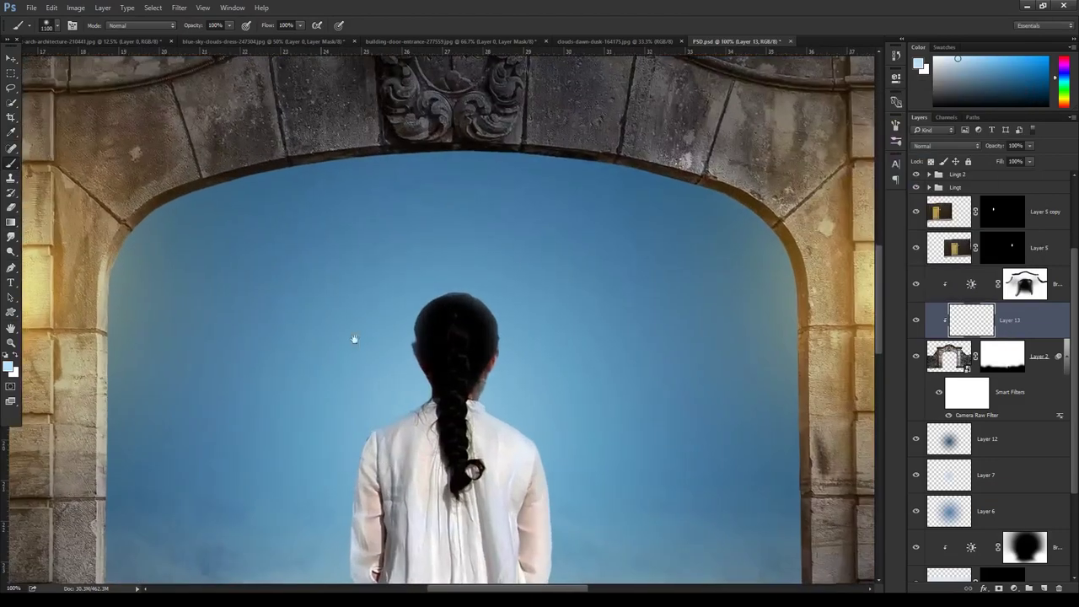
pyautogui.moveTo(322, 359); pyautogui.dragTo(508, 270)
pyautogui.press('[')
pyautogui.press('[')
pyautogui.press('[')
pyautogui.press('[')
pyautogui.press('[')
pyautogui.press('[')
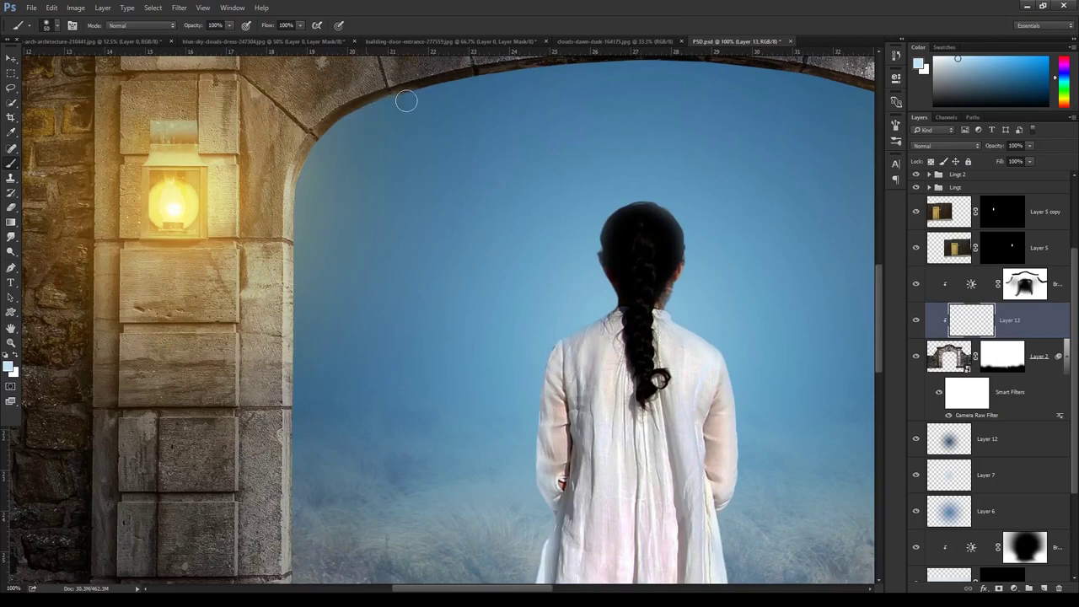
pyautogui.moveTo(387, 115)
pyautogui.mouseDown()
pyautogui.moveTo(310, 163)
pyautogui.moveTo(301, 315)
pyautogui.moveTo(308, 180)
pyautogui.moveTo(295, 284)
pyautogui.moveTo(298, 393)
pyautogui.moveTo(301, 193)
pyautogui.mouseUp()
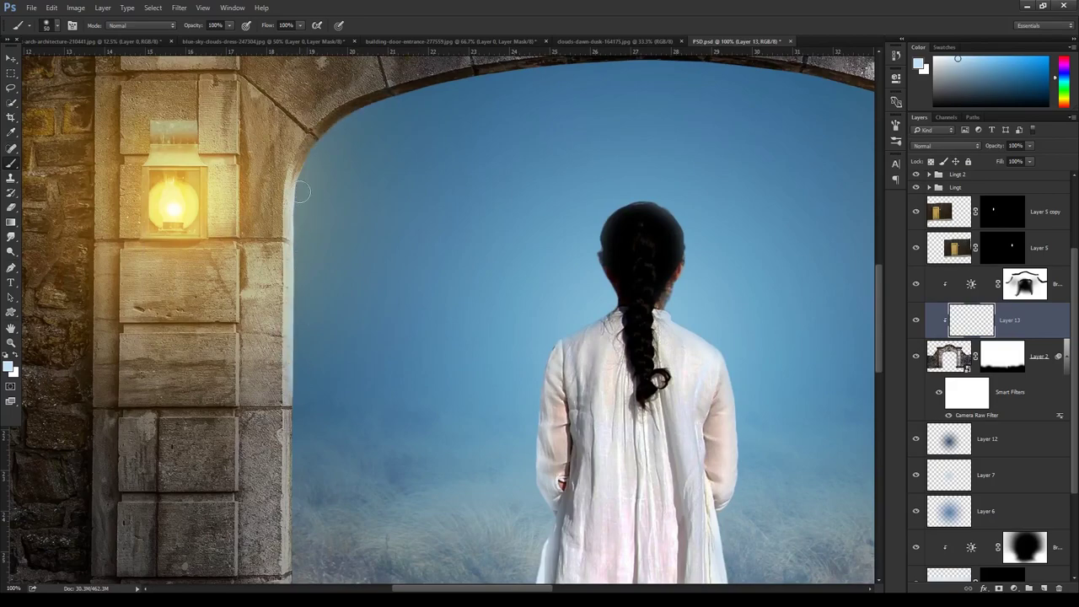
pyautogui.scroll(-3, 302, 193)
pyautogui.scroll(-2, 303, 186)
pyautogui.moveTo(310, 181); pyautogui.dragTo(310, 528)
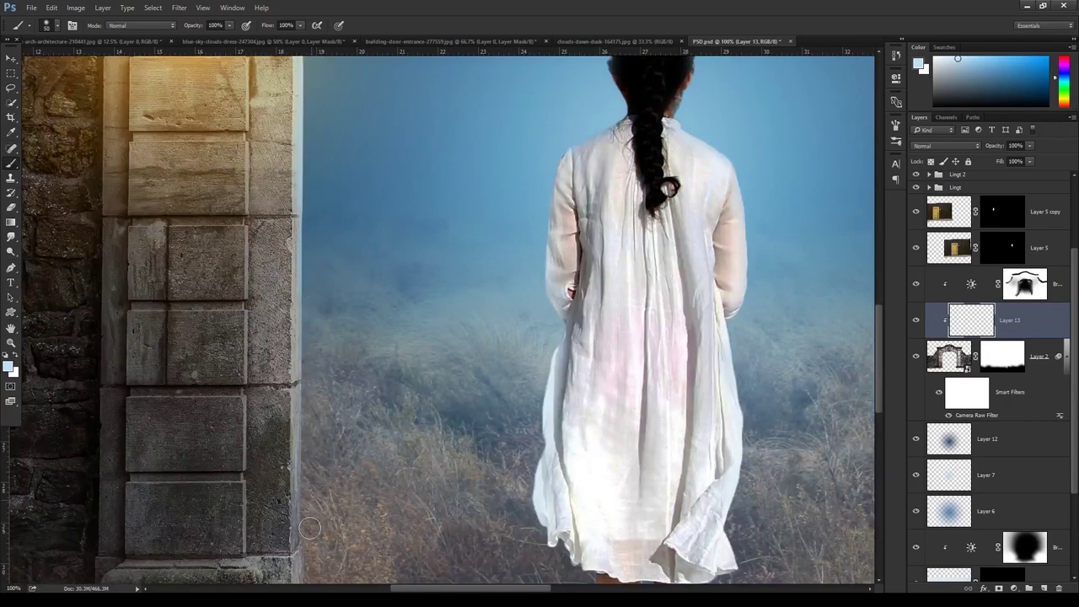
pyautogui.hscroll(10, 405, 392)
pyautogui.scroll(5, 455, 304)
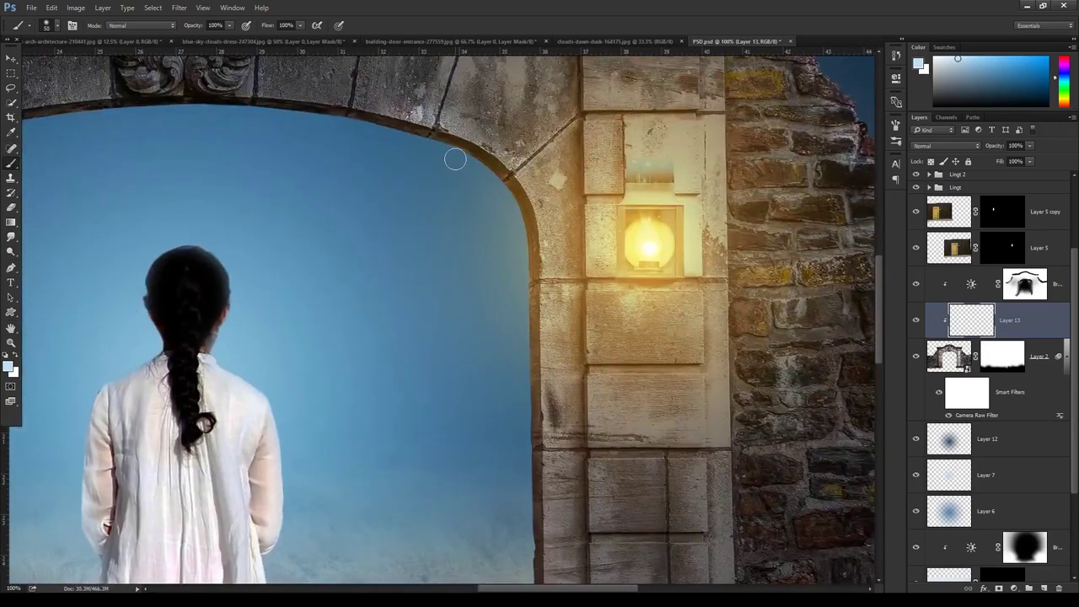
pyautogui.moveTo(513, 345); pyautogui.dragTo(514, 242)
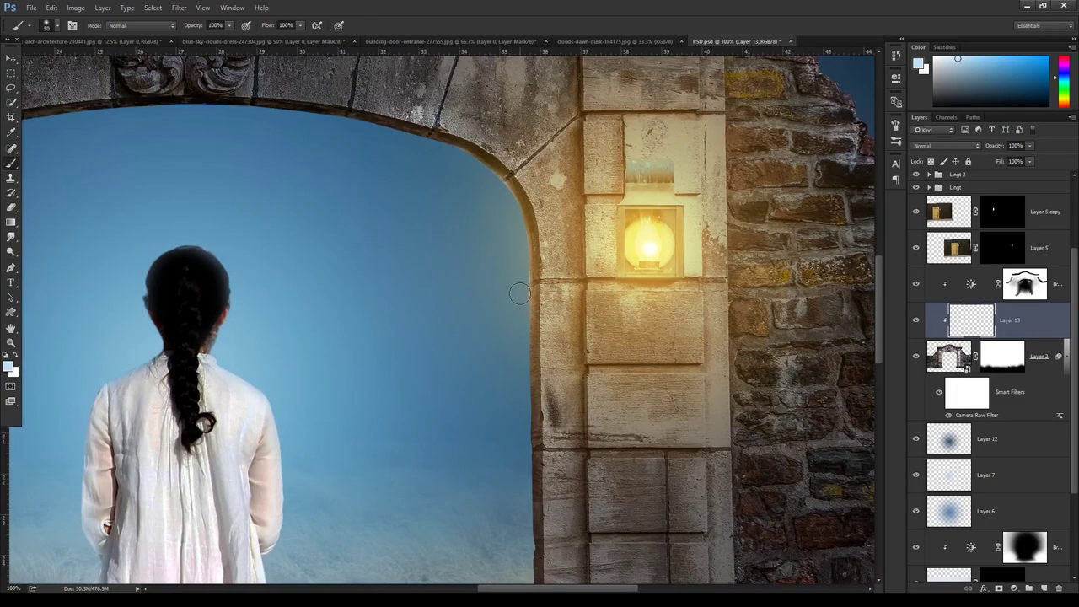
# Scroll through the Layers panel and select the grassy ground layer, Layer 0
pyautogui.scroll(-2, 520, 321)
pyautogui.scroll(-5, 520, 371)
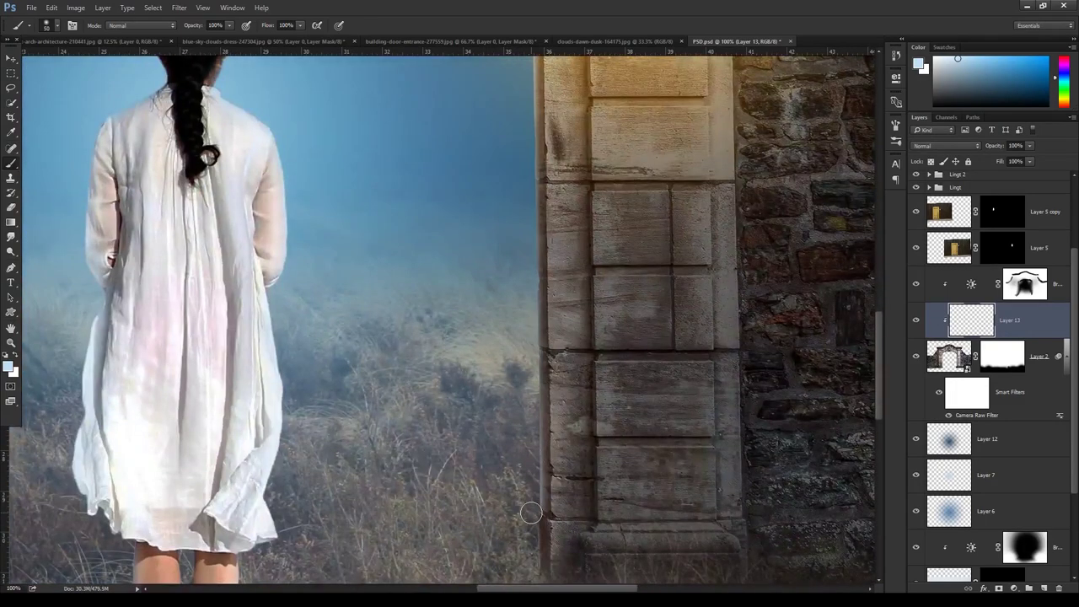
pyautogui.scroll(-2, 485, 344)
pyautogui.scroll(-2, 485, 344)
pyautogui.scroll(-1, 484, 344)
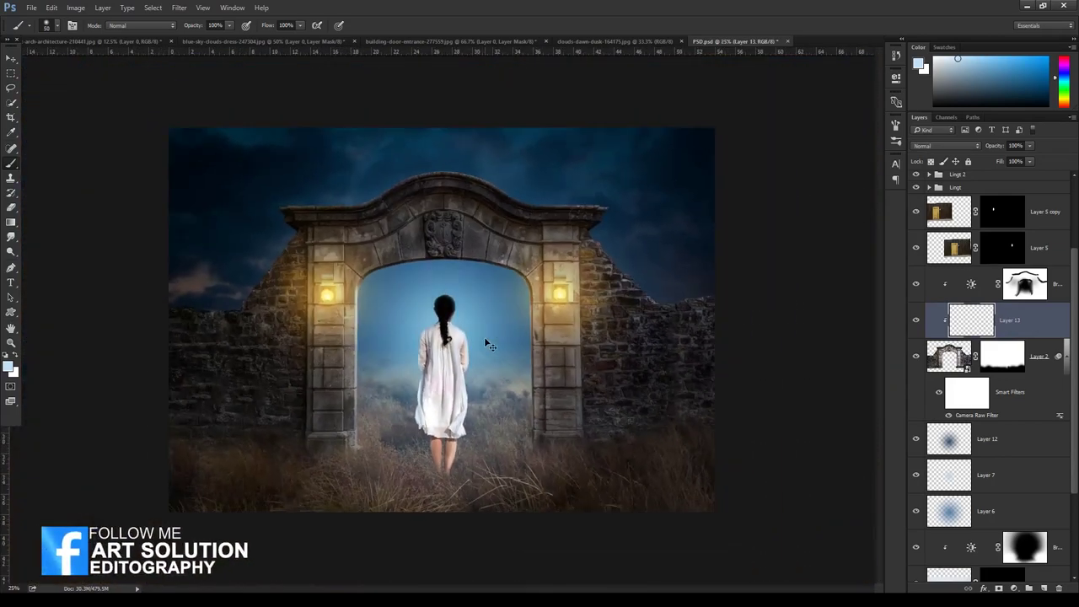
pyautogui.click(1015, 145)
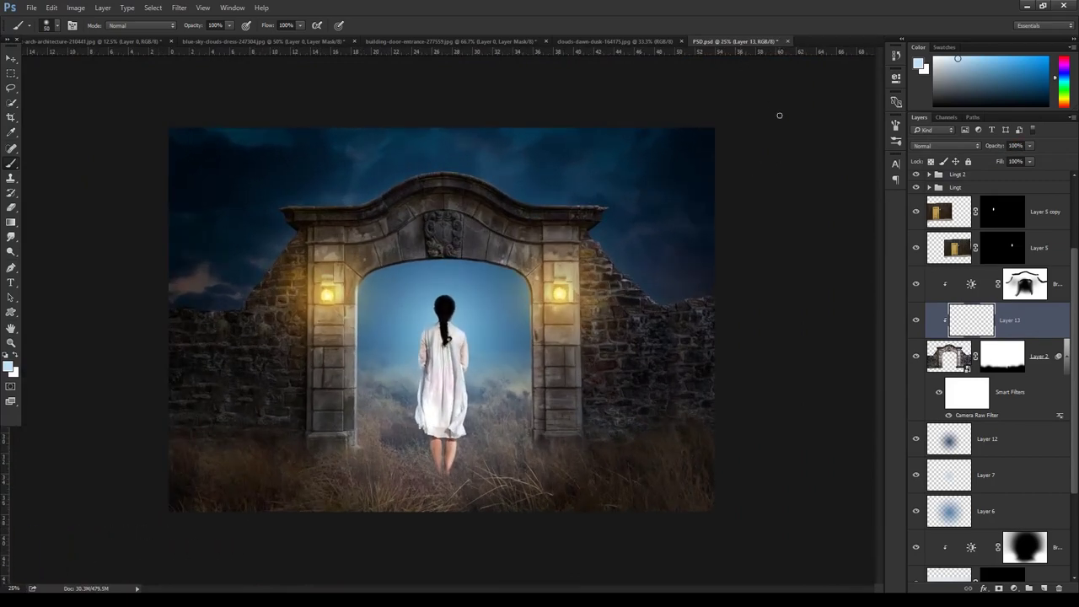
pyautogui.scroll(-3, 994, 405)
pyautogui.scroll(-2, 994, 450)
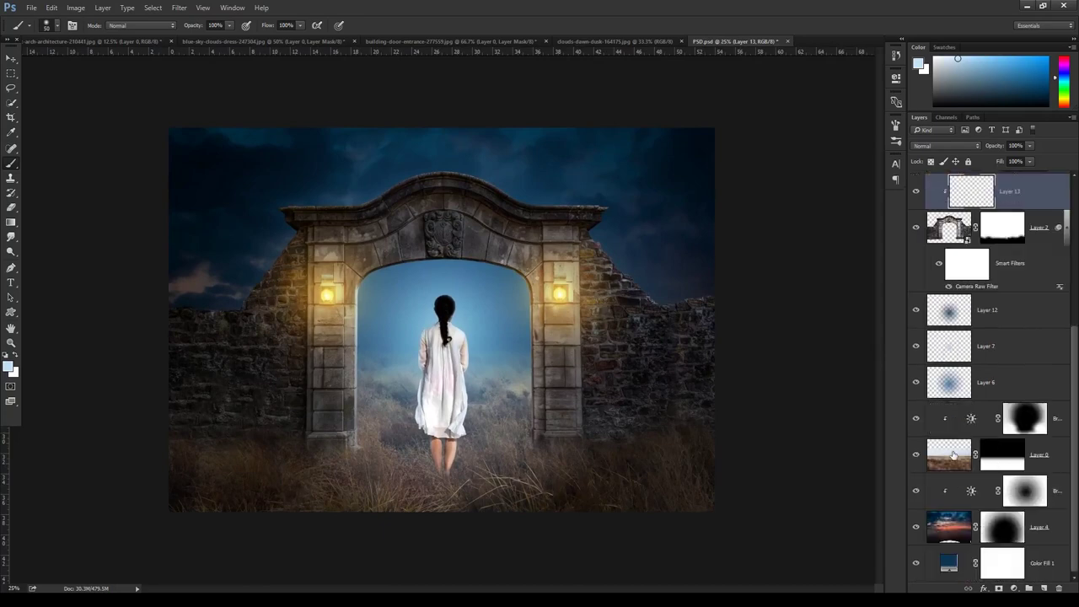
pyautogui.click(955, 456)
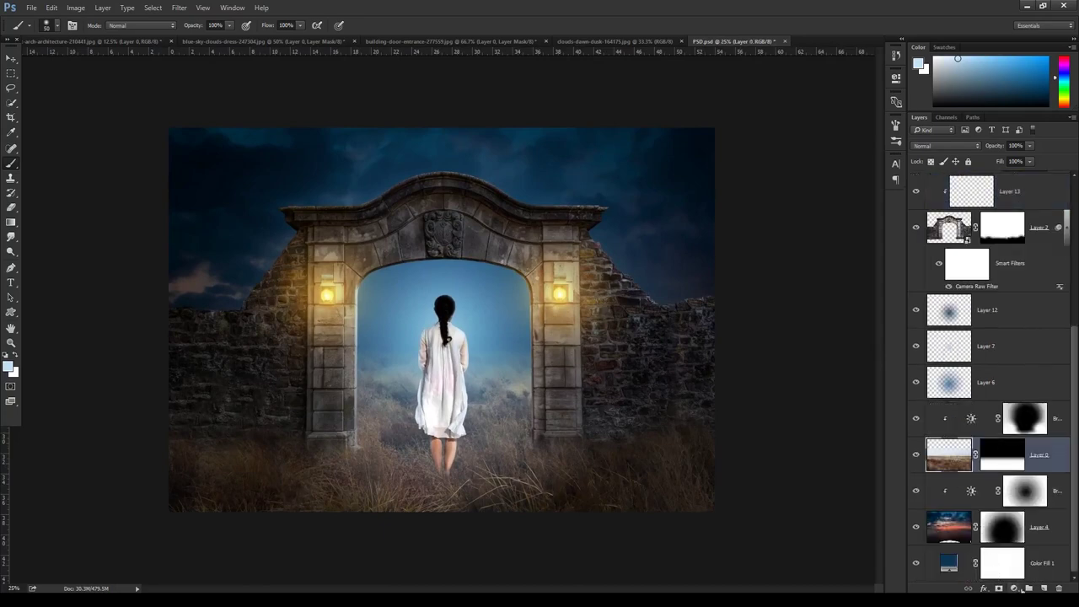
# Add a Color Balance above the grass with highlights at Cyan-Red -36 and Yellow-Blue +17
pyautogui.click(1016, 588)
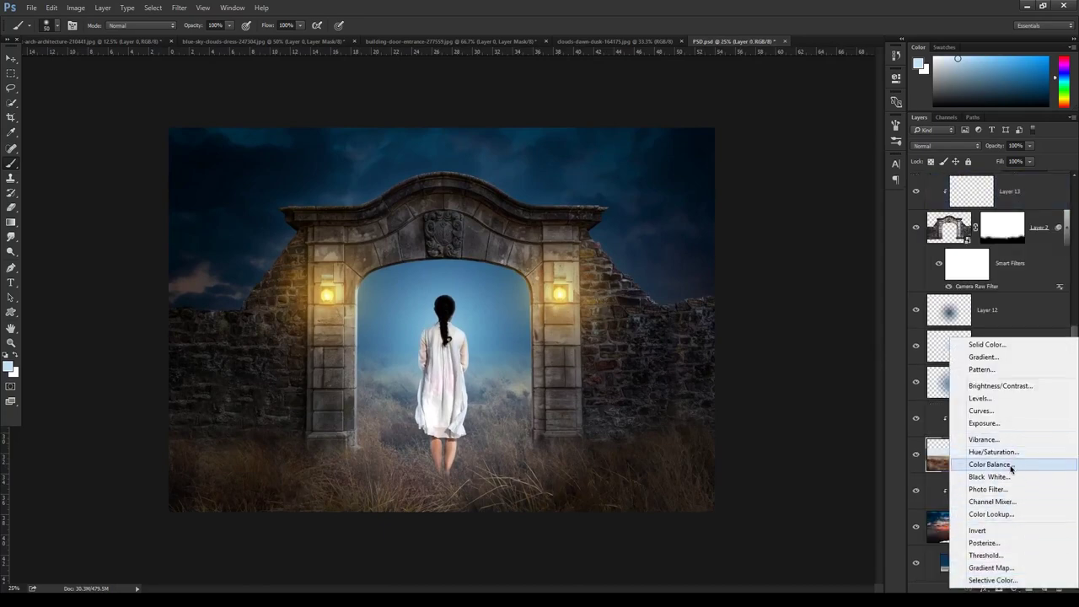
pyautogui.click(1010, 469)
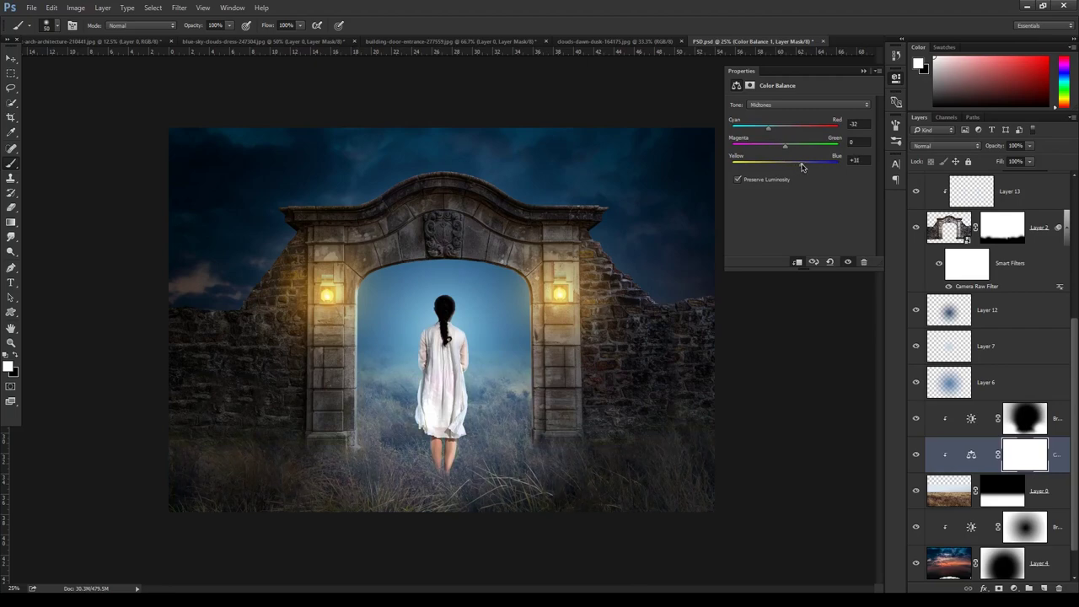
pyautogui.click(781, 105)
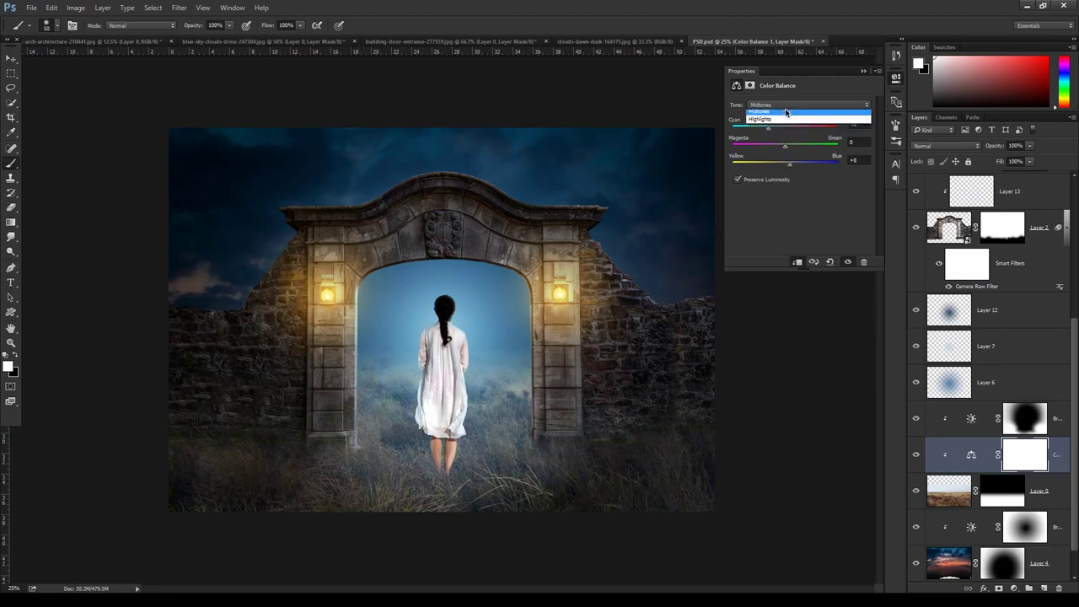
pyautogui.click(767, 131)
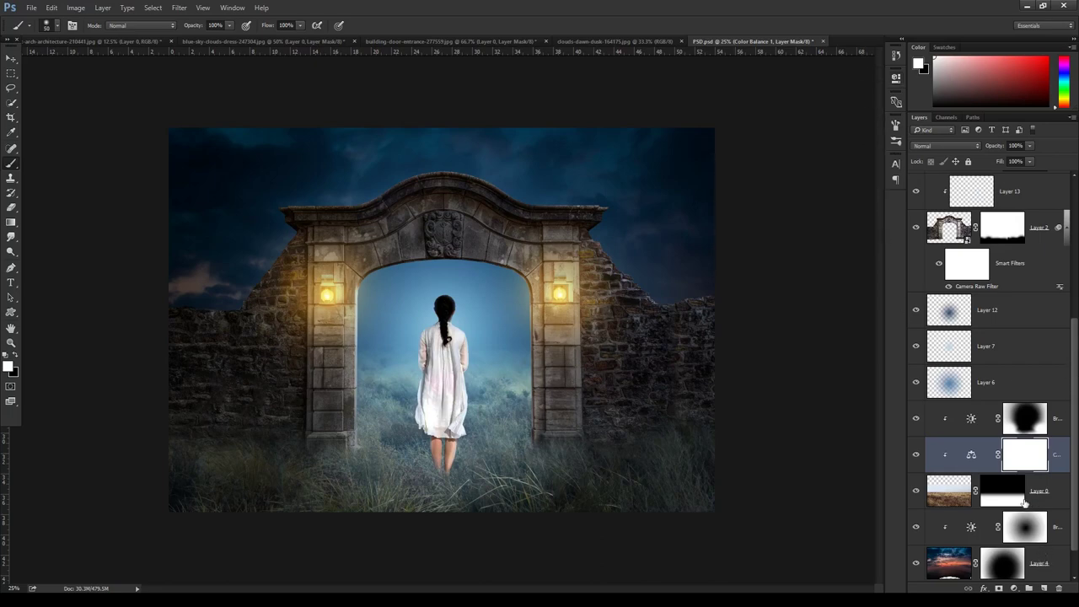
# Fade Layer 0's mask with a fresh black-to-white gradient
pyautogui.click(1011, 500)
pyautogui.click(10, 221)
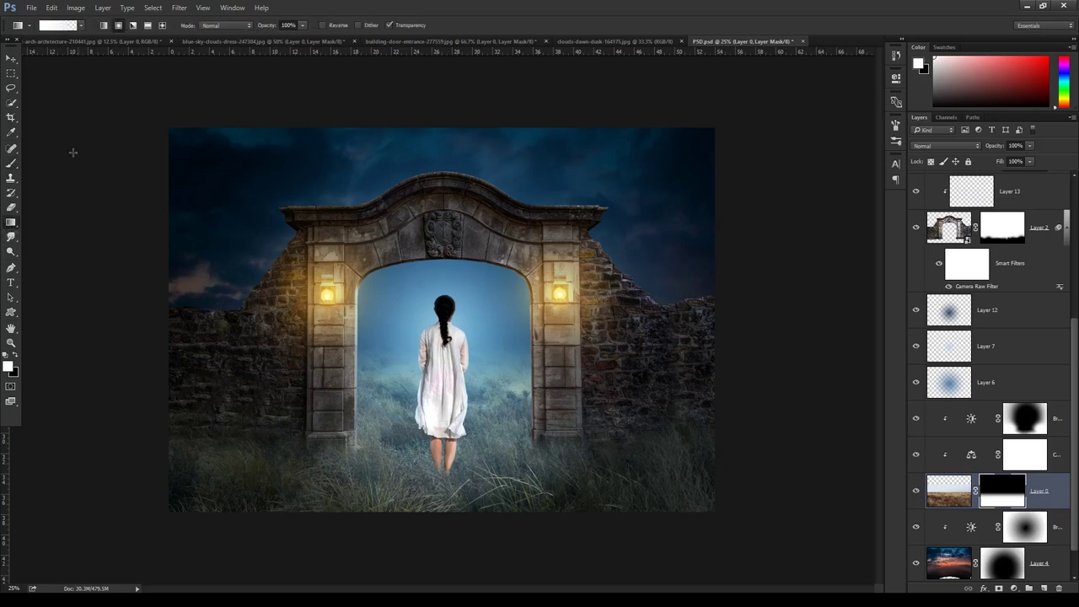
pyautogui.click(15, 355)
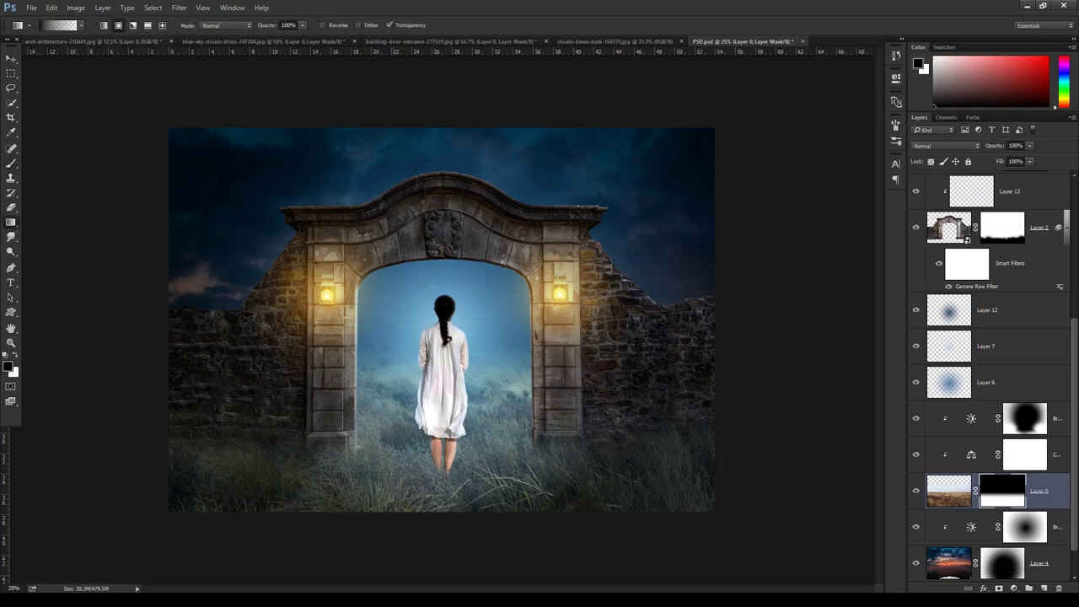
pyautogui.moveTo(449, 305); pyautogui.dragTo(462, 493)
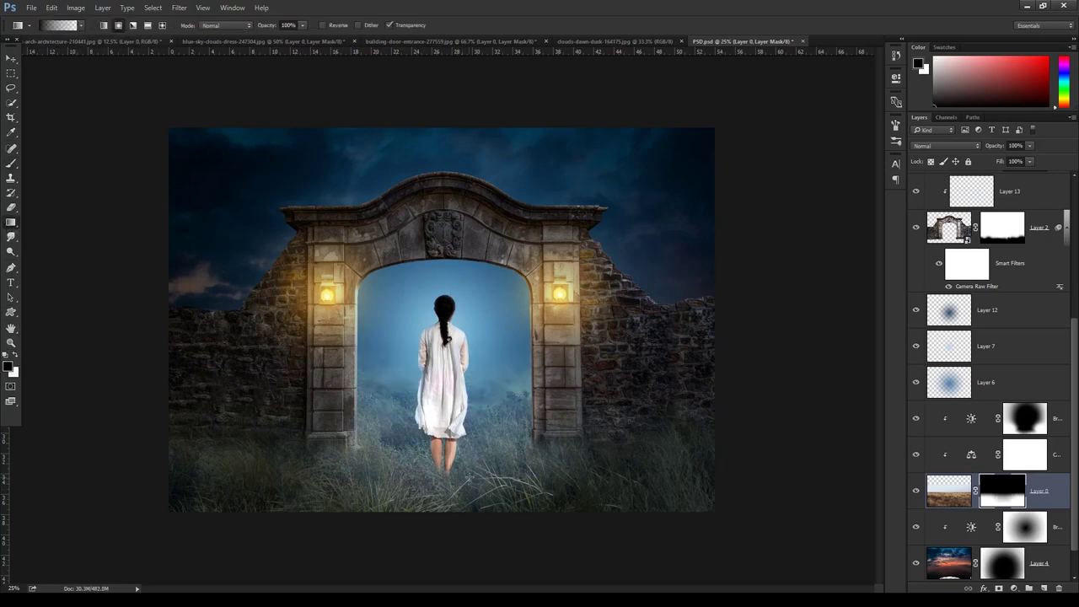
pyautogui.scroll(3, 1032, 437)
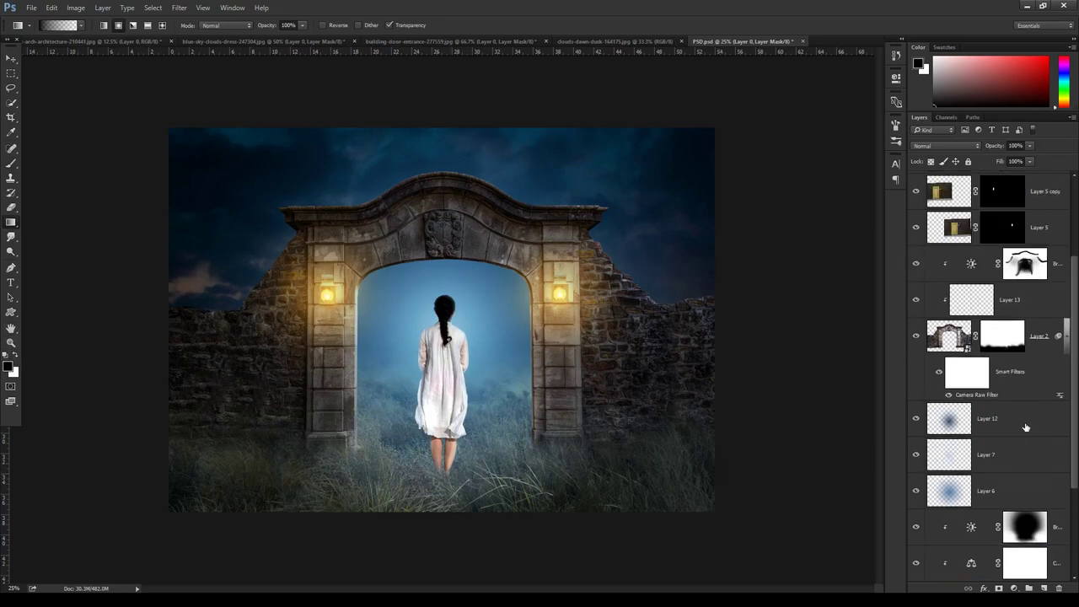
# Add a Color Balance to archway Layer 2: midtones toward red, highlights -2 red and -1 blue
pyautogui.click(1040, 328)
pyautogui.click(1015, 588)
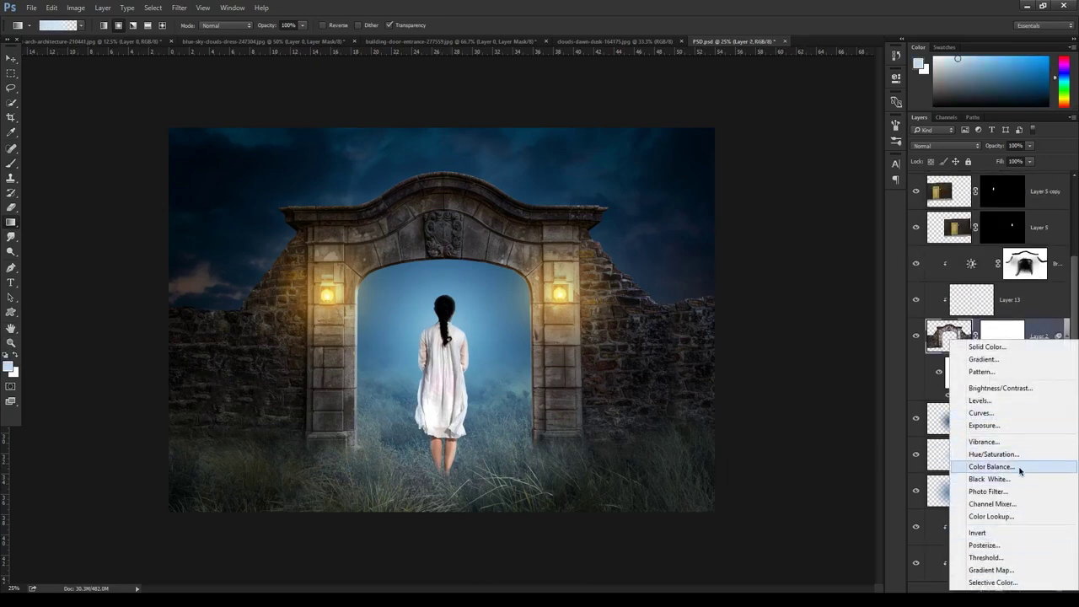
pyautogui.click(992, 466)
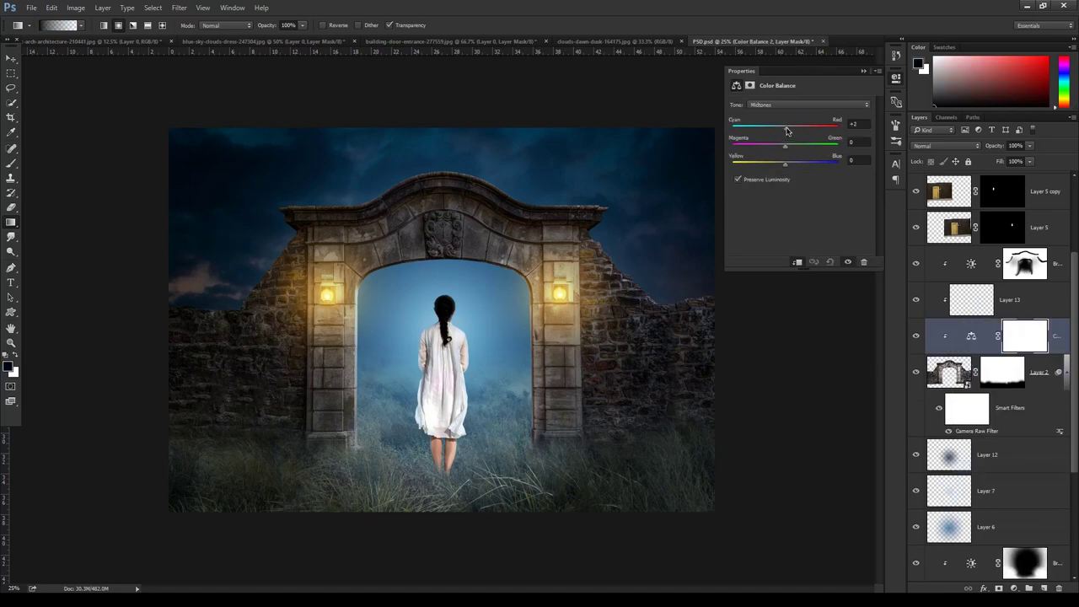
pyautogui.moveTo(751, 132); pyautogui.dragTo(774, 134)
pyautogui.click(797, 104)
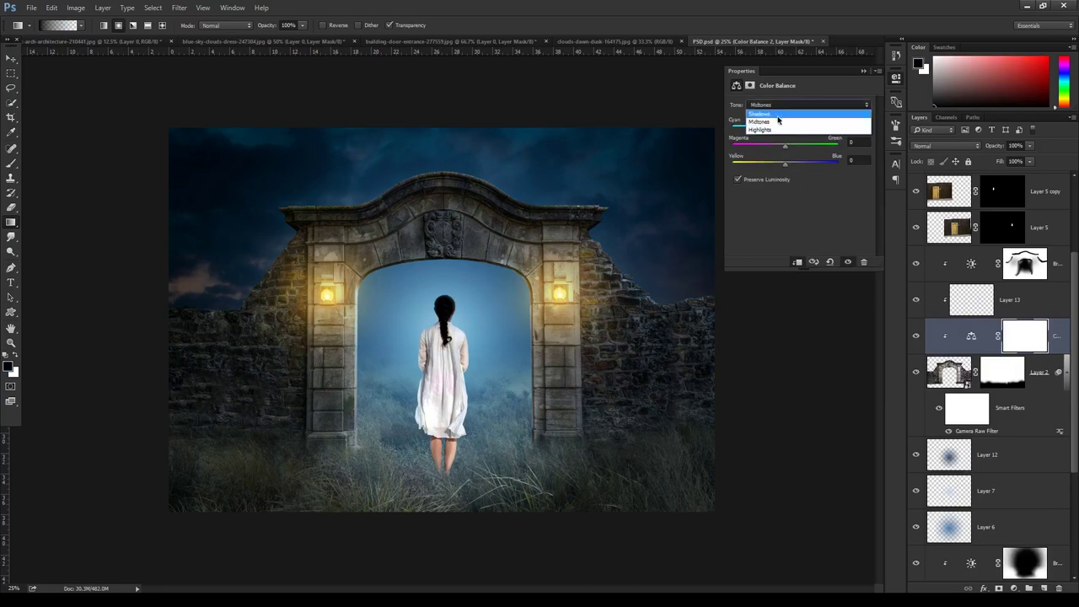
pyautogui.click(765, 131)
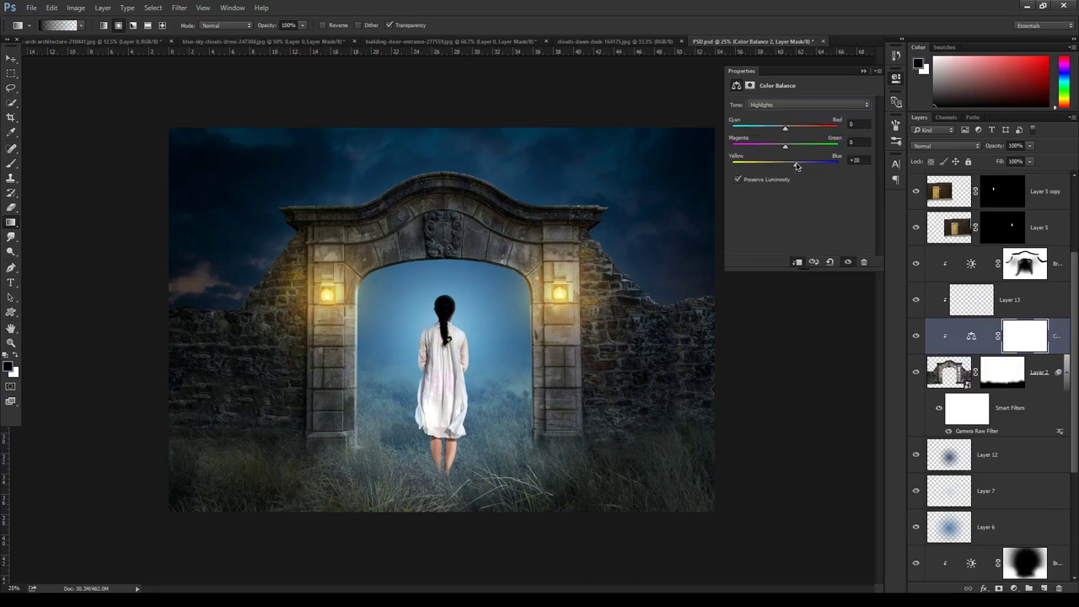
pyautogui.moveTo(799, 167); pyautogui.dragTo(784, 170)
pyautogui.moveTo(786, 131); pyautogui.dragTo(792, 132)
pyautogui.click(862, 72)
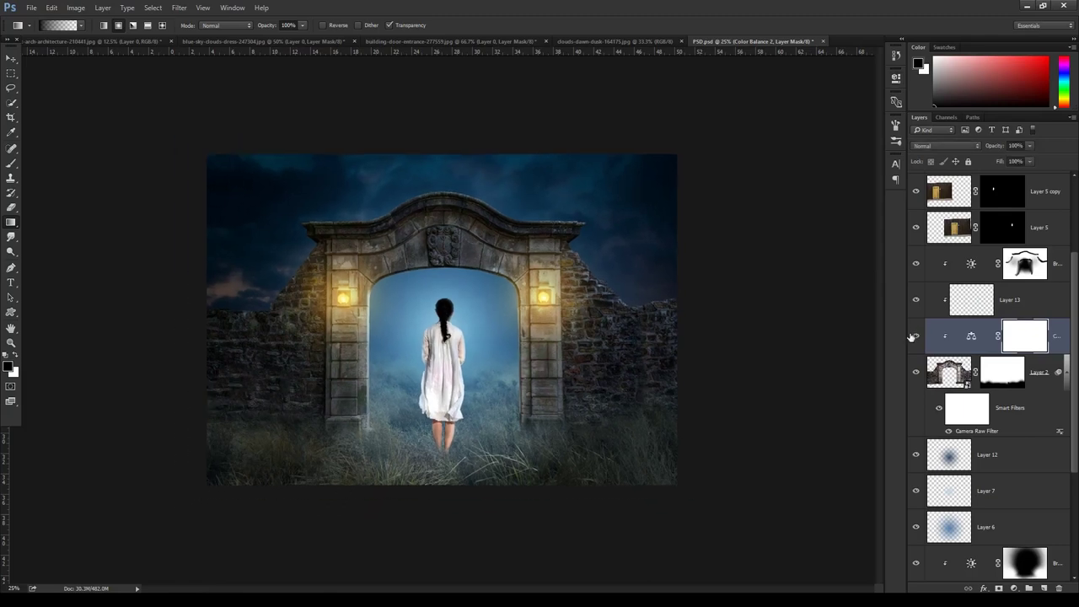
pyautogui.scroll(3, 961, 409)
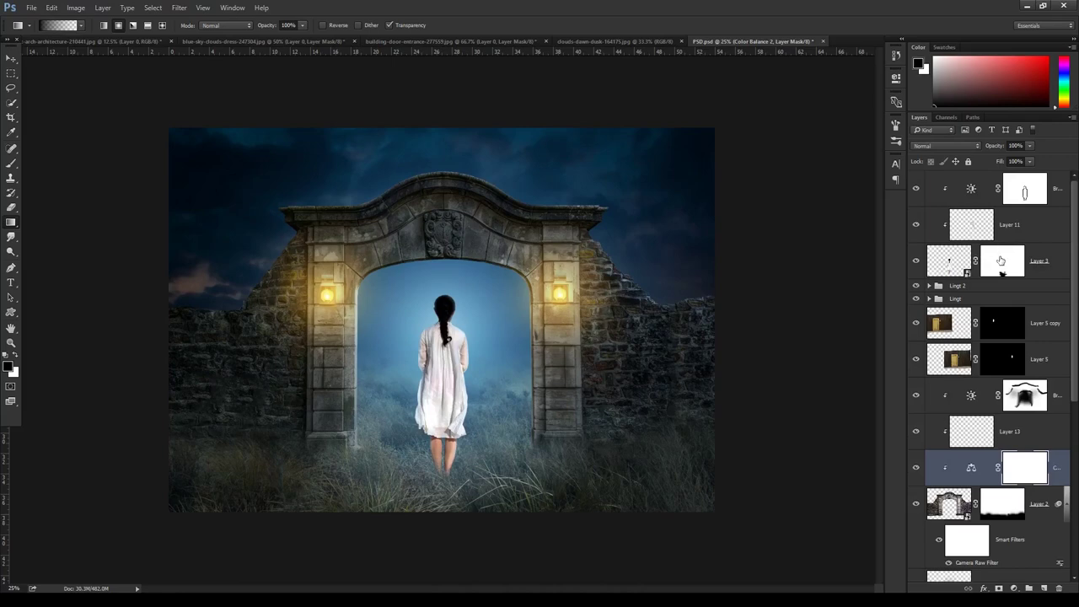
pyautogui.click(981, 203)
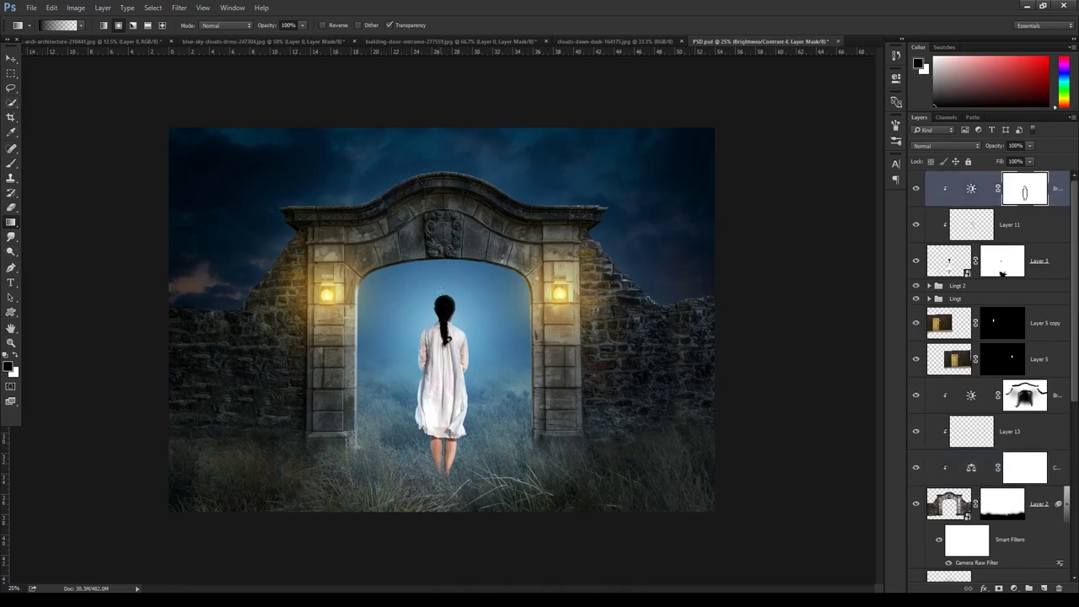
# Redraw the Brightness/Contrast 4 mask as a radial gradient centred on the girl
pyautogui.moveTo(446, 251); pyautogui.dragTo(447, 426)
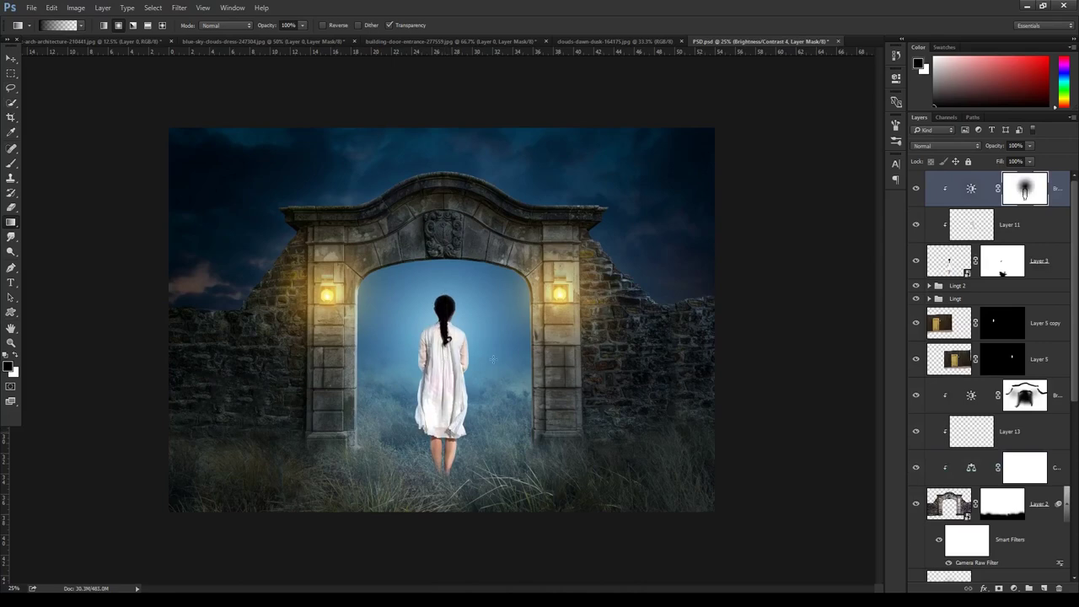
pyautogui.moveTo(452, 413); pyautogui.dragTo(463, 412)
pyautogui.hotkey('ctrl', '-')
pyautogui.hotkey('ctrl', '+')
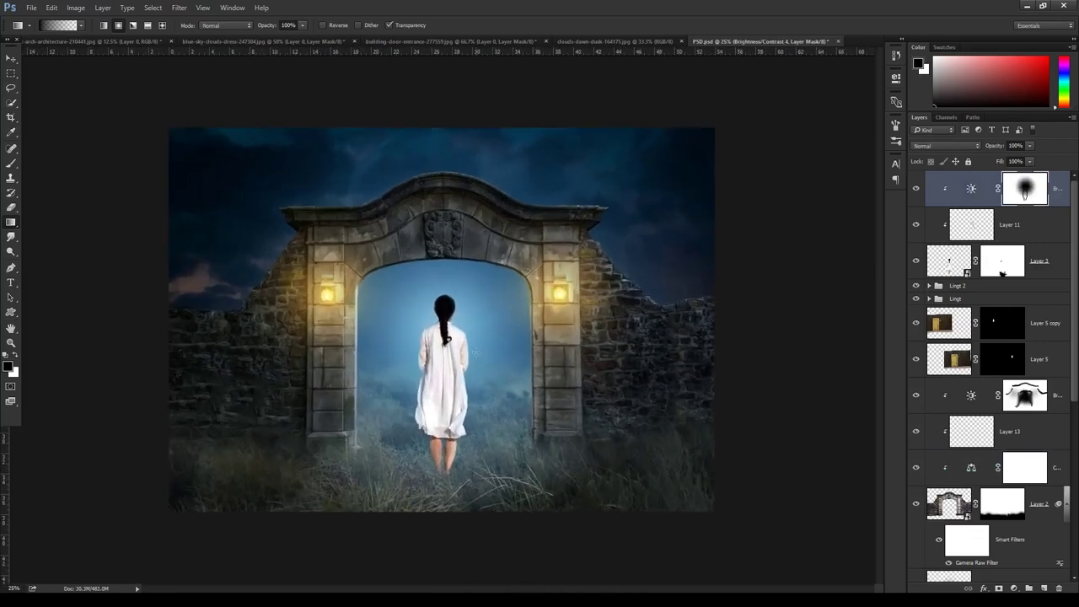
pyautogui.scroll(-3, 1022, 499)
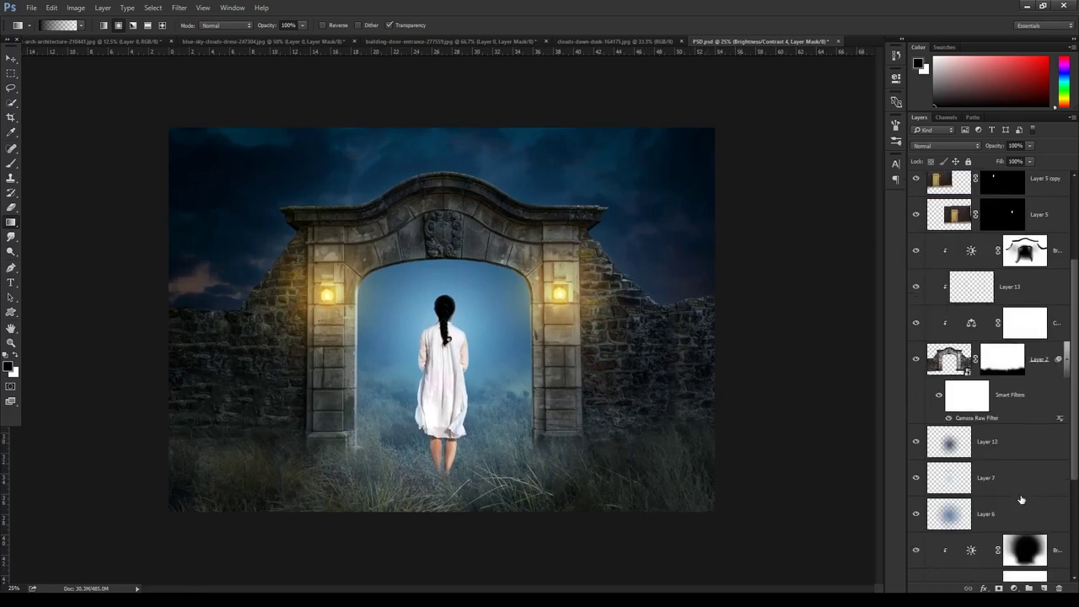
pyautogui.scroll(-3, 1025, 417)
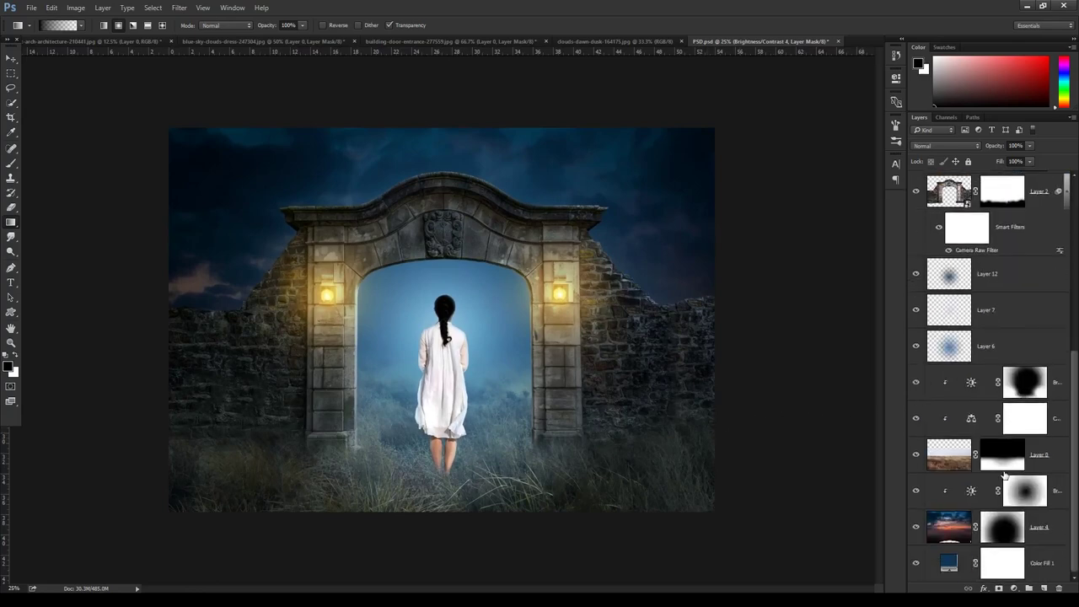
# Paint black into the grass Color Balance 1 mask over the lower-left and lower-right corners
pyautogui.click(971, 424)
pyautogui.moveTo(996, 146); pyautogui.dragTo(953, 147)
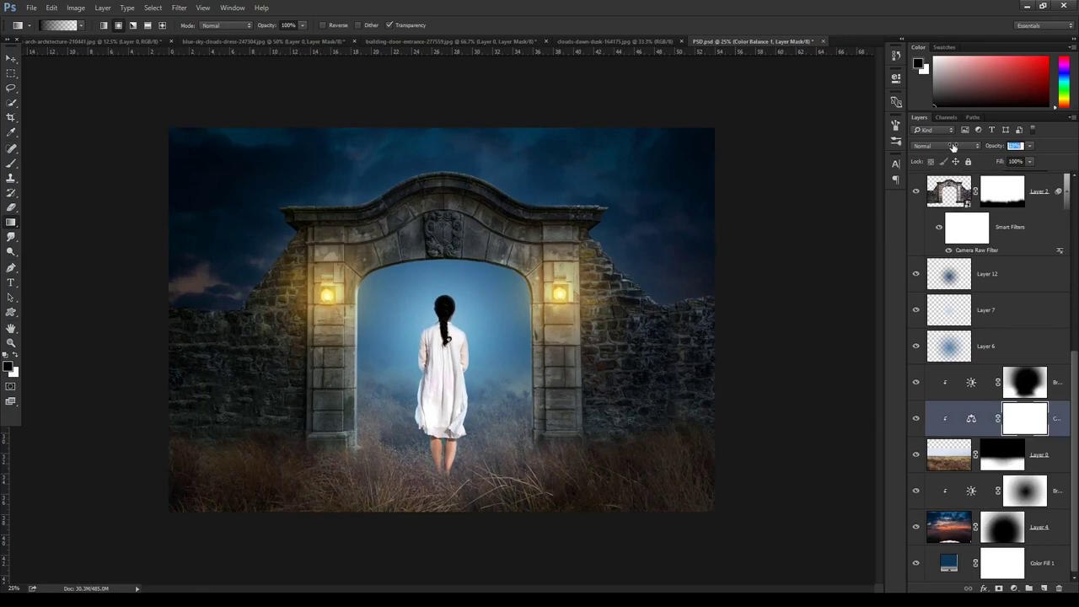
pyautogui.moveTo(953, 147); pyautogui.dragTo(1068, 160)
pyautogui.press('Return')
pyautogui.click(11, 165)
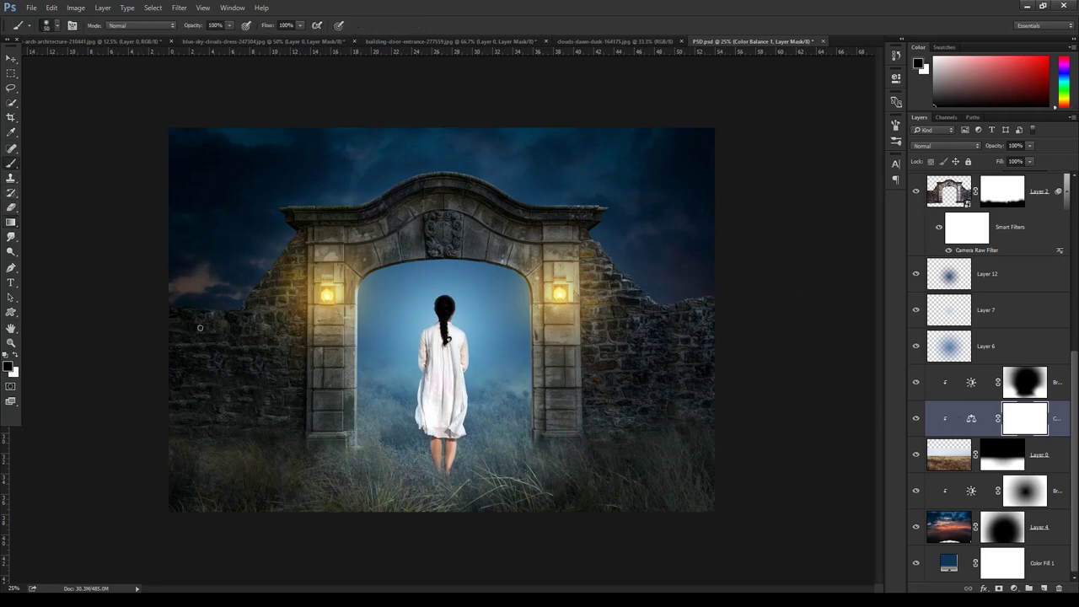
pyautogui.press(']')
pyautogui.press(']')
pyautogui.press(']')
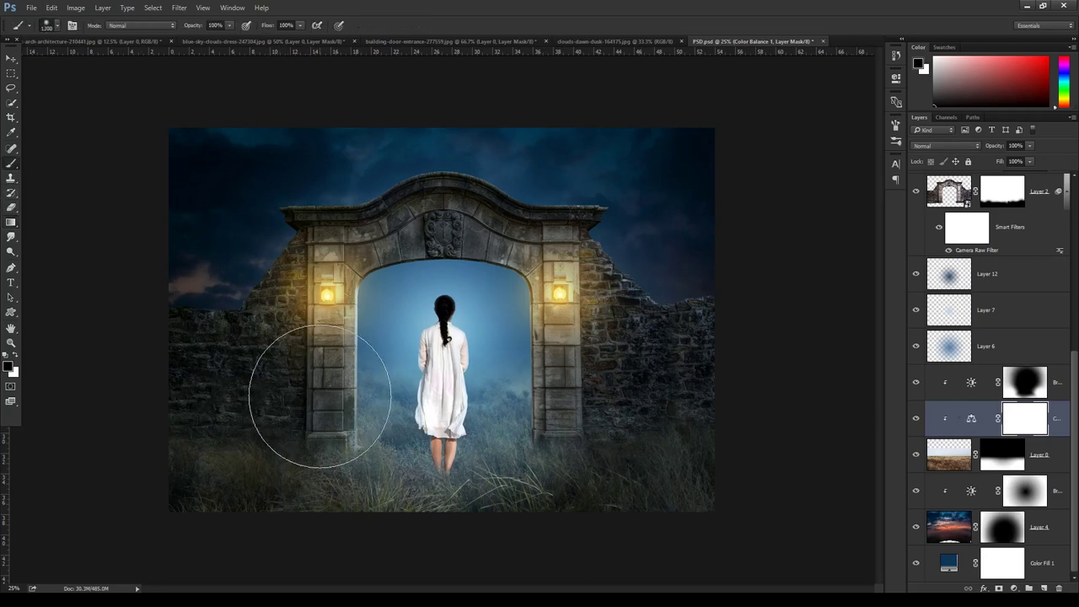
pyautogui.click(315, 405)
pyautogui.moveTo(315, 405); pyautogui.dragTo(301, 422)
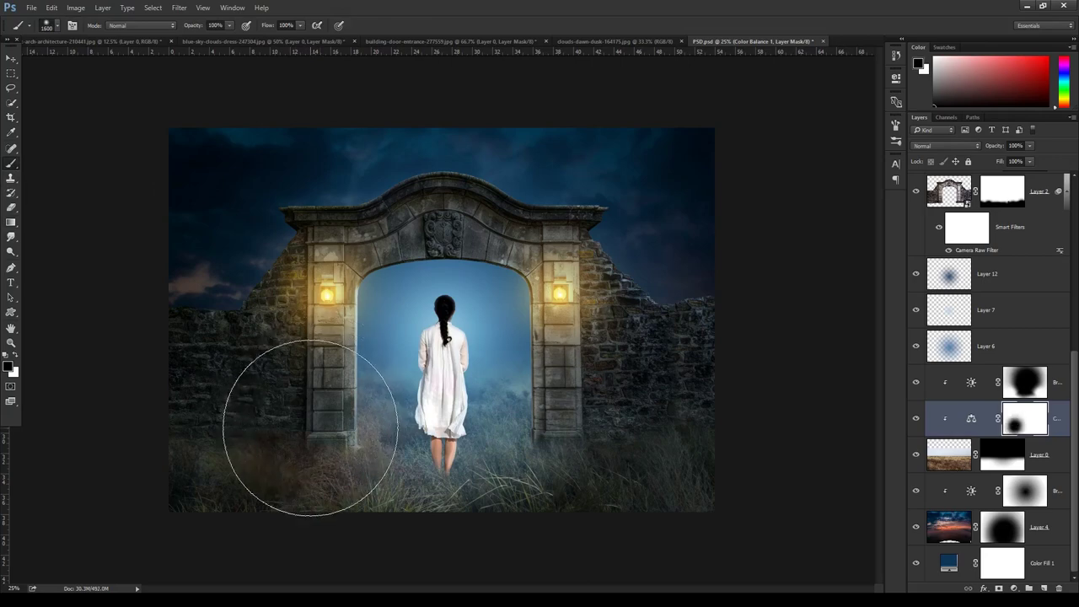
pyautogui.click(564, 409)
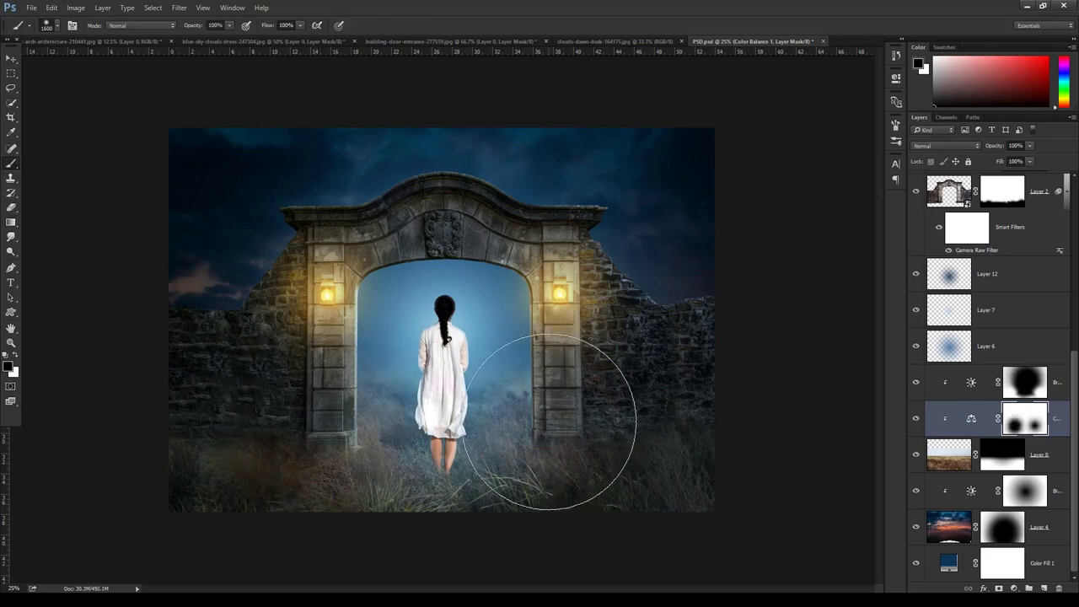
pyautogui.hotkey('ctrl', '-')
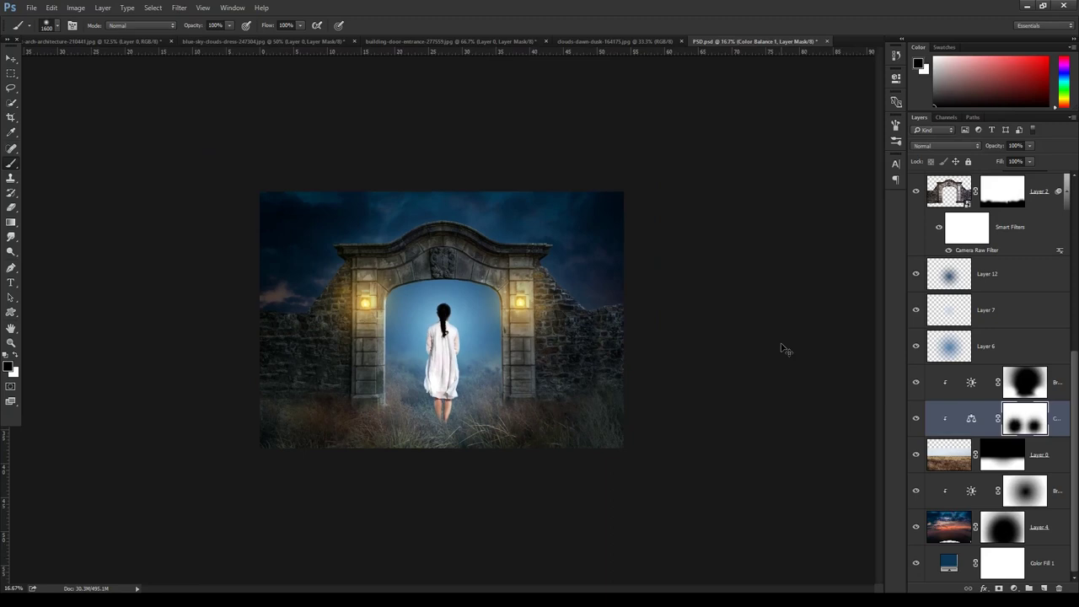
pyautogui.hotkey('ctrl', '+')
# Set the grass Color Balance 1 opacity to 71%
pyautogui.moveTo(995, 152); pyautogui.dragTo(979, 148)
pyautogui.write('81')
pyautogui.press('Return')
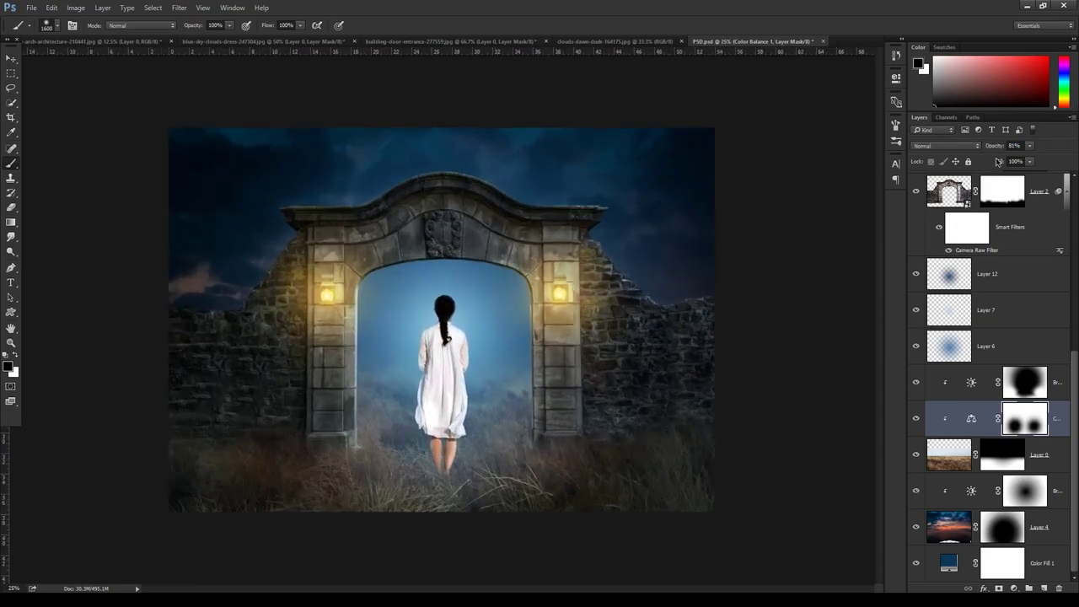
pyautogui.moveTo(998, 147); pyautogui.dragTo(991, 149)
pyautogui.scroll(3, 1011, 337)
pyautogui.scroll(2, 1028, 313)
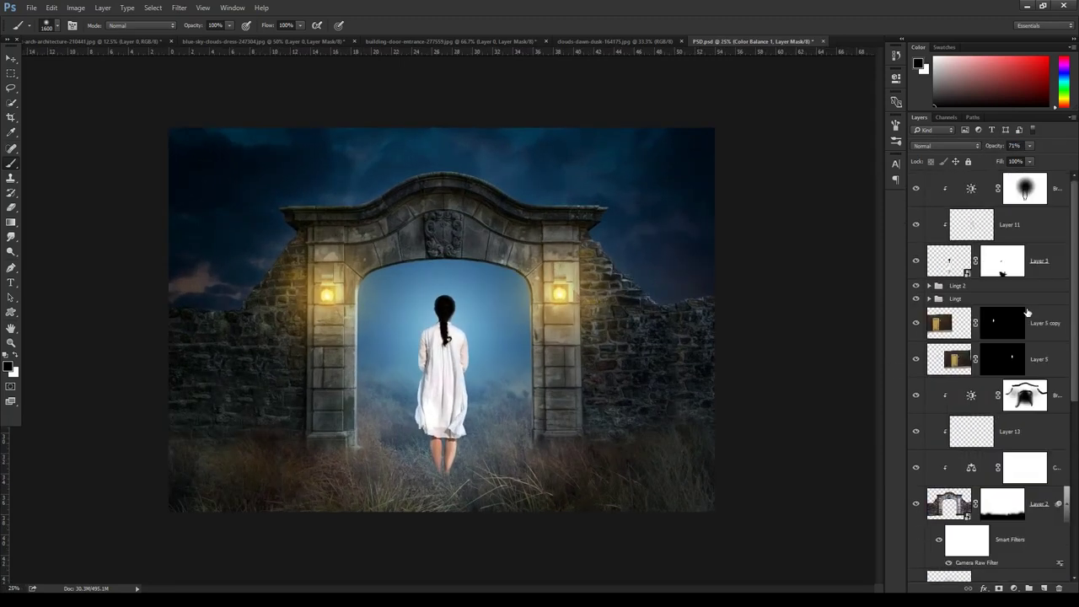
# Add a Brightness/Contrast layer at the top with negative brightness to darken the image
pyautogui.click(1053, 199)
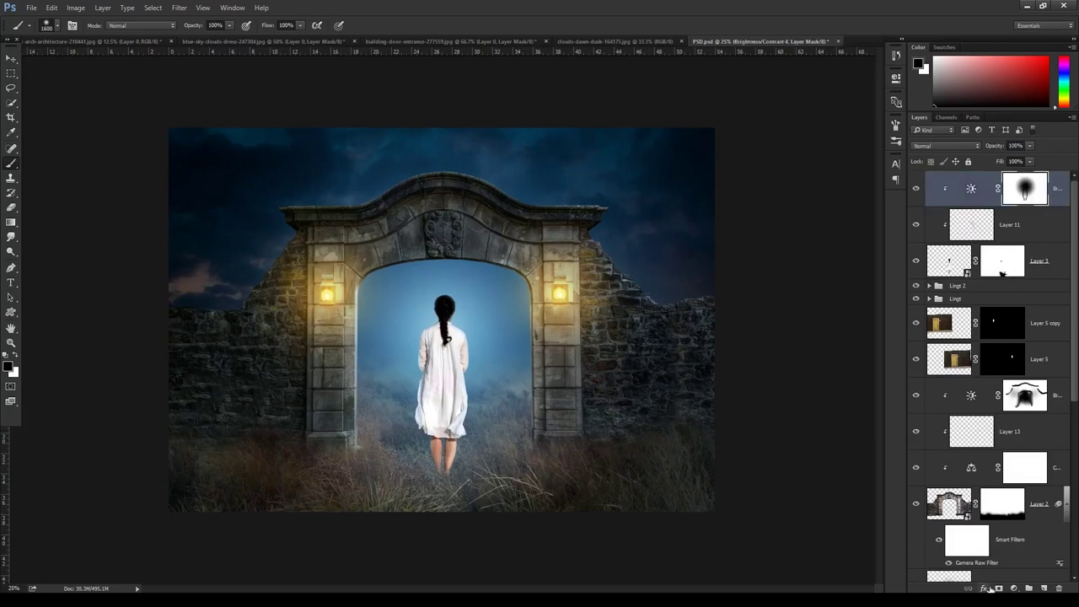
pyautogui.click(1014, 588)
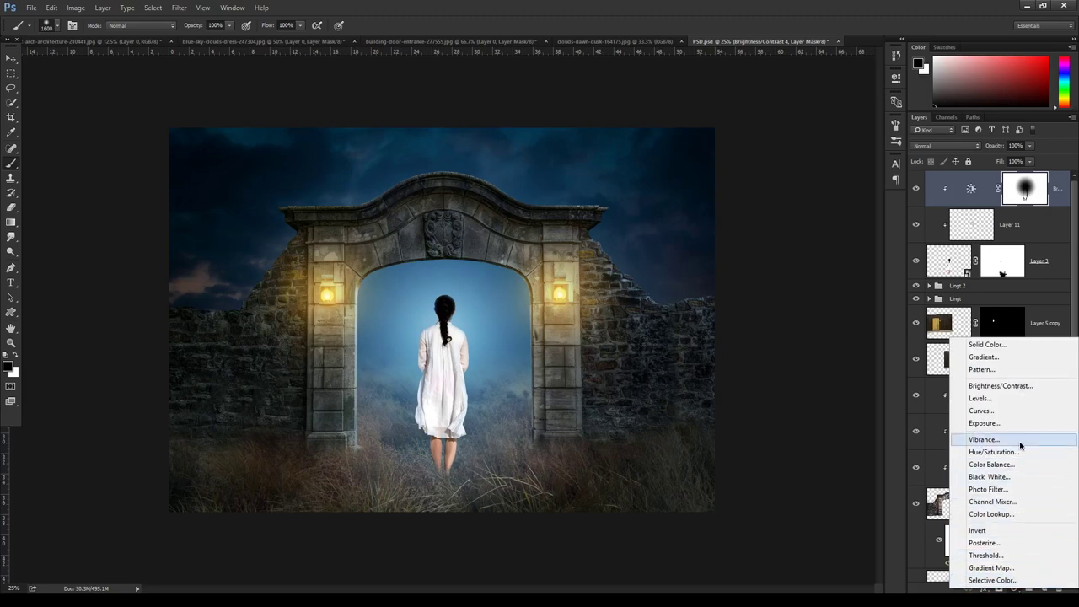
pyautogui.click(1021, 387)
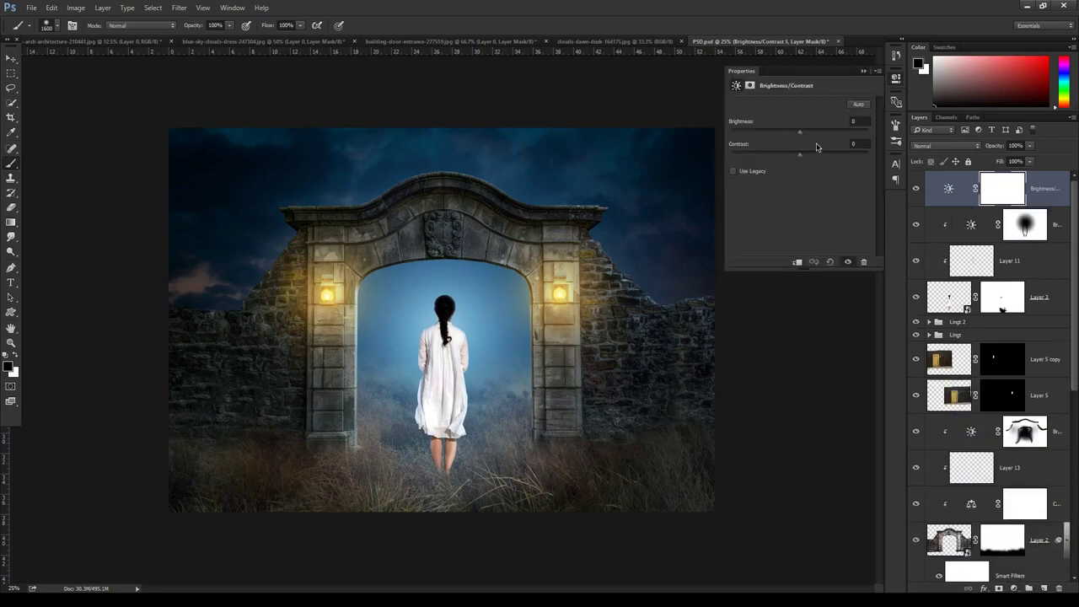
pyautogui.moveTo(801, 136); pyautogui.dragTo(777, 140)
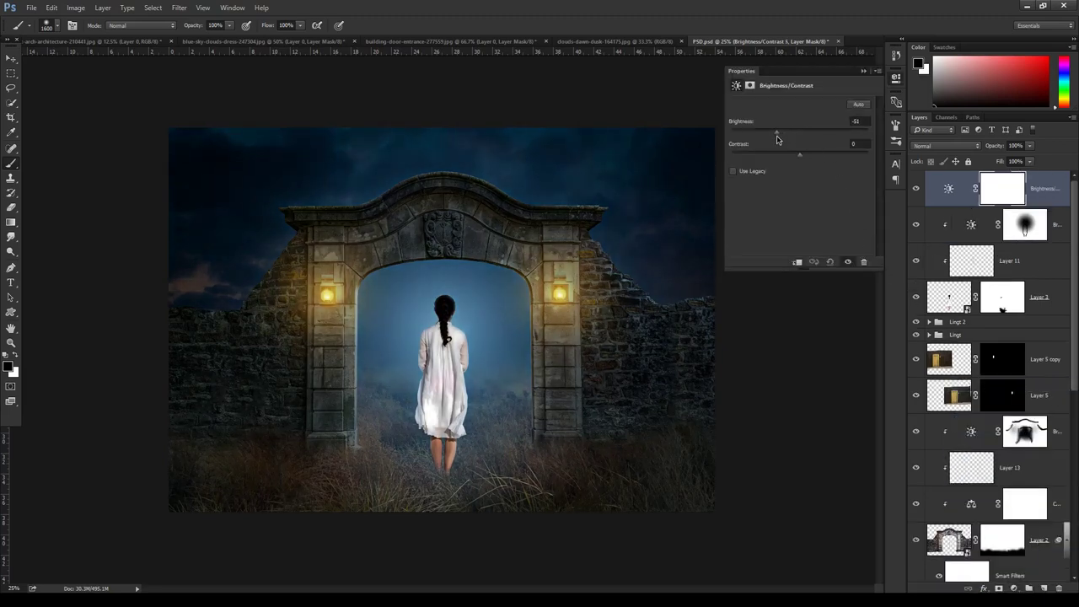
pyautogui.click(863, 73)
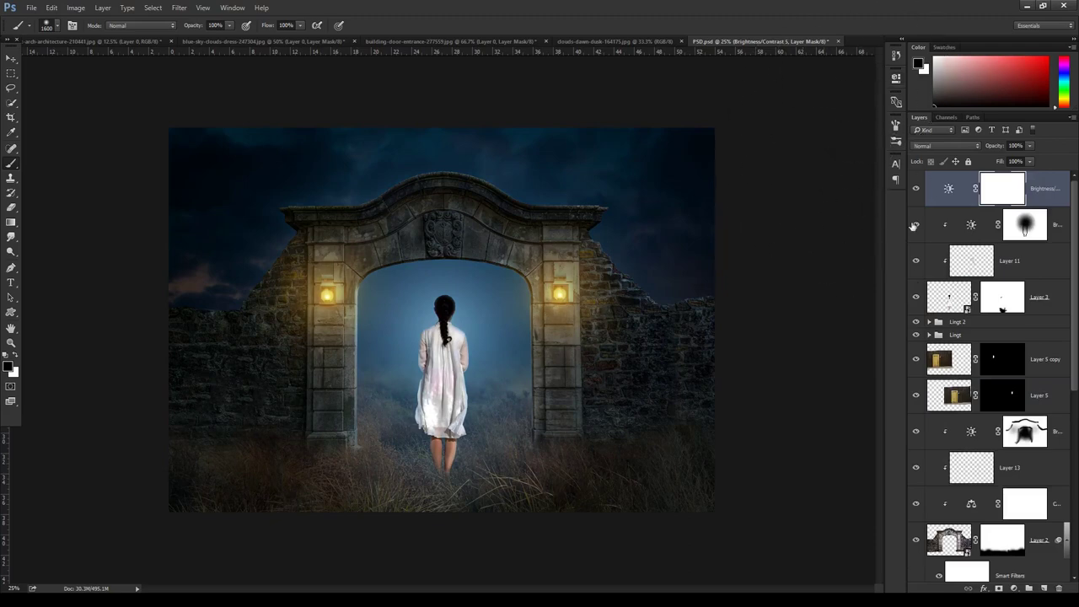
# Mask the darkening with a radial gradient from the girl outward, keeping the centre bright
pyautogui.click(11, 222)
pyautogui.moveTo(455, 342); pyautogui.dragTo(645, 137)
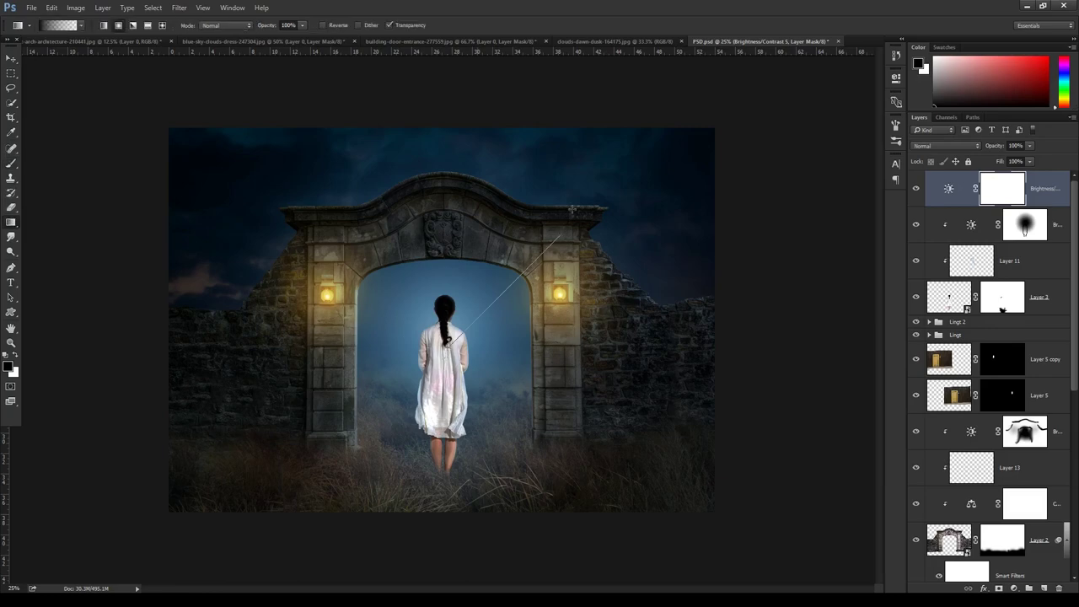
pyautogui.moveTo(440, 353); pyautogui.dragTo(678, 114)
pyautogui.moveTo(421, 324)
pyautogui.mouseDown()
pyautogui.moveTo(581, 144)
pyautogui.moveTo(585, 160)
pyautogui.mouseUp()
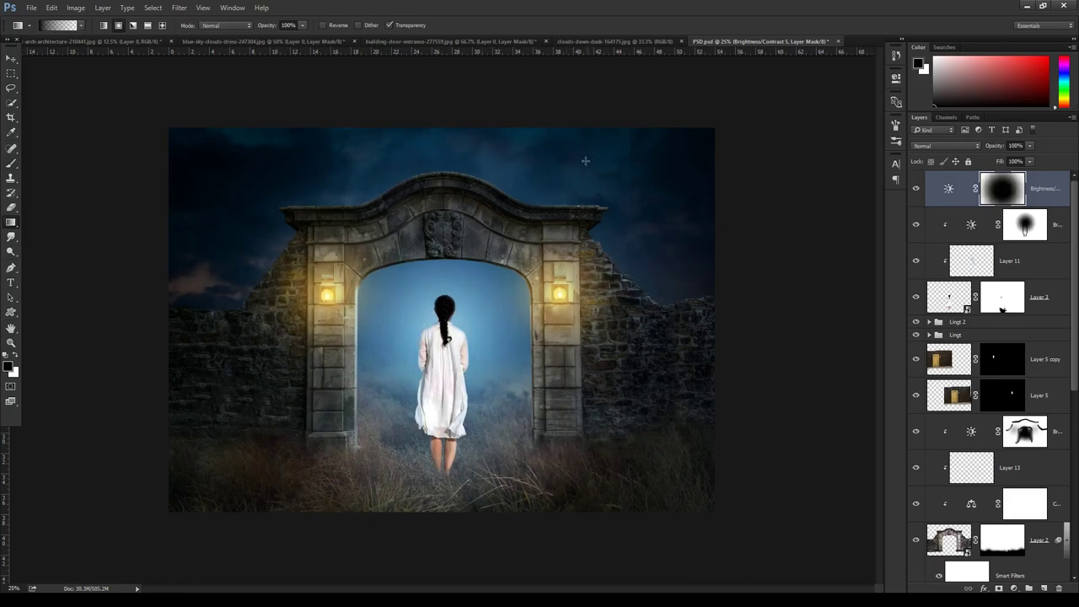
pyautogui.click(916, 189)
pyautogui.click(917, 189)
pyautogui.click(1014, 587)
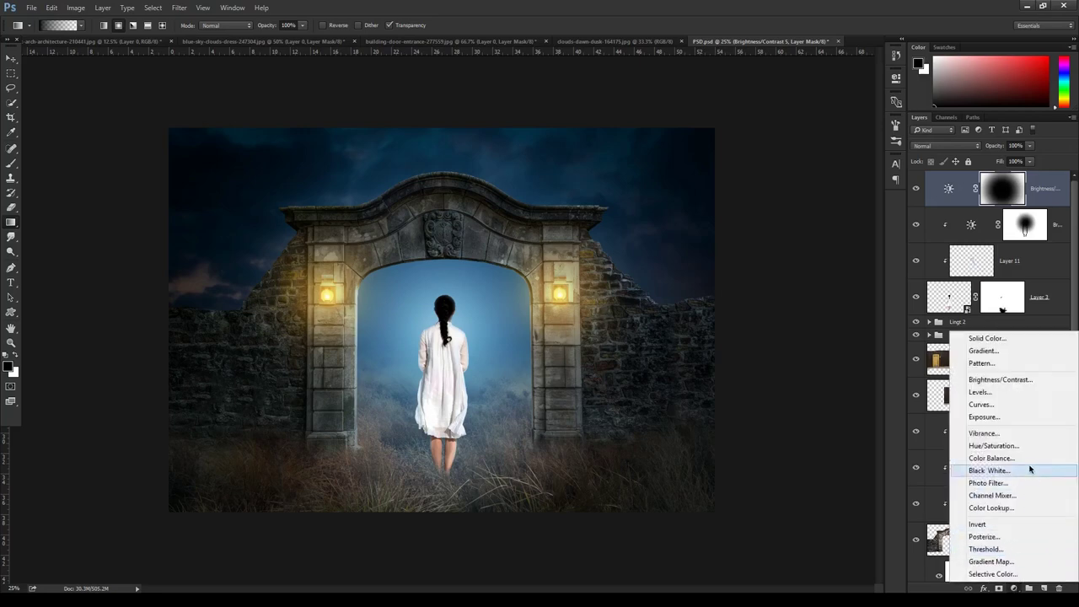
# Add a Curves adjustment with a gentle S-curve that lifts the highlights
pyautogui.click(1027, 404)
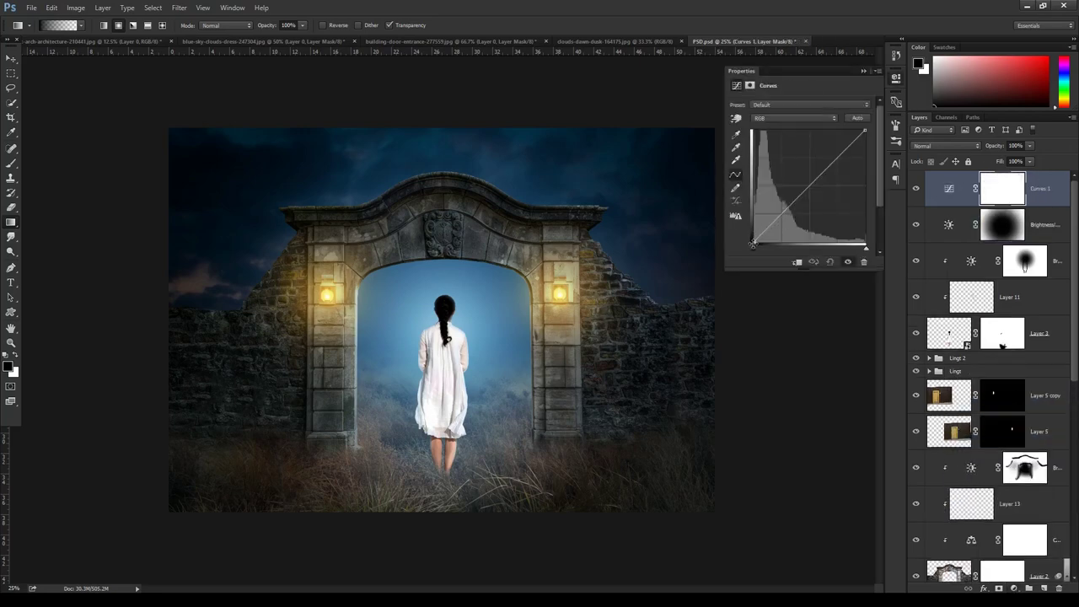
pyautogui.moveTo(777, 217); pyautogui.dragTo(812, 183)
pyautogui.moveTo(848, 148); pyautogui.dragTo(851, 145)
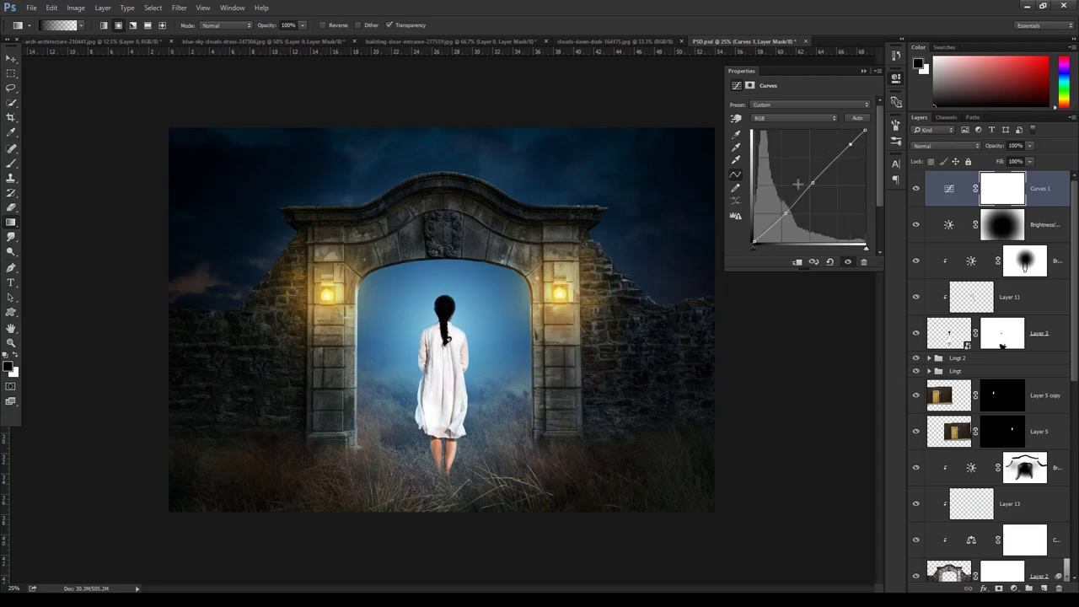
pyautogui.moveTo(788, 213); pyautogui.dragTo(784, 213)
pyautogui.click(863, 71)
# Stamp all visible layers into a new Layer 14 at the top of the stack
pyautogui.click(1014, 587)
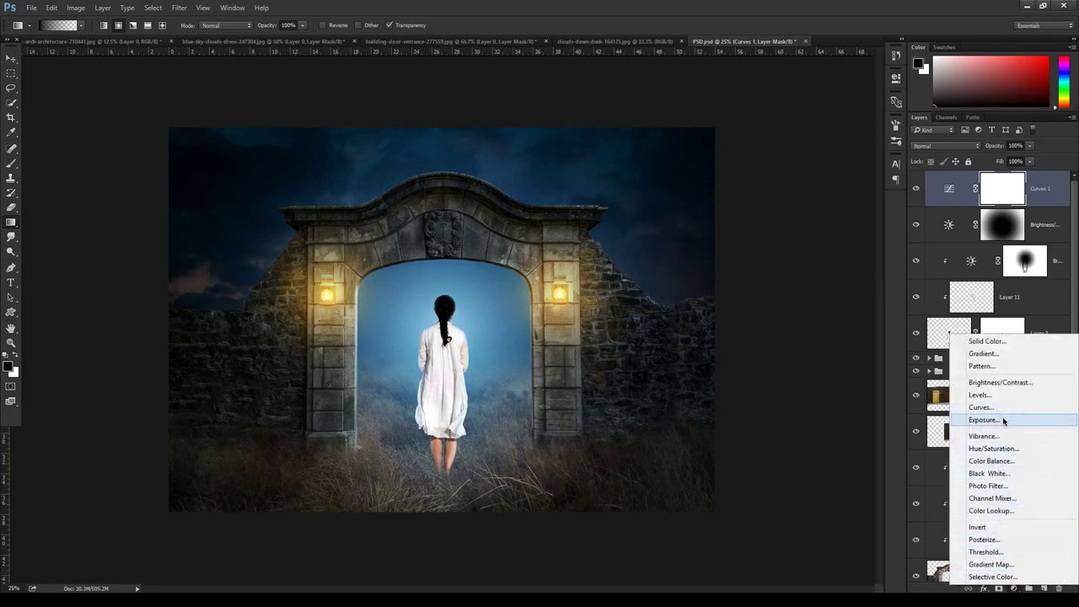
pyautogui.click(1040, 191)
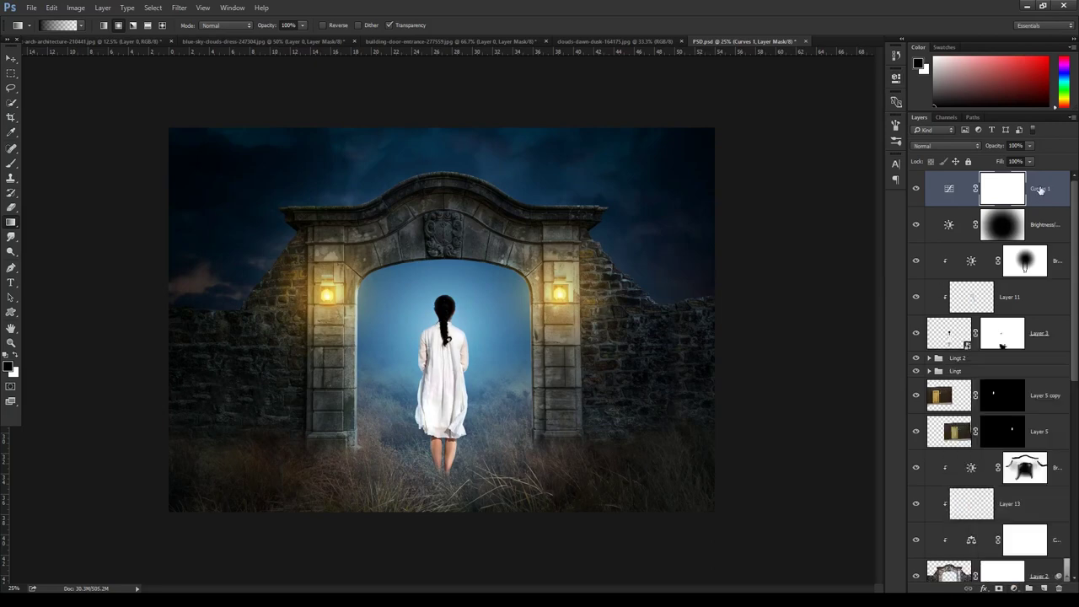
pyautogui.click(1043, 588)
pyautogui.hotkey('ctrl', 'alt', 'shift', 'e')
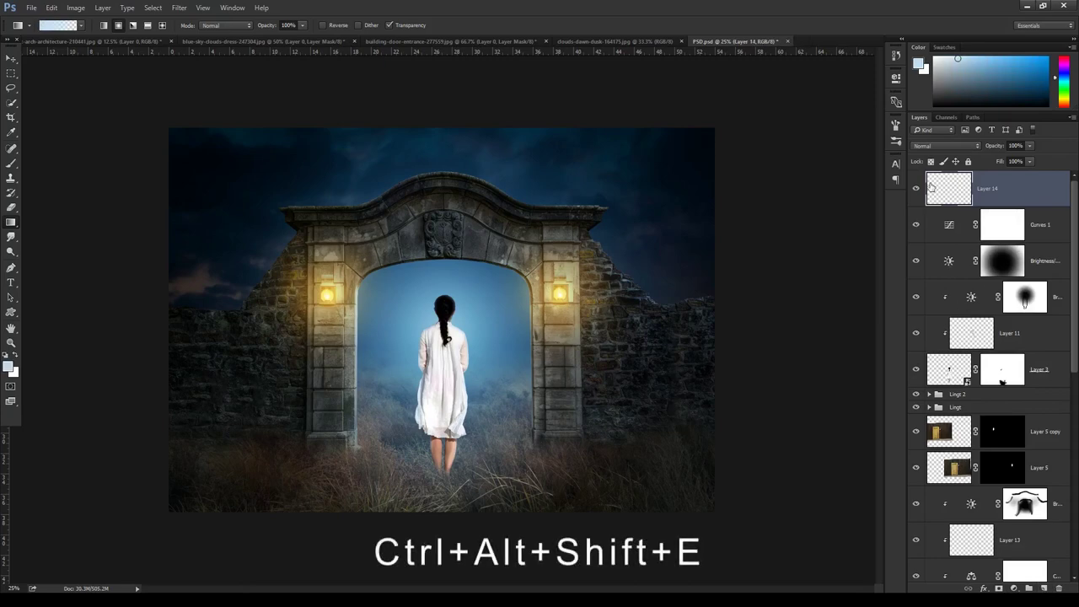
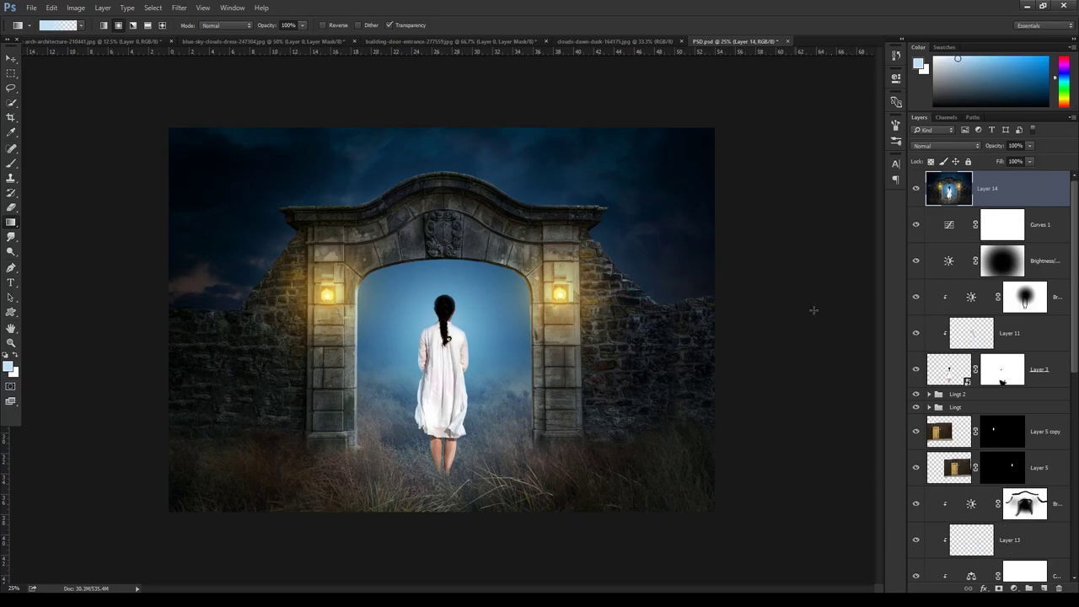
# In Camera Raw, cool Layer 14 slightly, drop exposure, add contrast and clarity, and set Whites -19
pyautogui.click(178, 8)
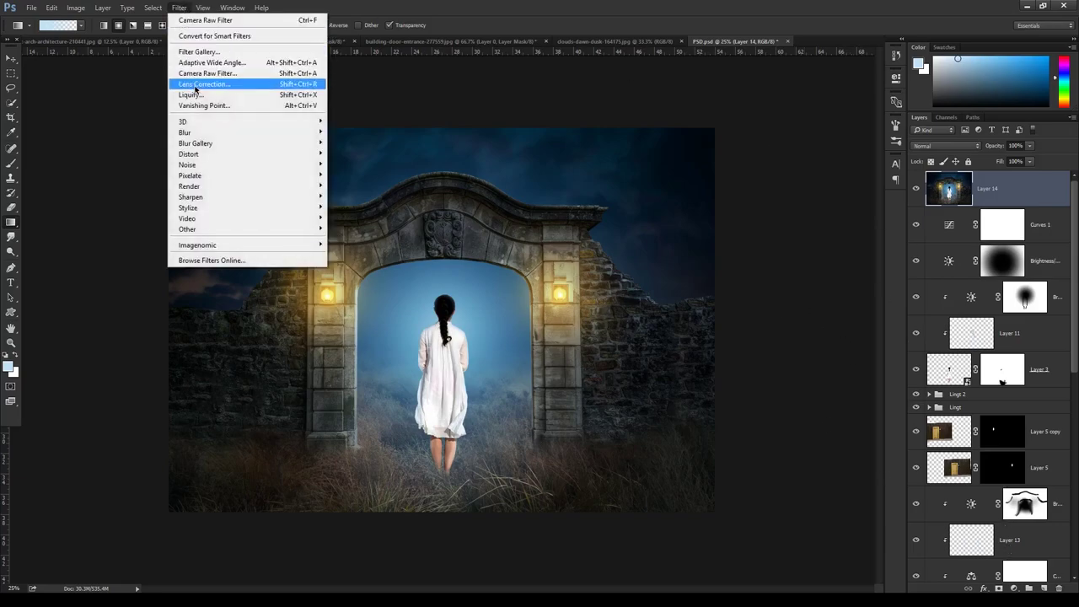
pyautogui.click(198, 74)
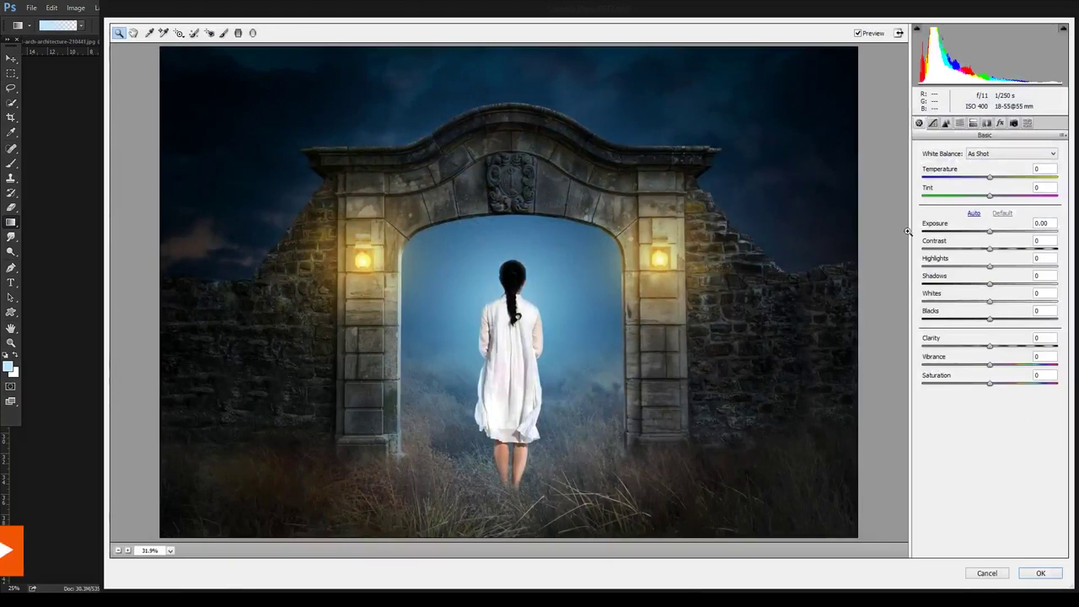
pyautogui.moveTo(989, 177); pyautogui.dragTo(986, 178)
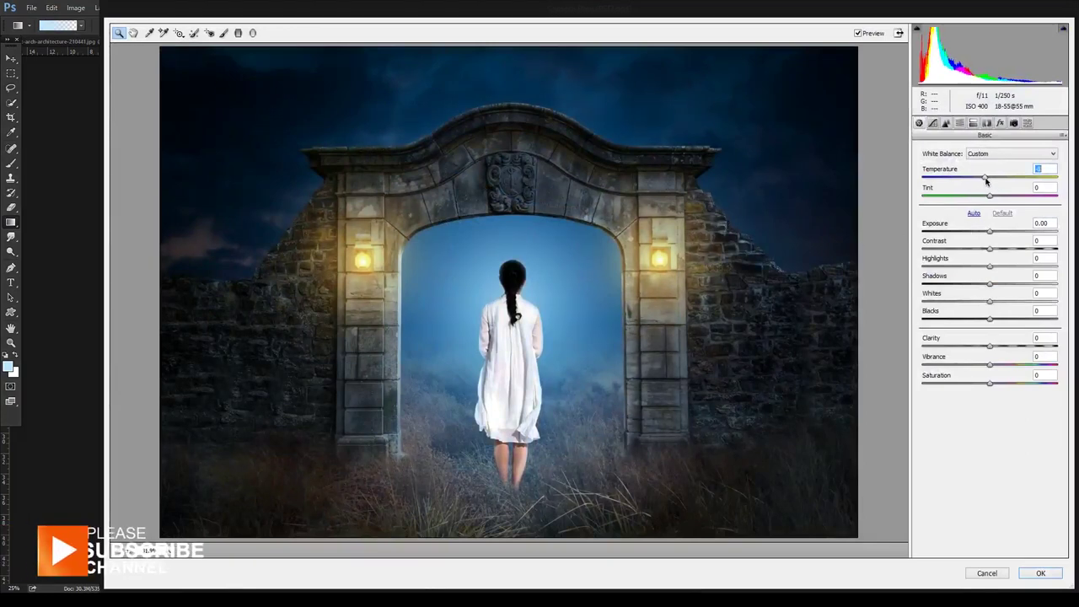
pyautogui.moveTo(990, 232); pyautogui.dragTo(985, 233)
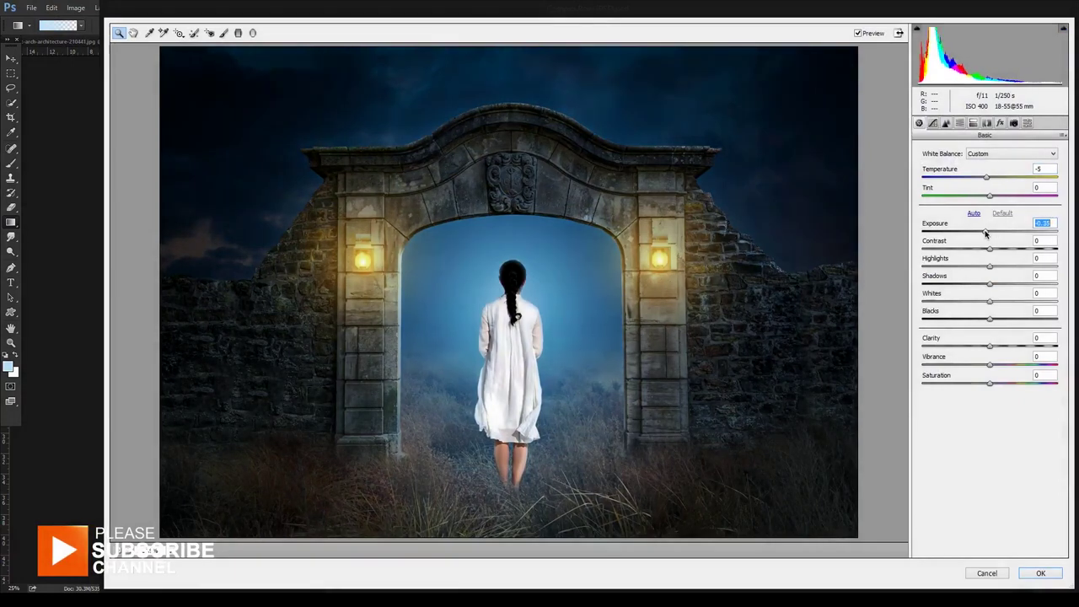
pyautogui.moveTo(990, 249)
pyautogui.mouseDown()
pyautogui.moveTo(1000, 250)
pyautogui.moveTo(989, 262)
pyautogui.moveTo(1004, 285)
pyautogui.moveTo(997, 302)
pyautogui.moveTo(967, 304)
pyautogui.moveTo(977, 301)
pyautogui.mouseUp()
pyautogui.click(983, 319)
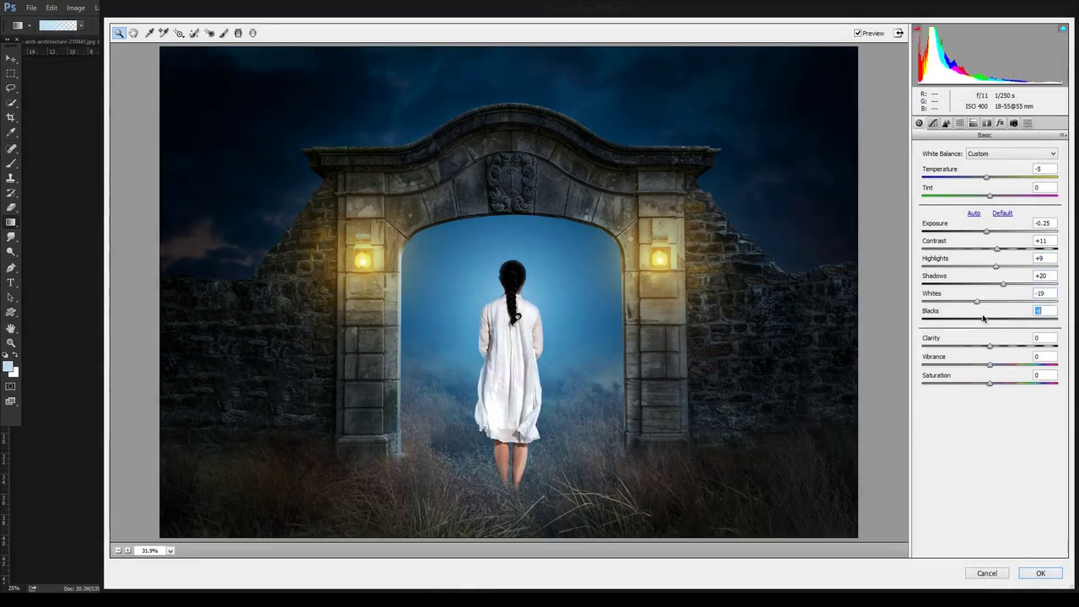
pyautogui.moveTo(988, 345); pyautogui.dragTo(1010, 363)
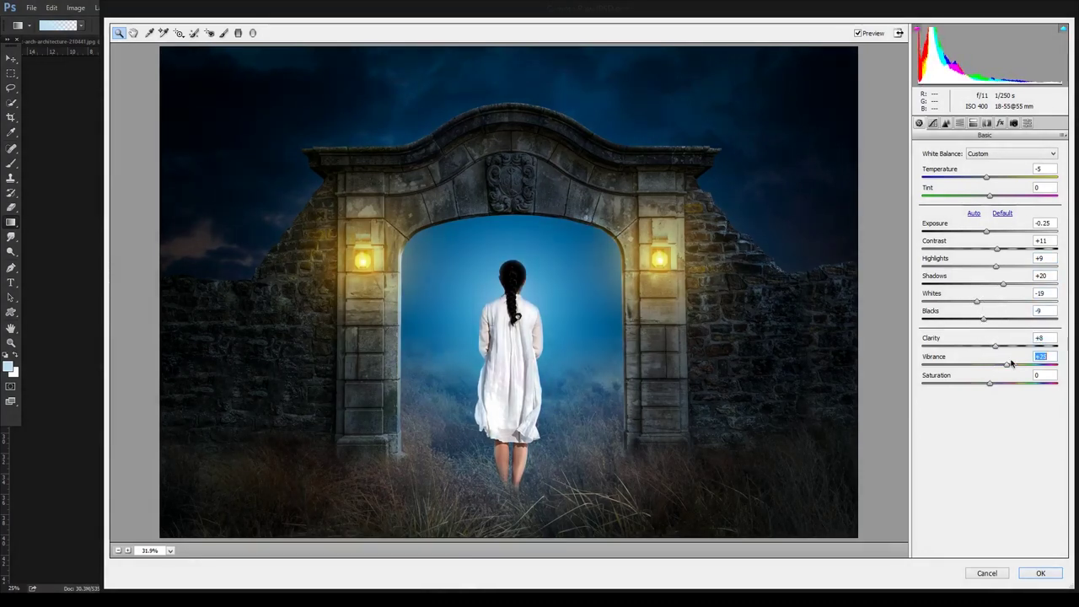
# Brighten the tone curve highlights and fine-tune the Basic contrast
pyautogui.click(932, 123)
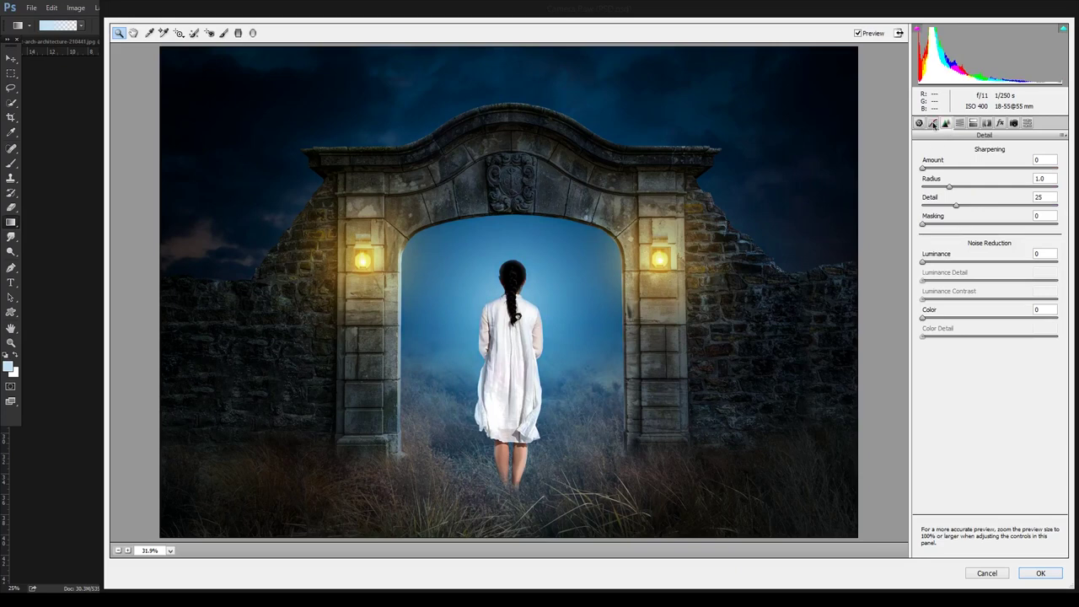
pyautogui.click(932, 123)
pyautogui.moveTo(990, 327)
pyautogui.mouseDown()
pyautogui.moveTo(1023, 327)
pyautogui.moveTo(995, 361)
pyautogui.mouseUp()
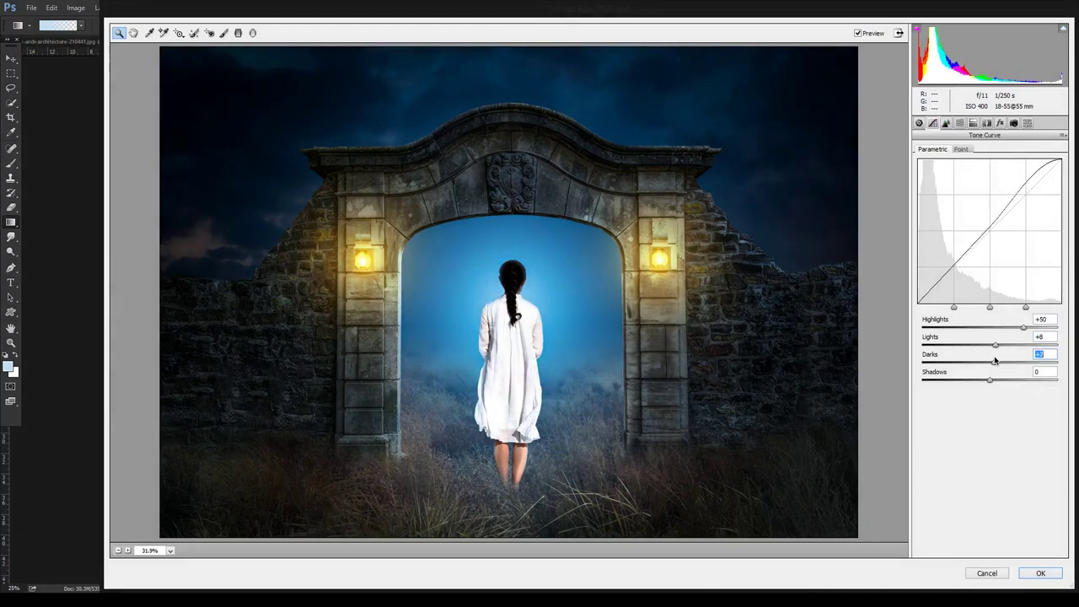
pyautogui.click(919, 123)
pyautogui.moveTo(995, 249); pyautogui.dragTo(989, 249)
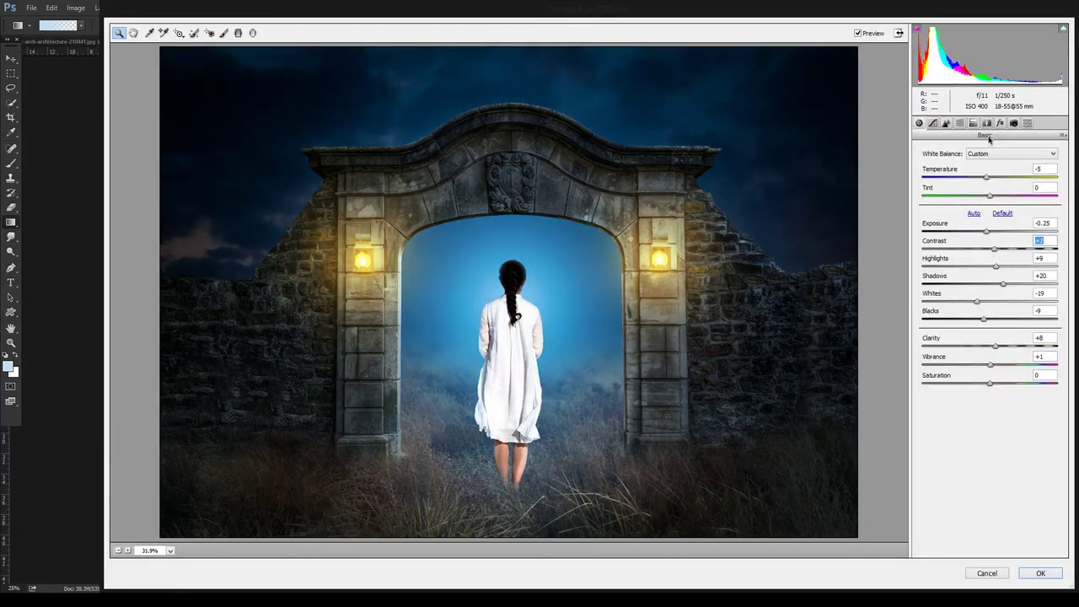
pyautogui.click(951, 125)
pyautogui.click(238, 33)
# Add a graduated filter from the sky down to the girl, with temperature reset and exposure eased
pyautogui.moveTo(505, 264); pyautogui.dragTo(504, 397)
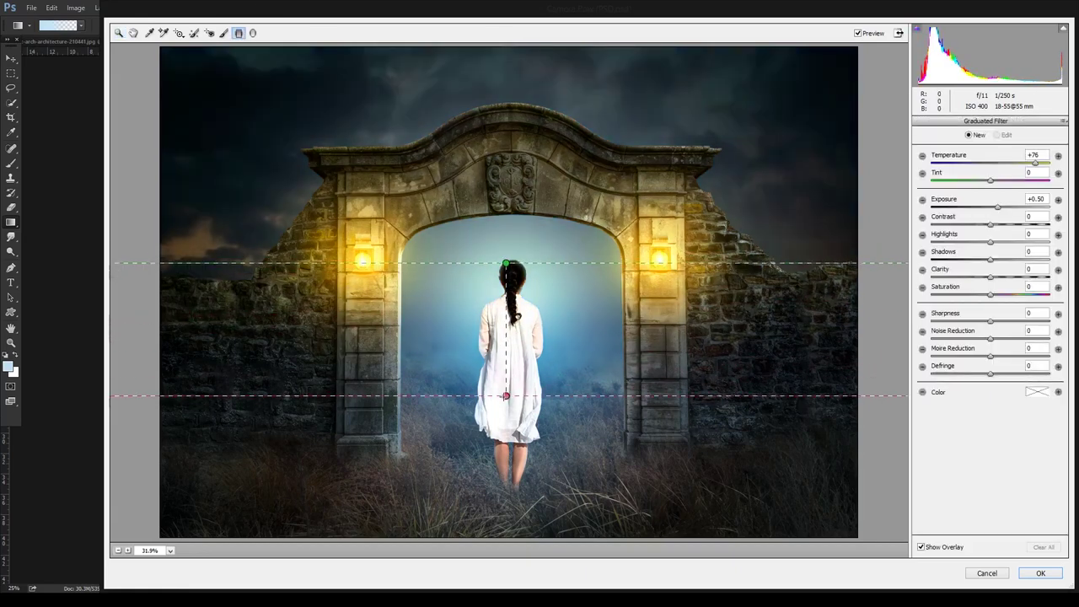
pyautogui.doubleClick(973, 162)
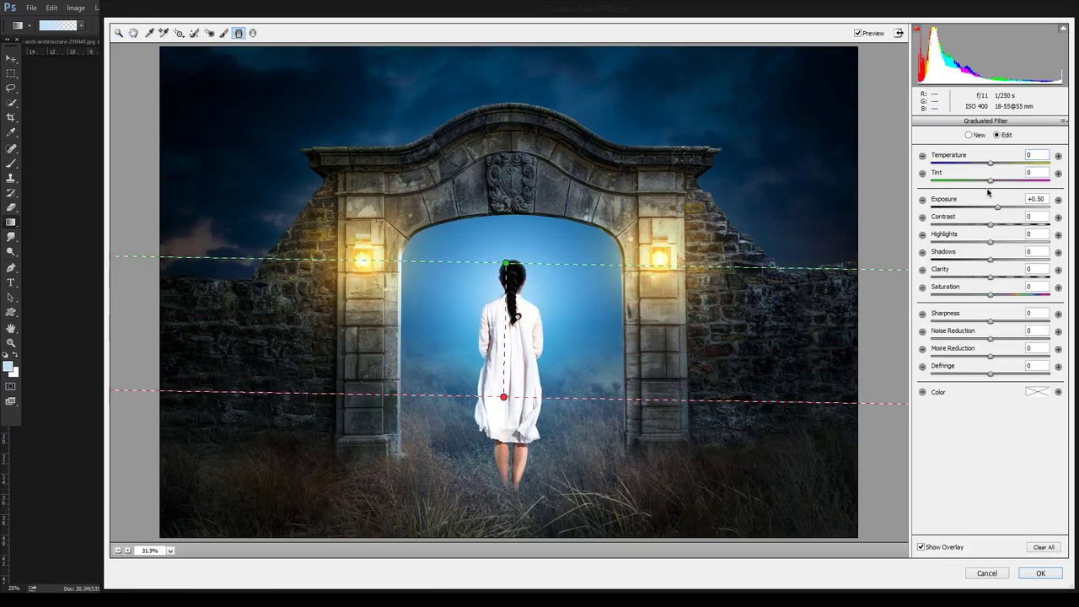
pyautogui.moveTo(999, 208); pyautogui.dragTo(997, 209)
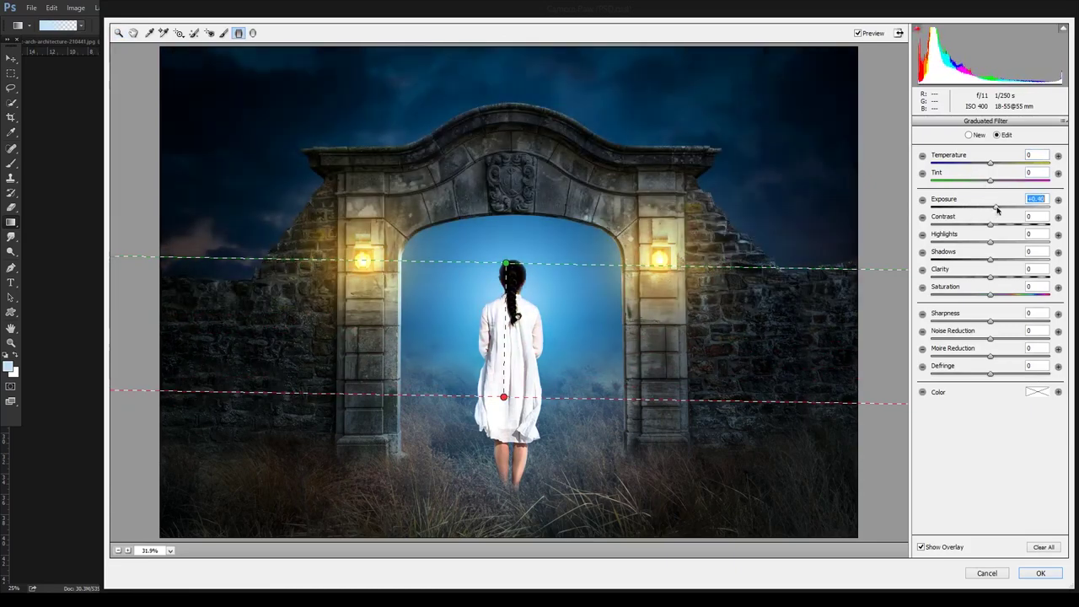
pyautogui.moveTo(504, 264)
pyautogui.mouseDown()
pyautogui.moveTo(493, 68)
pyautogui.moveTo(518, 25)
pyautogui.mouseUp()
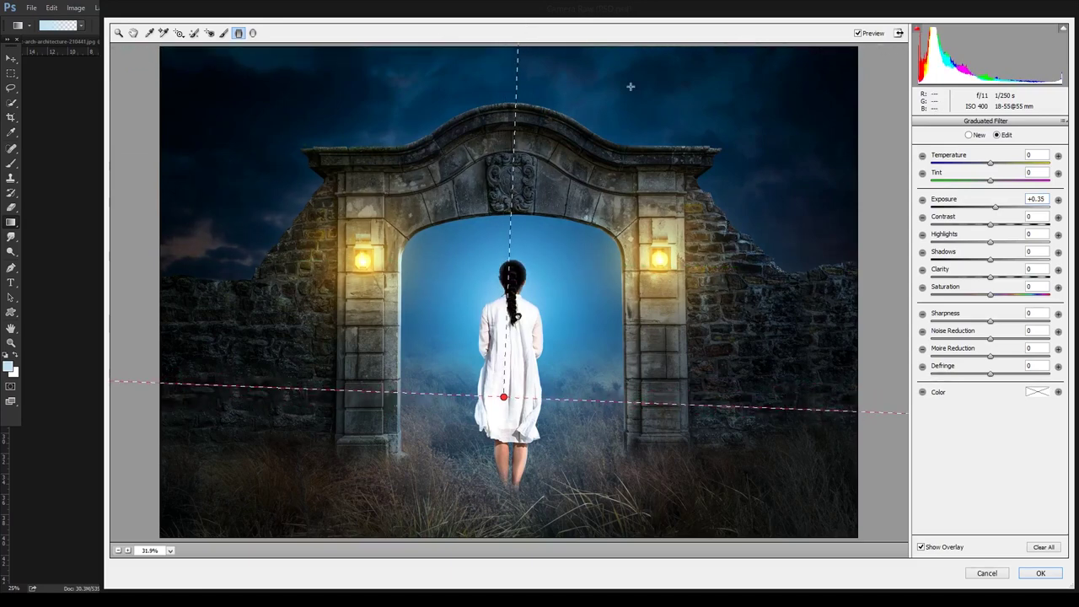
pyautogui.moveTo(990, 163); pyautogui.dragTo(971, 162)
# Darken the image edges with a negative post-crop vignette and apply the grade to Layer 14
pyautogui.press('z')
pyautogui.moveTo(990, 269); pyautogui.dragTo(981, 270)
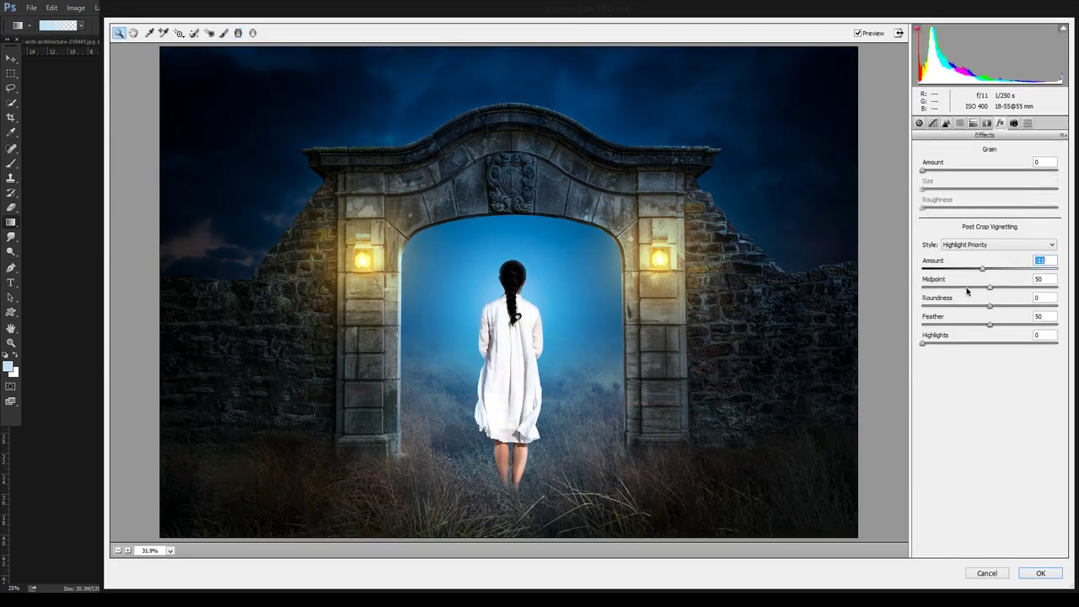
pyautogui.click(1040, 573)
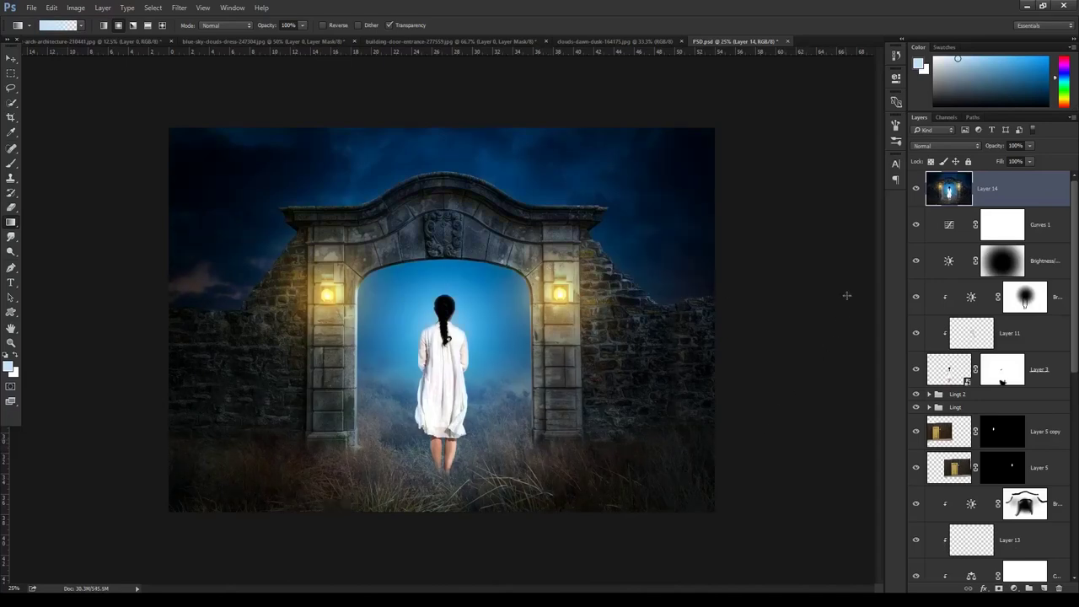
# Create new Layer 15 and pick an enlarged cloud brush, undoing a test stroke
pyautogui.click(917, 188)
pyautogui.click(917, 189)
pyautogui.click(1045, 586)
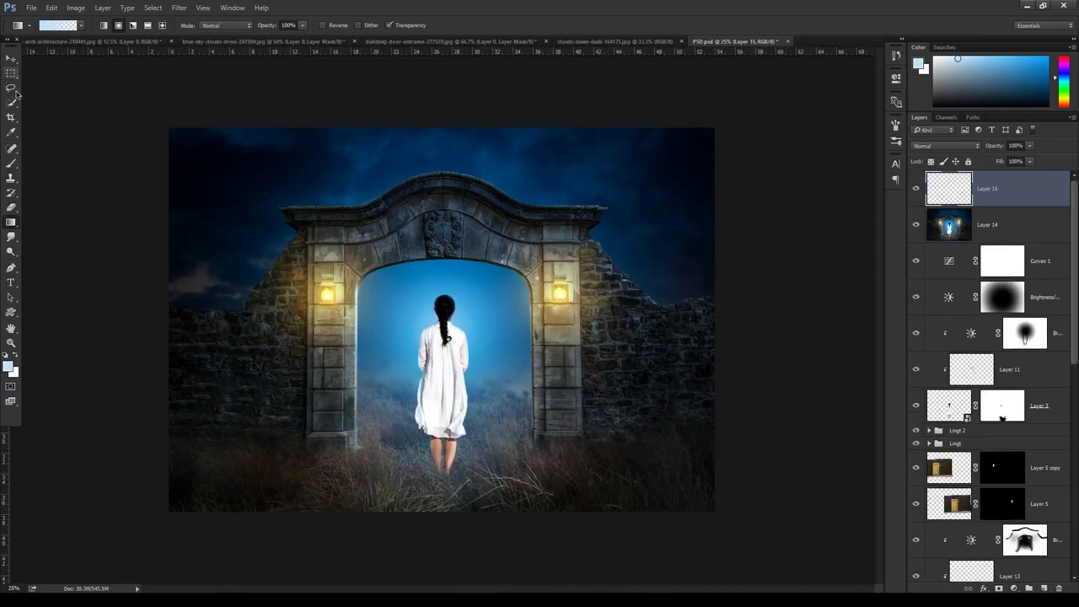
pyautogui.click(11, 162)
pyautogui.click(56, 26)
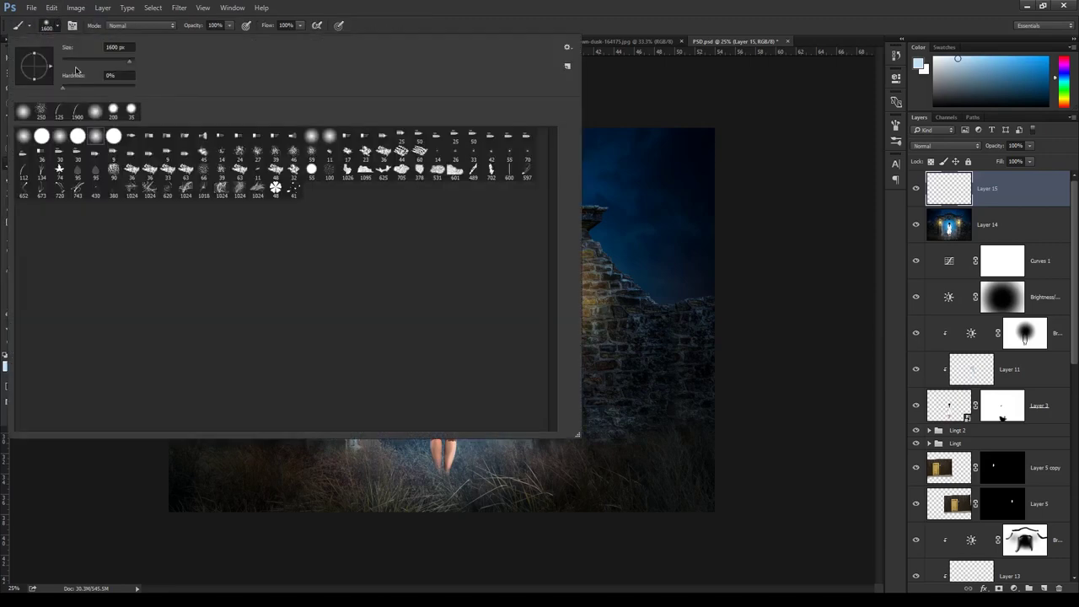
pyautogui.doubleClick(203, 159)
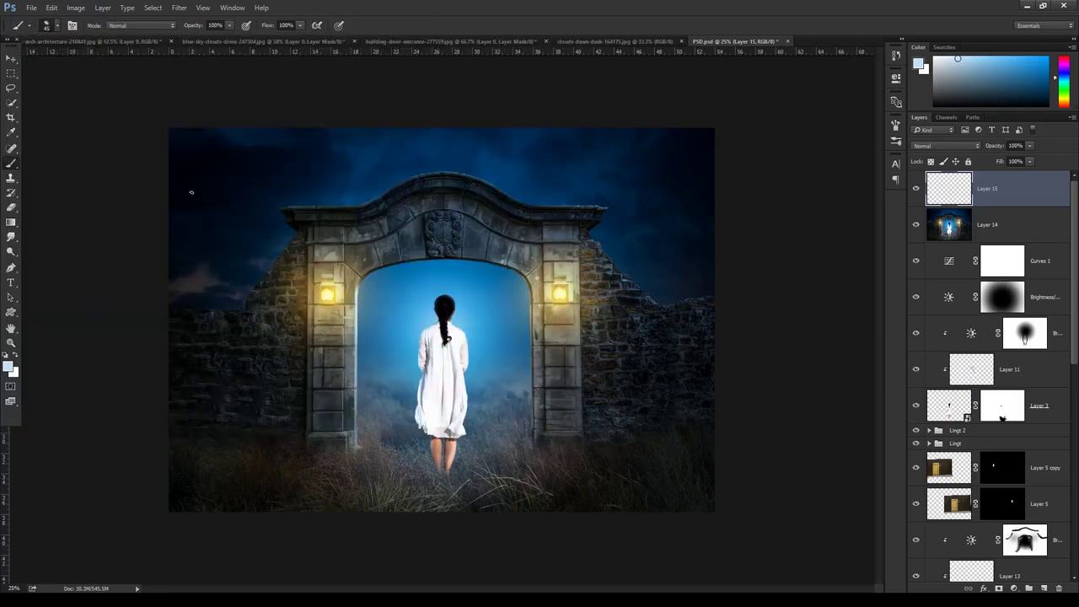
pyautogui.press(']')
pyautogui.press(']')
pyautogui.press(']')
pyautogui.press(']')
pyautogui.press(']')
pyautogui.press(']')
pyautogui.click(181, 438)
pyautogui.click(189, 434)
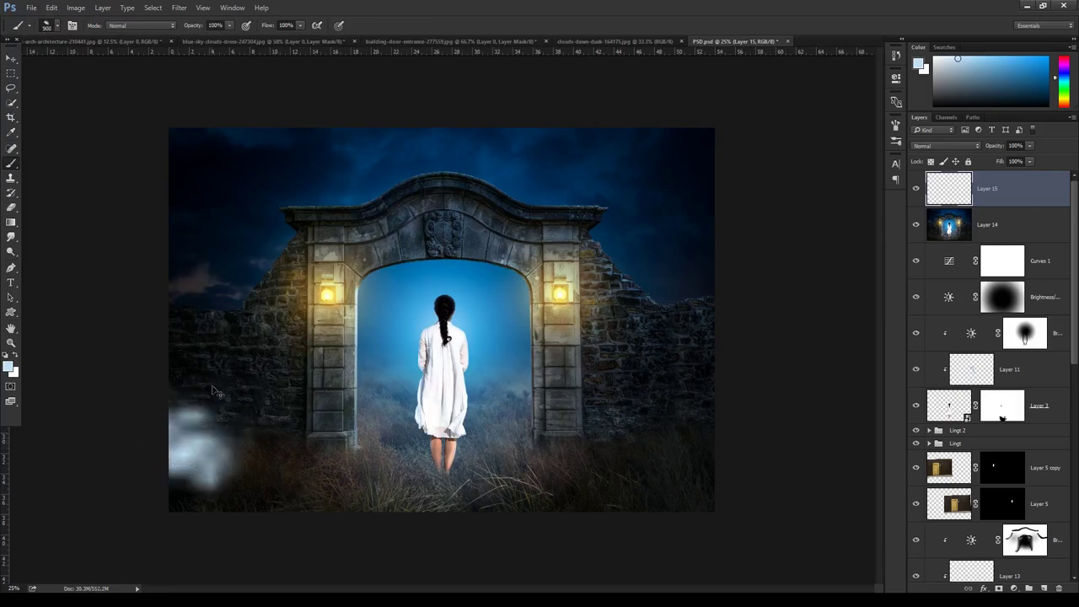
pyautogui.hotkey('ctrl', 'z')
# Paint faint mid-blue mist over the foreground grass with the cloud brush at 5% opacity
pyautogui.click(194, 25)
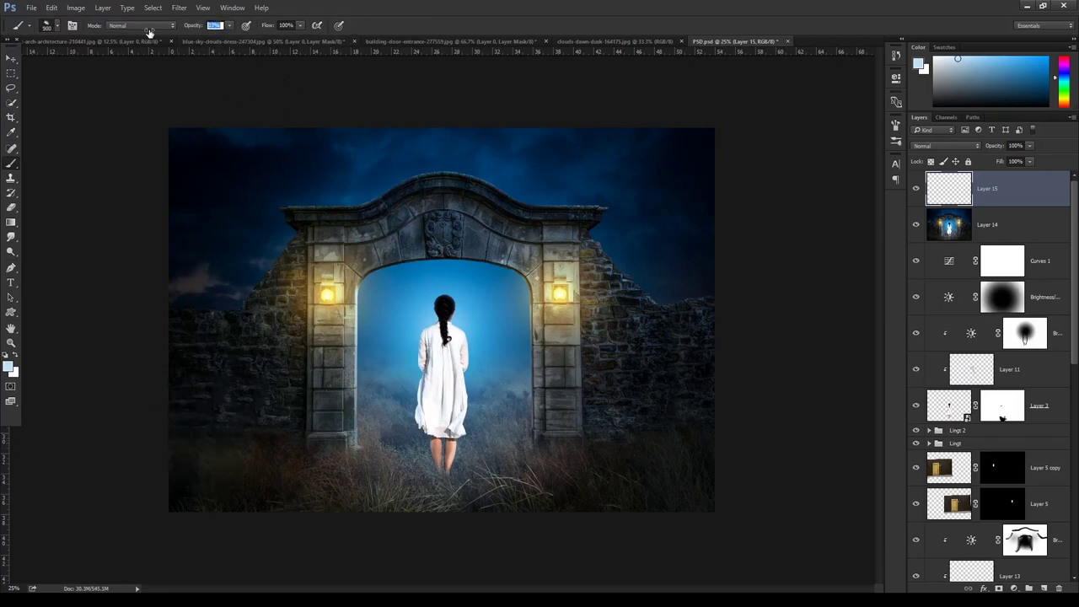
pyautogui.write('5')
pyautogui.press('Return')
pyautogui.moveTo(150, 413)
pyautogui.mouseDown()
pyautogui.moveTo(197, 428)
pyautogui.moveTo(211, 402)
pyautogui.moveTo(251, 424)
pyautogui.moveTo(250, 443)
pyautogui.moveTo(354, 398)
pyautogui.moveTo(319, 453)
pyautogui.moveTo(482, 458)
pyautogui.moveTo(578, 433)
pyautogui.moveTo(567, 432)
pyautogui.moveTo(539, 475)
pyautogui.moveTo(632, 438)
pyautogui.moveTo(624, 410)
pyautogui.moveTo(662, 410)
pyautogui.moveTo(718, 434)
pyautogui.moveTo(698, 481)
pyautogui.mouseUp()
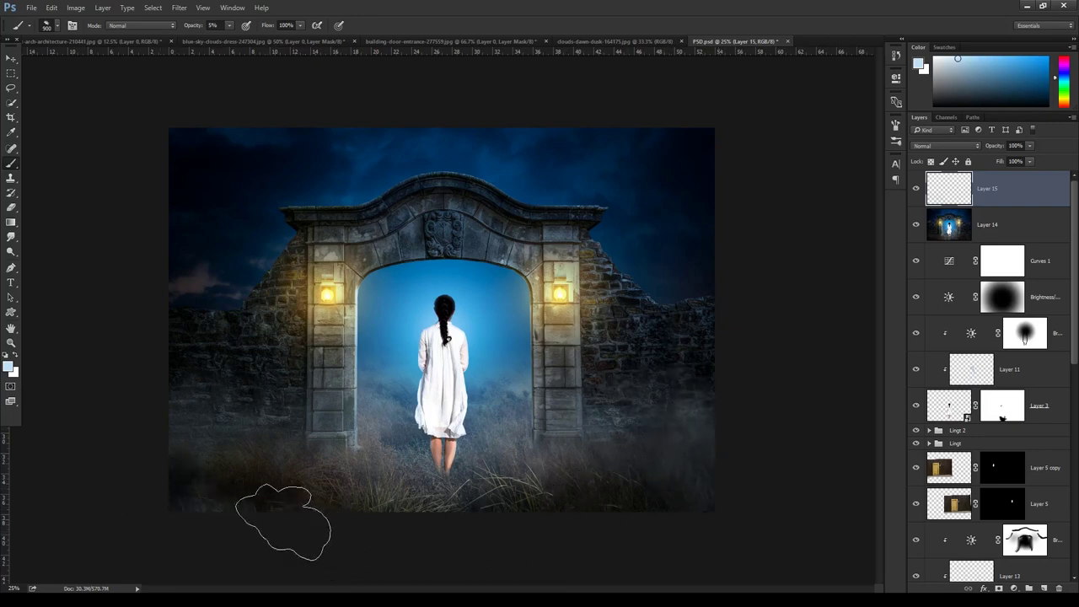
pyautogui.click(1026, 68)
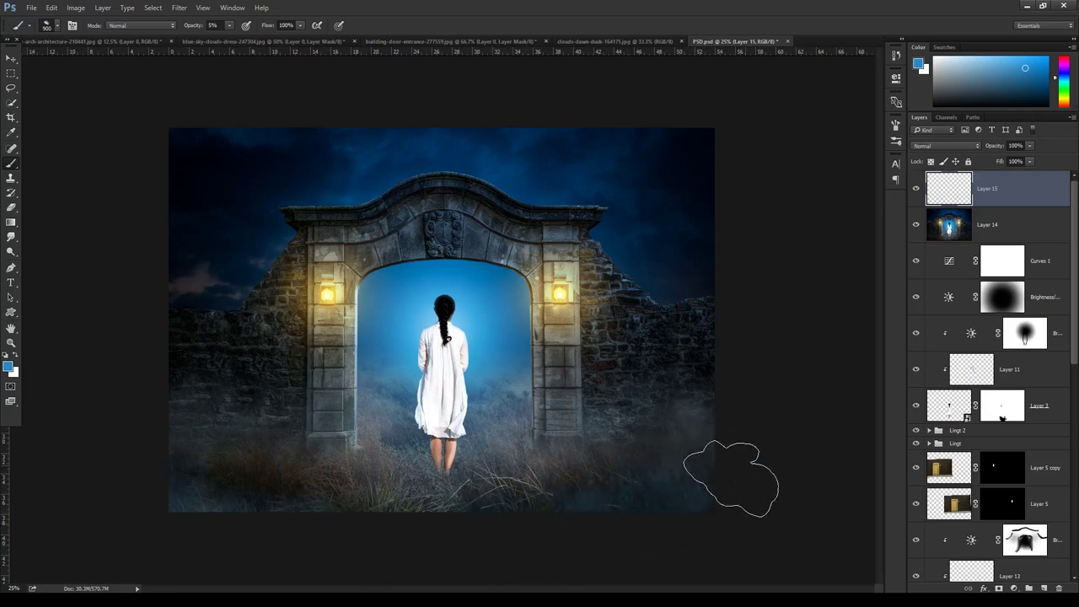
pyautogui.moveTo(241, 470); pyautogui.dragTo(217, 494)
# Set Layer 15 to Lighten blend mode at 88% opacity
pyautogui.click(944, 145)
pyautogui.click(931, 187)
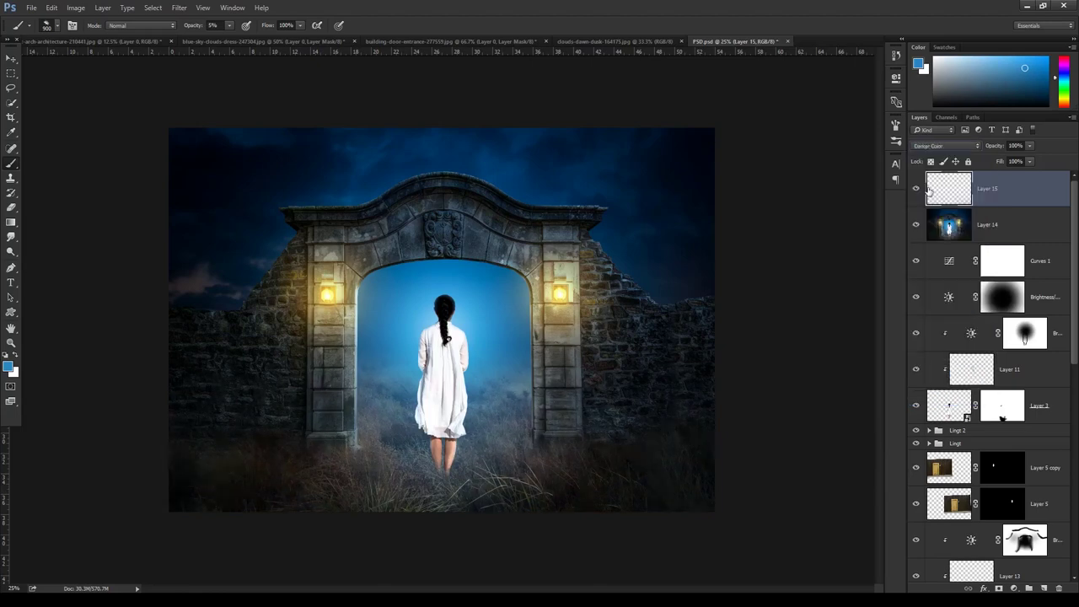
pyautogui.press('Down')
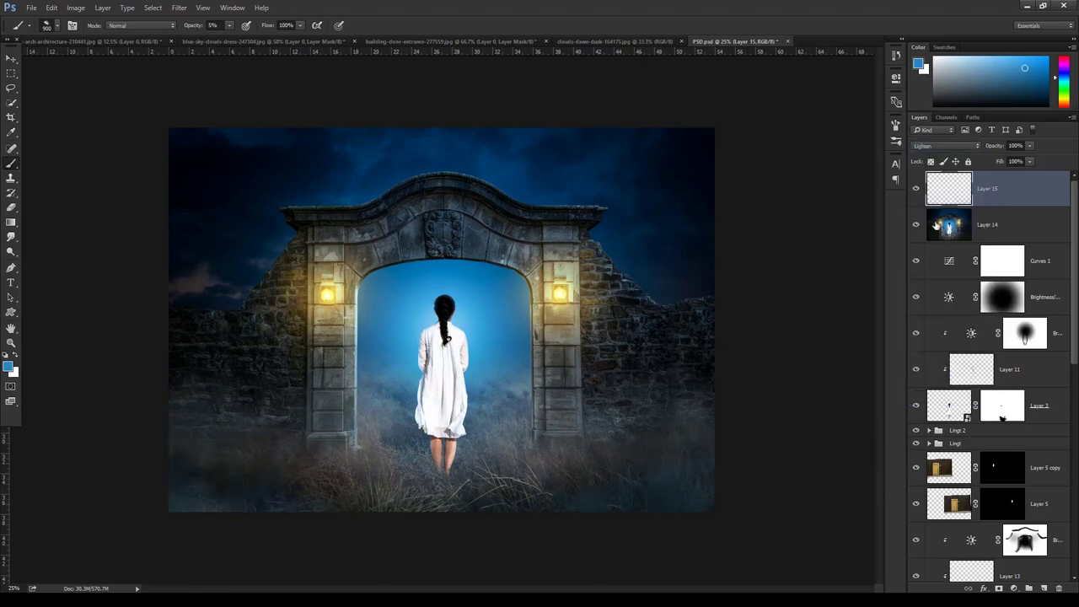
pyautogui.moveTo(995, 146); pyautogui.dragTo(887, 161)
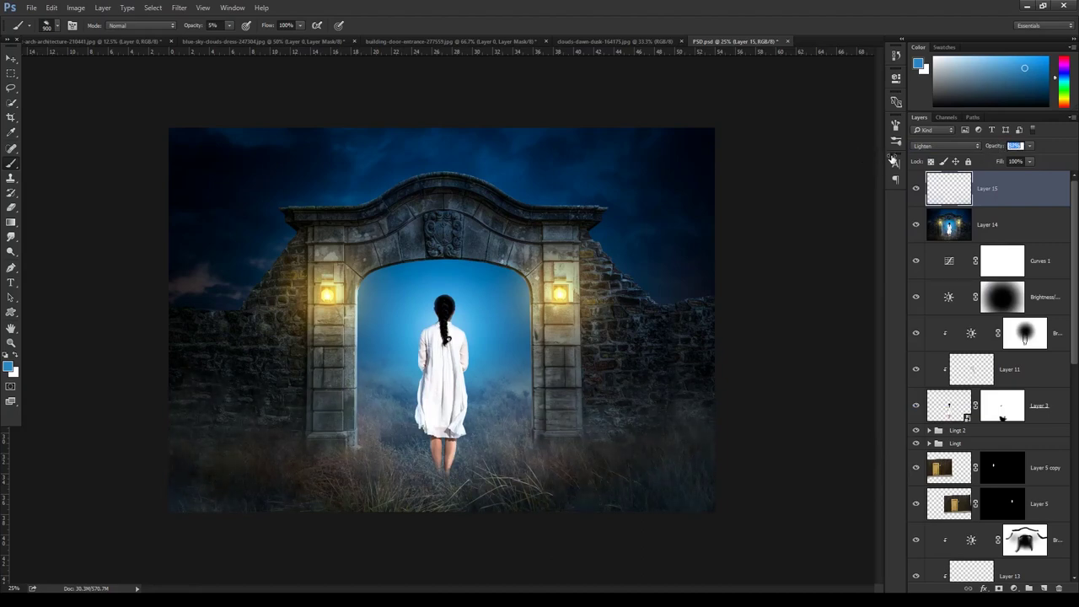
pyautogui.press('Return')
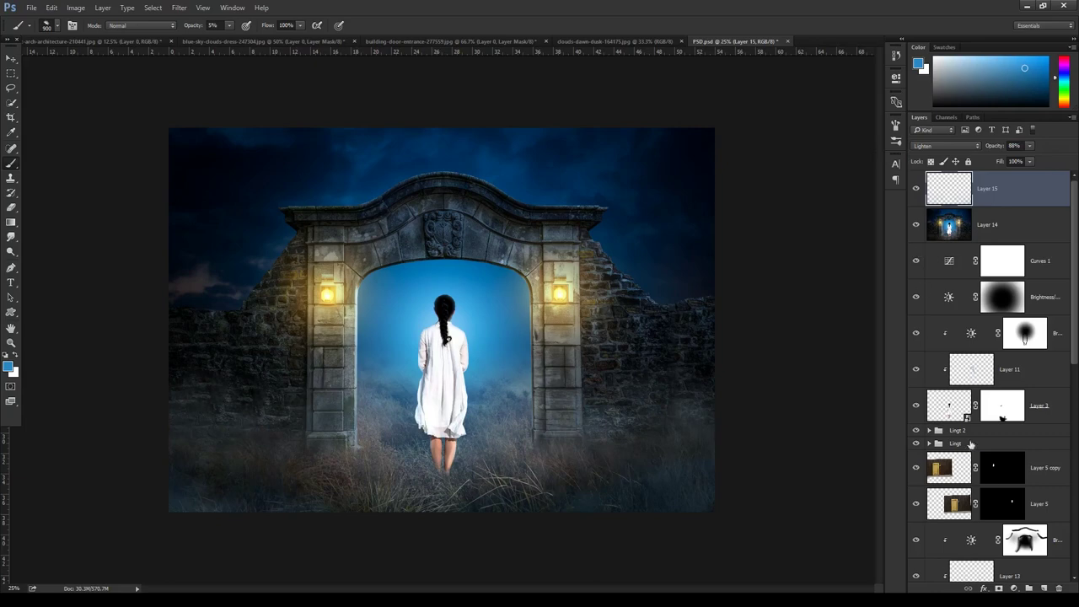
pyautogui.click(1014, 588)
# Add a Brightness/Contrast layer clipped to Layer 15 with Brightness lowered to darken it
pyautogui.click(1014, 382)
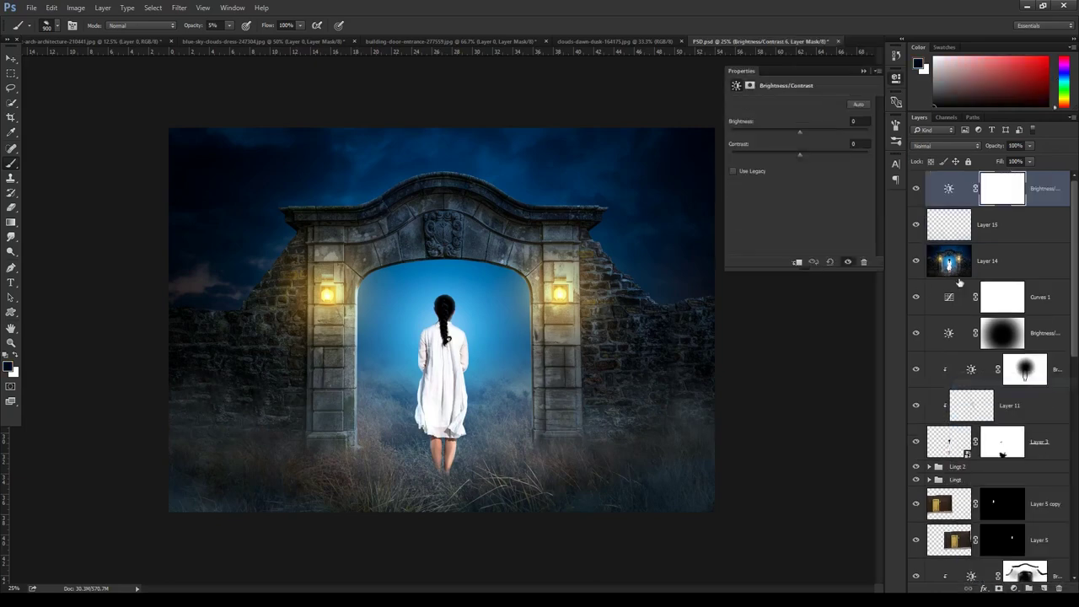
pyautogui.click(798, 262)
pyautogui.moveTo(800, 137); pyautogui.dragTo(762, 128)
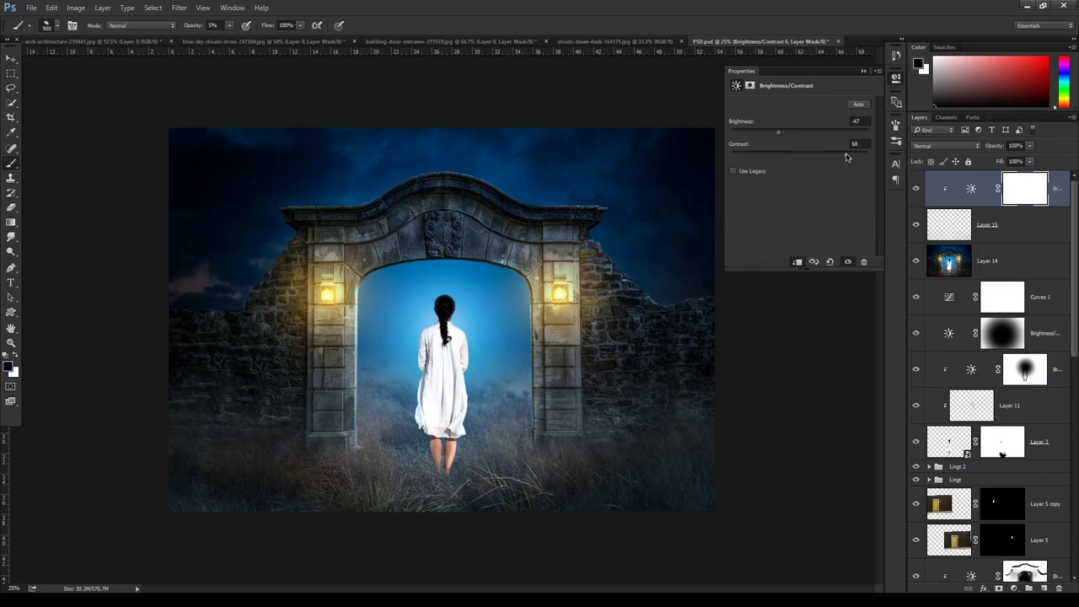
pyautogui.click(863, 71)
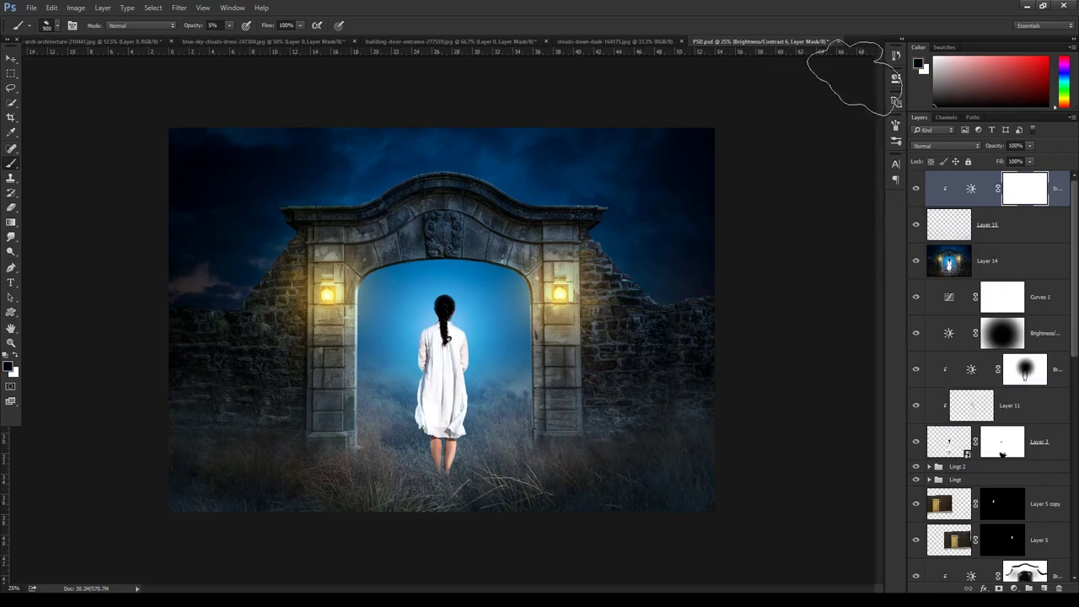
# Set the Brightness/Contrast layer to 69% opacity and add new empty Layer 16
pyautogui.hotkey('ctrl', '-')
pyautogui.hotkey('ctrl', '+')
pyautogui.click(995, 145)
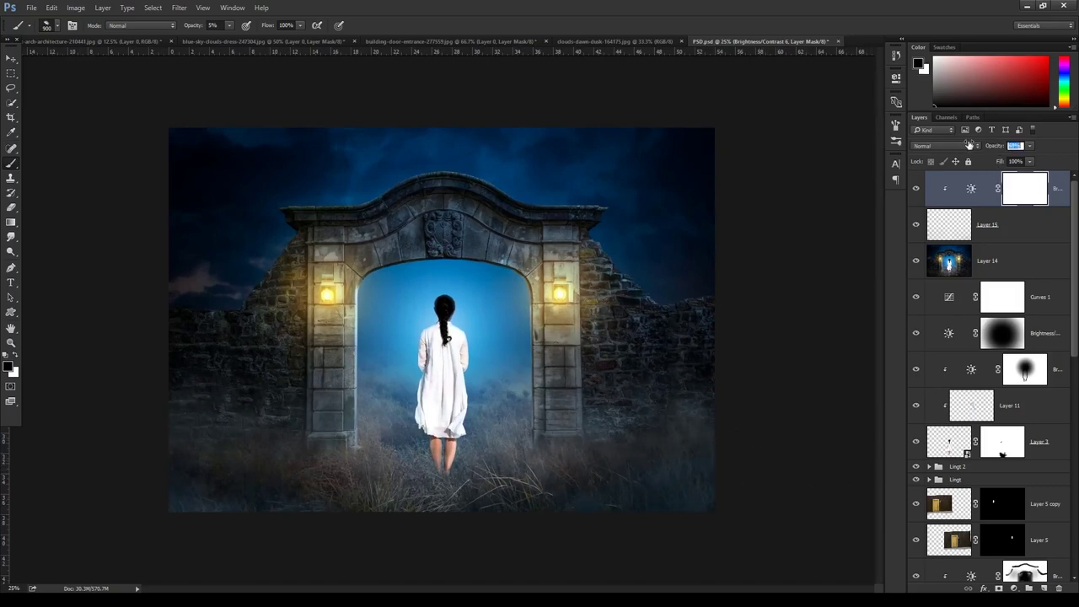
pyautogui.write('69')
pyautogui.click(1043, 588)
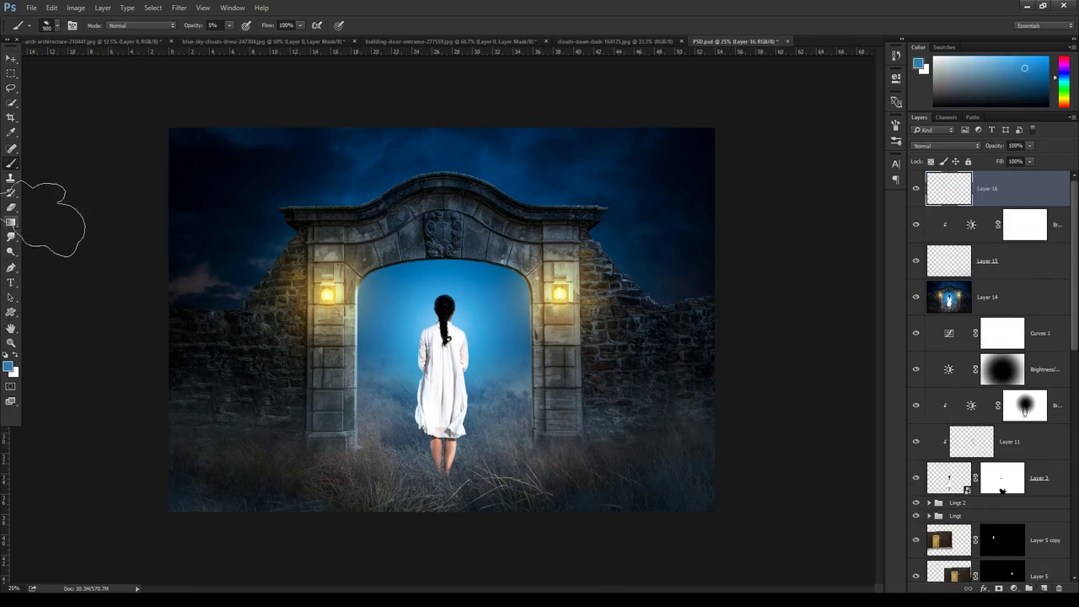
# On Layer 16, draw a black gradient up from the bottom edge at 65% opacity
pyautogui.click(11, 222)
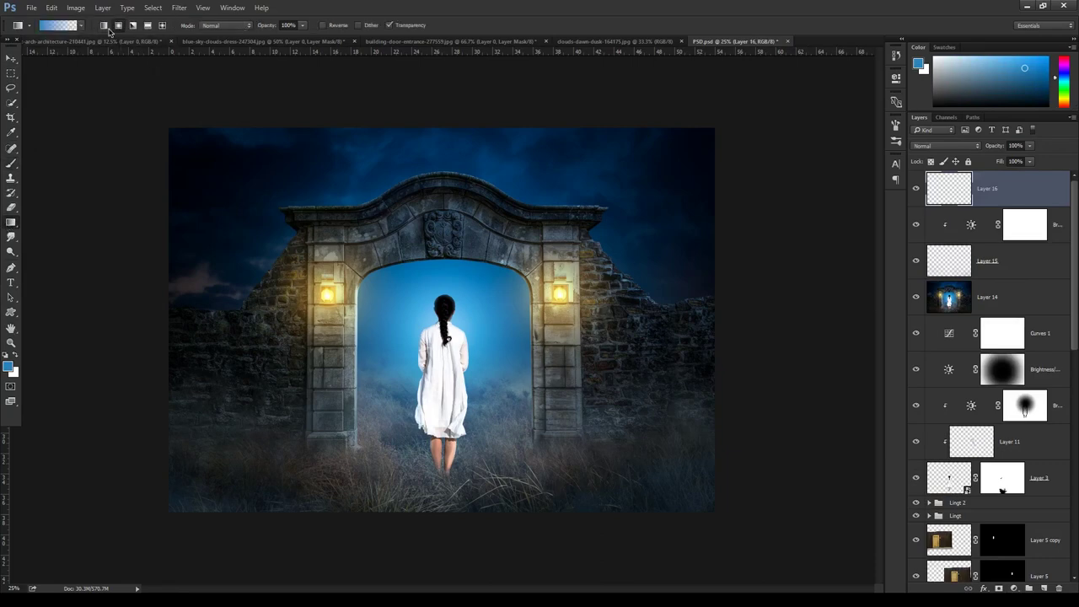
pyautogui.click(8, 364)
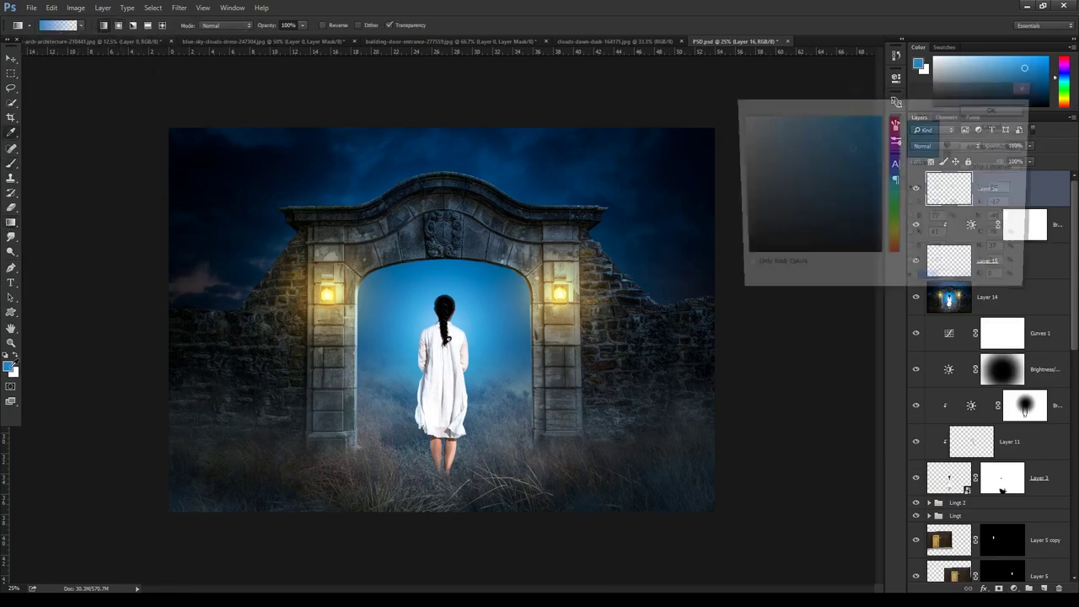
pyautogui.click(995, 117)
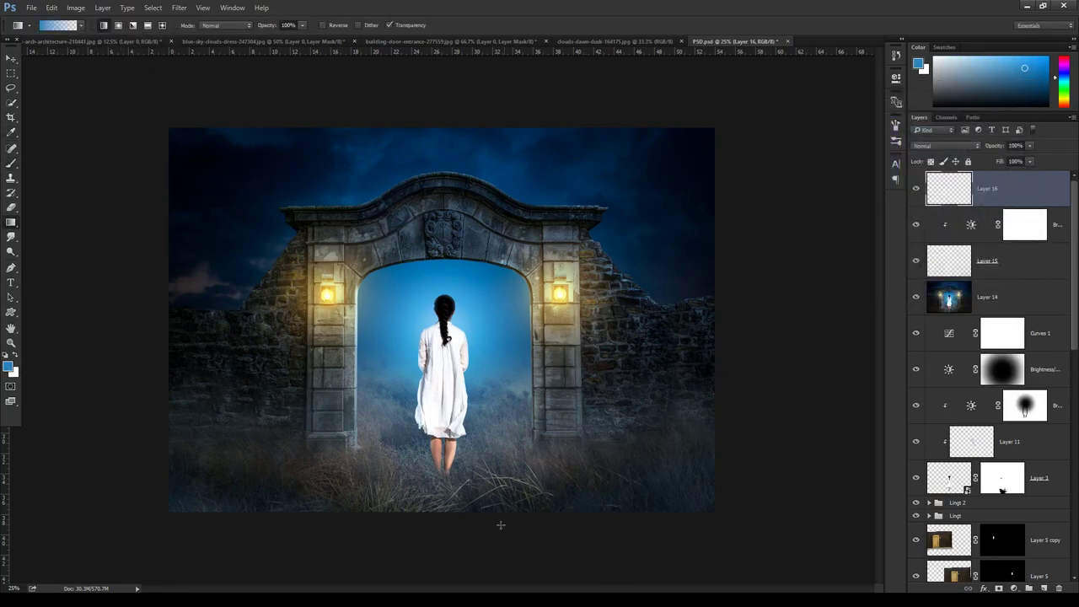
pyautogui.moveTo(503, 530); pyautogui.dragTo(510, 478)
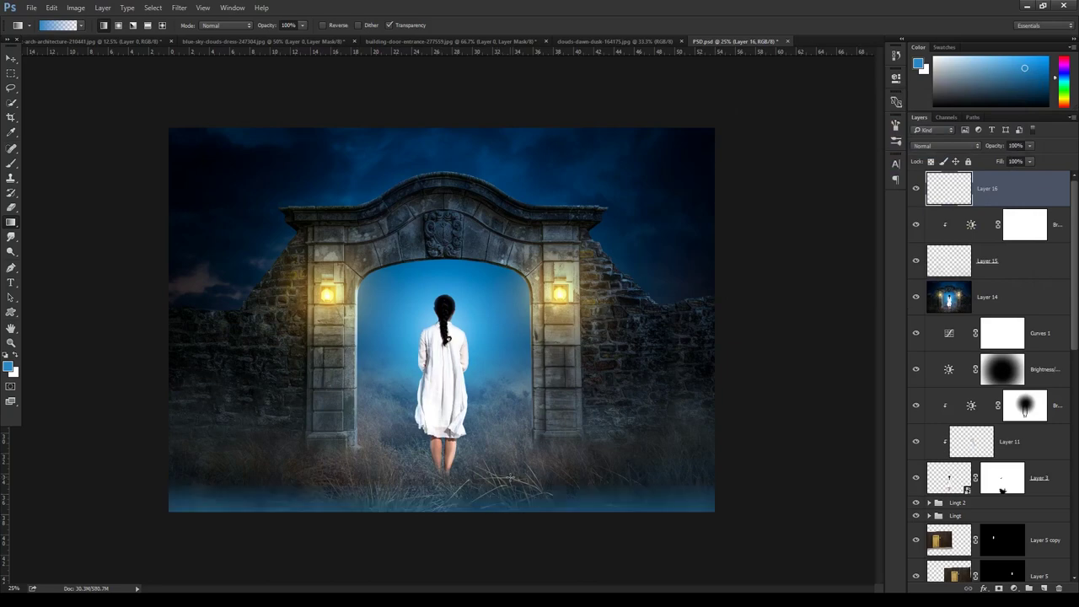
pyautogui.hotkey('ctrl', 'z')
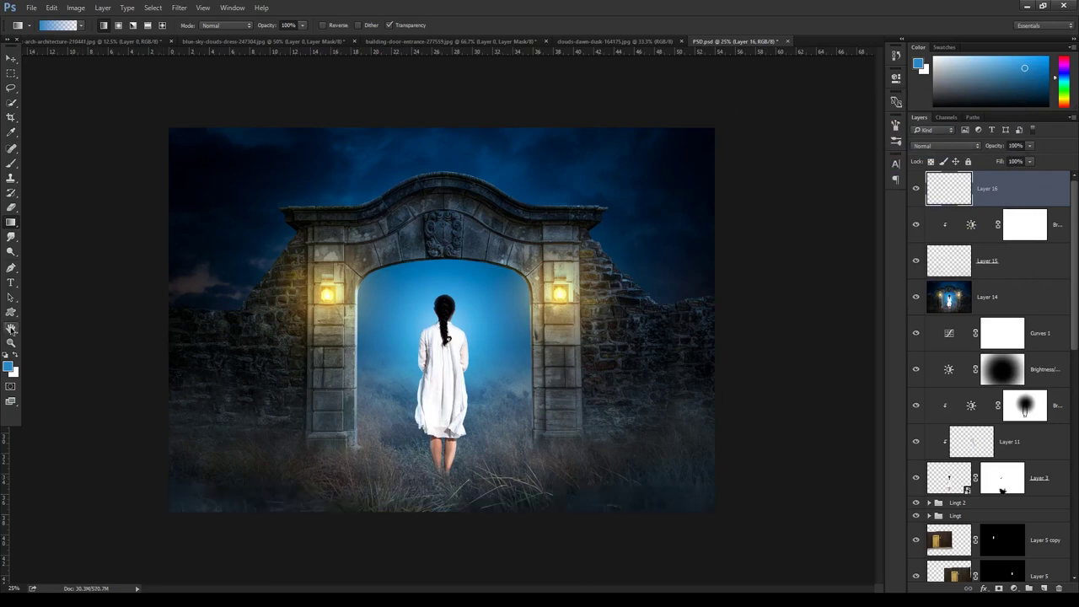
pyautogui.press('d')
pyautogui.moveTo(462, 563); pyautogui.dragTo(474, 477)
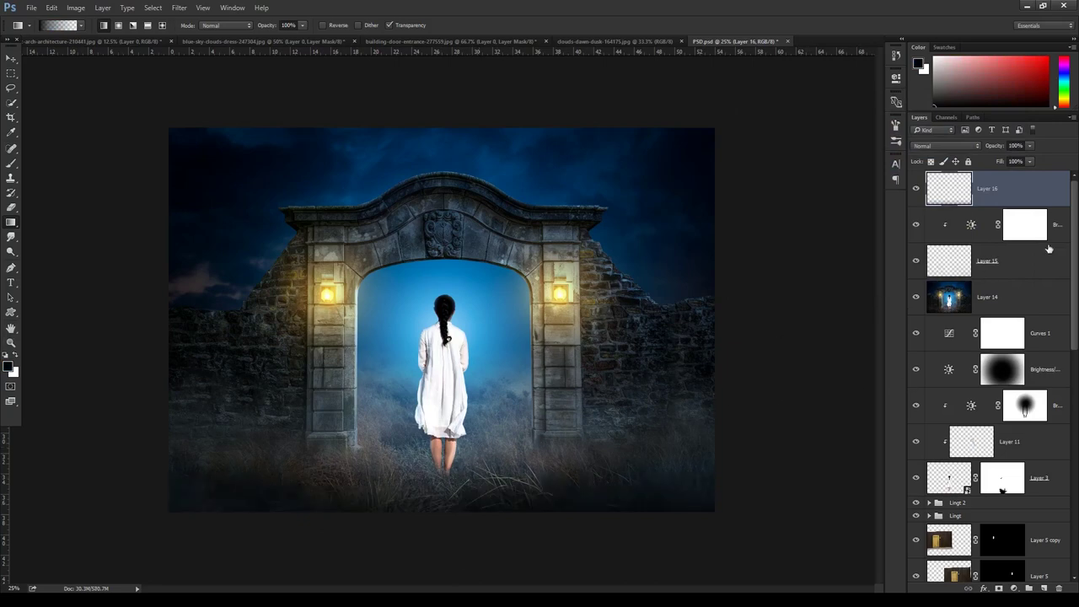
pyautogui.moveTo(993, 149); pyautogui.dragTo(970, 149)
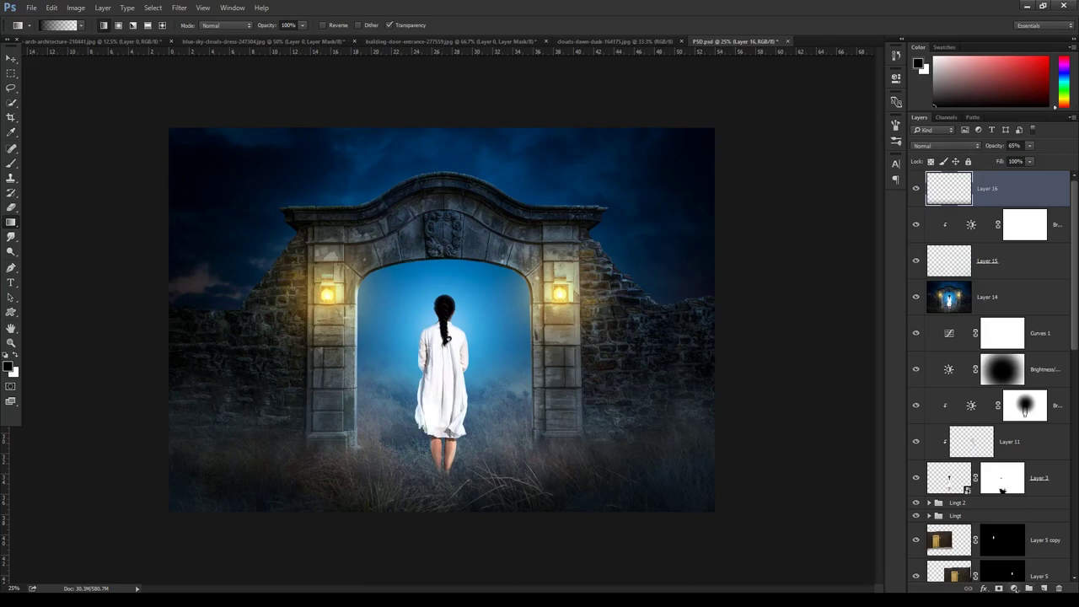
pyautogui.click(1014, 587)
pyautogui.click(1004, 413)
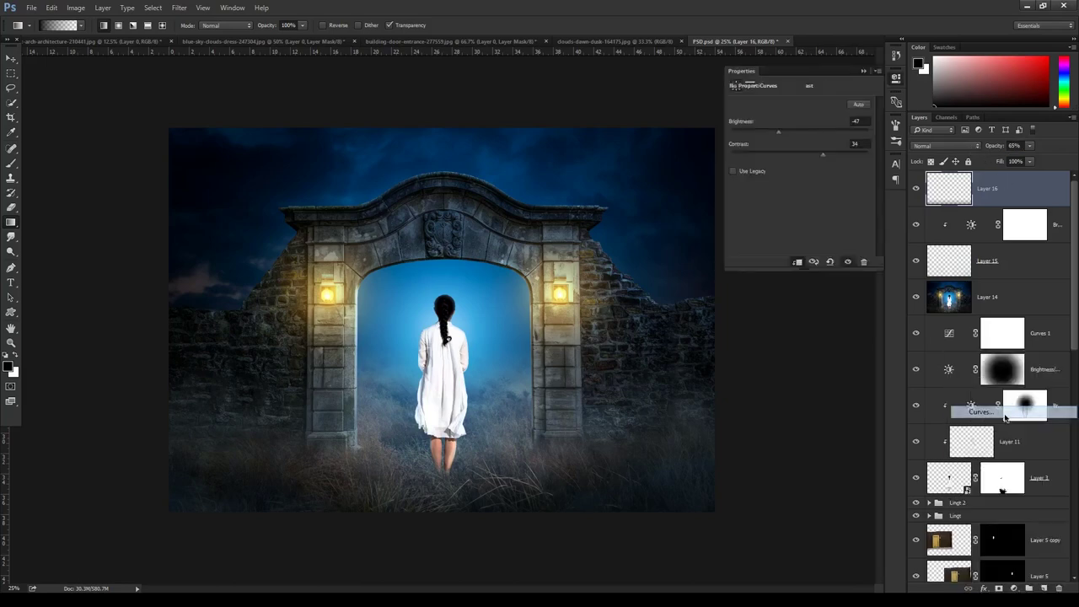
# In Curves, pull the RGB curve down to darken and raise the Blue curve
pyautogui.click(777, 216)
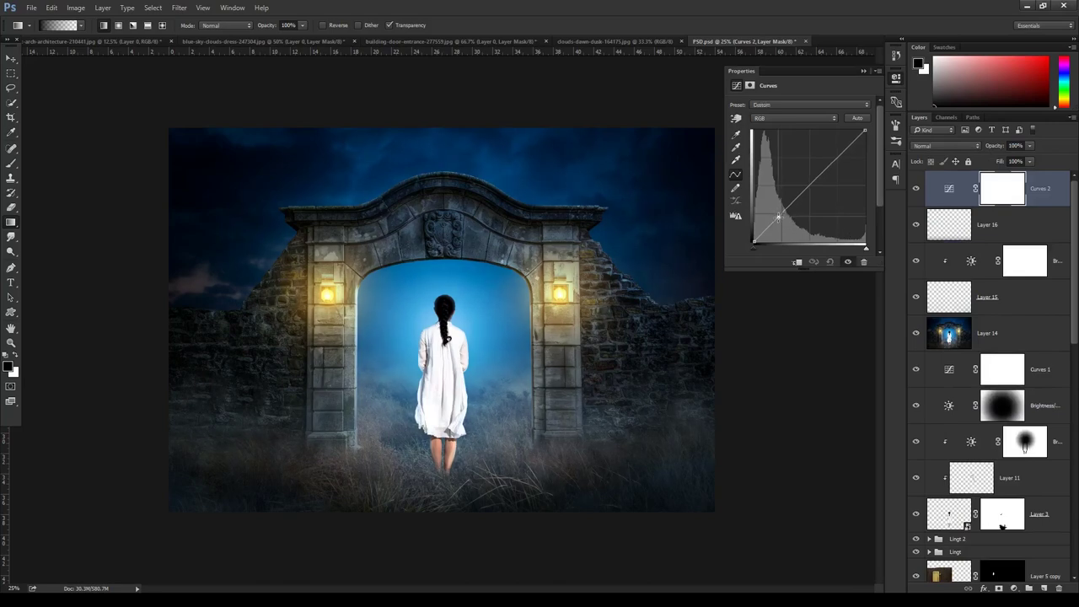
pyautogui.click(801, 193)
pyautogui.moveTo(801, 193); pyautogui.dragTo(802, 199)
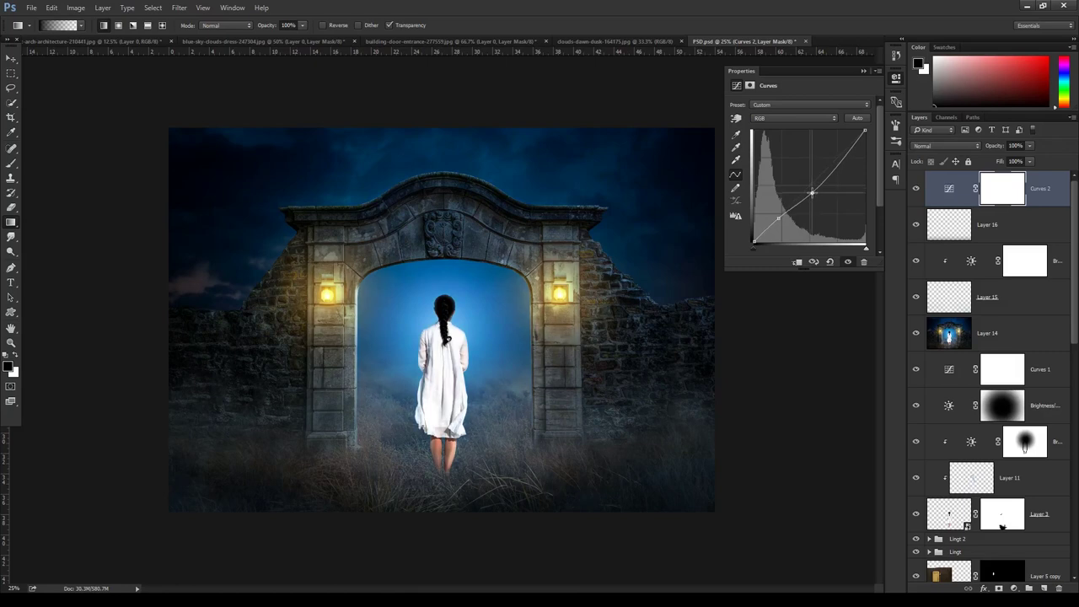
pyautogui.click(797, 118)
pyautogui.click(814, 155)
pyautogui.moveTo(815, 172); pyautogui.dragTo(809, 183)
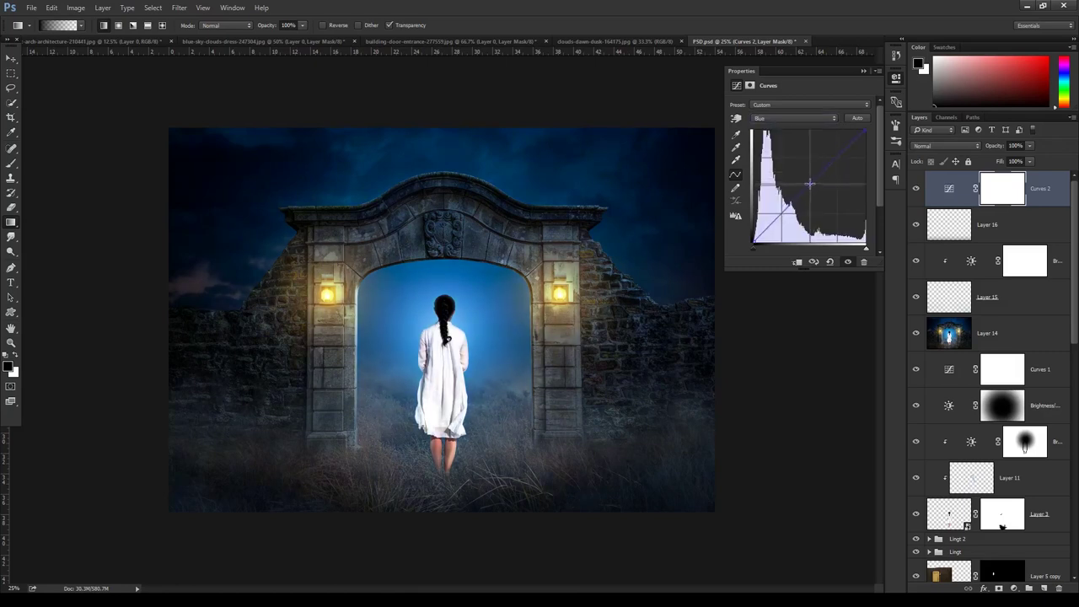
pyautogui.moveTo(866, 129); pyautogui.dragTo(858, 135)
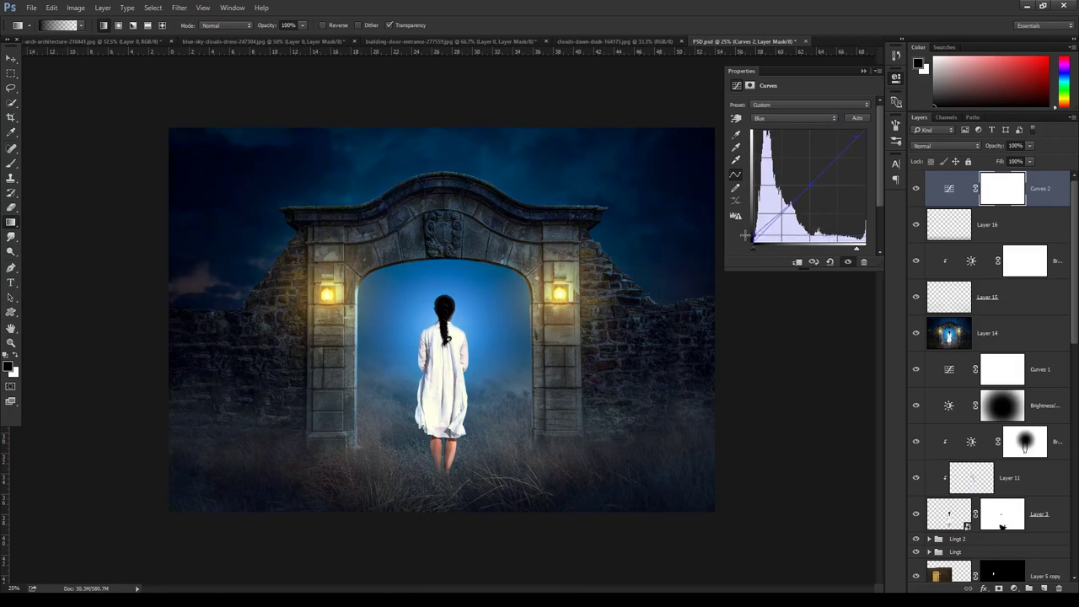
# Lower the Green highlights and cut Red in the shadows, then compare before and after
pyautogui.click(797, 117)
pyautogui.click(796, 142)
pyautogui.moveTo(864, 129); pyautogui.dragTo(864, 134)
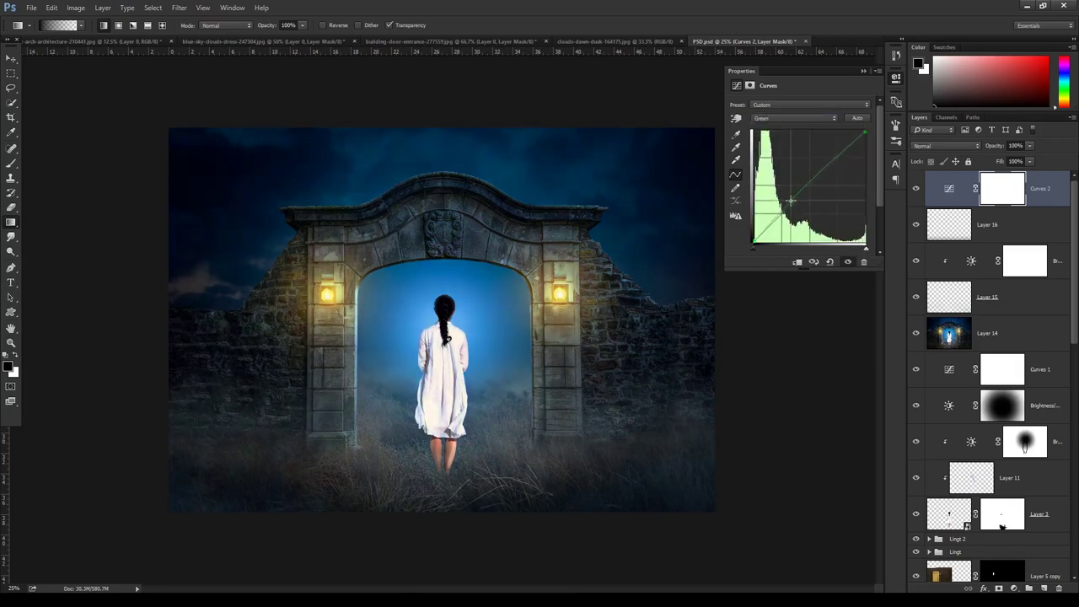
pyautogui.click(796, 117)
pyautogui.click(792, 129)
pyautogui.moveTo(750, 243); pyautogui.dragTo(756, 241)
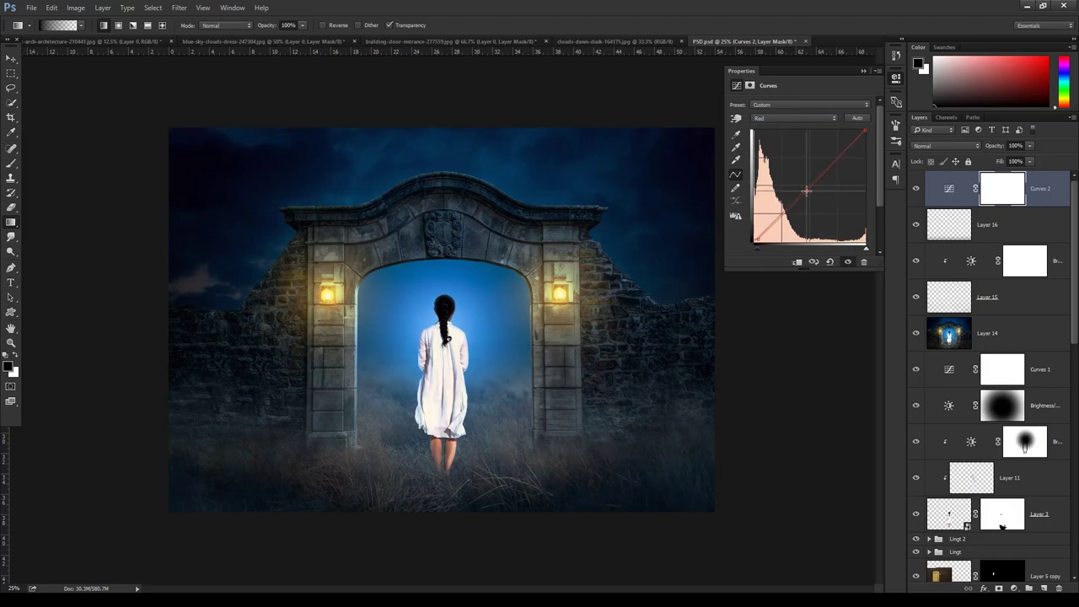
pyautogui.click(809, 193)
pyautogui.click(864, 73)
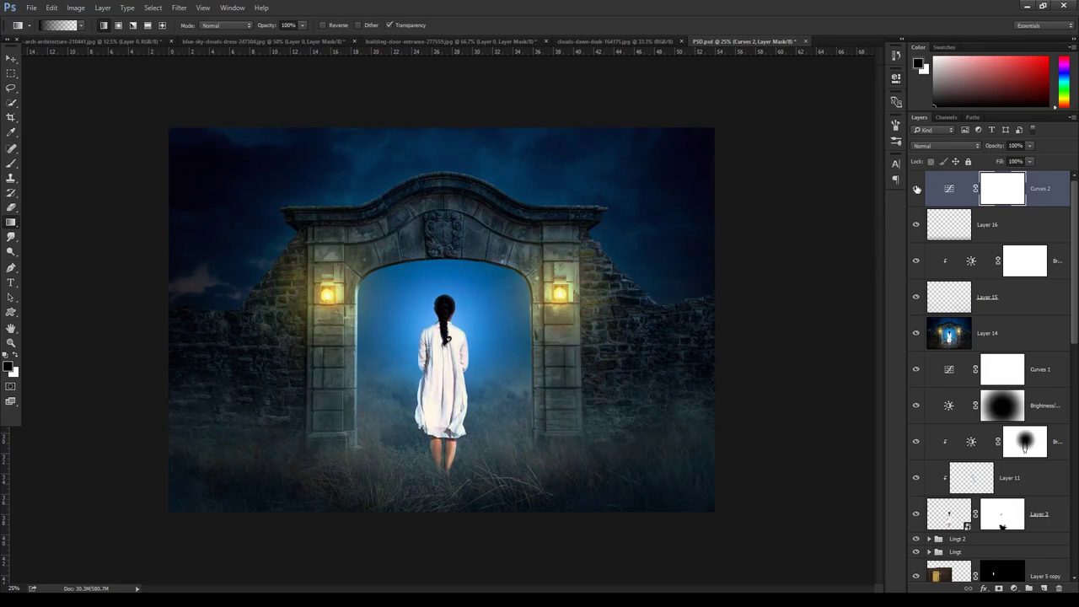
pyautogui.click(917, 189)
pyautogui.click(916, 189)
pyautogui.click(1014, 588)
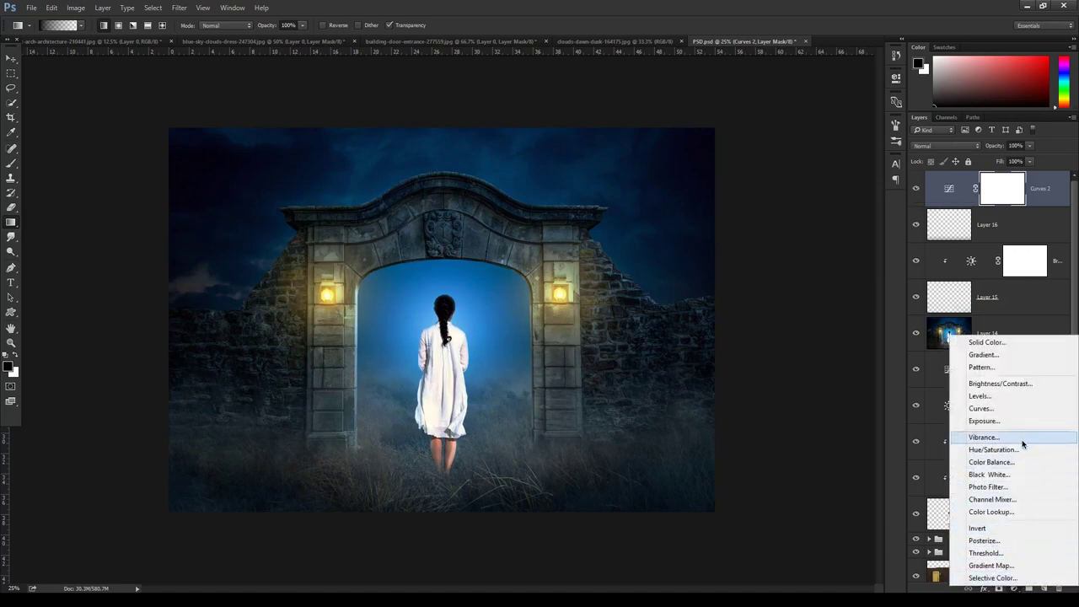
pyautogui.click(959, 396)
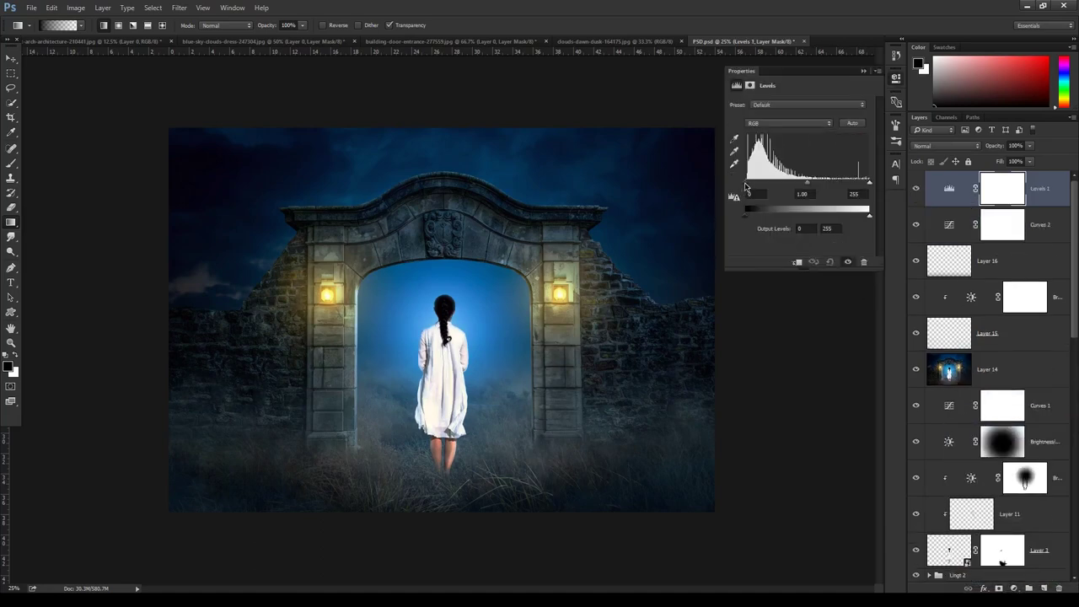
# Set Levels 1 black input to 6 and white input to 249, then compare with adjustments hidden
pyautogui.moveTo(747, 186); pyautogui.dragTo(751, 187)
pyautogui.moveTo(748, 187); pyautogui.dragTo(766, 192)
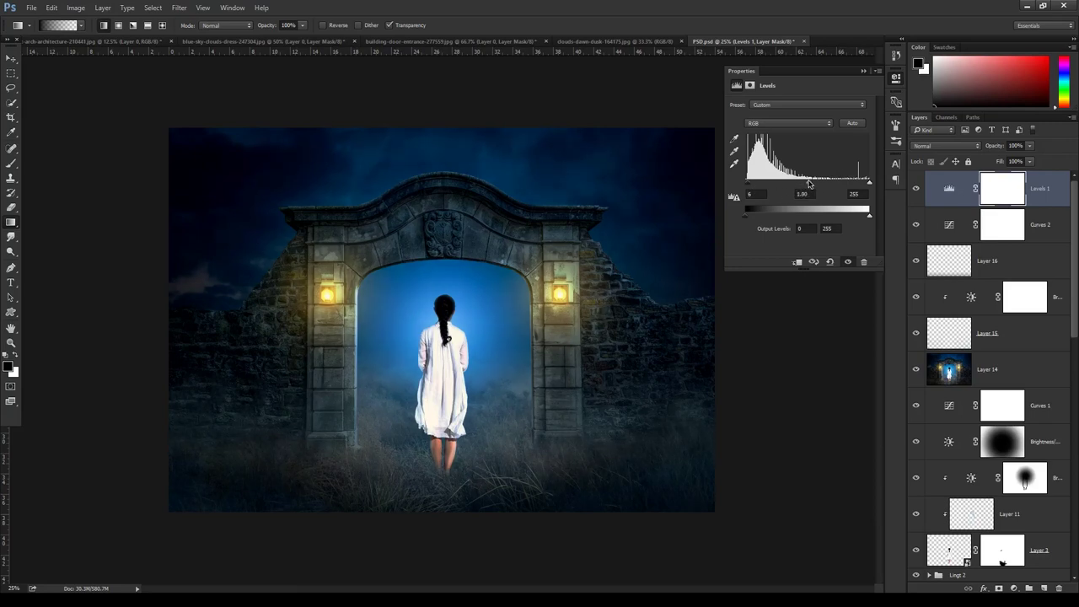
pyautogui.moveTo(866, 183); pyautogui.dragTo(861, 184)
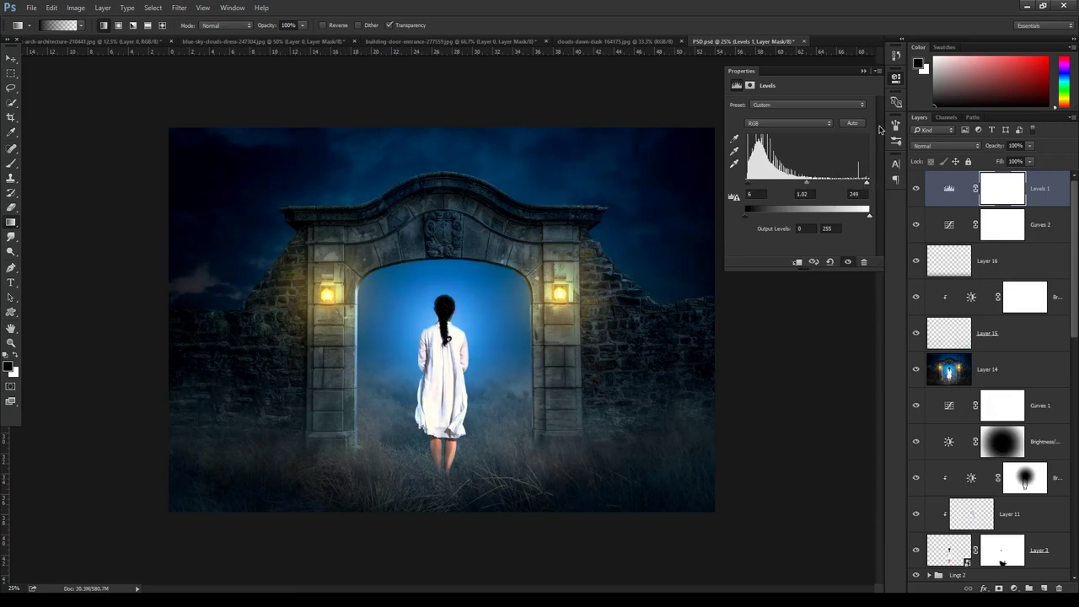
pyautogui.click(864, 71)
pyautogui.hotkey('ctrl', '-')
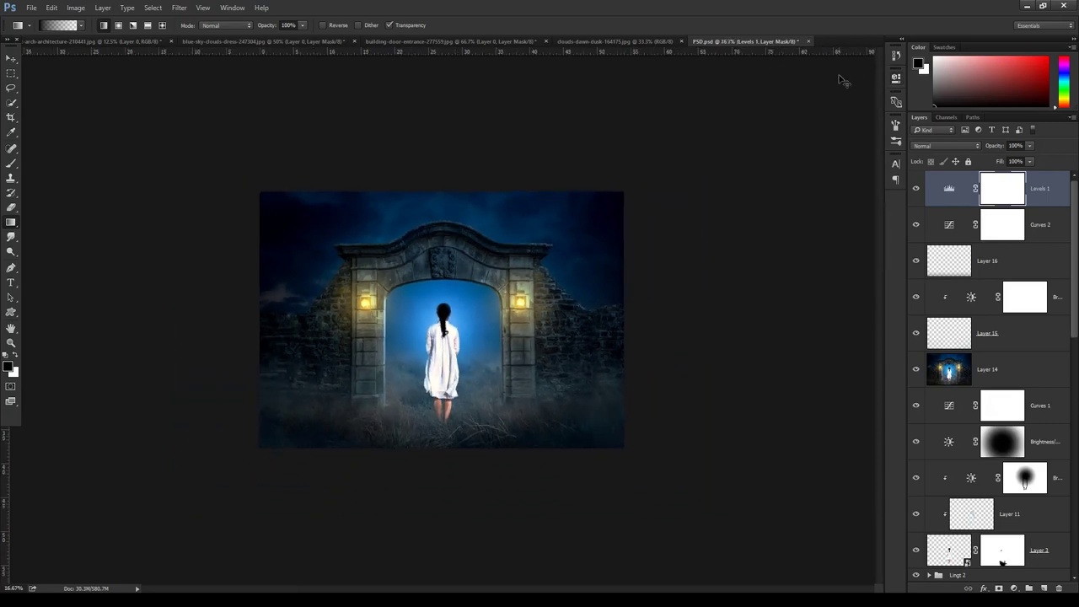
pyautogui.hotkey('ctrl', '-')
pyautogui.hotkey('ctrl', '+')
pyautogui.hotkey('ctrl', '+')
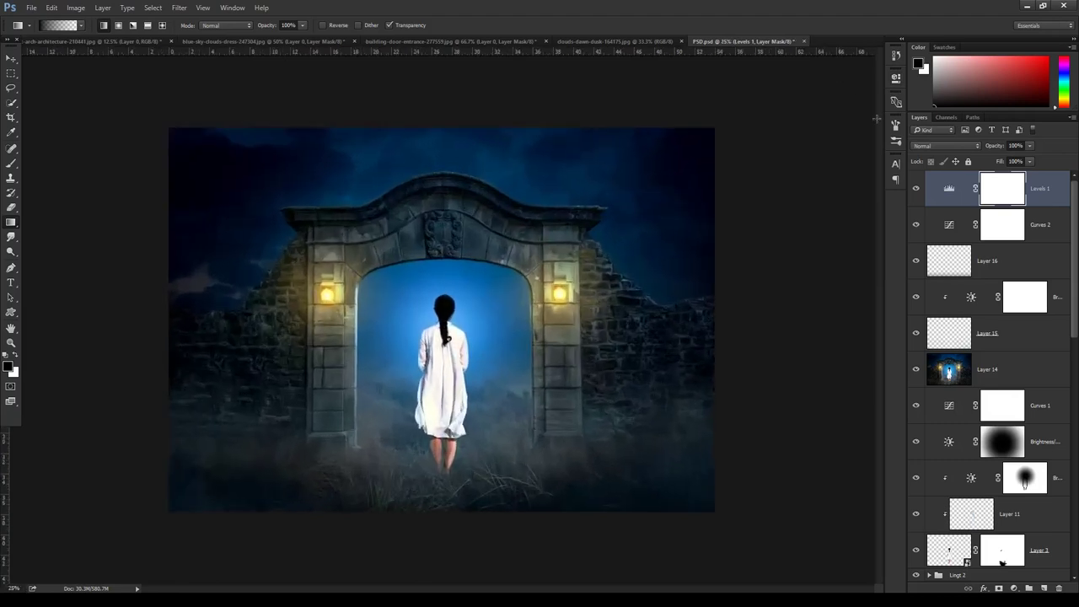
pyautogui.moveTo(916, 225); pyautogui.dragTo(916, 188)
# Add a Color Lookup adjustment layer using the Moonlight.3DL look
pyautogui.click(1029, 231)
pyautogui.click(1043, 194)
pyautogui.click(1013, 588)
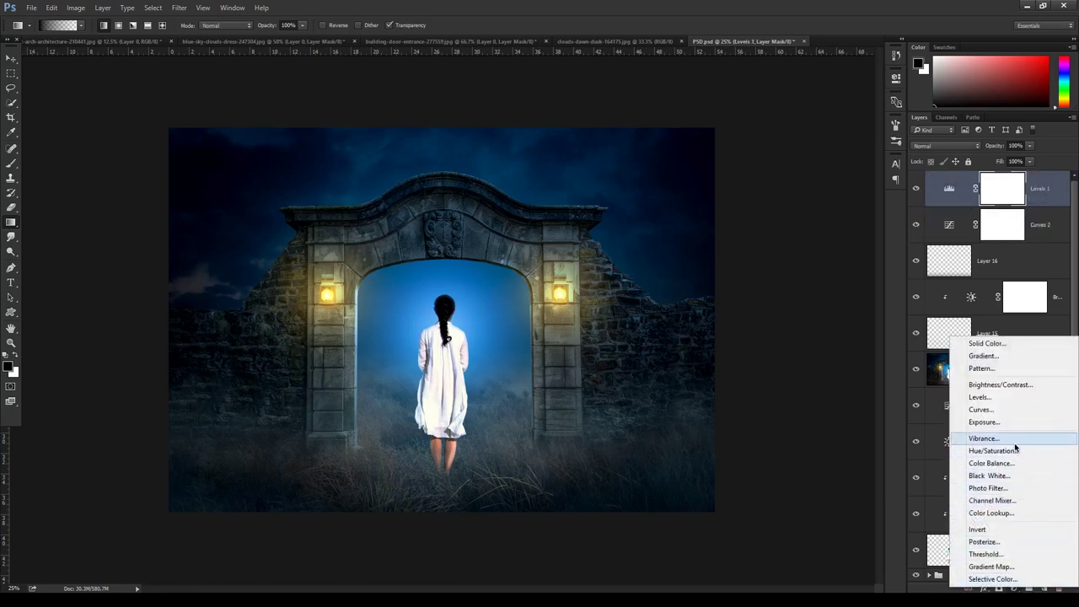
pyautogui.click(1003, 512)
pyautogui.click(801, 127)
pyautogui.click(819, 107)
pyautogui.click(822, 105)
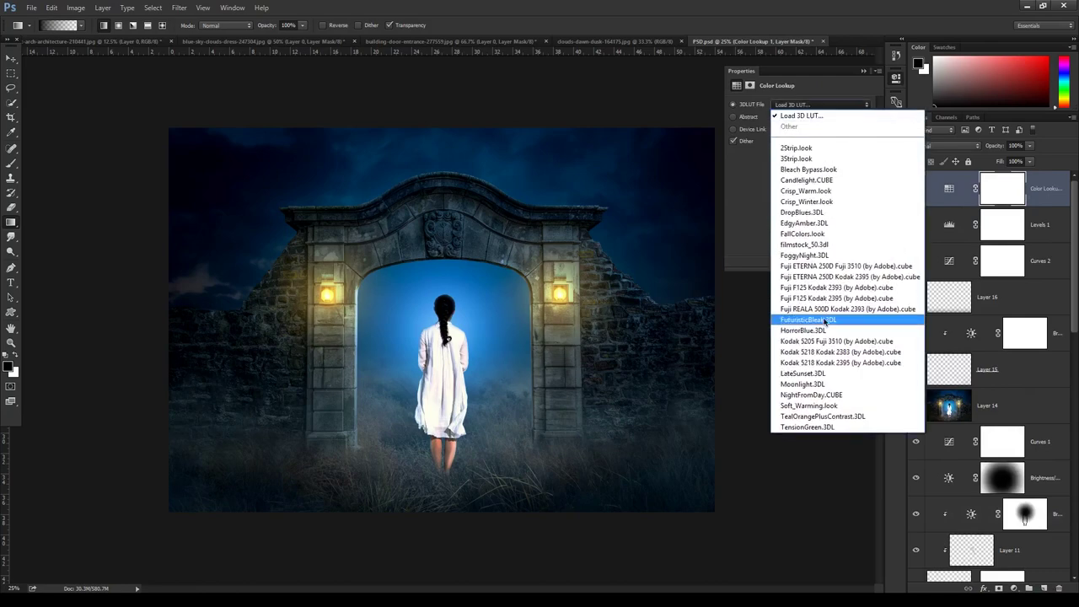
pyautogui.click(815, 384)
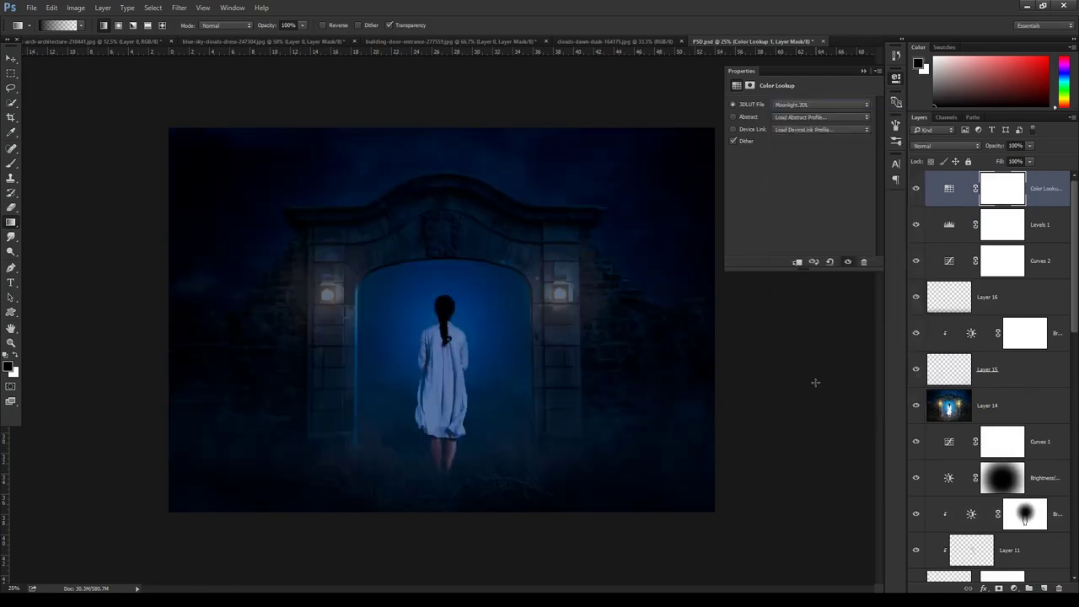
pyautogui.click(862, 72)
# Clip a Brightness/Contrast layer to the Color Lookup with Brightness 150
pyautogui.click(1015, 588)
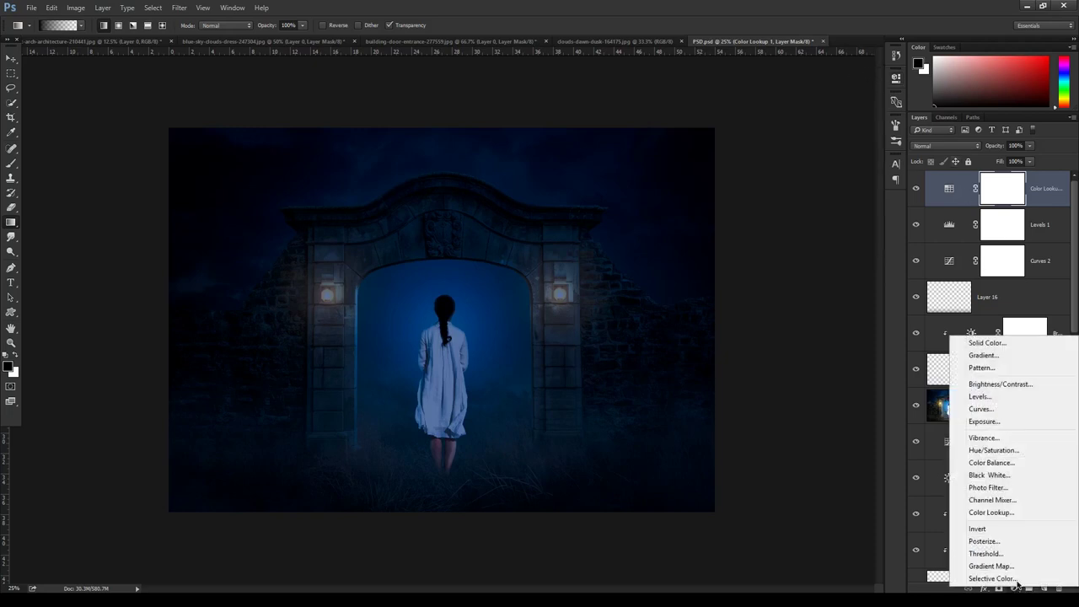
pyautogui.click(1012, 385)
pyautogui.click(799, 262)
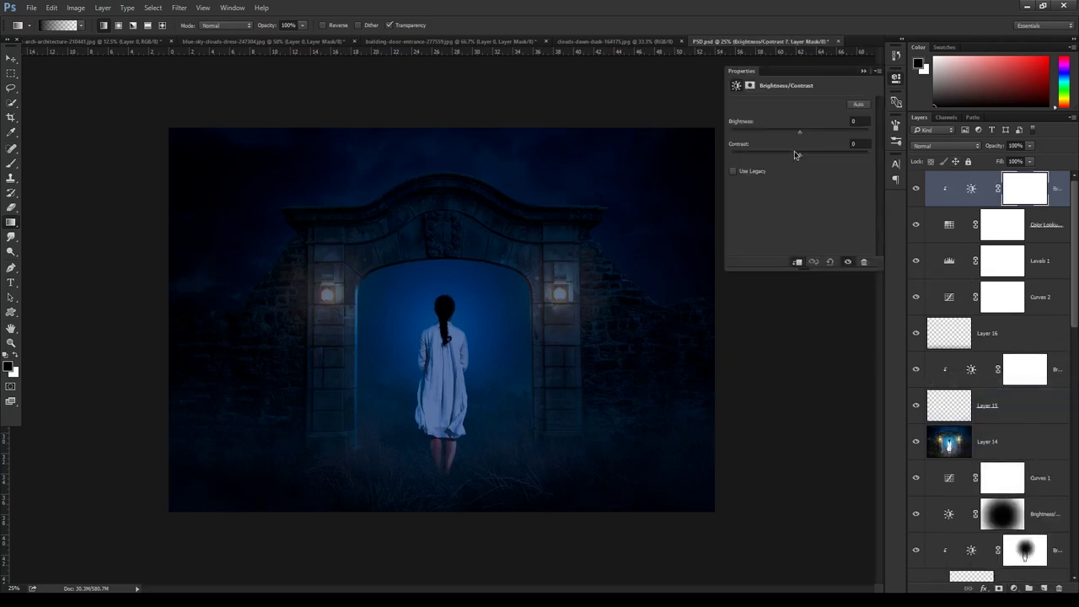
pyautogui.moveTo(816, 137); pyautogui.dragTo(872, 133)
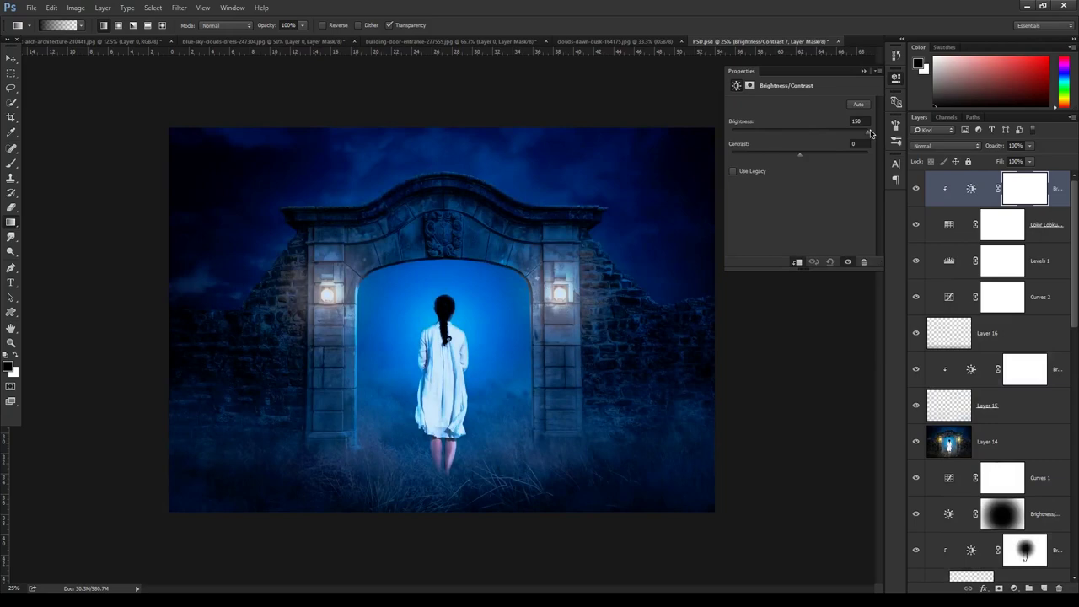
pyautogui.click(863, 76)
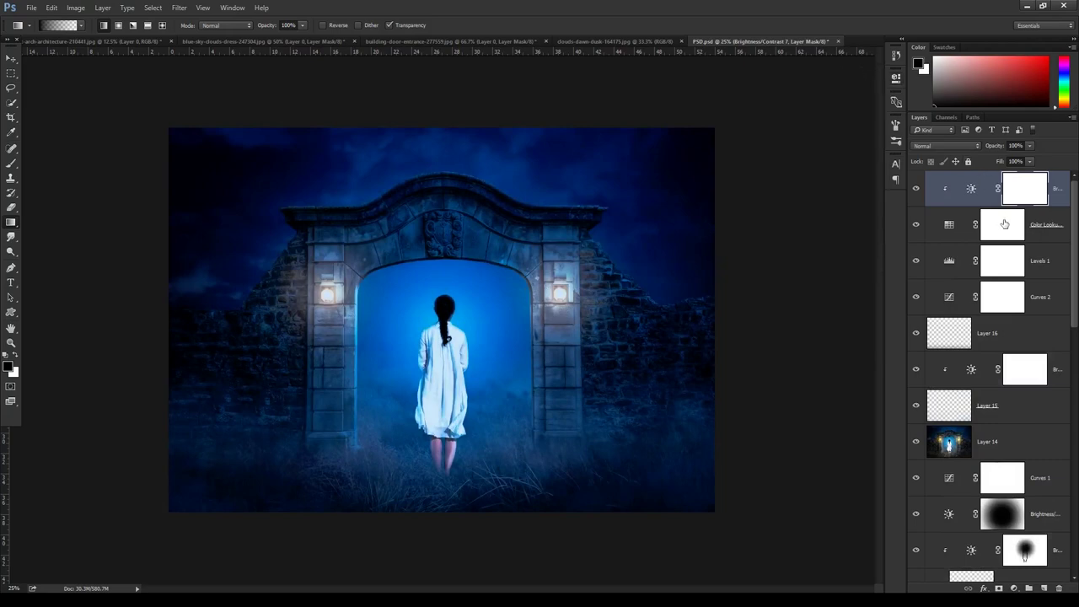
pyautogui.click(953, 224)
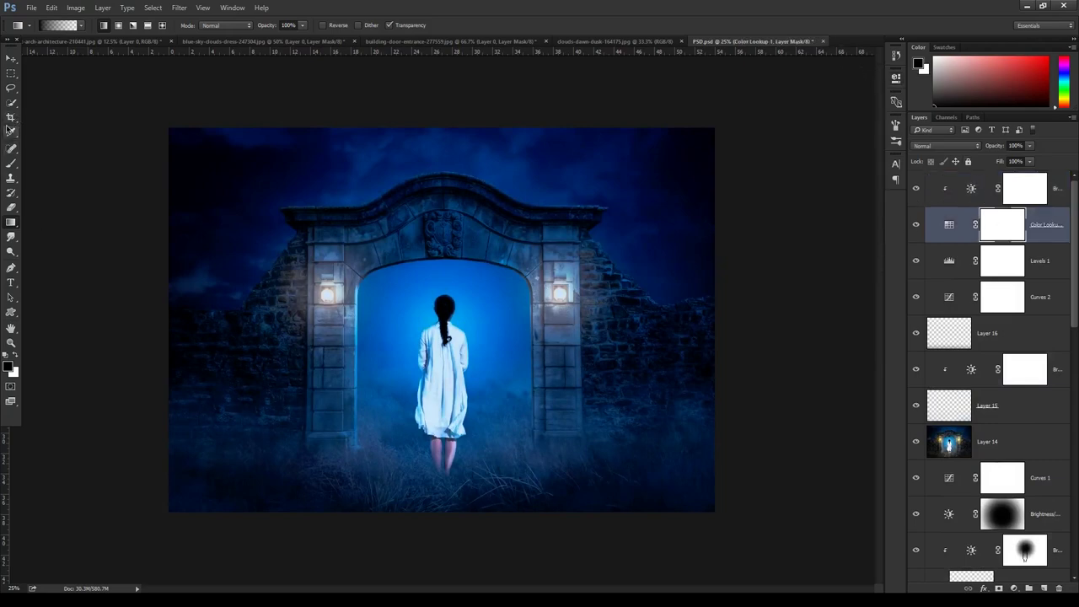
# Draw black radial gradients on the Color Lookup mask outward from the girl and gateway centre
pyautogui.click(118, 25)
pyautogui.moveTo(439, 357); pyautogui.dragTo(867, 56)
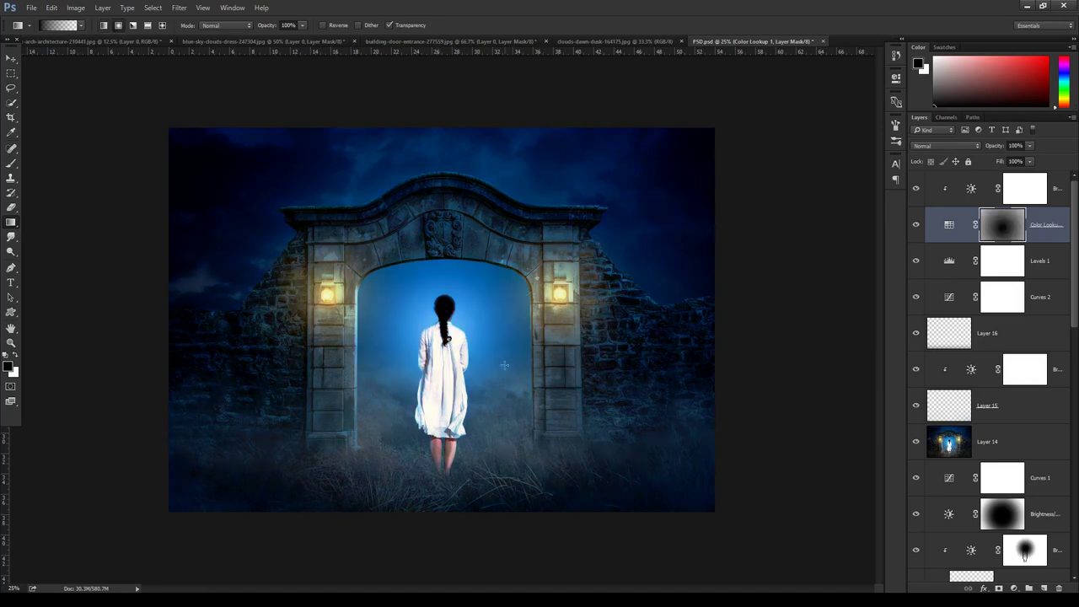
pyautogui.moveTo(451, 344); pyautogui.dragTo(624, 148)
pyautogui.moveTo(485, 290); pyautogui.dragTo(590, 145)
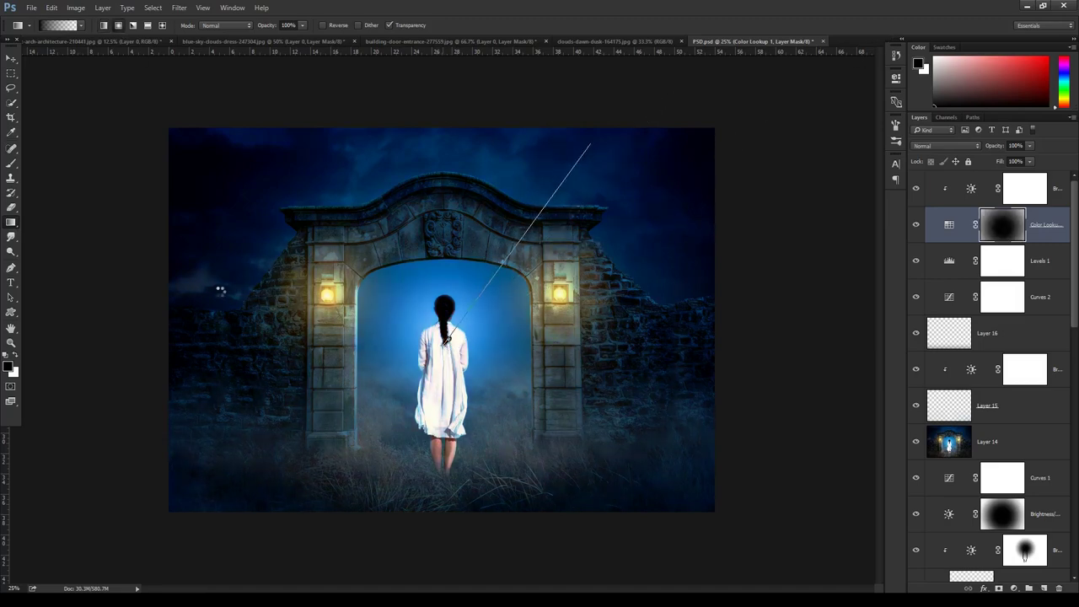
pyautogui.moveTo(342, 272); pyautogui.dragTo(486, 174)
pyautogui.moveTo(599, 274); pyautogui.dragTo(845, 167)
# Set the Color Lookup layer to Multiply blend mode at 23% opacity
pyautogui.click(974, 147)
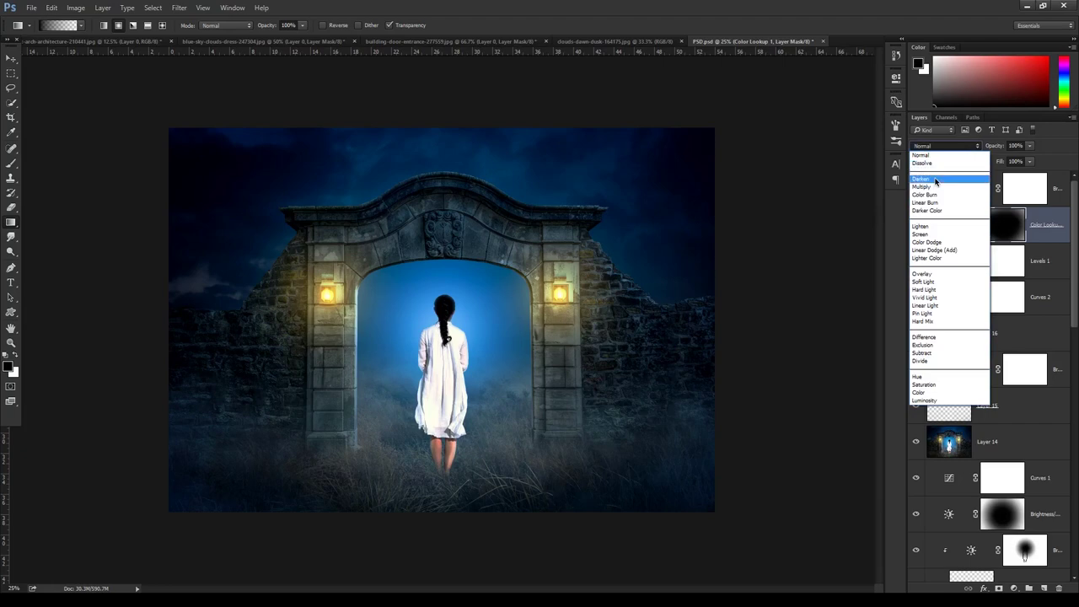
pyautogui.click(932, 181)
pyautogui.press('Down')
pyautogui.moveTo(1001, 151); pyautogui.dragTo(816, 147)
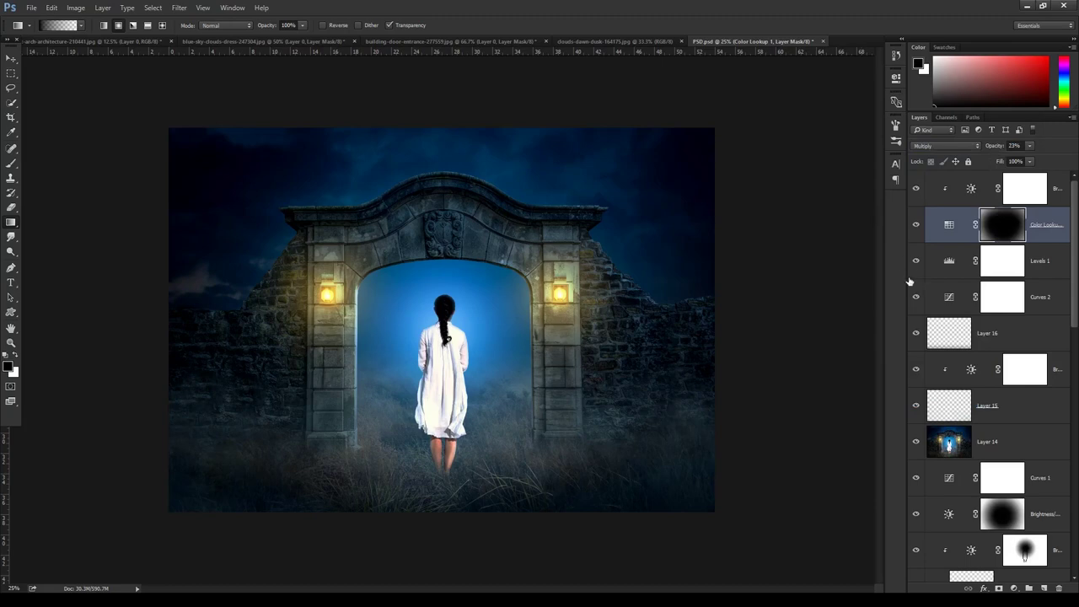
pyautogui.hotkey('ctrl', '+')
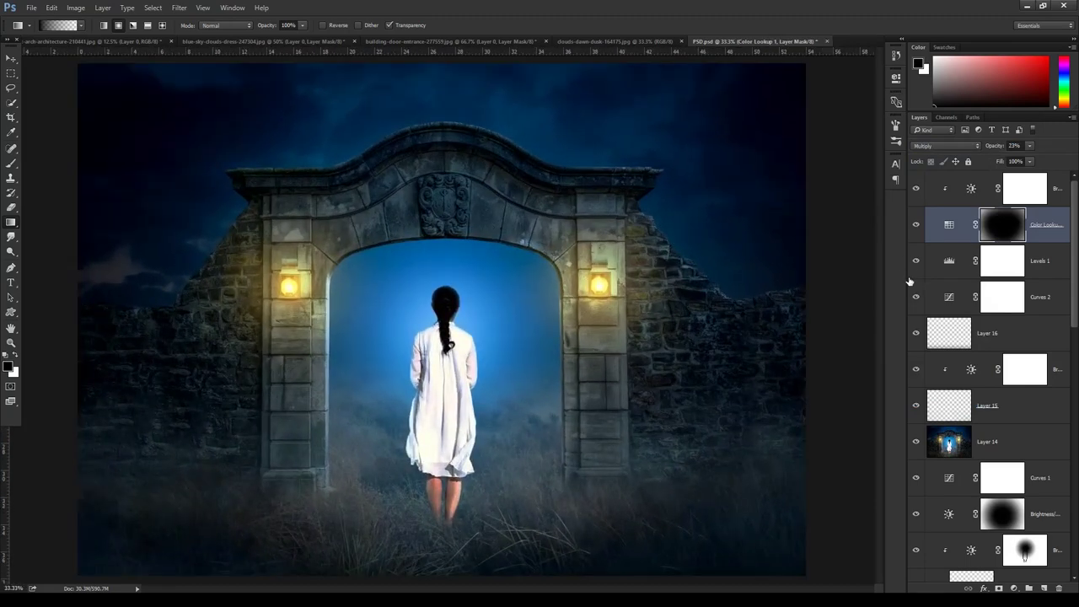
pyautogui.click(1044, 192)
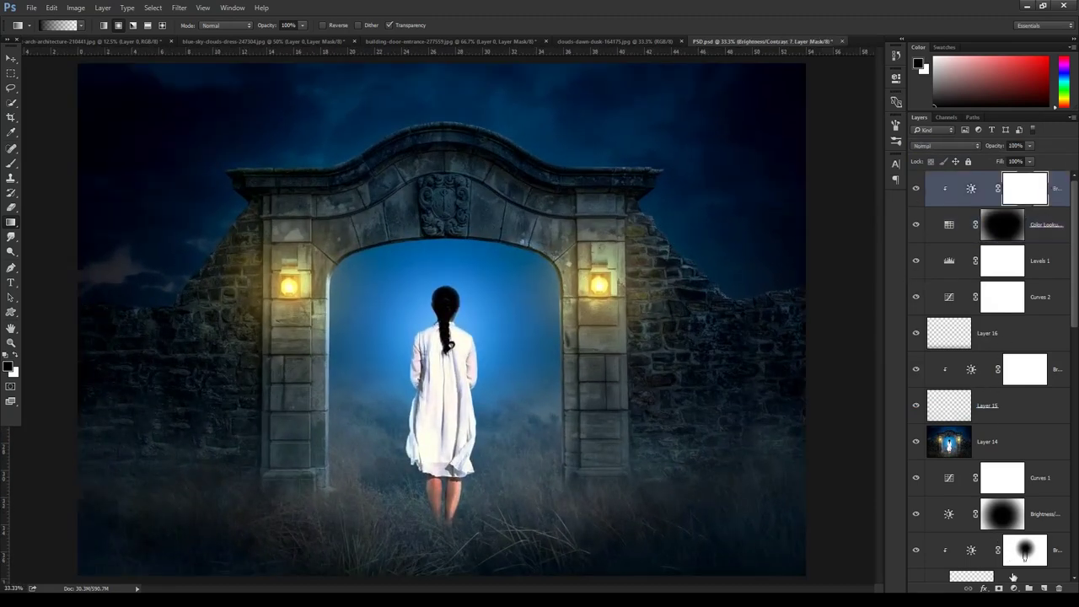
pyautogui.click(1014, 588)
pyautogui.click(1022, 467)
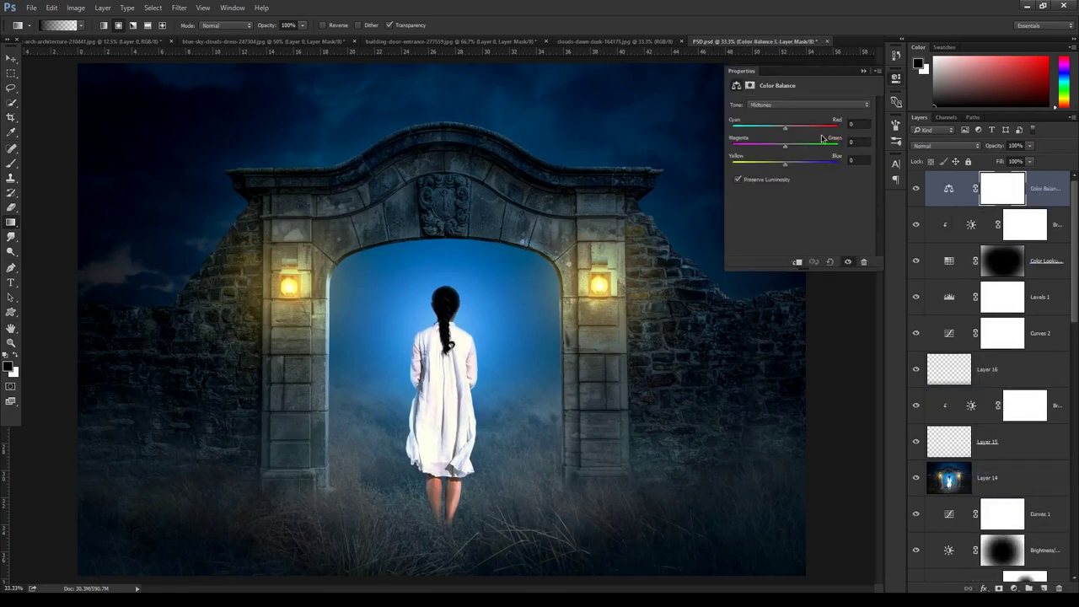
pyautogui.click(785, 107)
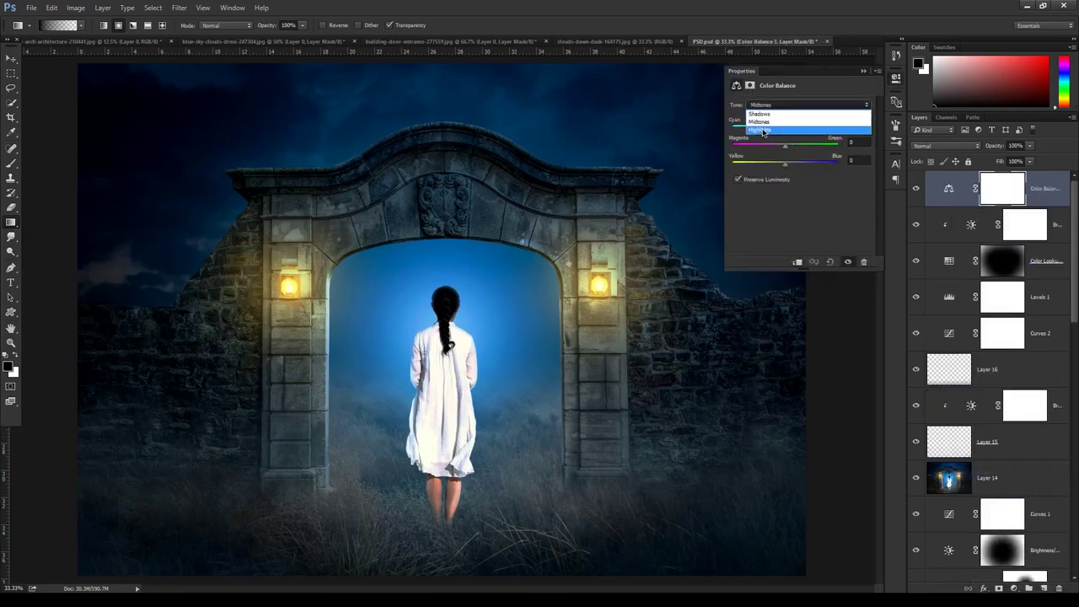
pyautogui.click(774, 127)
pyautogui.moveTo(774, 167); pyautogui.dragTo(768, 168)
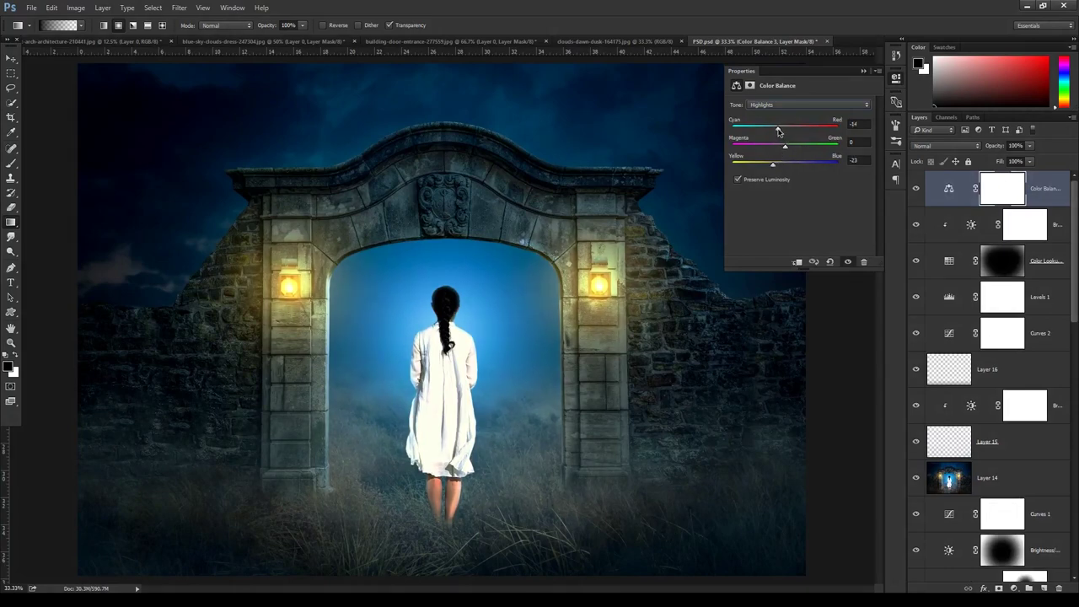
pyautogui.click(864, 70)
pyautogui.click(916, 189)
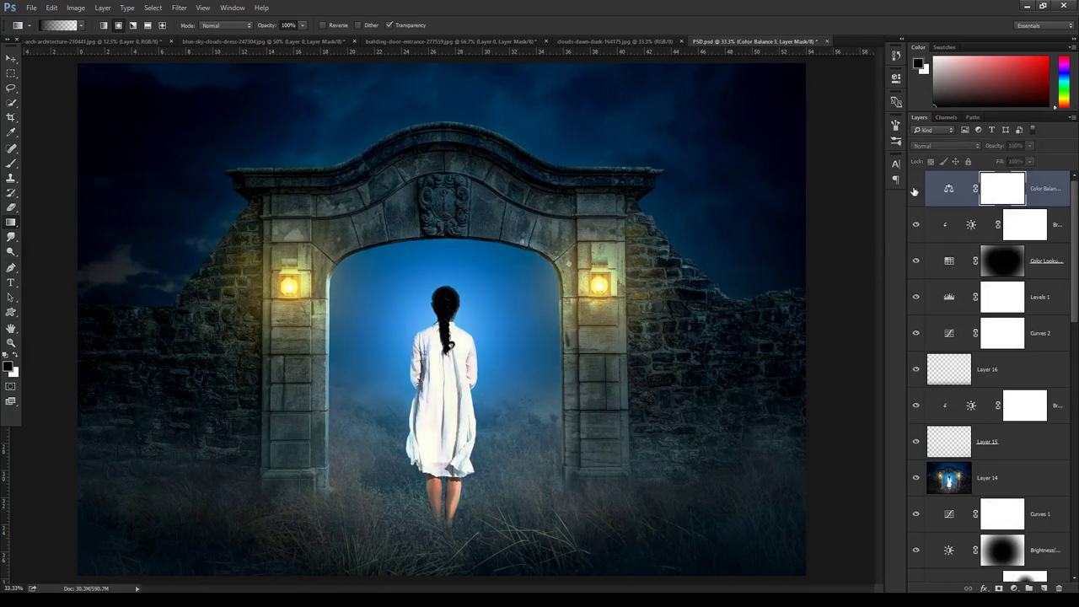
pyautogui.press('Delete')
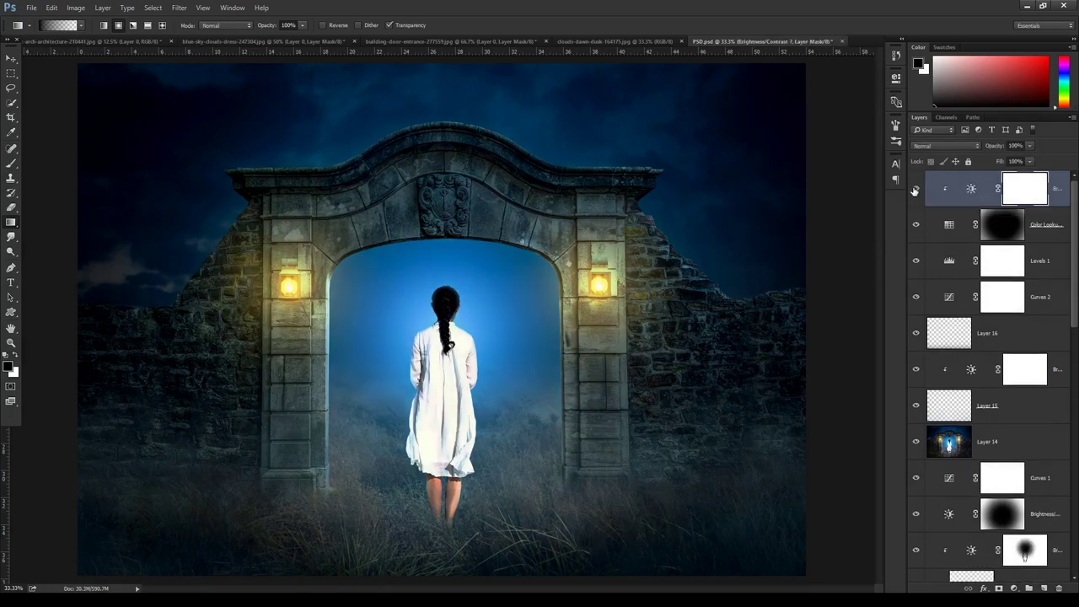
pyautogui.hotkey('ctrl', '-')
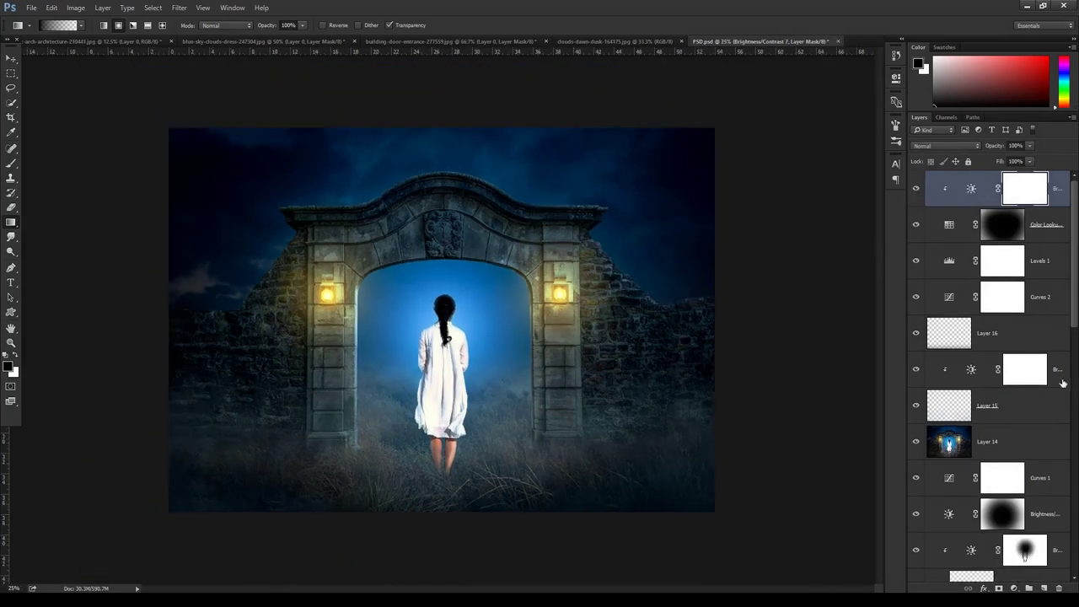
pyautogui.hotkey('ctrl', 'alt', 'shift', 'e')
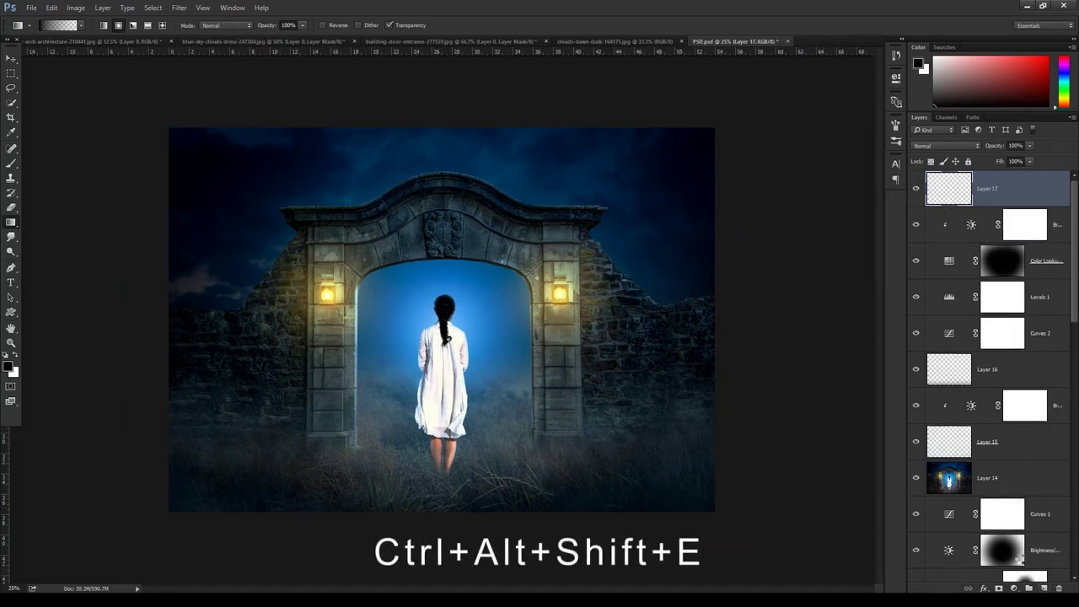
# In Camera Raw on the merged layer, set Exposure +0.15, Contrast +10 and boost vibrance
pyautogui.click(179, 8)
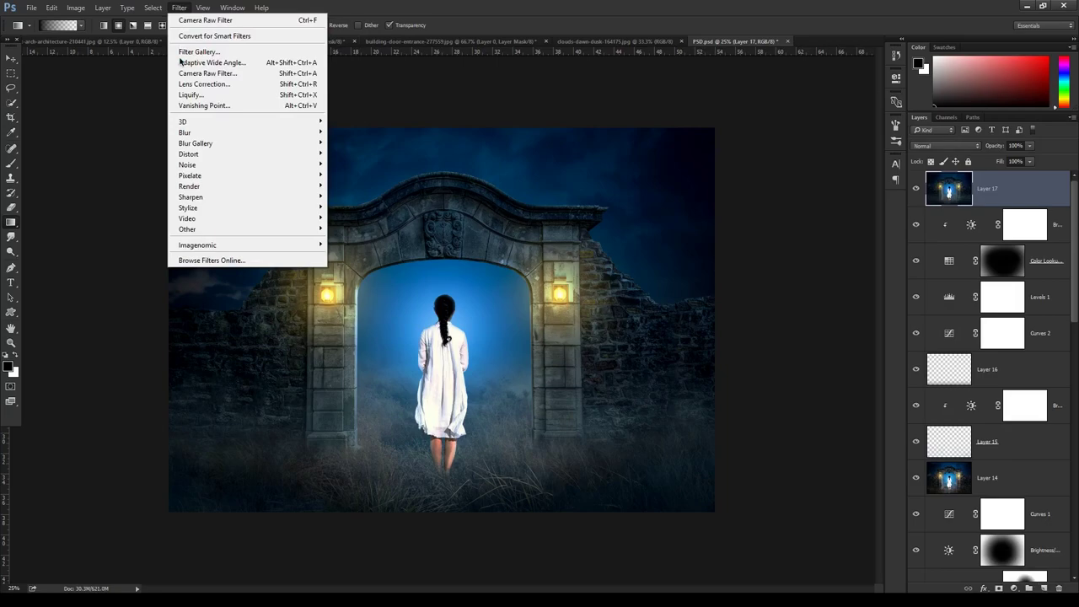
pyautogui.click(219, 74)
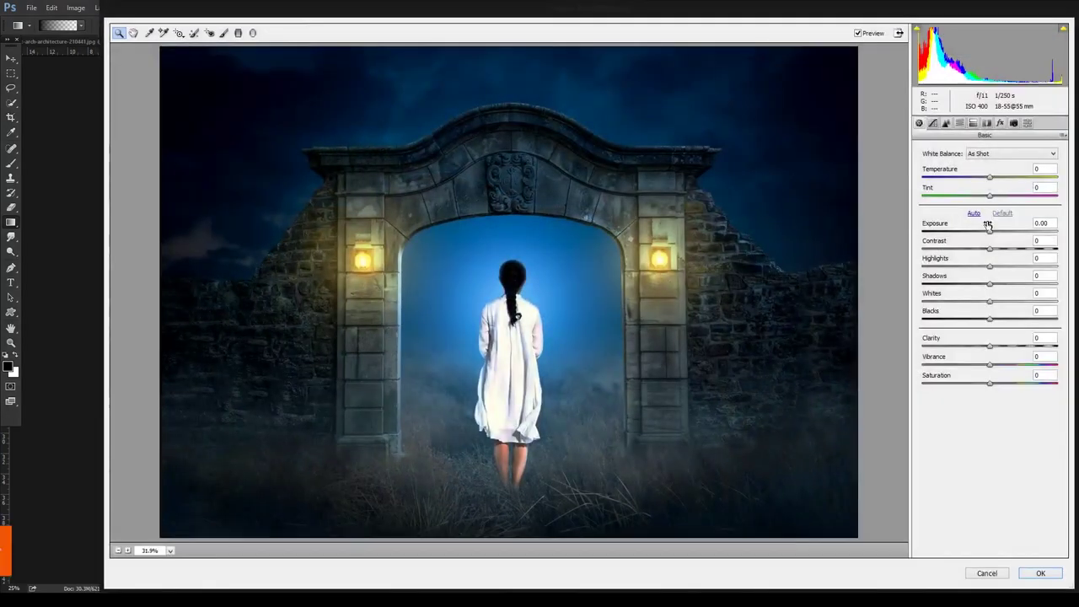
pyautogui.moveTo(990, 230)
pyautogui.mouseDown()
pyautogui.moveTo(996, 249)
pyautogui.moveTo(972, 285)
pyautogui.moveTo(993, 284)
pyautogui.moveTo(948, 302)
pyautogui.moveTo(992, 321)
pyautogui.mouseUp()
pyautogui.click(995, 266)
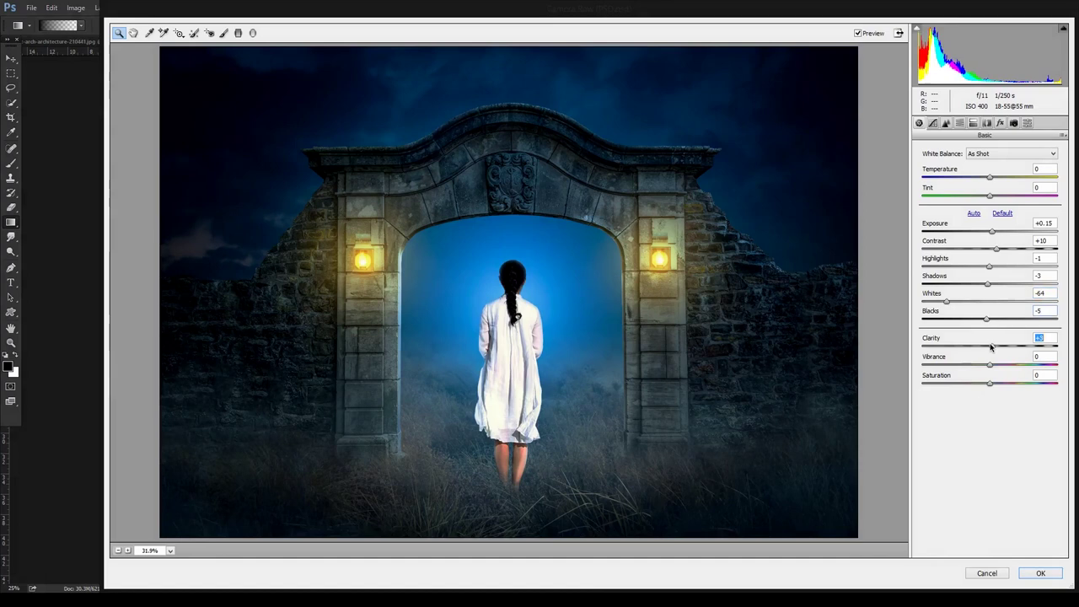
pyautogui.moveTo(995, 364); pyautogui.dragTo(1003, 364)
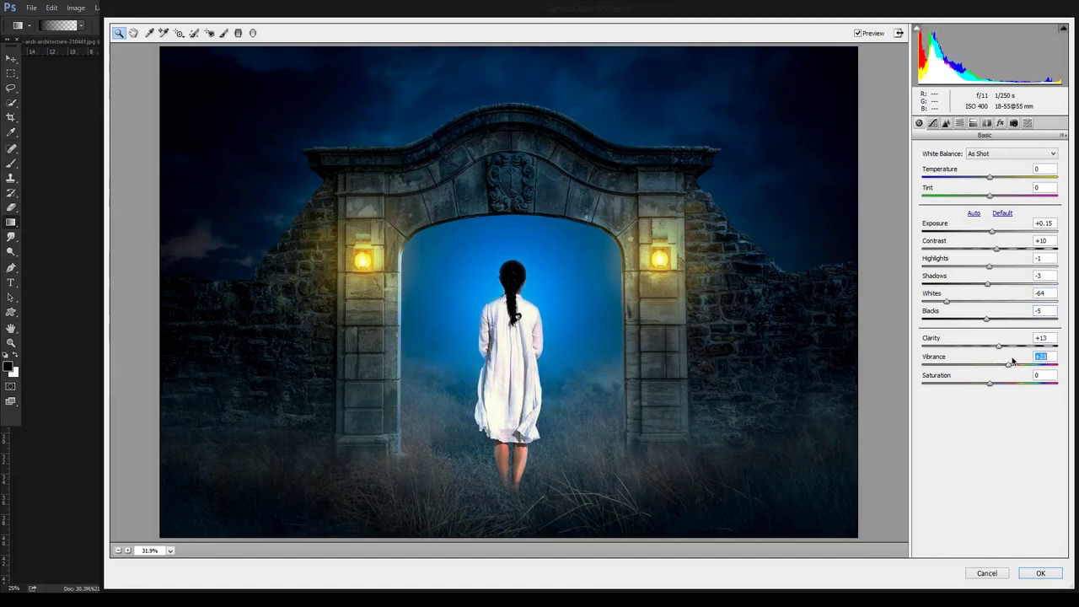
# Set tone curve Lights +13, raise Highlights, adjust Shadows, and apply the Camera Raw grade
pyautogui.click(946, 123)
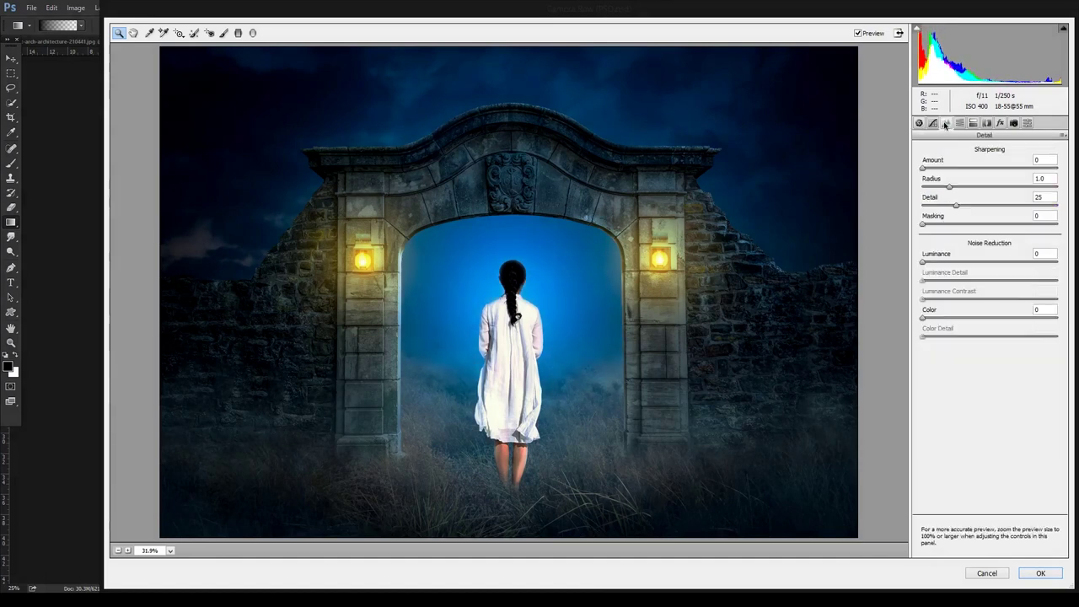
pyautogui.click(933, 123)
pyautogui.moveTo(990, 345); pyautogui.dragTo(1000, 345)
pyautogui.press('Down')
pyautogui.press('Down')
pyautogui.press('Down')
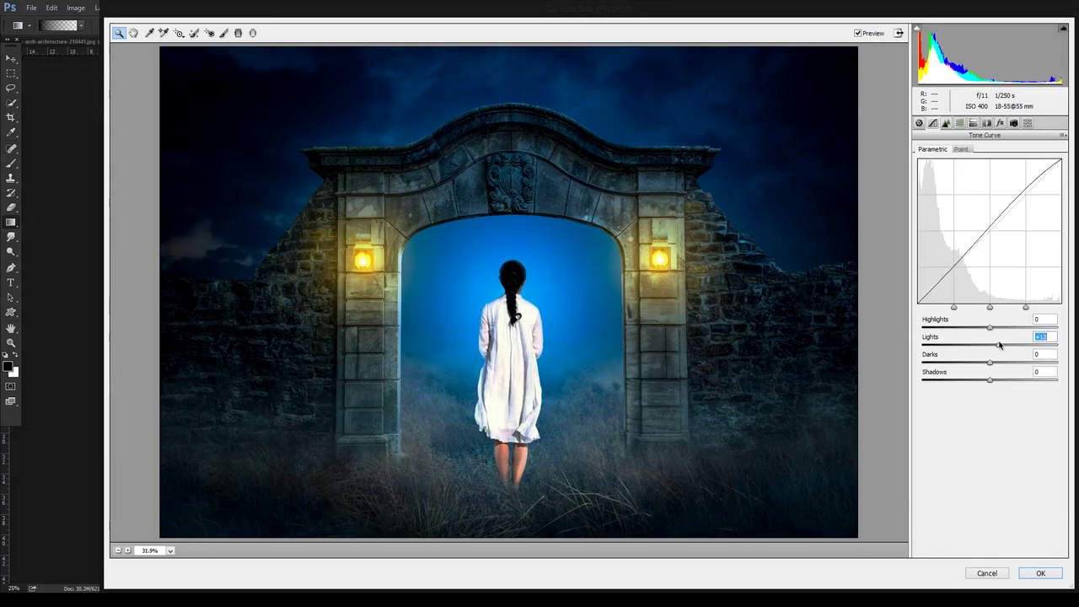
pyautogui.moveTo(991, 328); pyautogui.dragTo(996, 331)
pyautogui.moveTo(986, 383); pyautogui.dragTo(988, 384)
pyautogui.click(1037, 573)
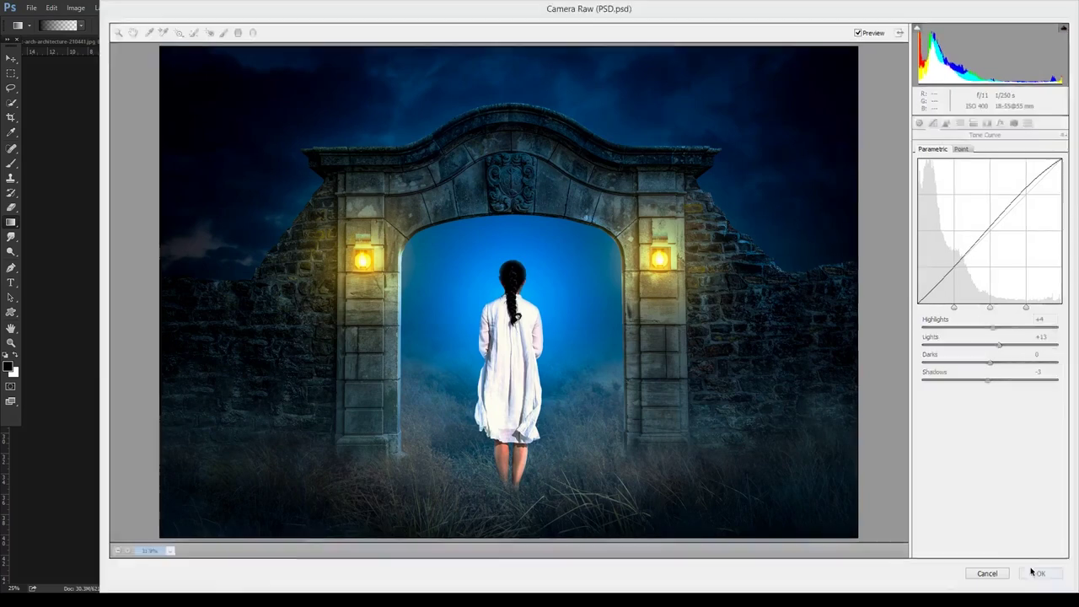